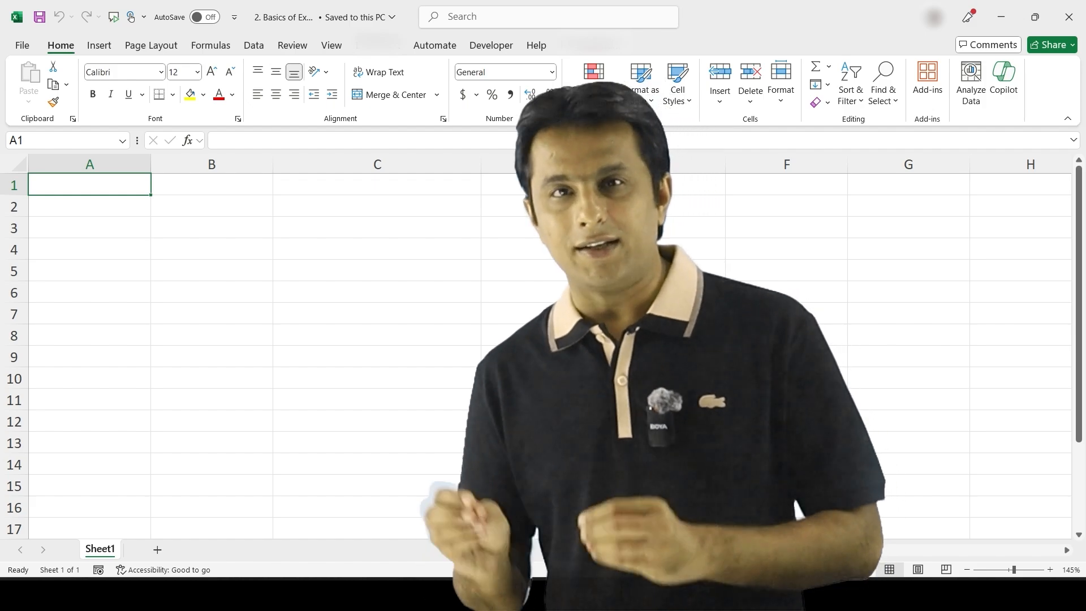
Enter the title 'TechnoEdge Learning Services' in cell C1, correcting the typo
{"action": "left_click", "coordinate": [378, 185]}
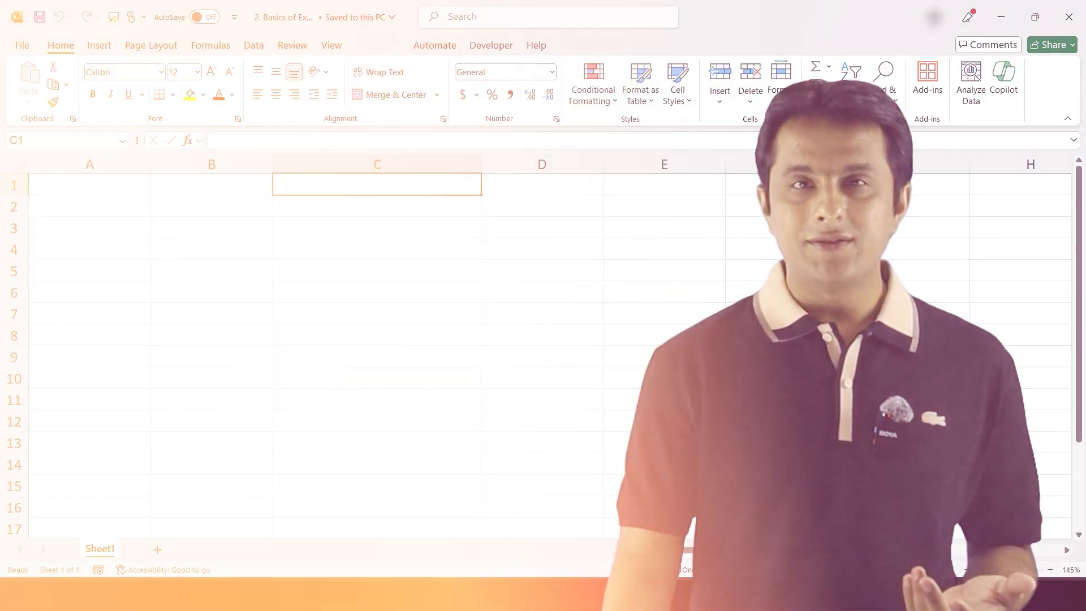
{"action": "key", "text": "ctrl+c"}
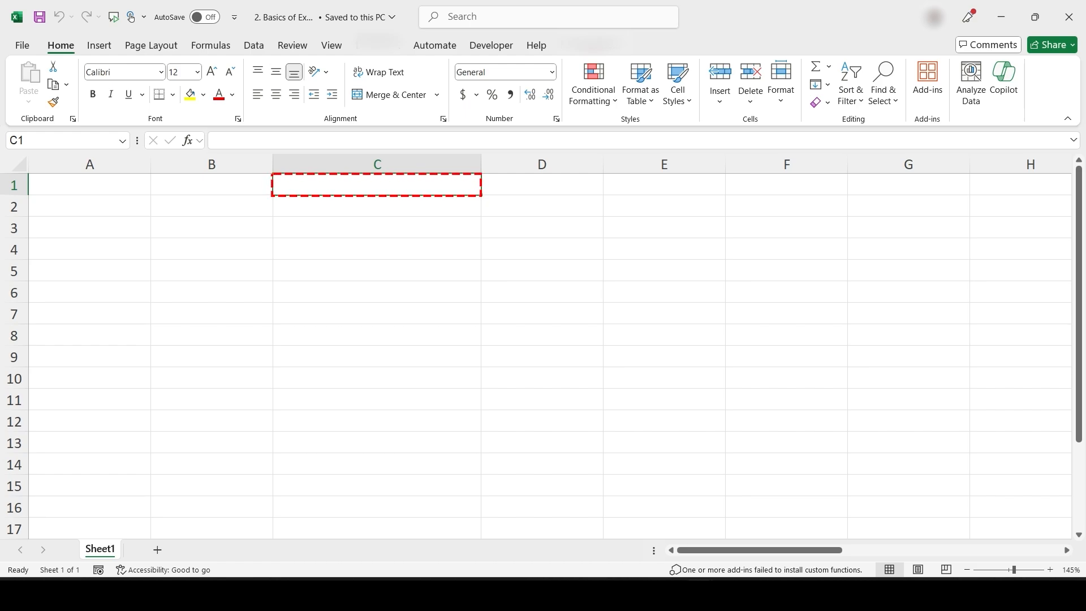
{"action": "type", "text": "Te"}
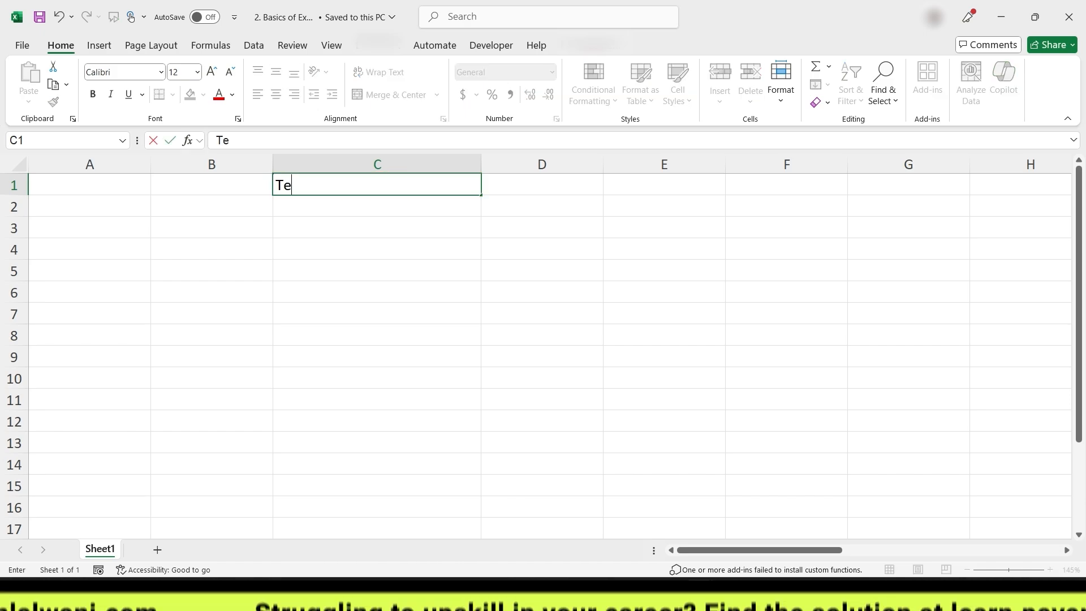
{"action": "type", "text": "chnoEdge "}
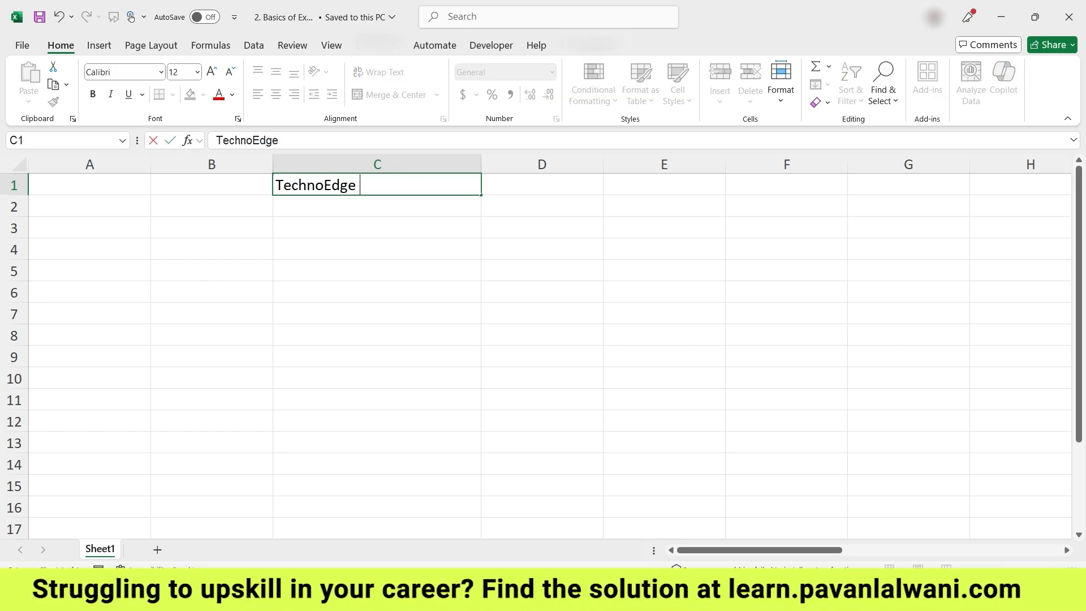
{"action": "type", "text": "Lear"}
{"action": "key", "text": "BackSpace"}
{"action": "key", "text": "BackSpace"}
{"action": "type", "text": "earning Se"}
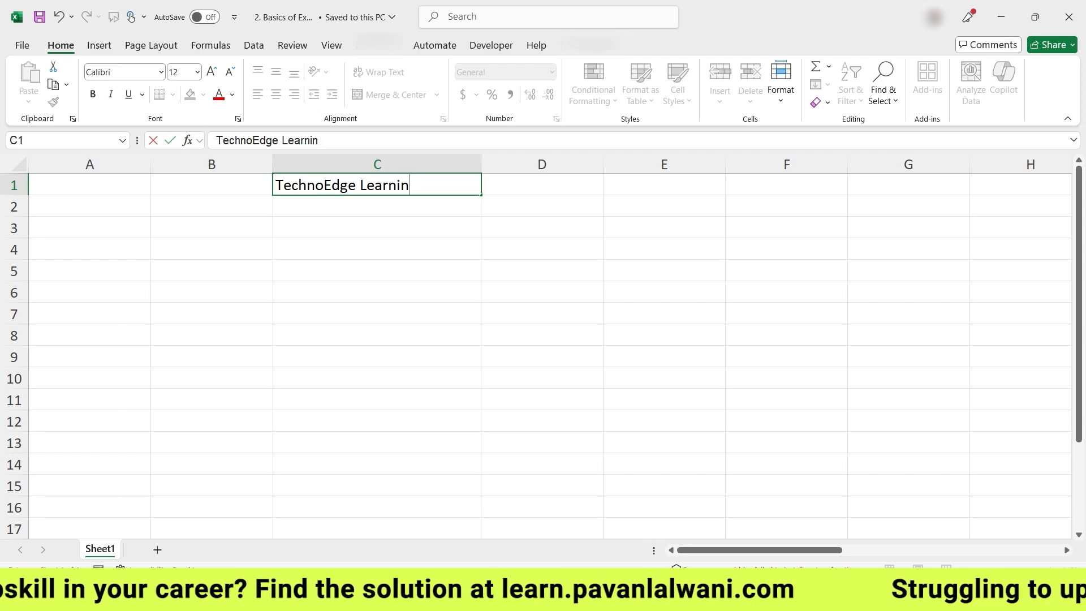
{"action": "type", "text": "rvices"}
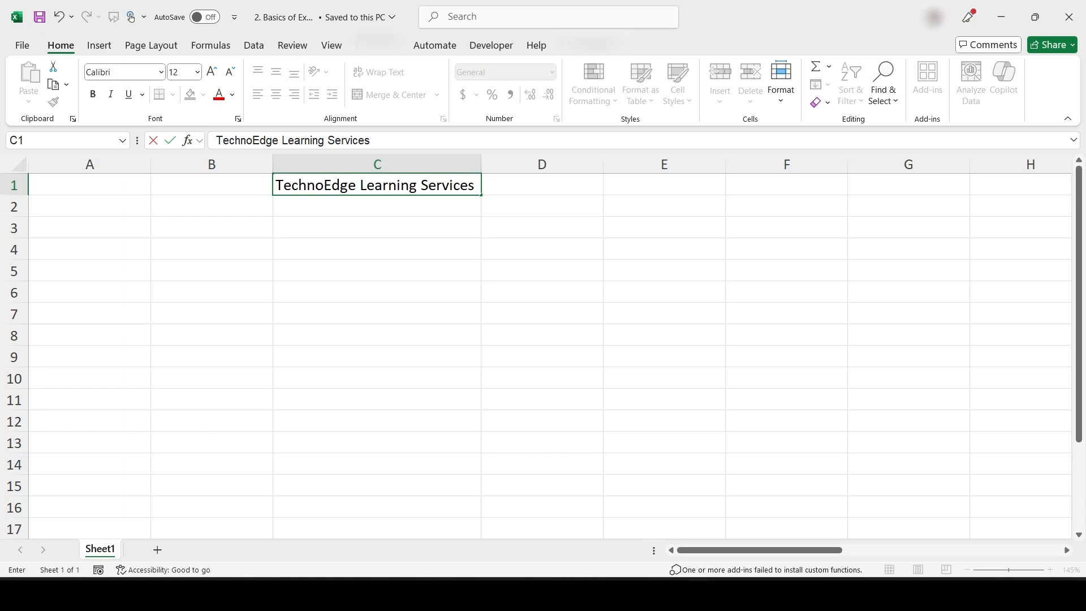
{"action": "key", "text": "Return"}
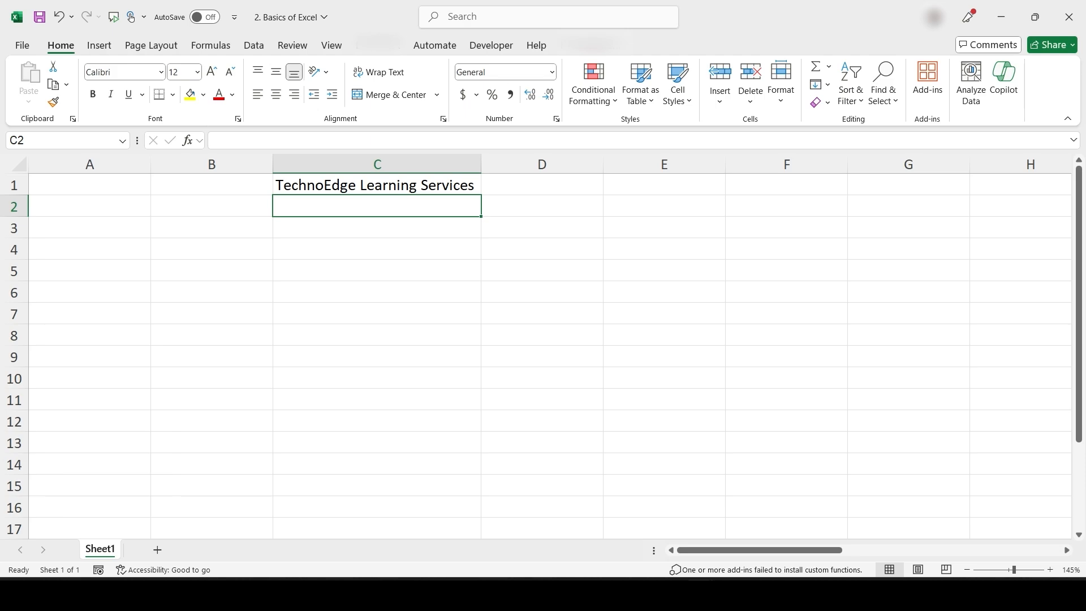
Append 'Pvt Ltd' to the title in C1
{"action": "left_click", "coordinate": [377, 185]}
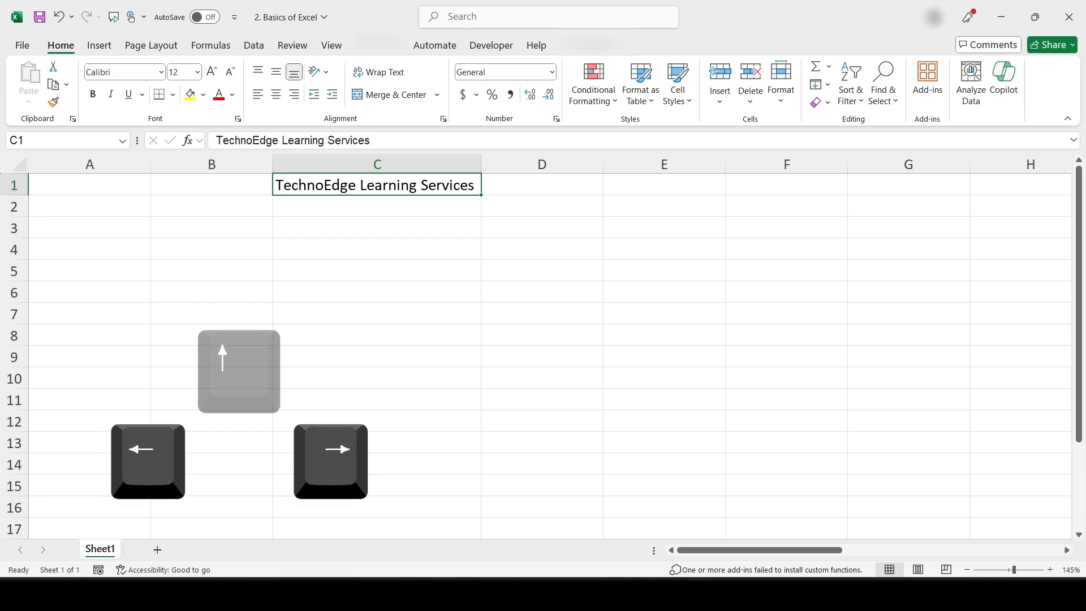
{"action": "key", "text": "Down"}
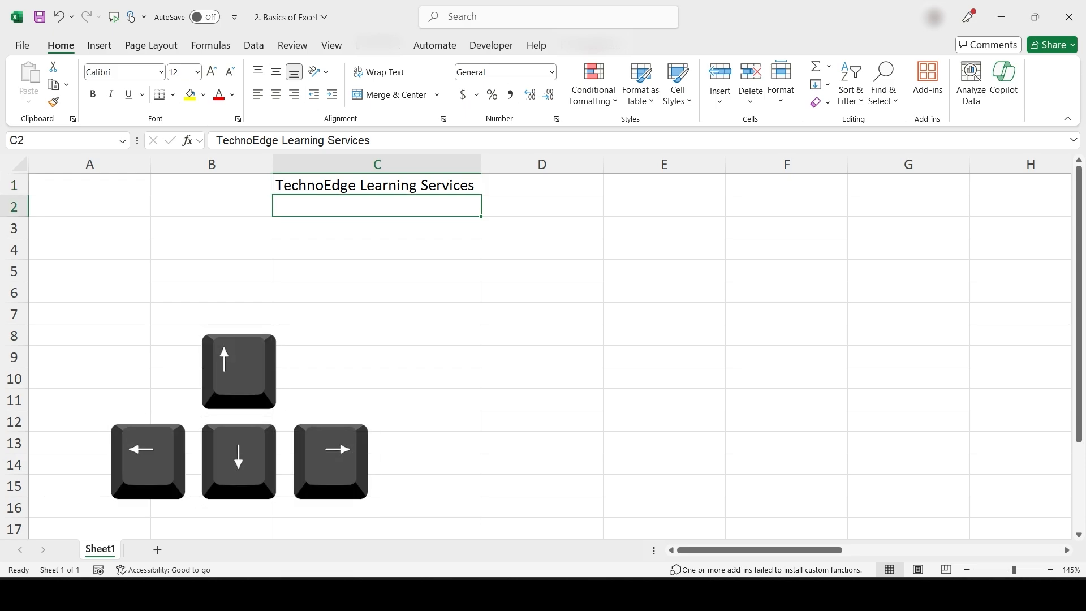
{"action": "key", "text": "Right"}
{"action": "key", "text": "Left"}
{"action": "key", "text": "Up"}
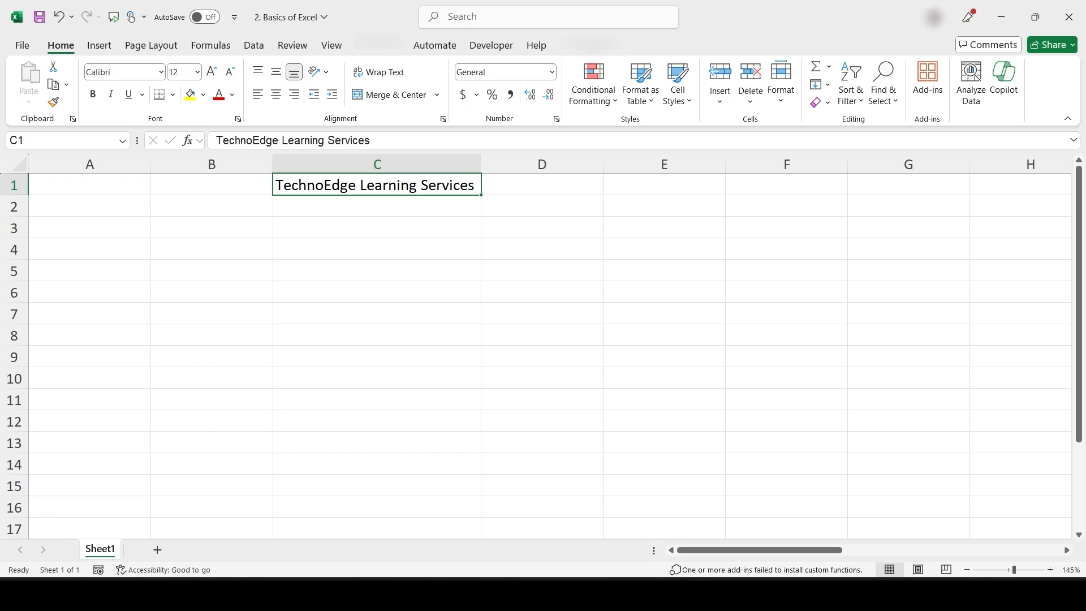
{"action": "double_click", "coordinate": [453, 185]}
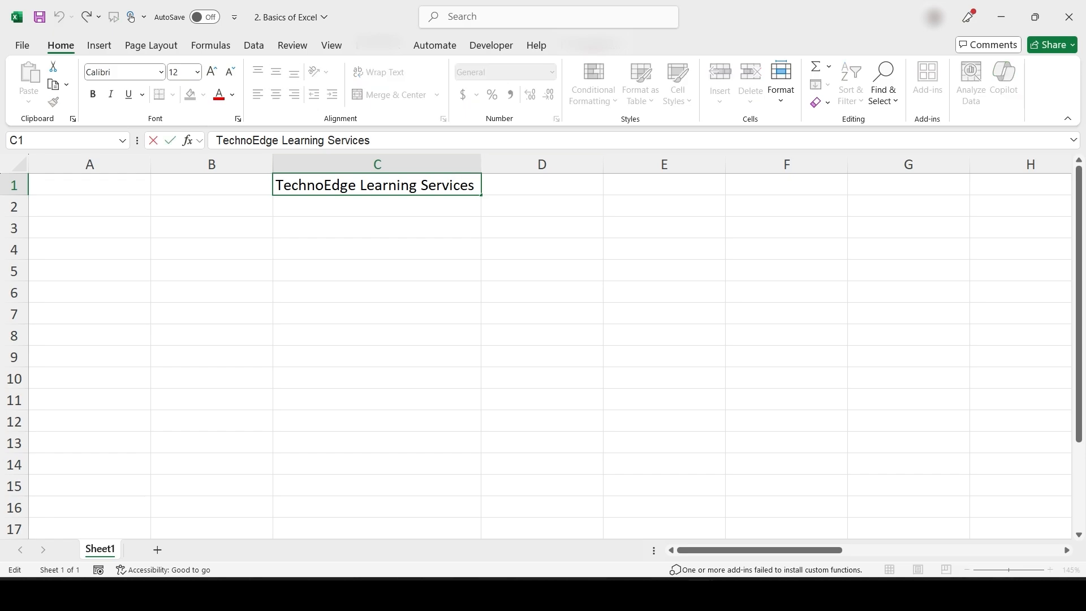
{"action": "type", "text": "Pvt Ltd"}
{"action": "key", "text": "Return"}
Add 'Pune' to the end of the C1 title and AutoFit column C to it
{"action": "key", "text": "Up"}
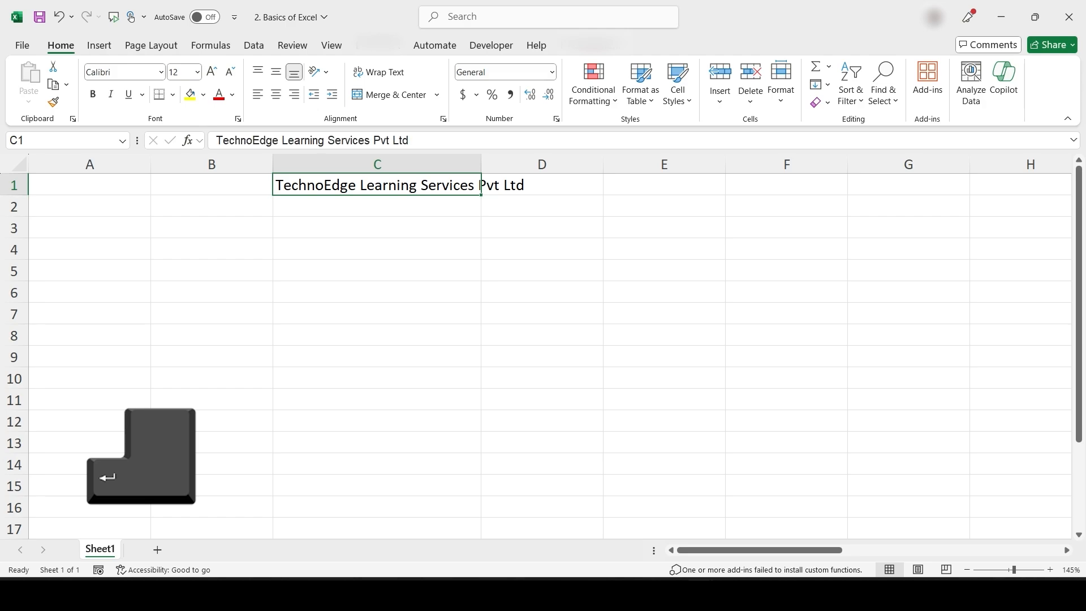
{"action": "key", "text": "F2"}
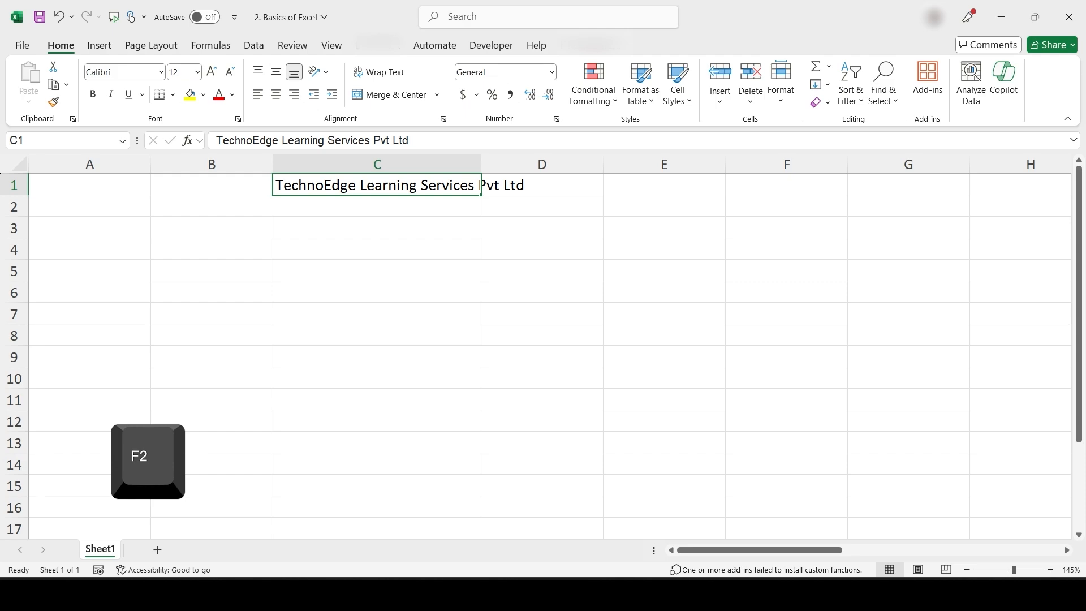
{"action": "key", "text": "F2"}
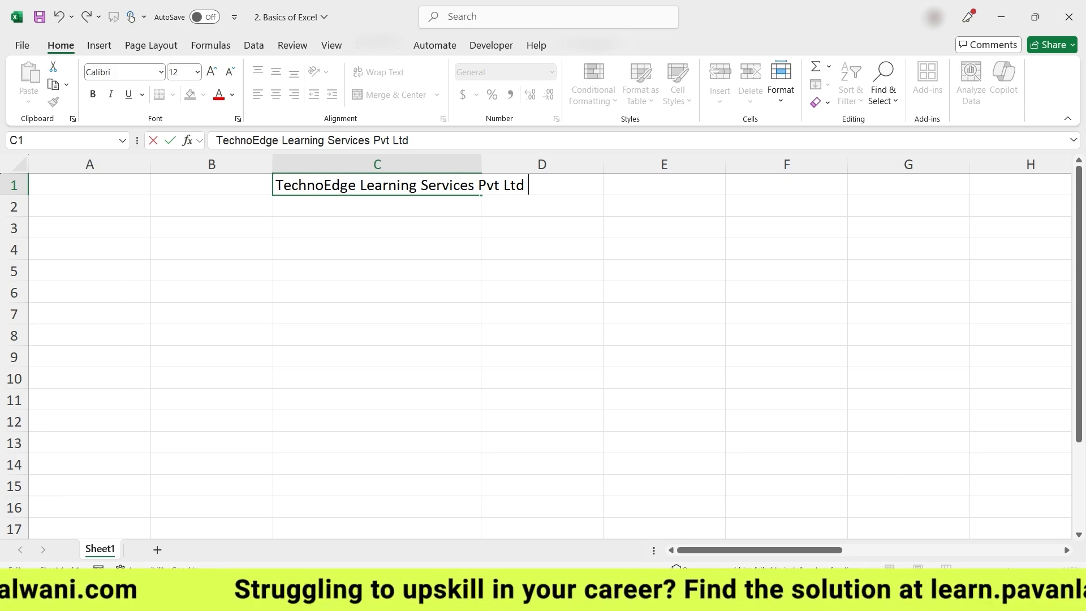
{"action": "type", "text": "Pune"}
{"action": "key", "text": "Return"}
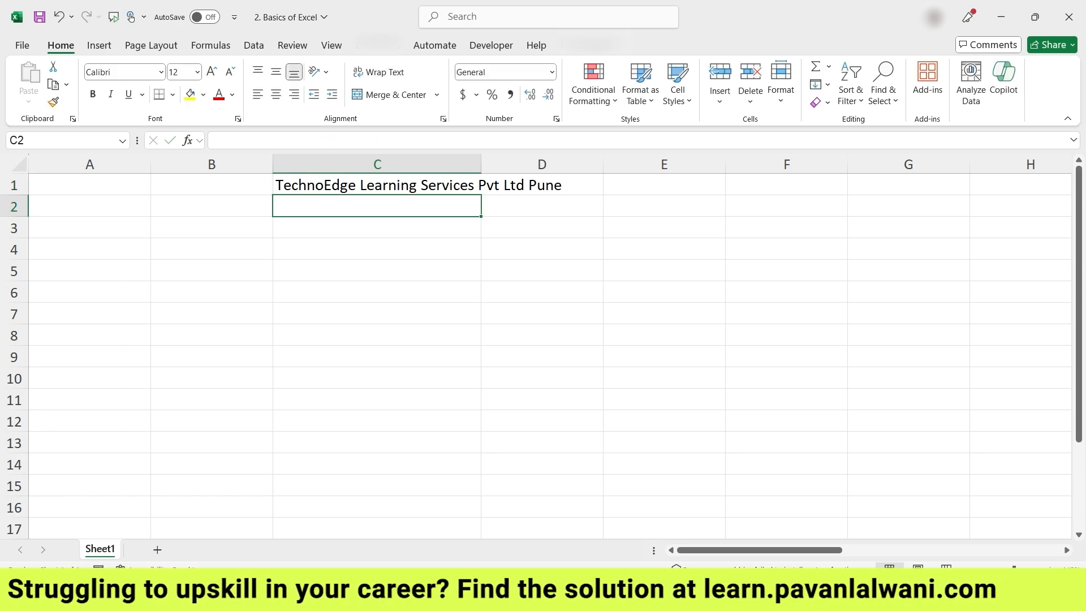
{"action": "key", "text": "Up"}
{"action": "double_click", "coordinate": [481, 164]}
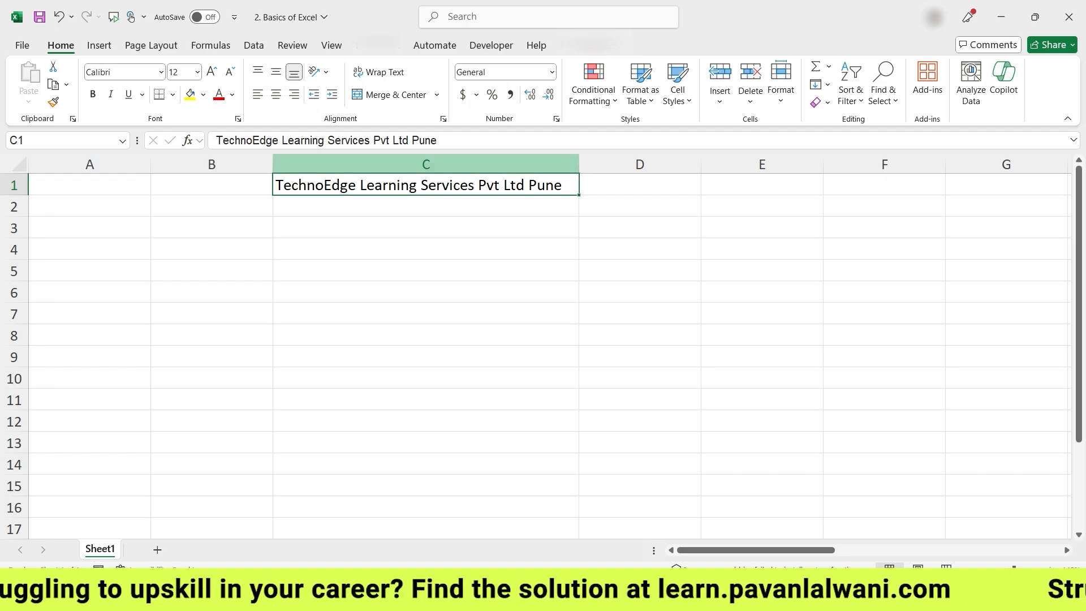
Enter ABC, 123 and the date 1/1/2024 in cells C4 to C6
{"action": "left_click", "coordinate": [426, 249]}
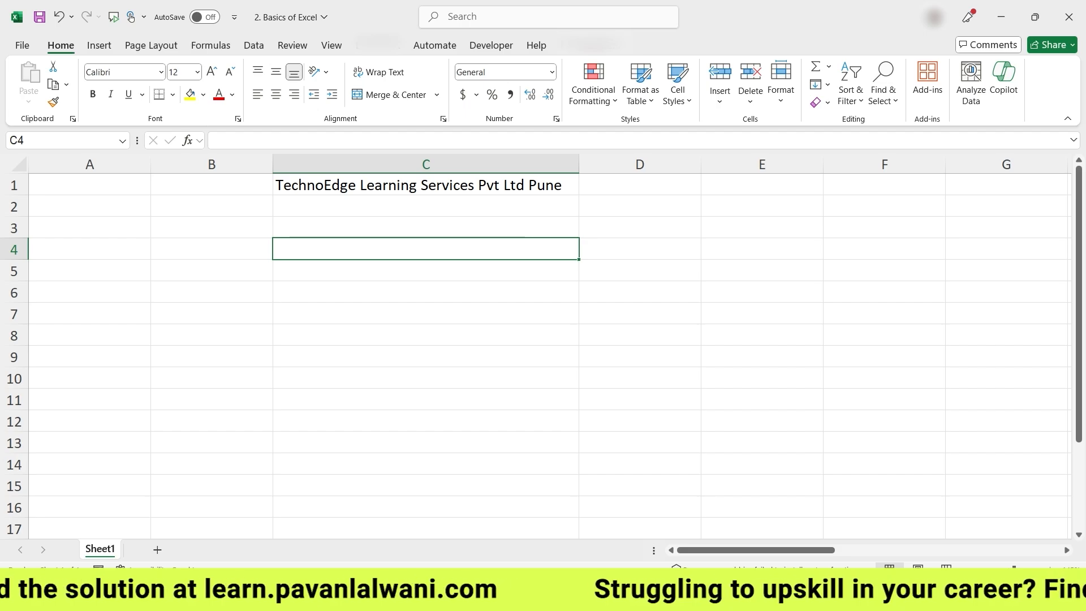
{"action": "type", "text": "ABC"}
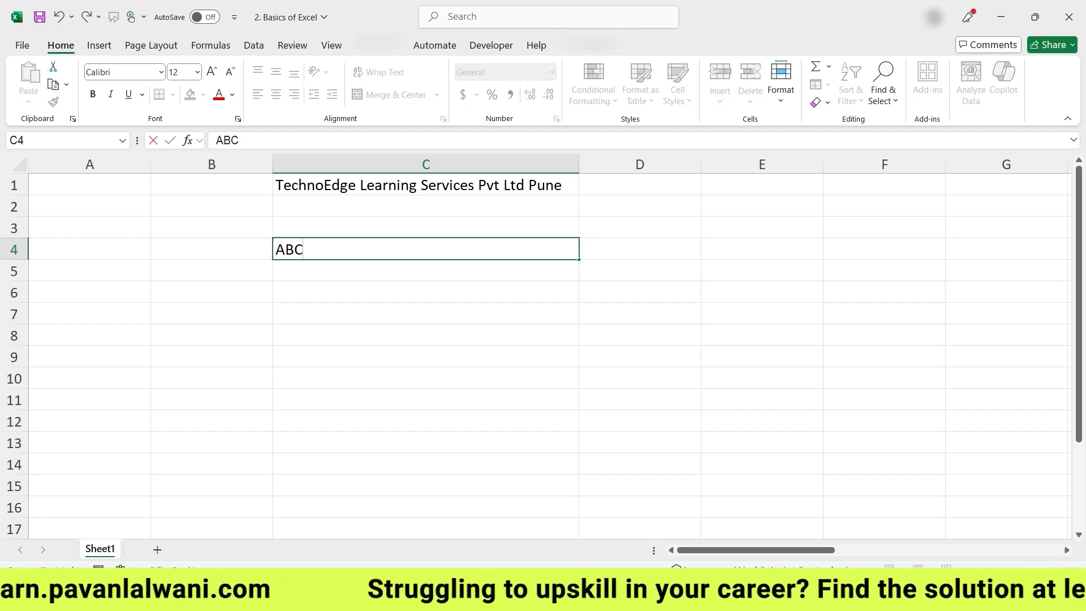
{"action": "key", "text": "Return"}
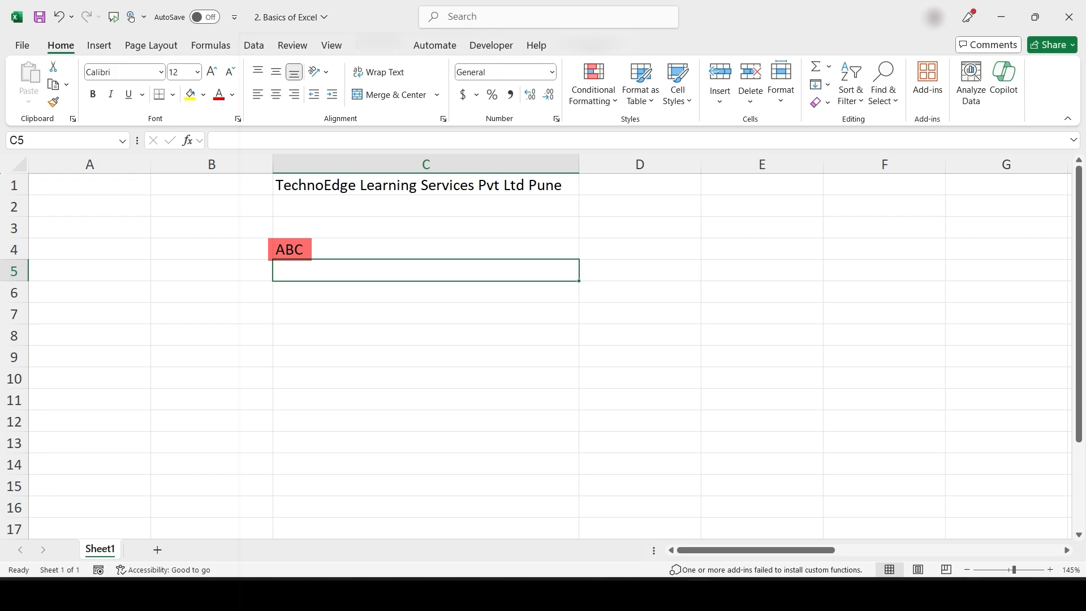
{"action": "type", "text": "123"}
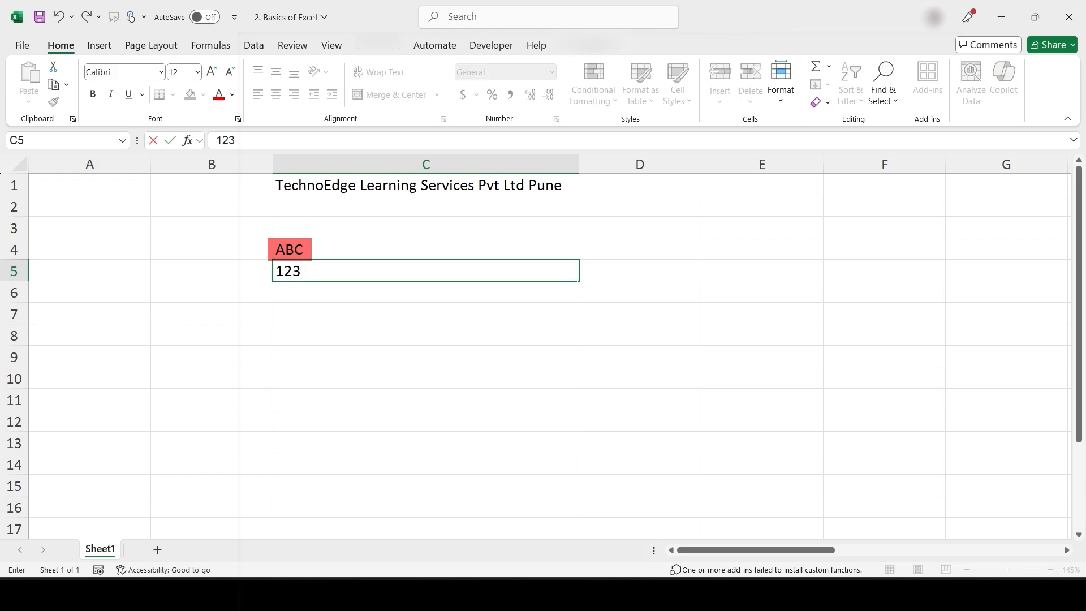
{"action": "key", "text": "Return"}
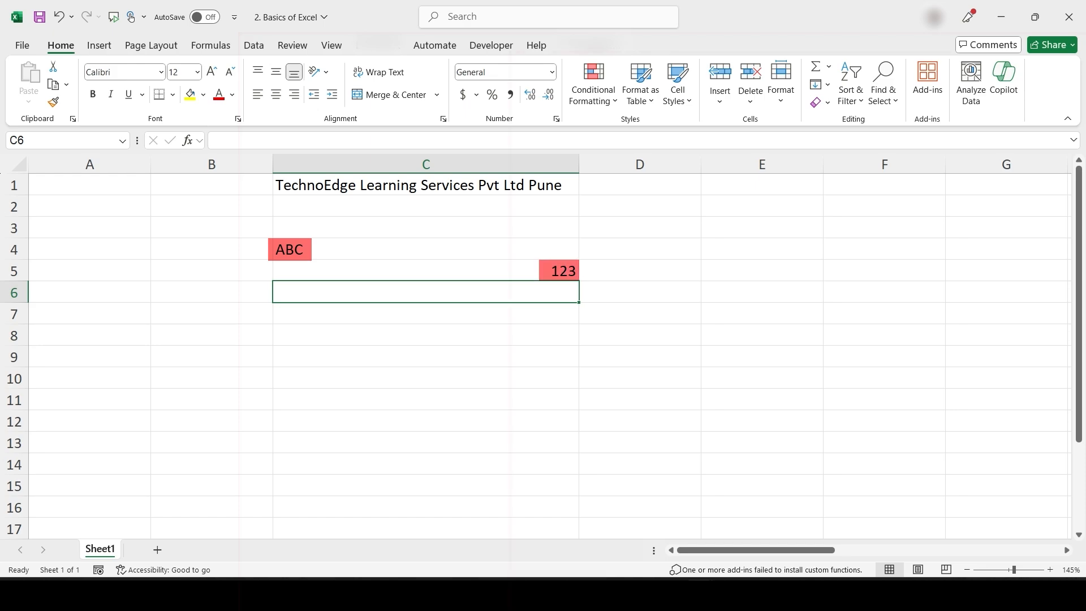
{"action": "type", "text": "1/1/2024"}
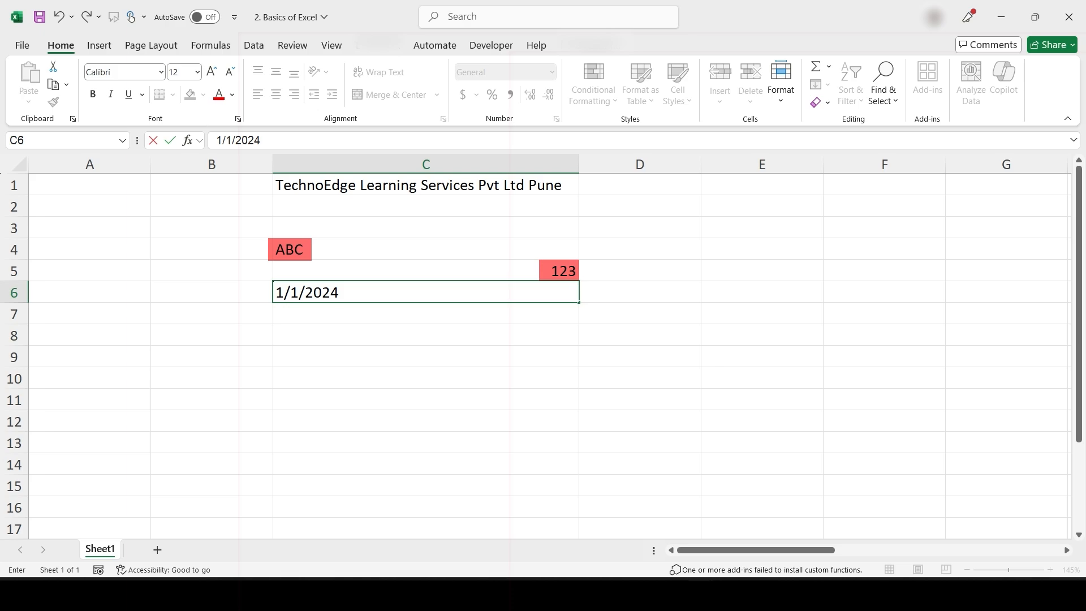
{"action": "key", "text": "Return"}
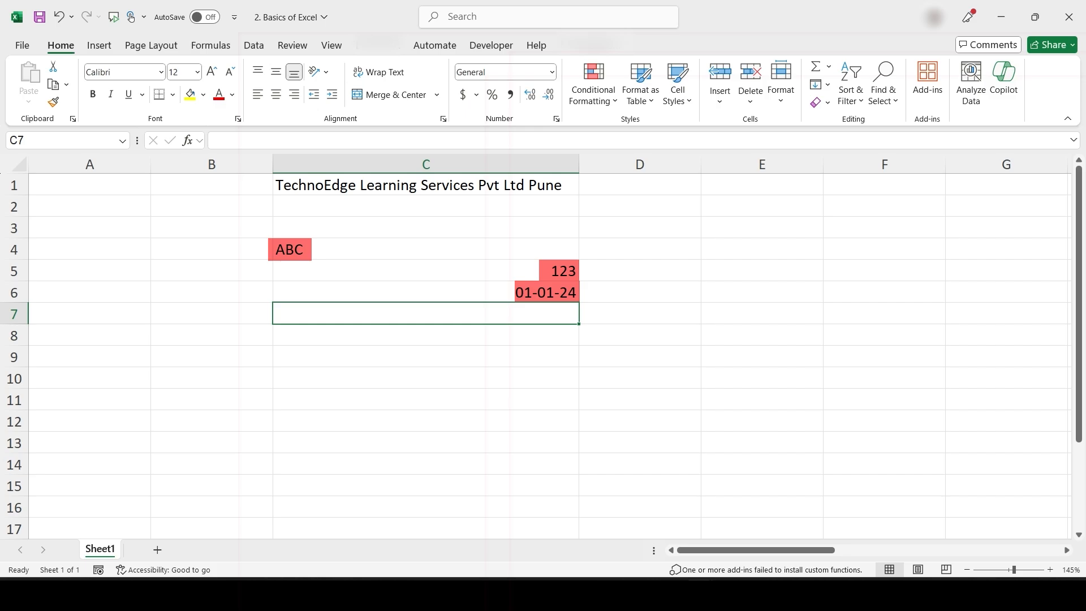
Enter =1/0, =False and True in cells C7 to C9
{"action": "type", "text": "=1"}
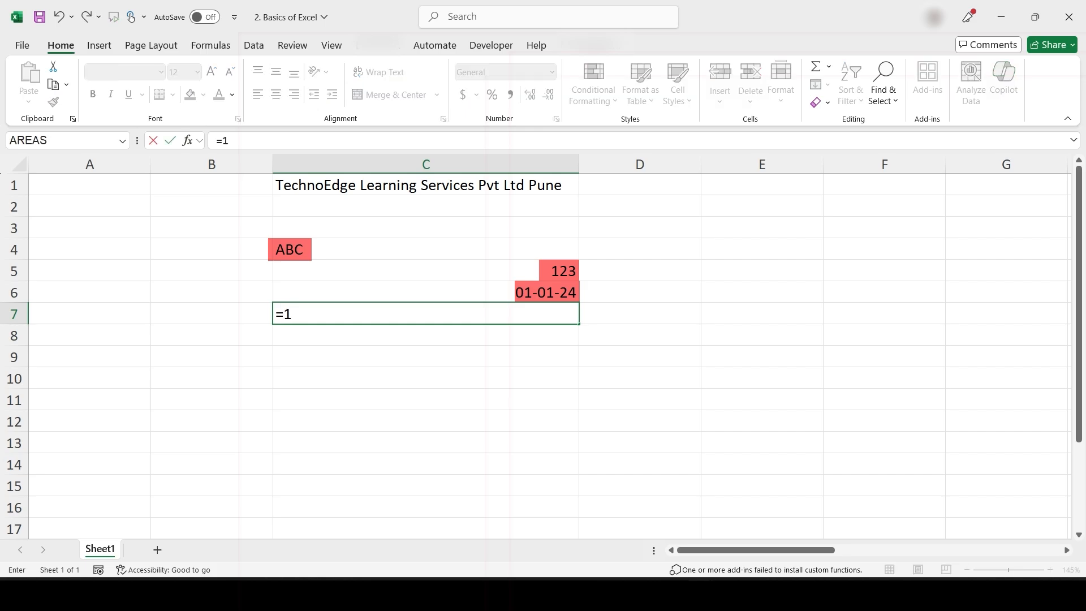
{"action": "key", "text": "BackSpace"}
{"action": "type", "text": "1/0"}
{"action": "key", "text": "Return"}
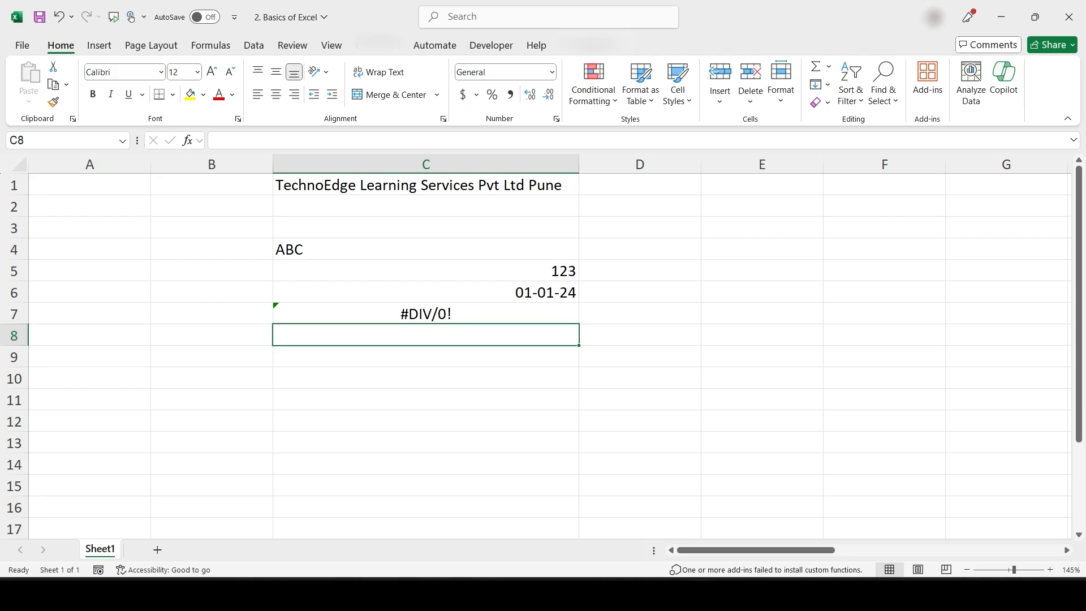
{"action": "type", "text": "="}
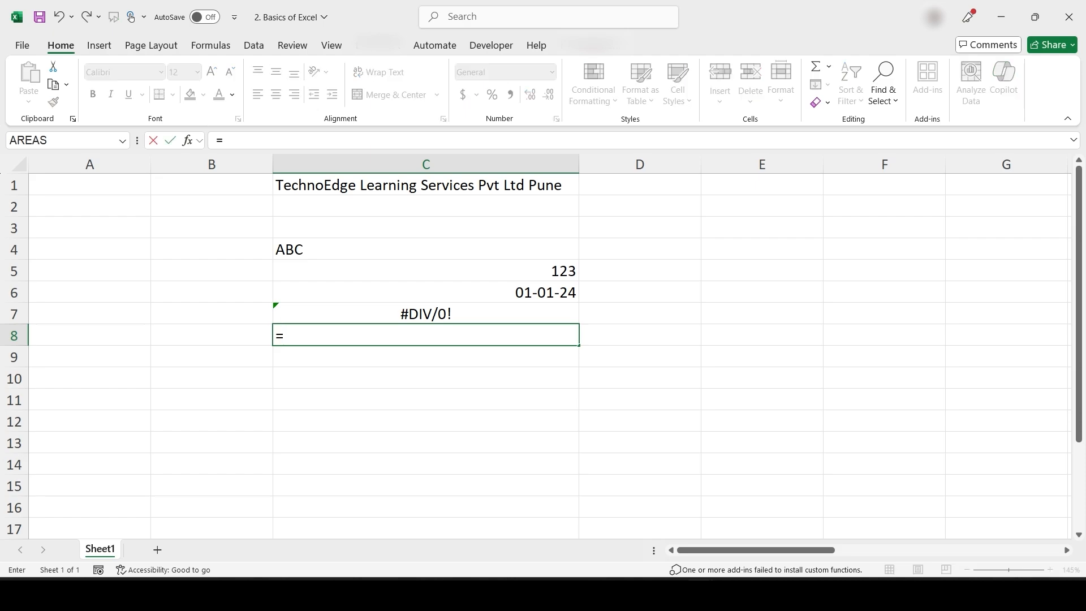
{"action": "type", "text": "False"}
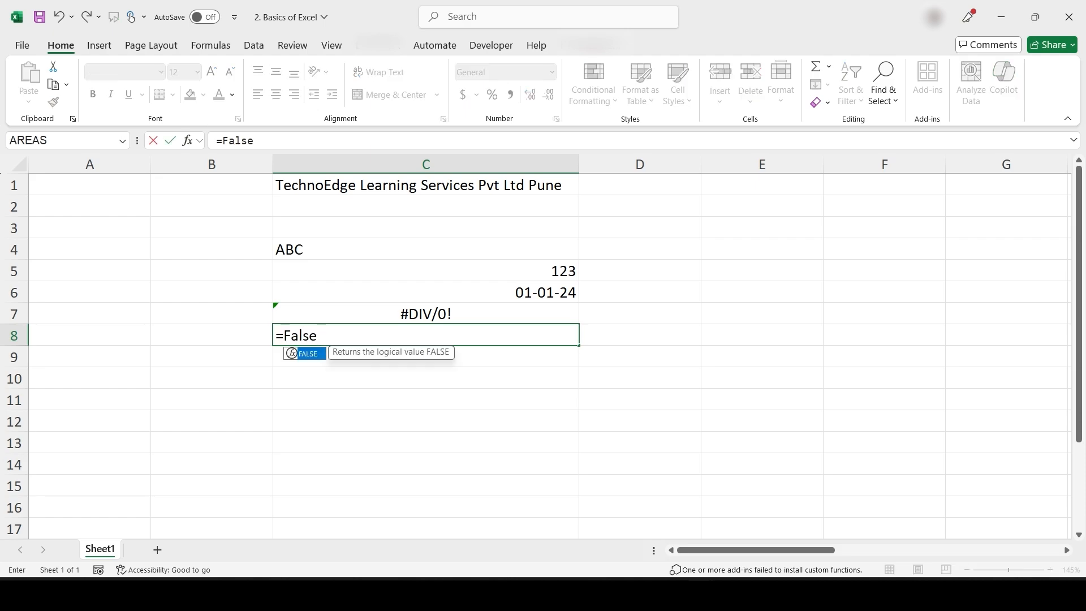
{"action": "key", "text": "Return"}
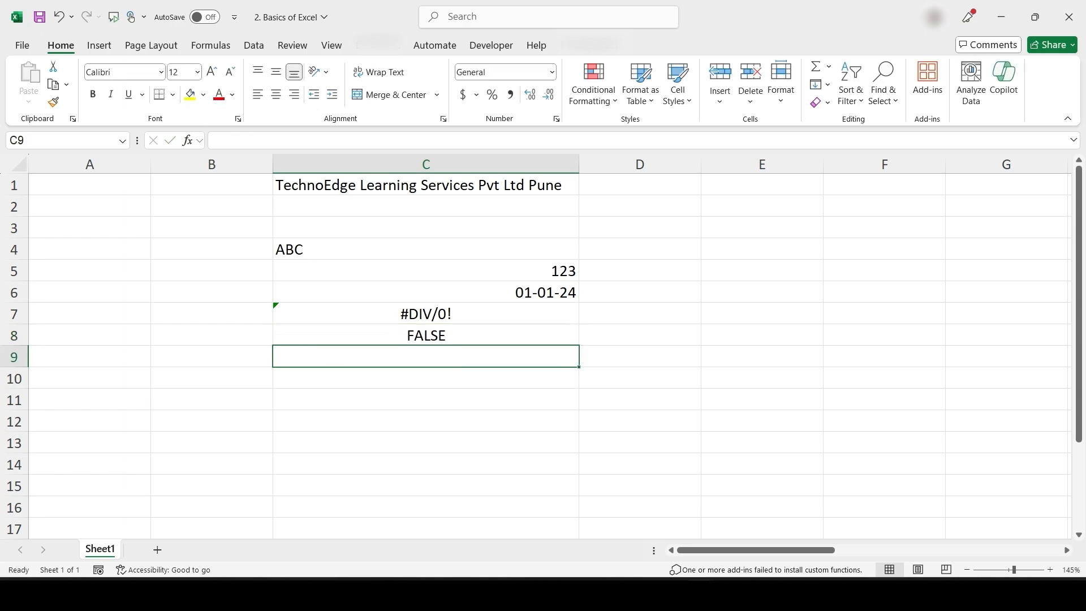
{"action": "type", "text": "True"}
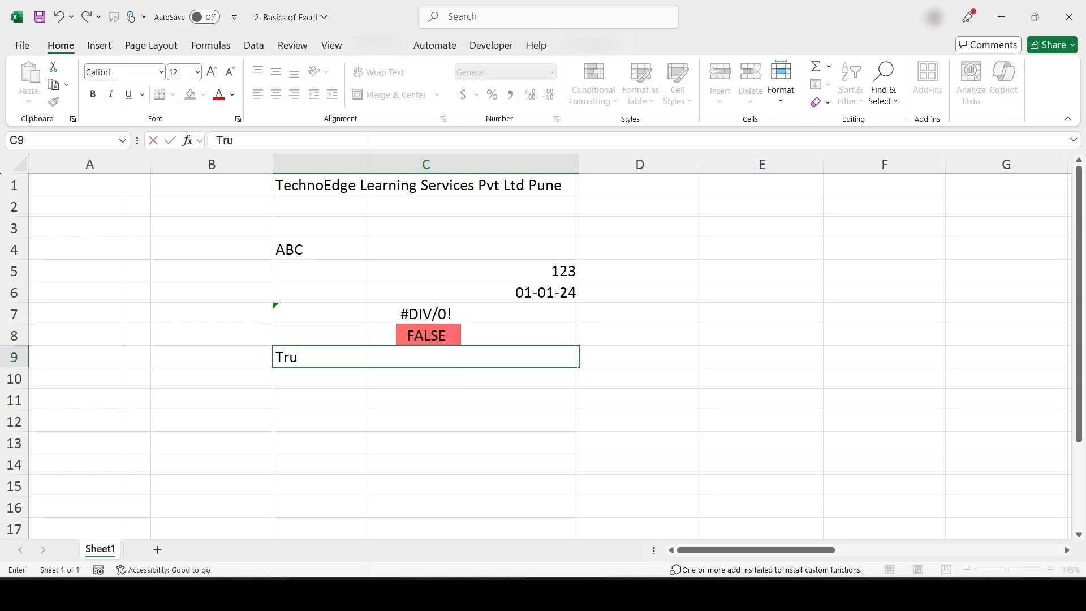
{"action": "key", "text": "Return"}
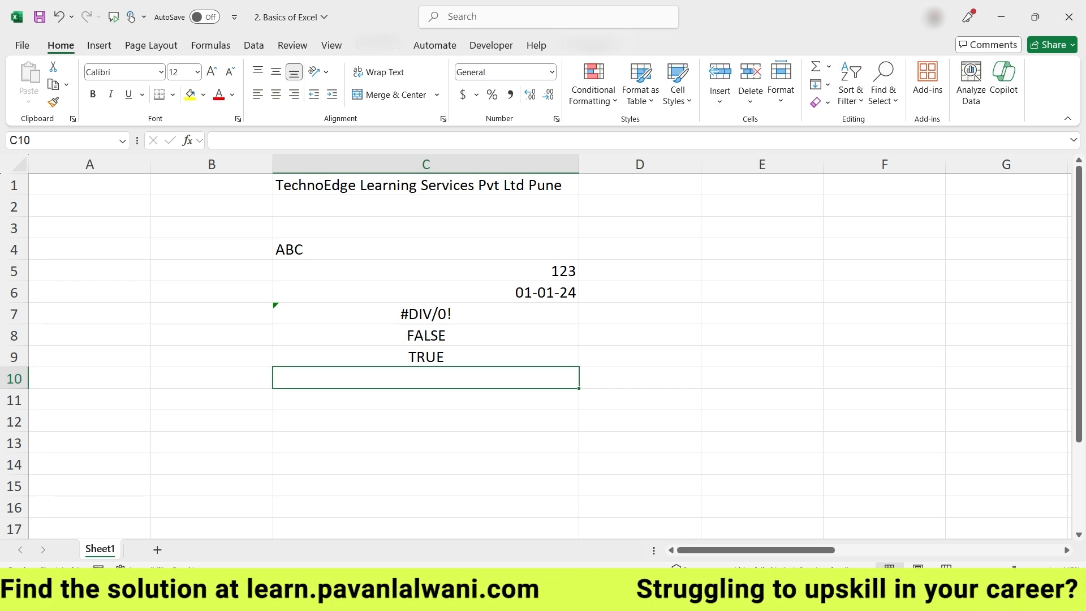
Enter =SUM(1,5) in cell C12 so it shows 6
{"action": "key", "text": "Up"}
{"action": "key", "text": "Up"}
{"action": "key", "text": "Up"}
{"action": "key", "text": "Up"}
{"action": "key", "text": "Up"}
{"action": "key", "text": "Up"}
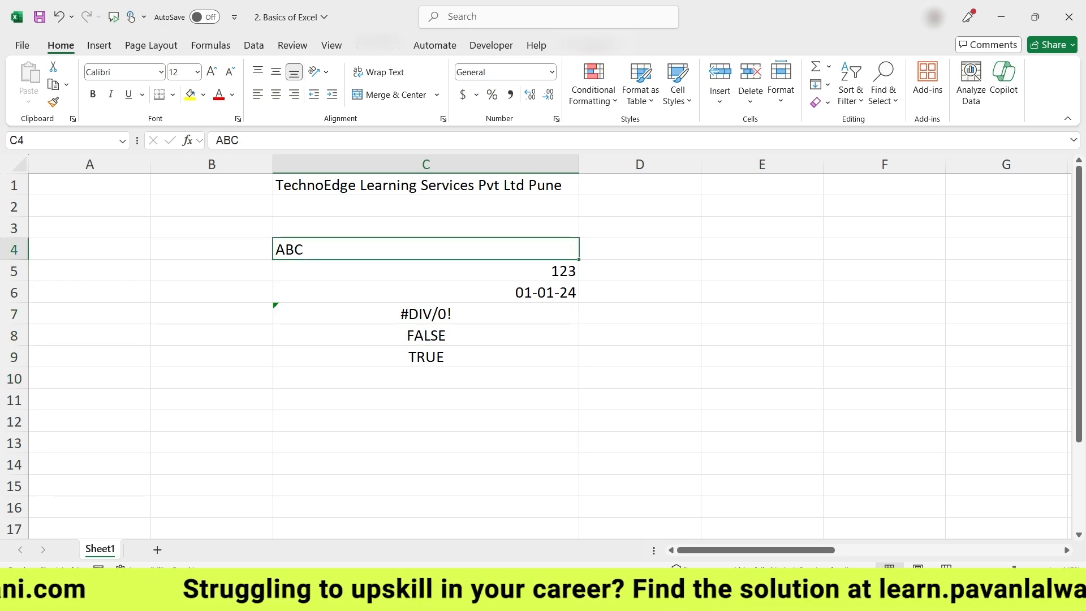
{"action": "key", "text": "Down"}
{"action": "key", "text": "Down"}
{"action": "key", "text": "Down"}
{"action": "key", "text": "Down"}
{"action": "key", "text": "Down"}
{"action": "key", "text": "Down"}
{"action": "key", "text": "Down"}
{"action": "key", "text": "Down"}
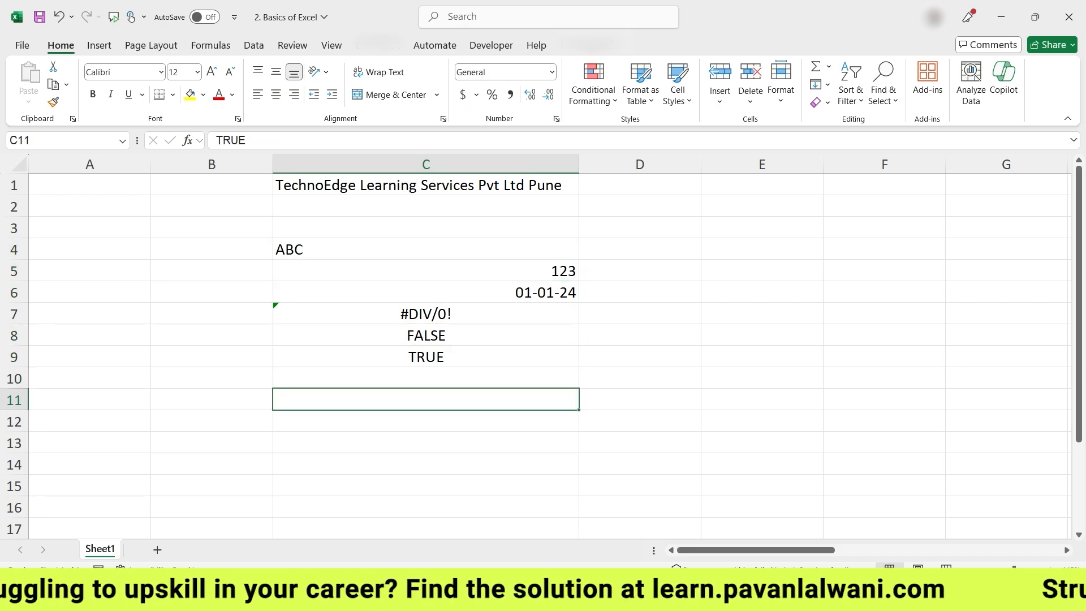
{"action": "type", "text": "=SUM("}
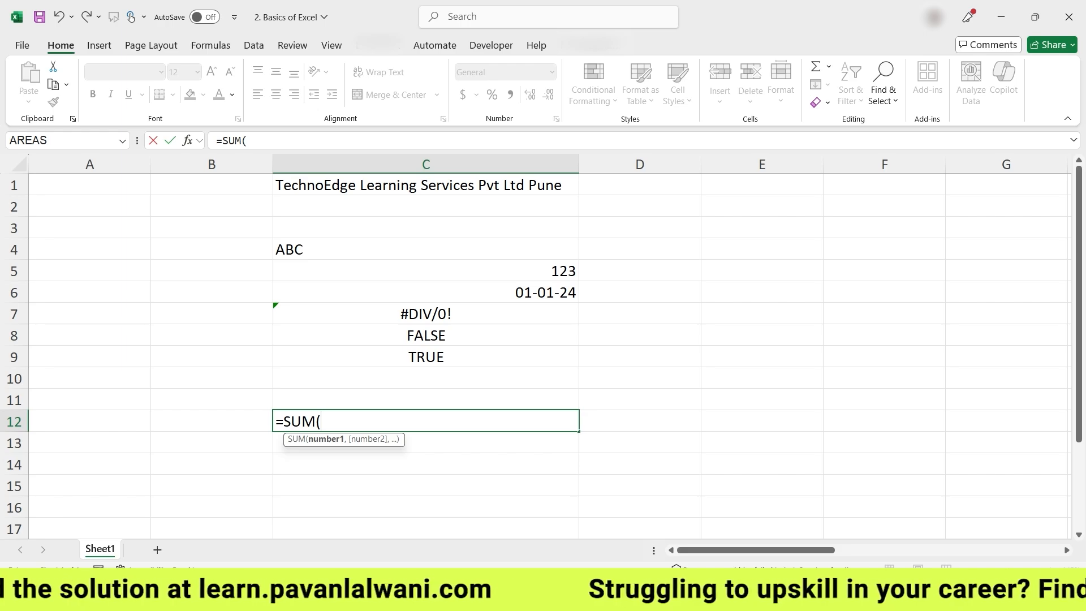
{"action": "type", "text": "1,5)"}
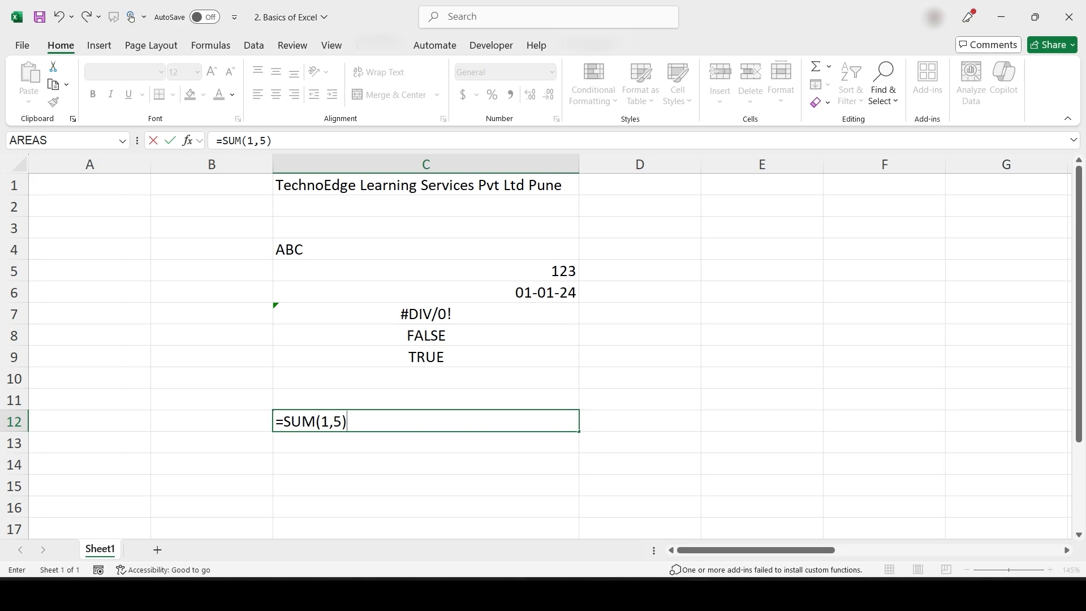
{"action": "key", "text": "Return"}
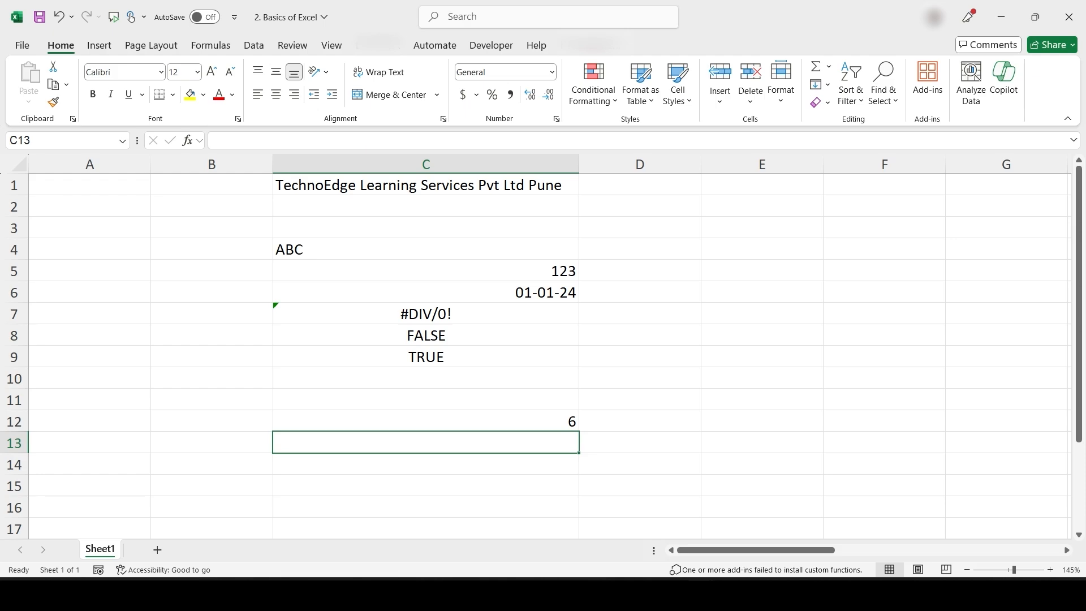
{"action": "key", "text": "Up"}
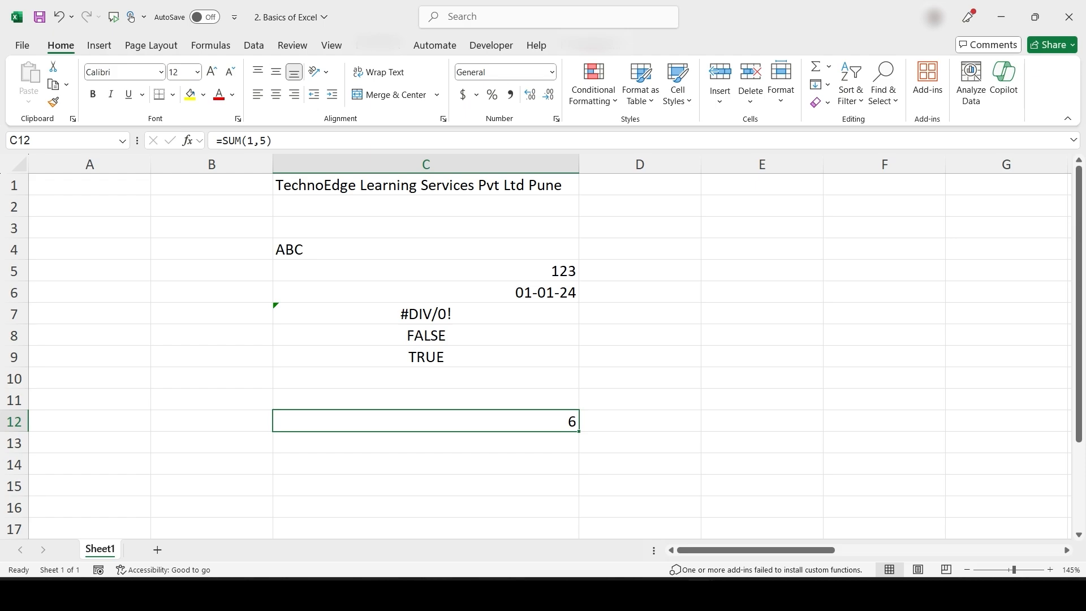
Change the text in C4 from ABC to 'ABC DEF' via the formula bar
{"action": "key", "text": "Up"}
{"action": "key", "text": "Up"}
{"action": "key", "text": "Up"}
{"action": "key", "text": "Up"}
{"action": "key", "text": "Up"}
{"action": "key", "text": "Up"}
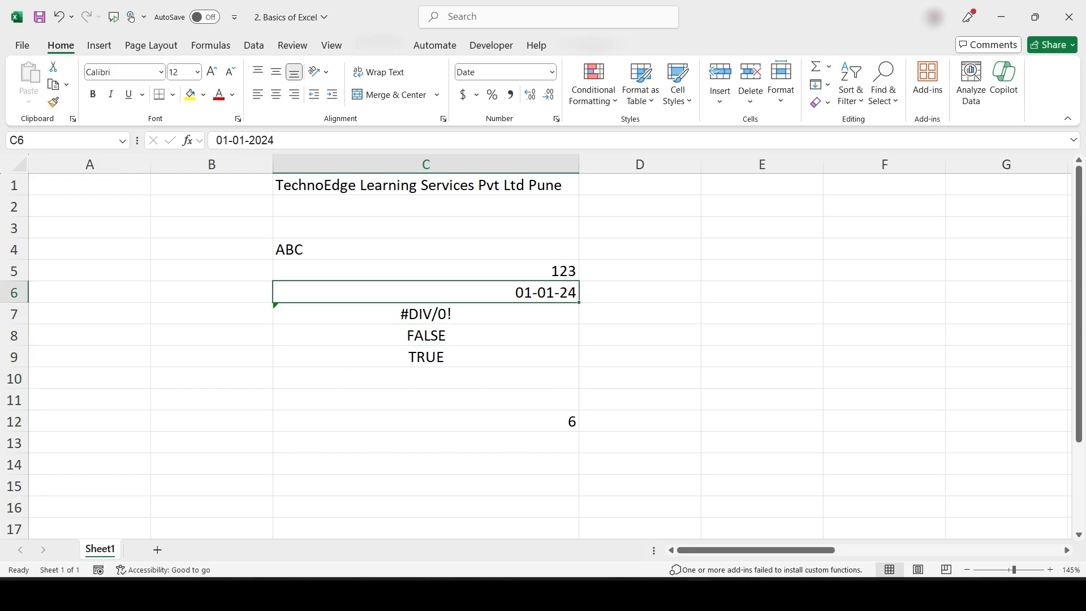
{"action": "key", "text": "F2"}
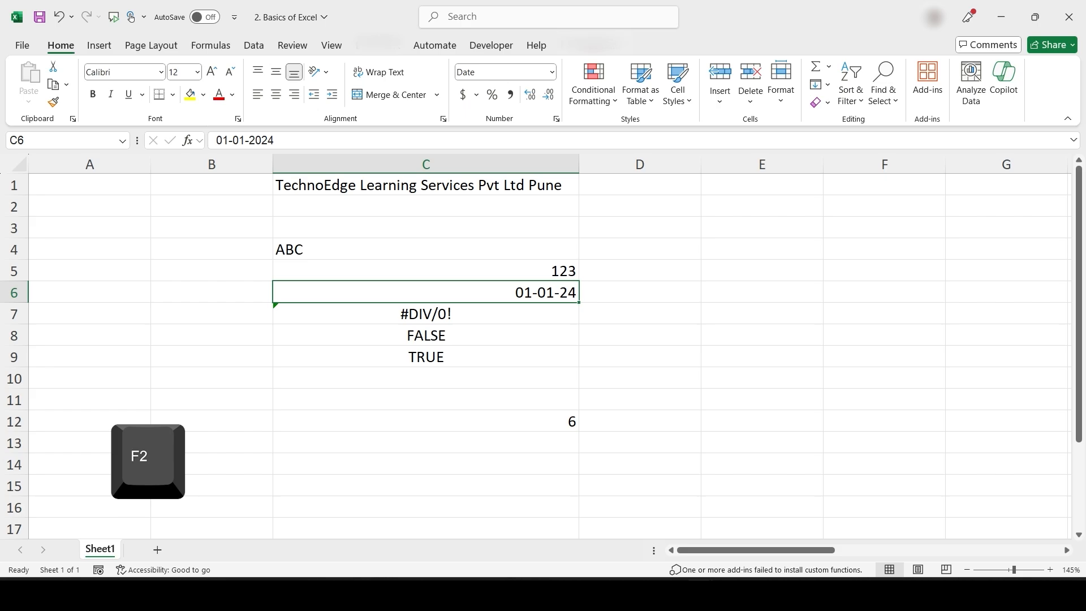
{"action": "key", "text": "Up"}
{"action": "key", "text": "F2"}
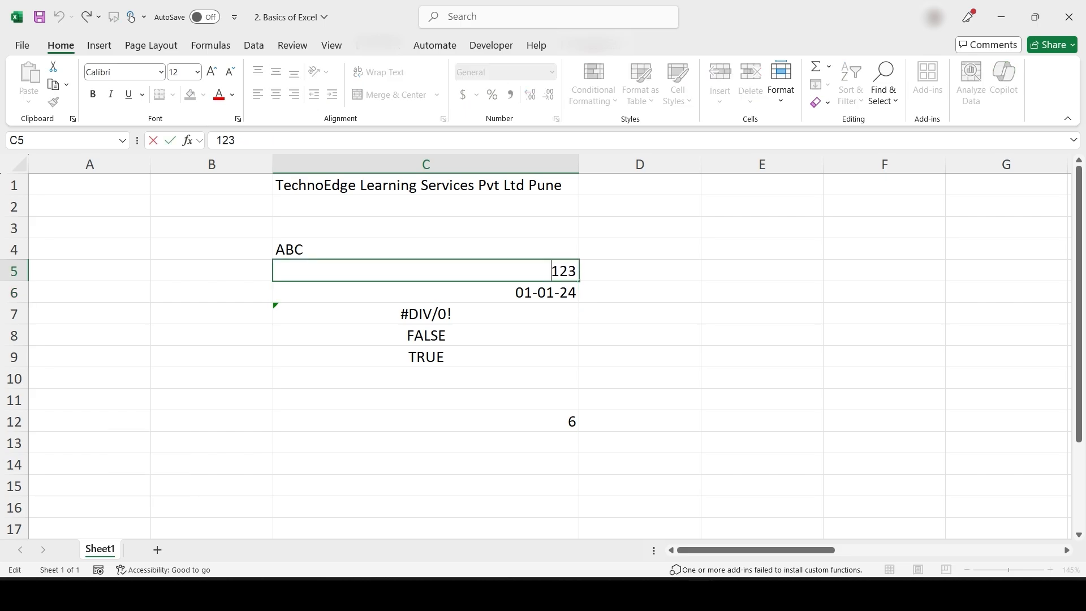
{"action": "key", "text": "Return"}
{"action": "key", "text": "Up"}
{"action": "key", "text": "Up"}
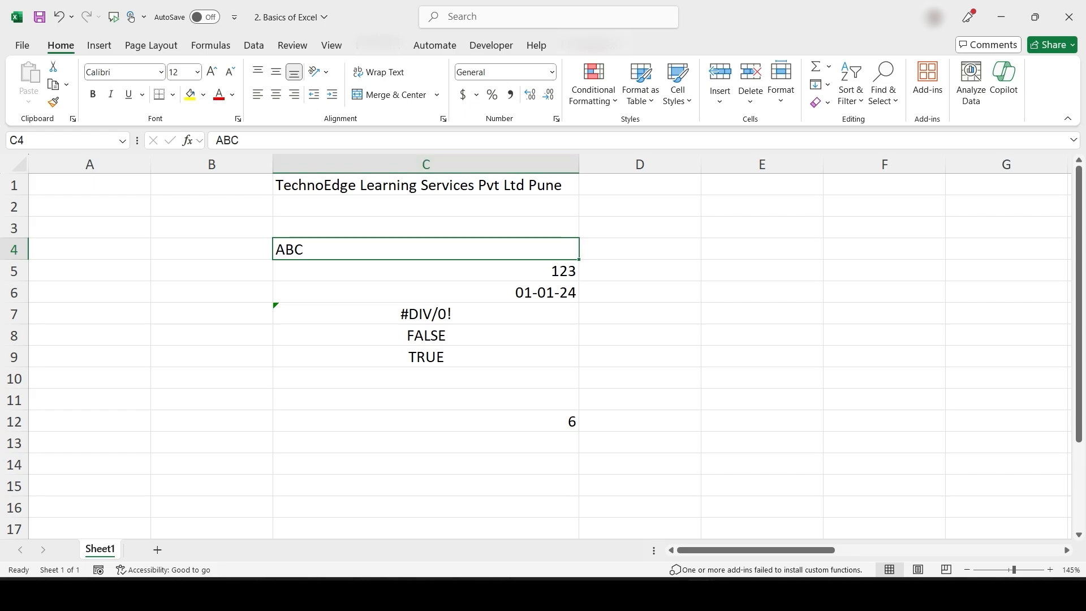
{"action": "left_click", "coordinate": [412, 141]}
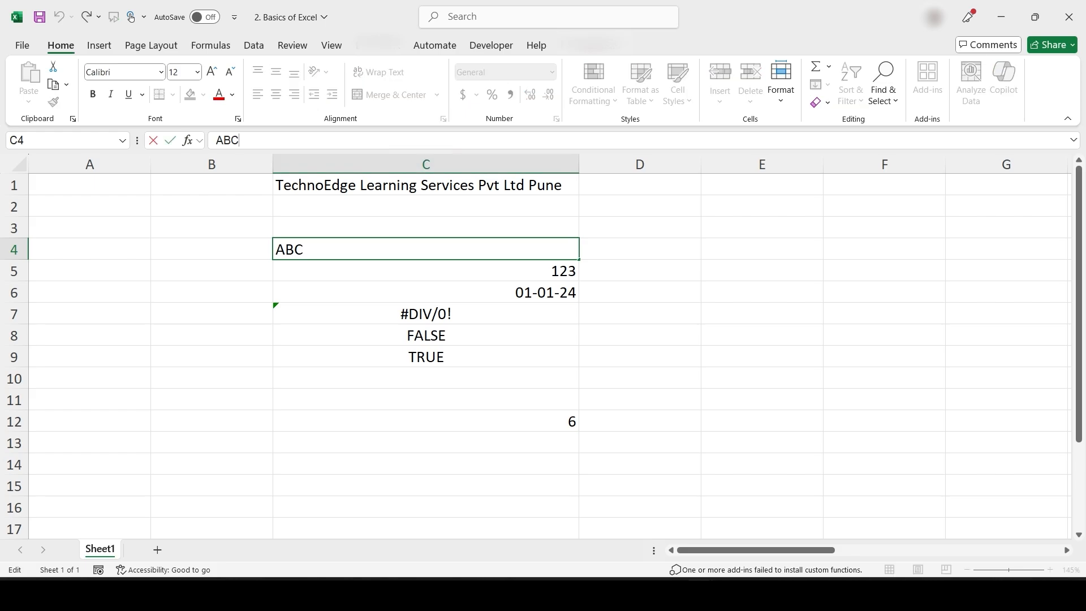
{"action": "type", "text": "DEF"}
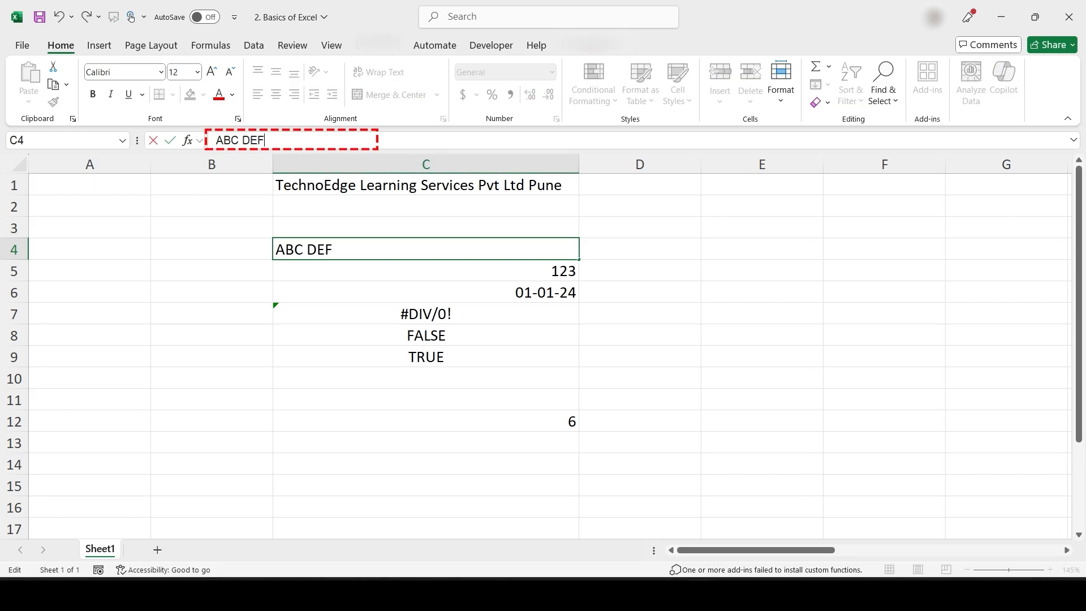
{"action": "key", "text": "Return"}
{"action": "left_click", "coordinate": [426, 250]}
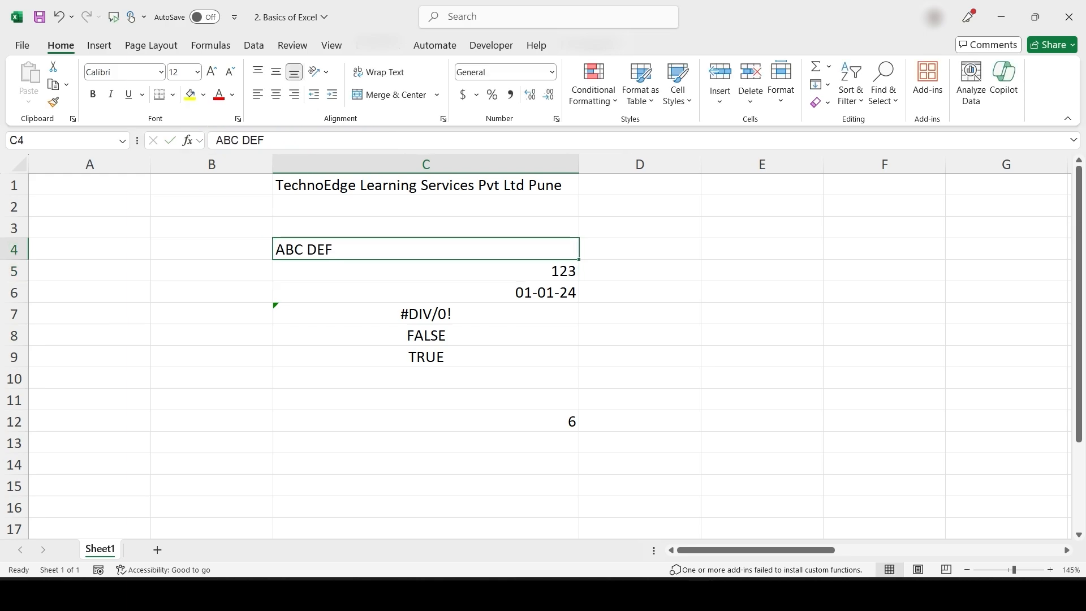
{"action": "left_click_drag", "start_coordinate": [730, 549], "coordinate": [780, 550]}
Type Monday into cell E1
{"action": "left_click", "coordinate": [470, 185]}
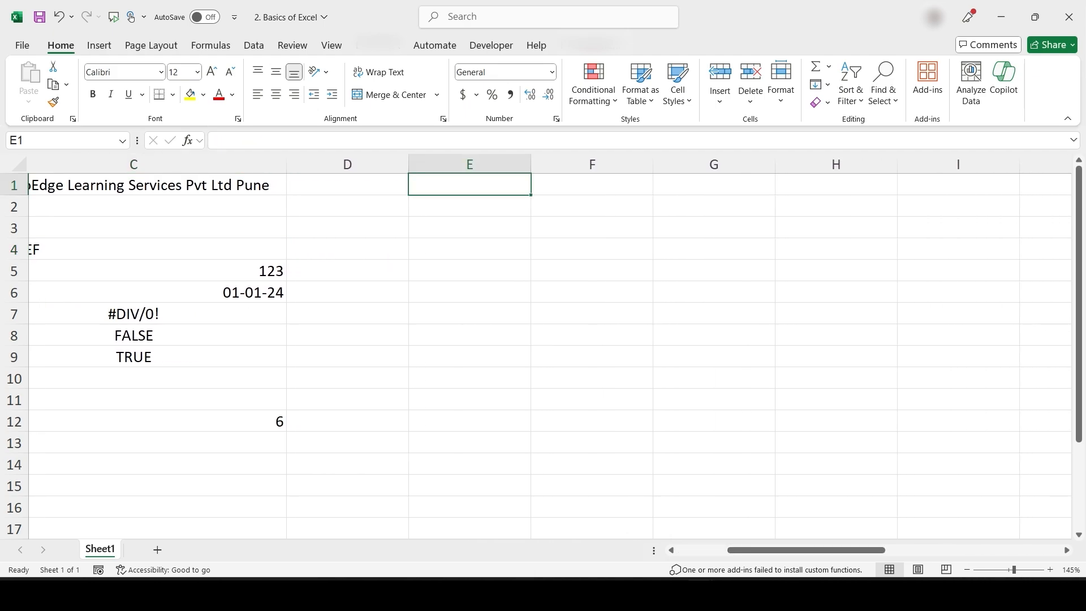
{"action": "type", "text": "Monday"}
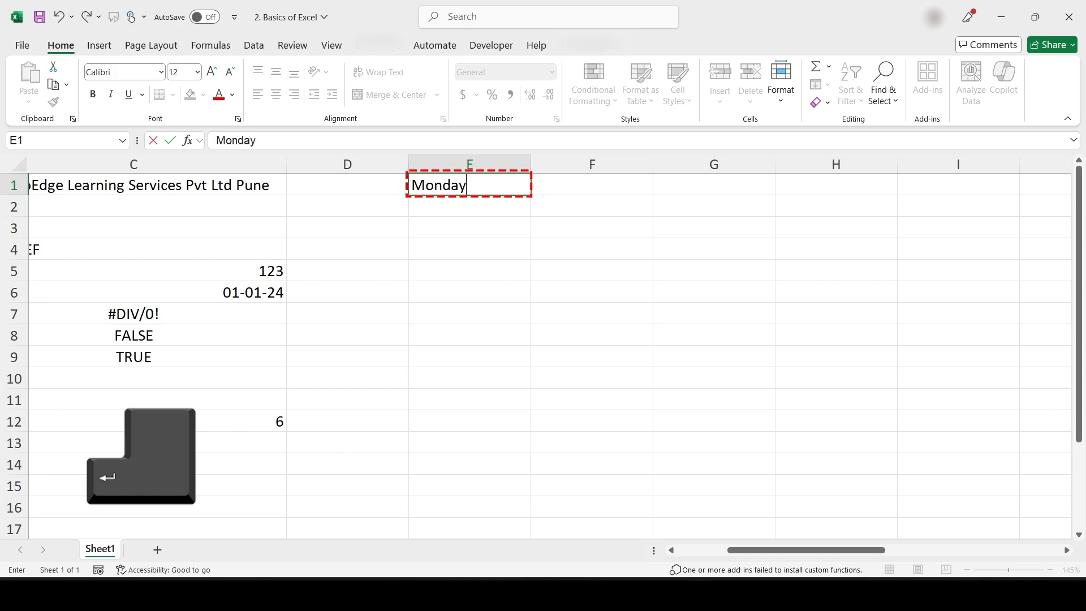
{"action": "key", "text": "Return"}
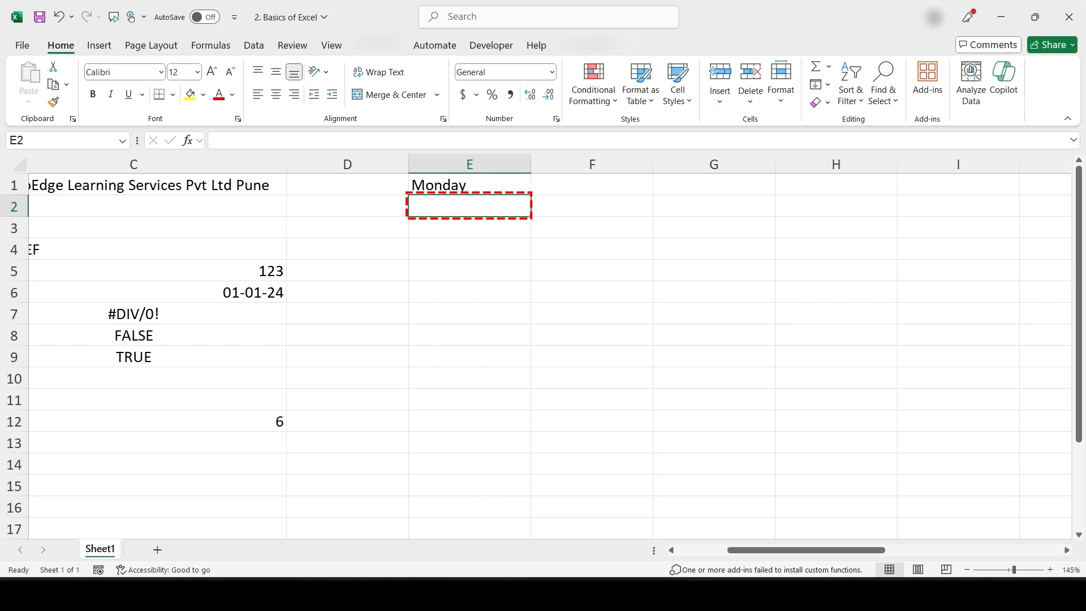
Enter Monday in F1 and AutoFill it down to F10 as a repeating weekday series
{"action": "key", "text": "Right"}
{"action": "key", "text": "Up"}
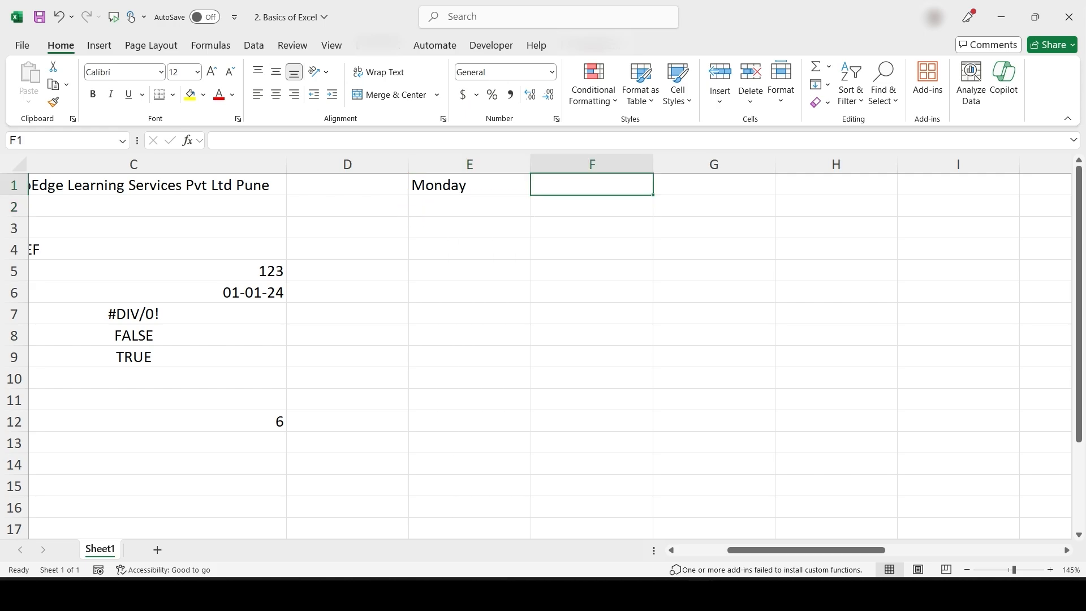
{"action": "scroll", "coordinate": [381, 363], "scroll_direction": "right", "scroll_amount": 3}
{"action": "type", "text": "M"}
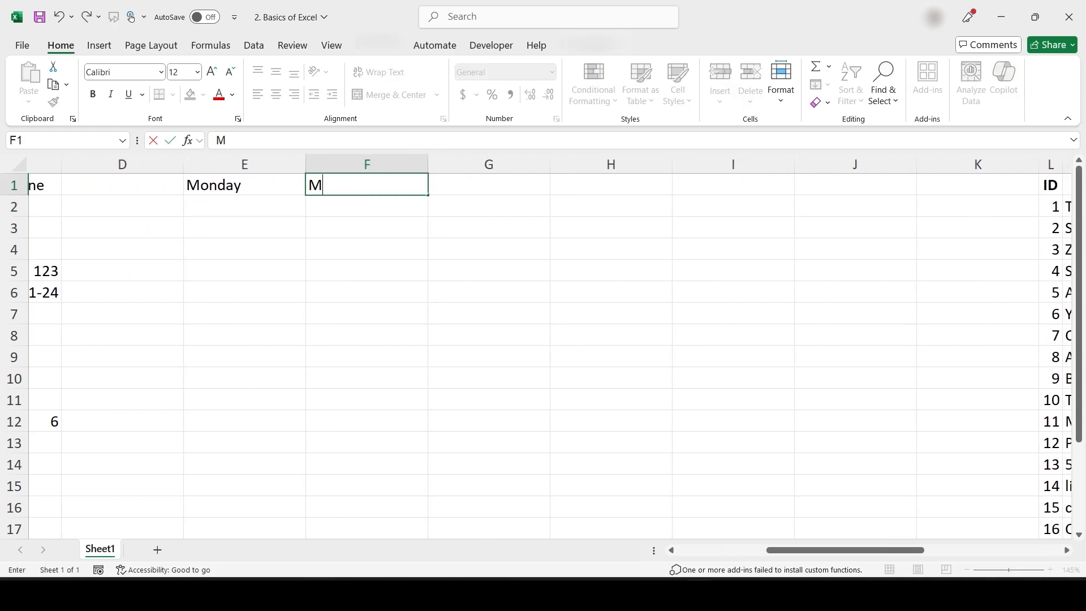
{"action": "type", "text": "onday"}
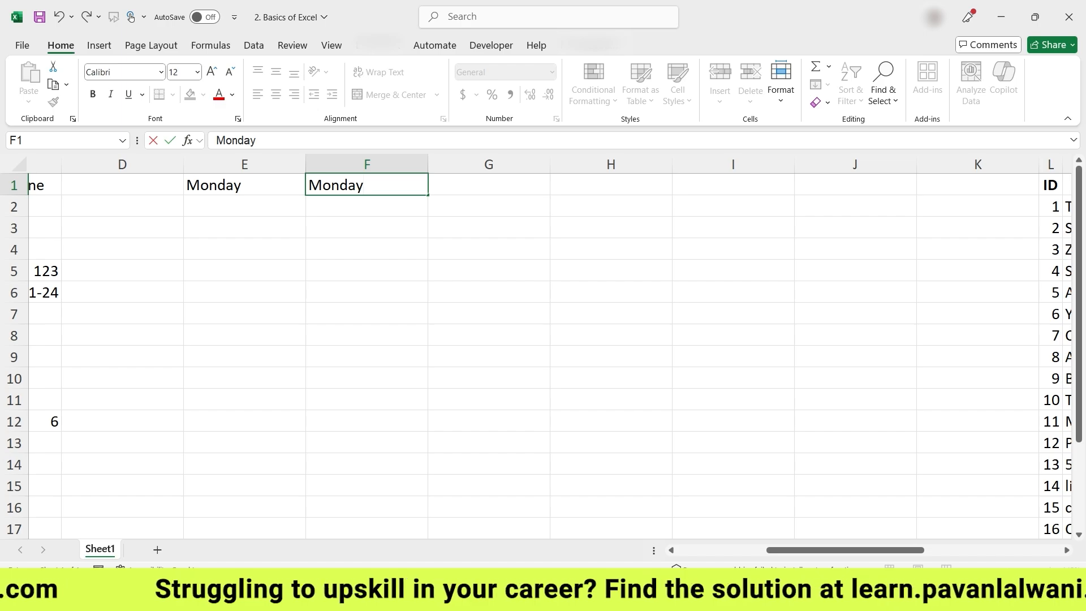
{"action": "key", "text": "ctrl+Return"}
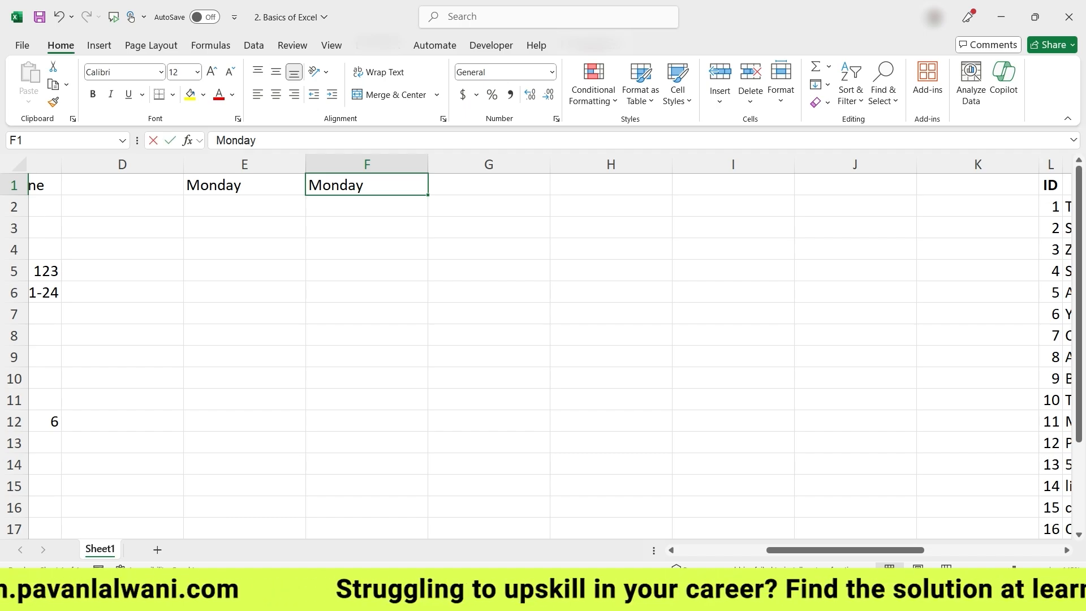
{"action": "type", "text": "Monday"}
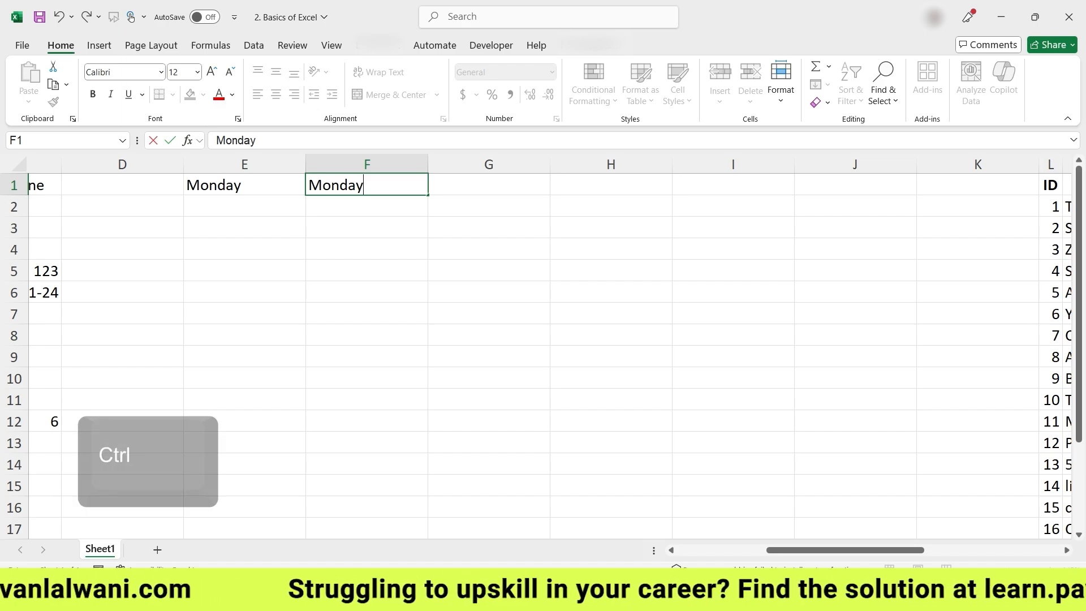
{"action": "key", "text": "ctrl+Return"}
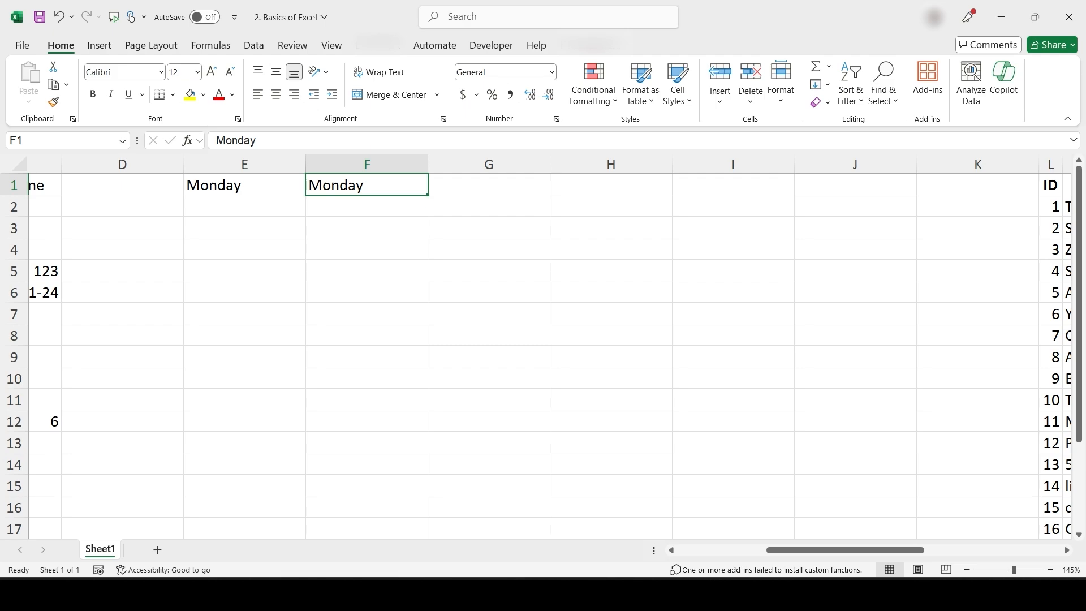
{"action": "left_click_drag", "start_coordinate": [427, 195], "coordinate": [429, 378]}
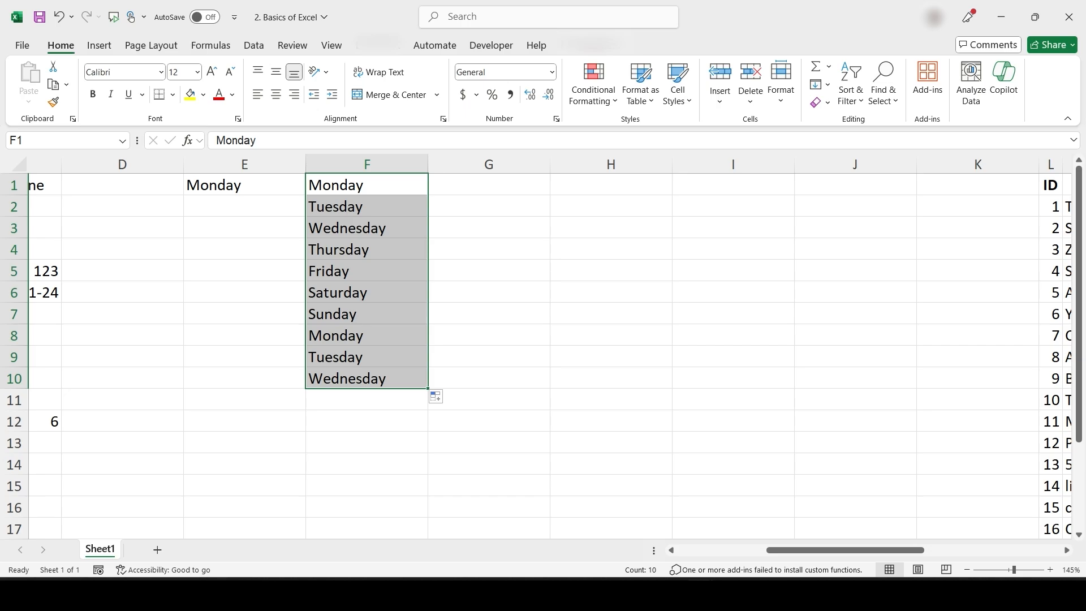
{"action": "left_click", "coordinate": [488, 185]}
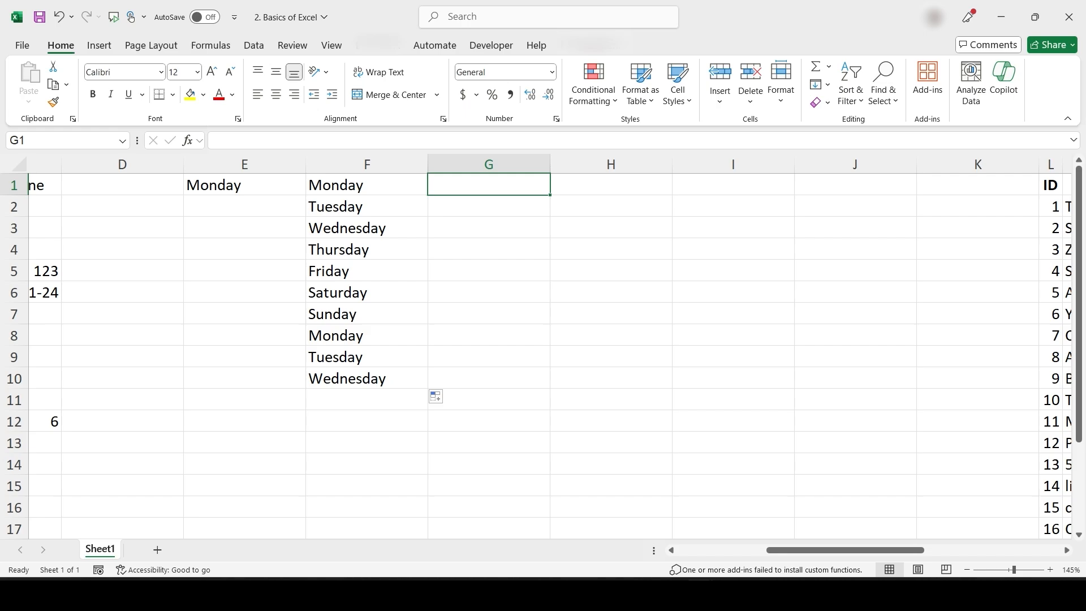
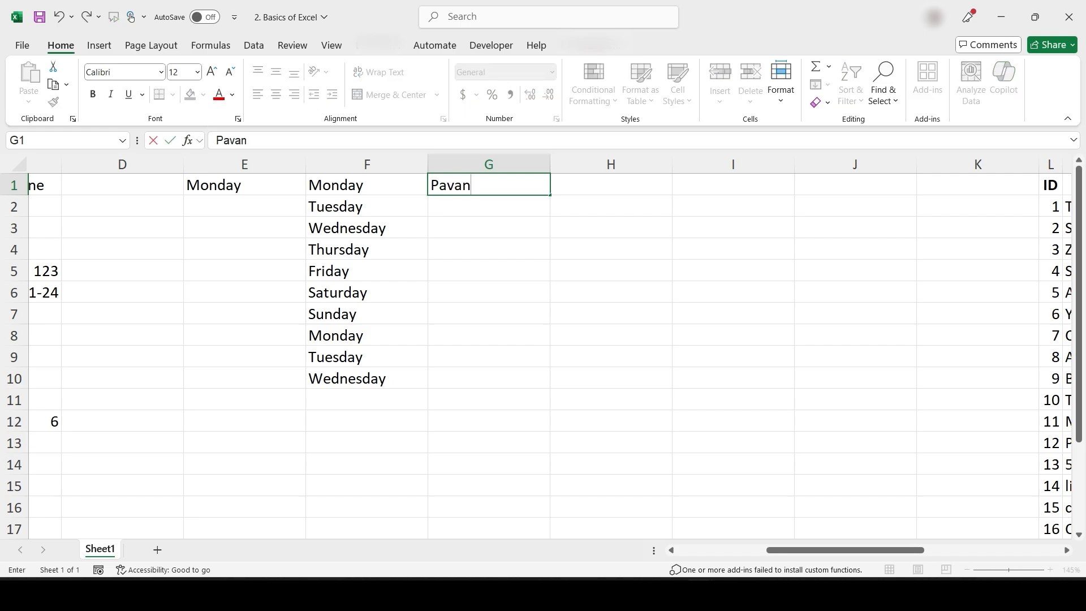
Make G1 a four-line entry: first name, surname, Pune and India
{"action": "key", "text": "alt+Return"}
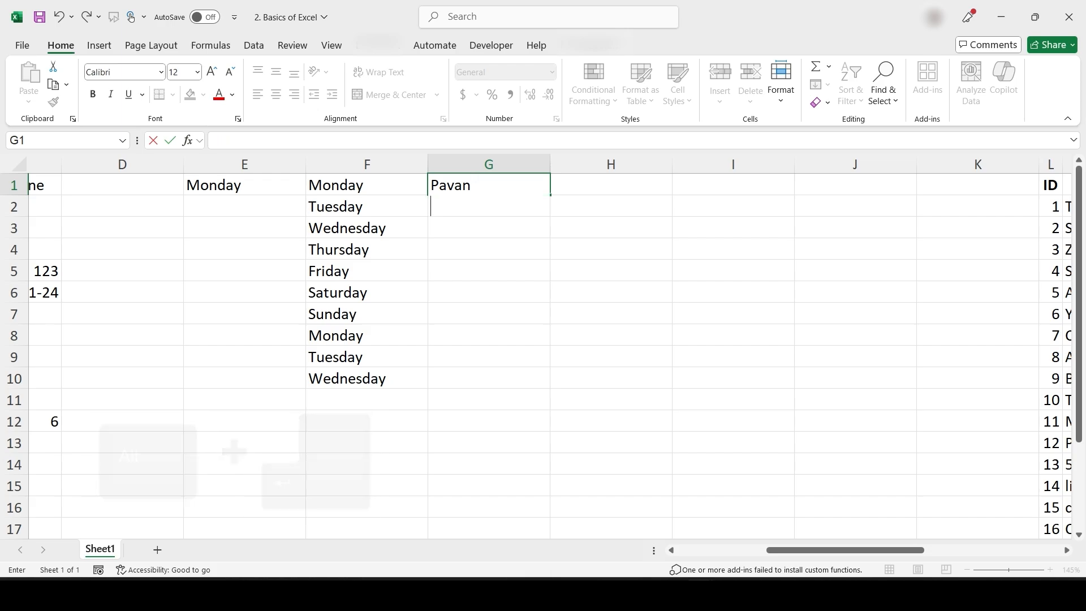
{"action": "key", "text": "alt+Return"}
{"action": "type", "text": "Pune"}
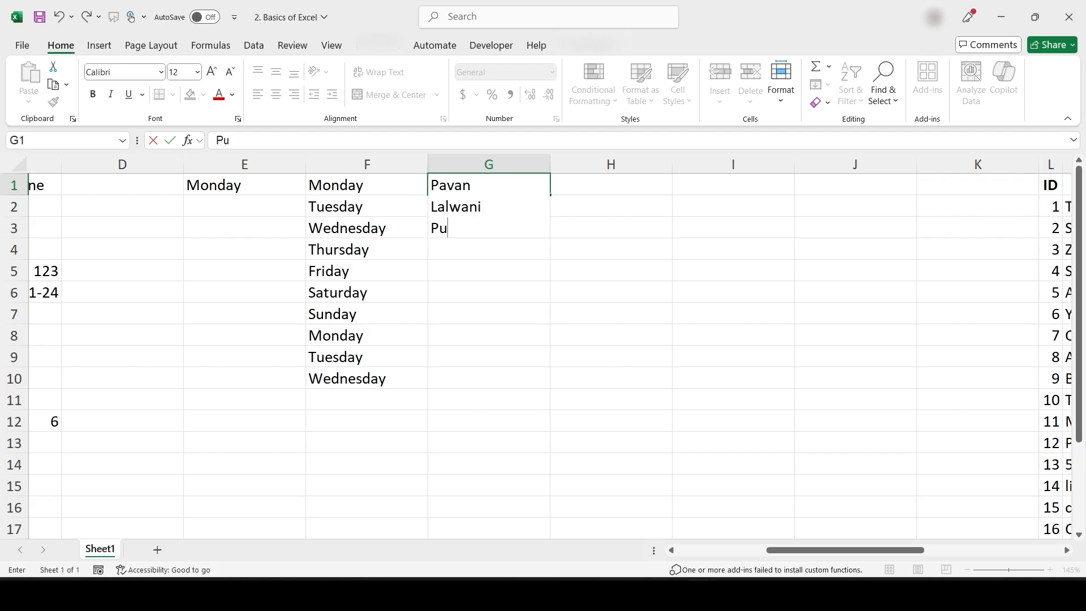
{"action": "key", "text": "alt+Return"}
{"action": "type", "text": "Inida"}
{"action": "key", "text": "BackSpace"}
{"action": "key", "text": "BackSpace"}
{"action": "key", "text": "BackSpace"}
{"action": "type", "text": "dia"}
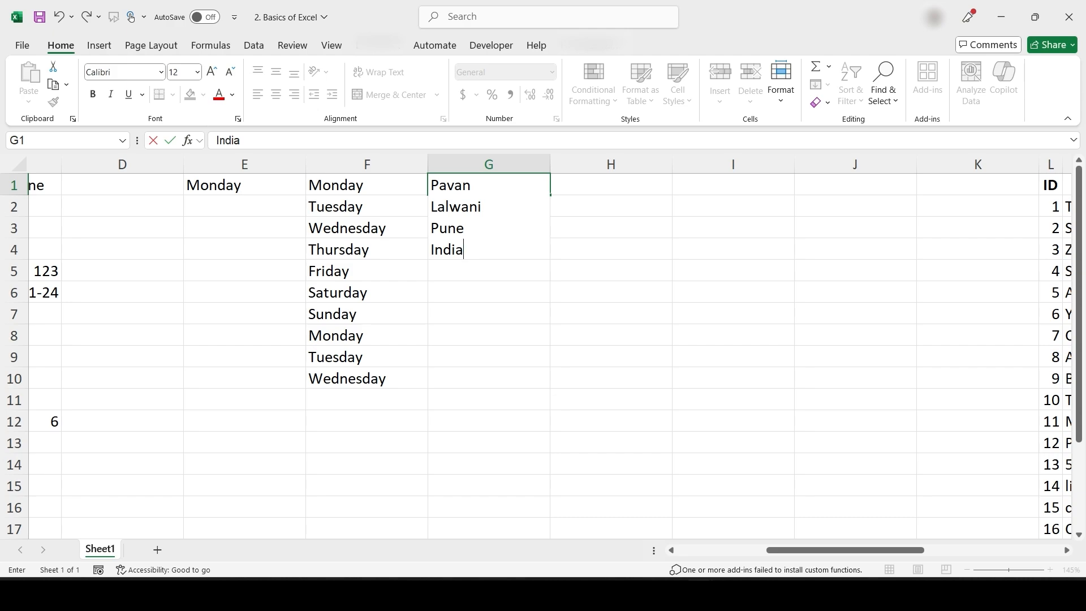
{"action": "key", "text": "Return"}
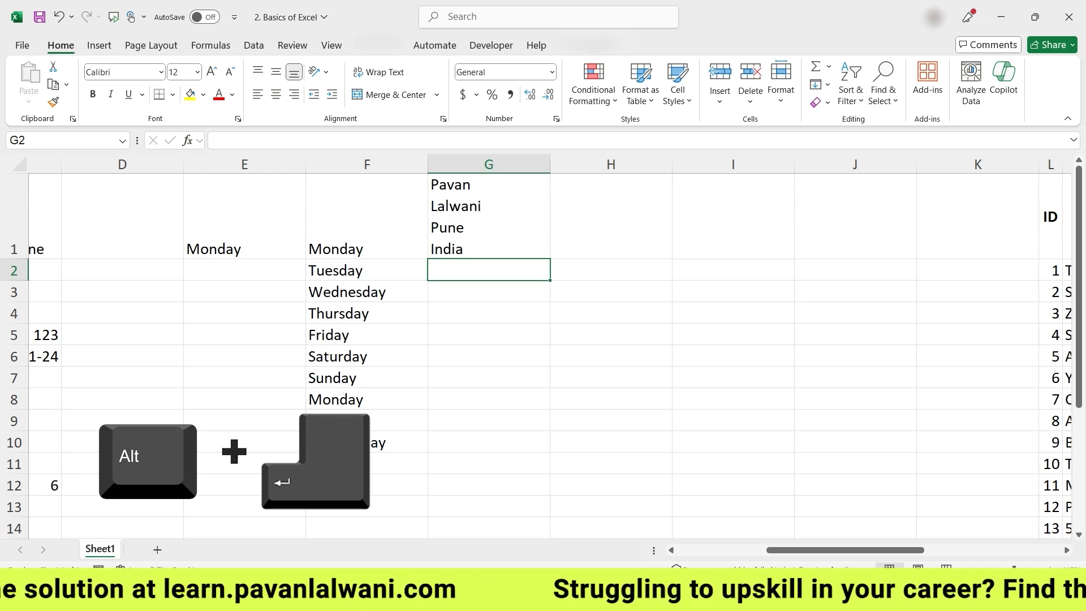
Make G5 a four-line entry reading A, B, C, D, then select a block of cells to clear
{"action": "key", "text": "Down"}
{"action": "key", "text": "Down"}
{"action": "key", "text": "Down"}
{"action": "key", "text": "Down"}
{"action": "key", "text": "Up"}
{"action": "type", "text": "A"}
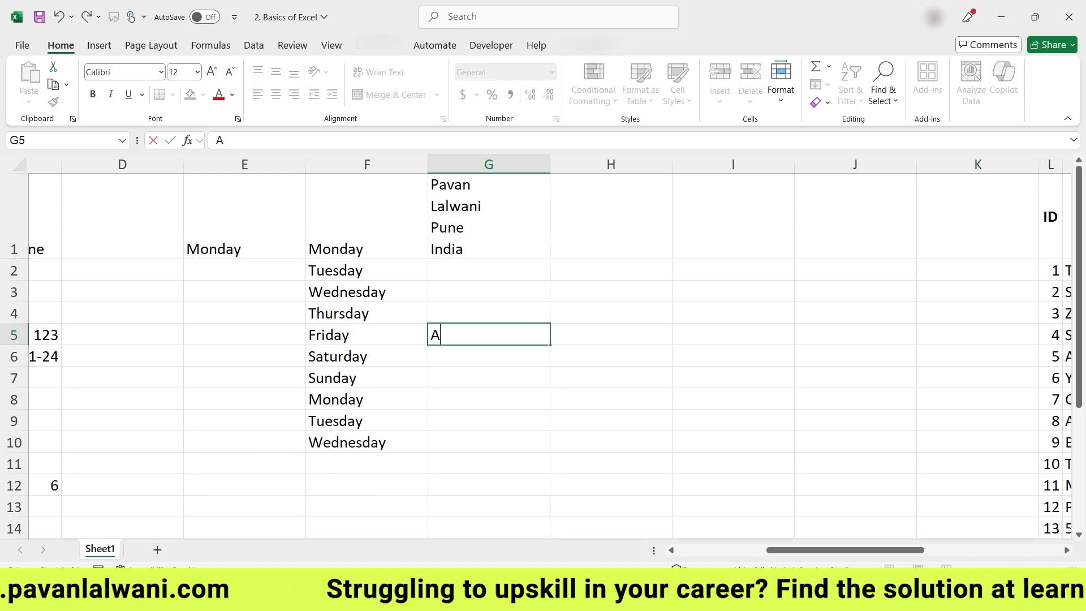
{"action": "key", "text": "alt+Return"}
{"action": "type", "text": "B"}
{"action": "key", "text": "alt+Return"}
{"action": "type", "text": "D"}
{"action": "key", "text": "BackSpace"}
{"action": "type", "text": "C"}
{"action": "key", "text": "alt+Return"}
{"action": "type", "text": "D"}
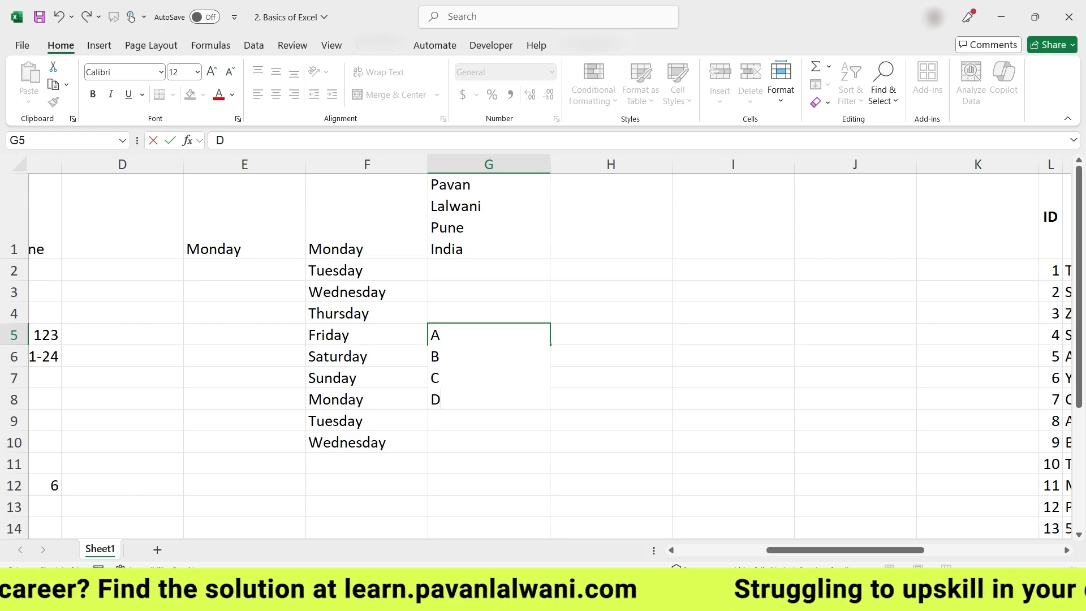
{"action": "key", "text": "Return"}
{"action": "key", "text": "Up"}
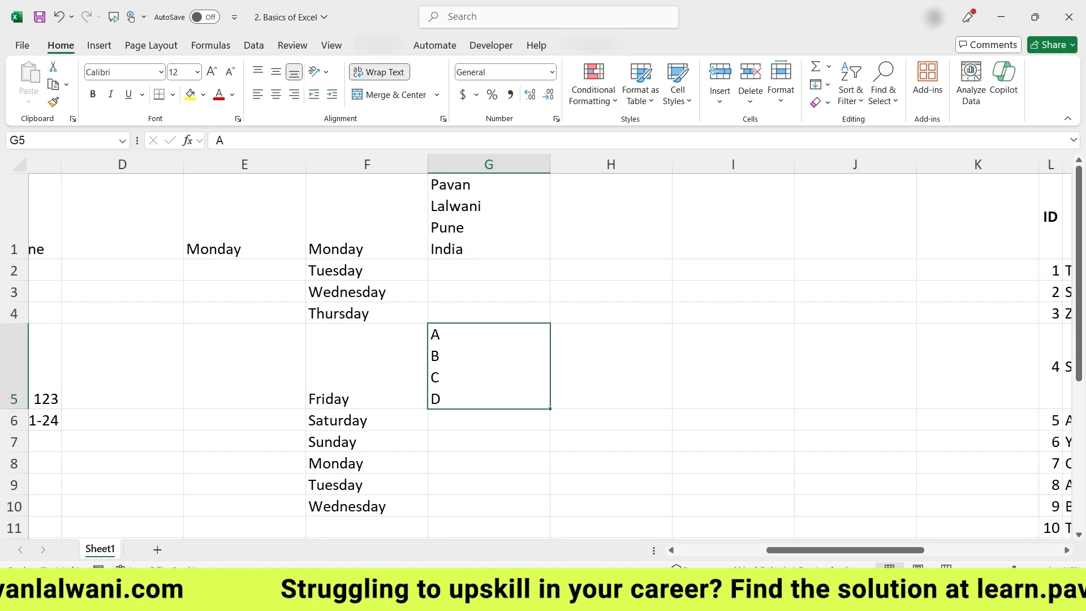
{"action": "left_click_drag", "start_coordinate": [488, 506], "coordinate": [374, 443]}
{"action": "key", "text": "ctrl+shift+Home"}
{"action": "key", "text": "Delete"}
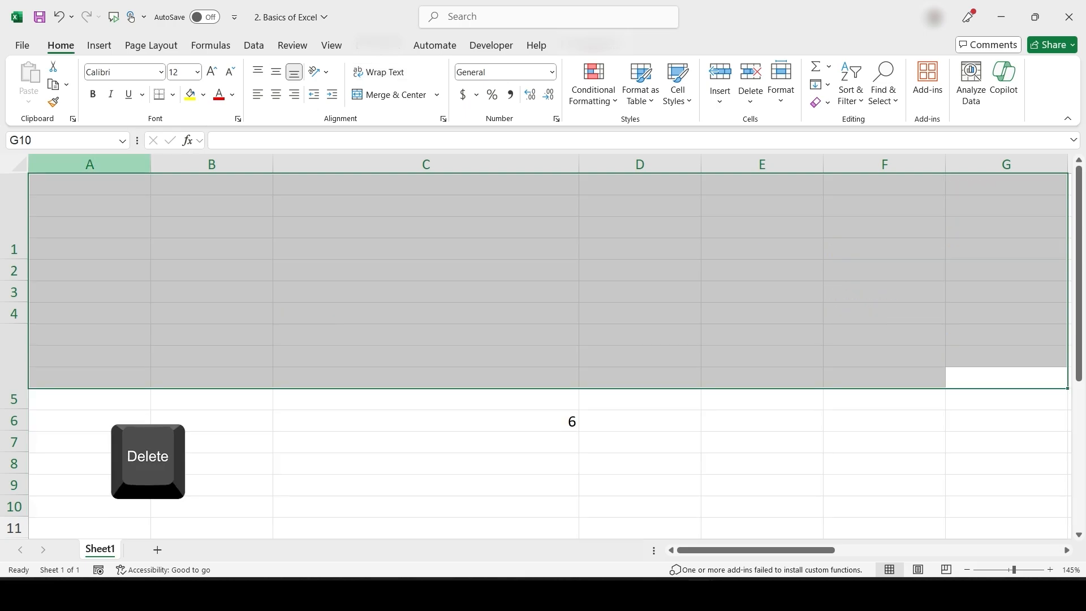
{"action": "left_click", "coordinate": [89, 185]}
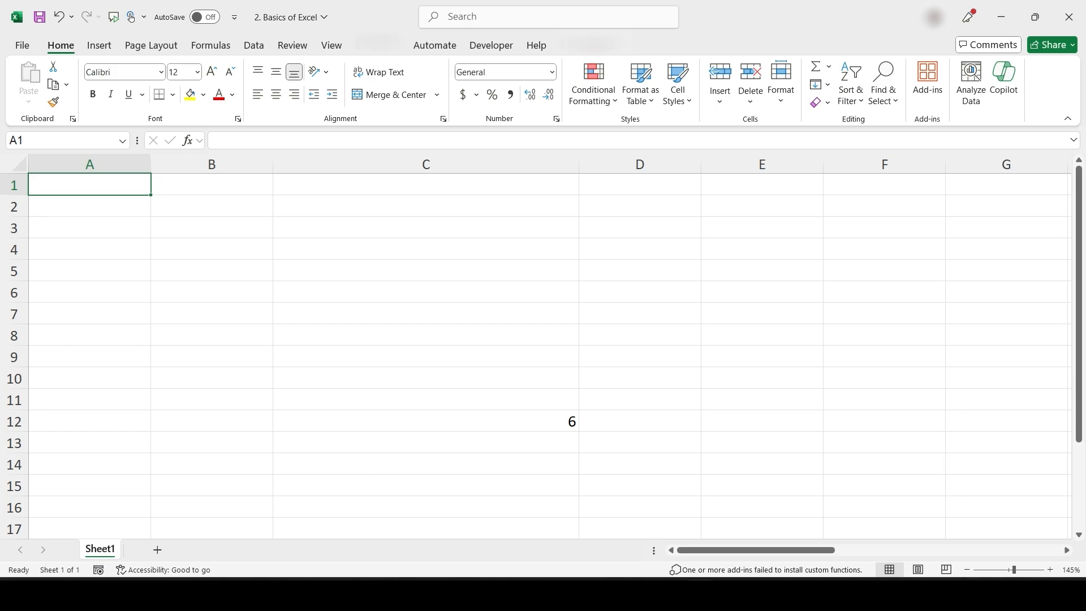
{"action": "left_click", "coordinate": [967, 569]}
{"action": "left_click", "coordinate": [967, 570]}
{"action": "left_click", "coordinate": [966, 569]}
{"action": "left_click", "coordinate": [966, 570]}
{"action": "left_click", "coordinate": [966, 570]}
{"action": "left_click", "coordinate": [967, 570]}
{"action": "left_click", "coordinate": [967, 570]}
{"action": "left_click", "coordinate": [1050, 569]}
{"action": "left_click", "coordinate": [1050, 570]}
{"action": "left_click", "coordinate": [1051, 570]}
{"action": "left_click", "coordinate": [1051, 569]}
{"action": "left_click", "coordinate": [1051, 569]}
{"action": "left_click", "coordinate": [1051, 569]}
{"action": "left_click", "coordinate": [1051, 570]}
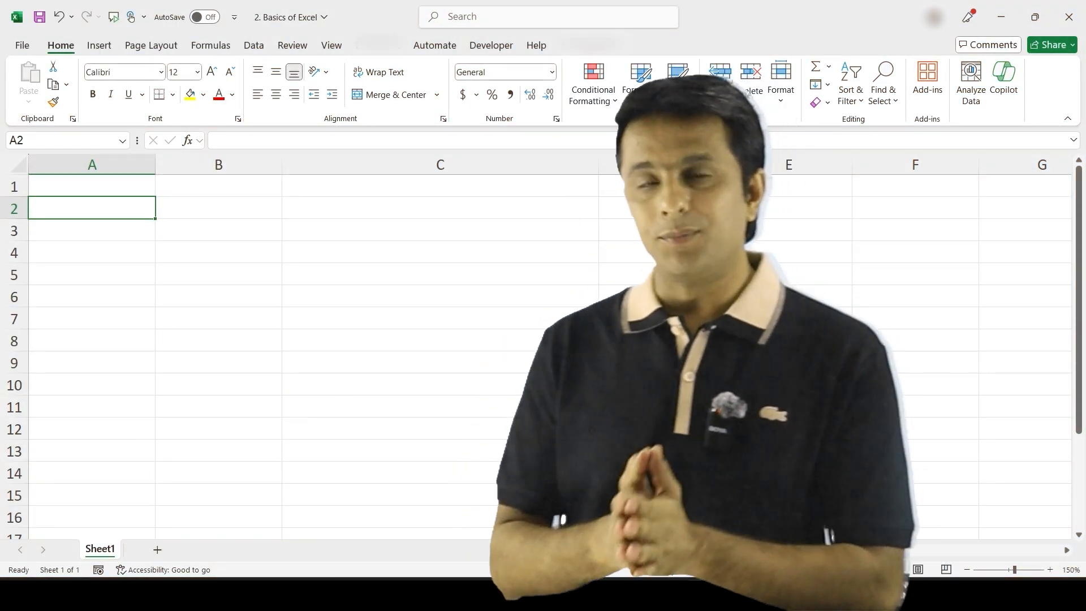
{"action": "key", "text": "ctrl+c"}
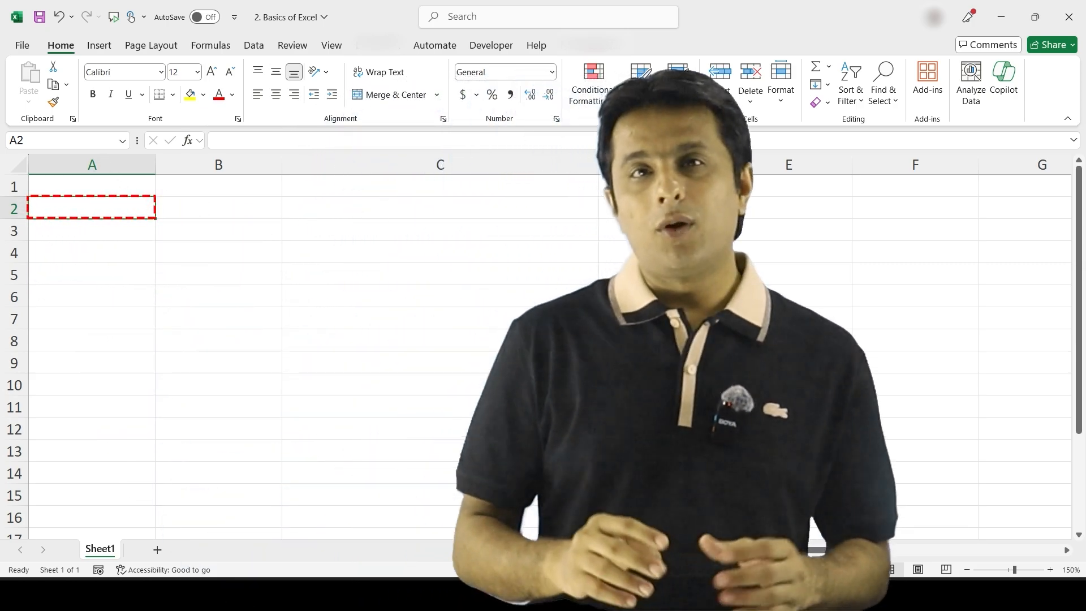
{"action": "key", "text": "Escape"}
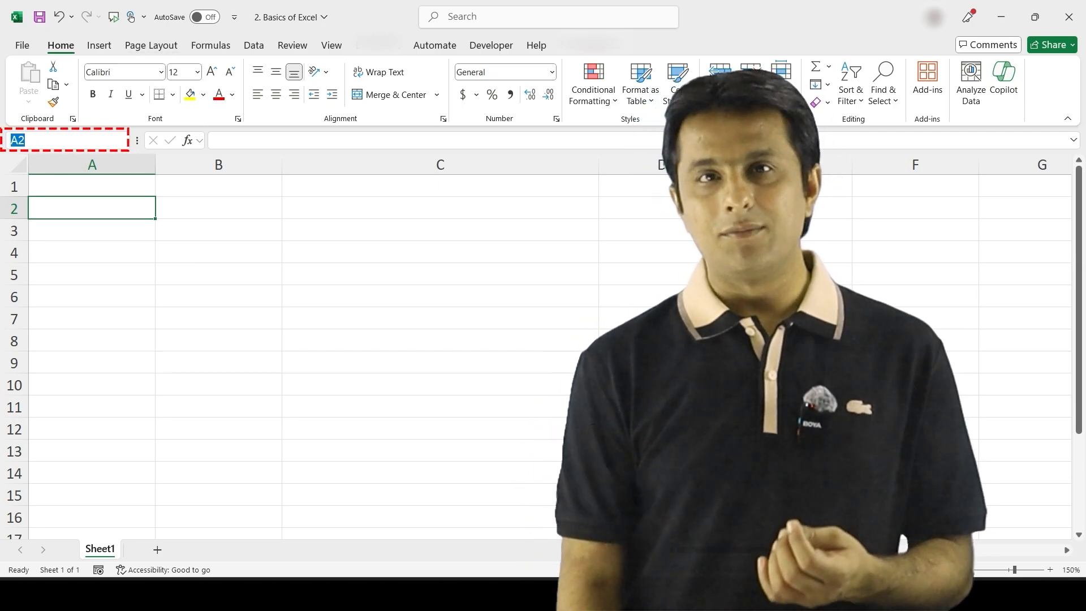
{"action": "type", "text": "B6"}
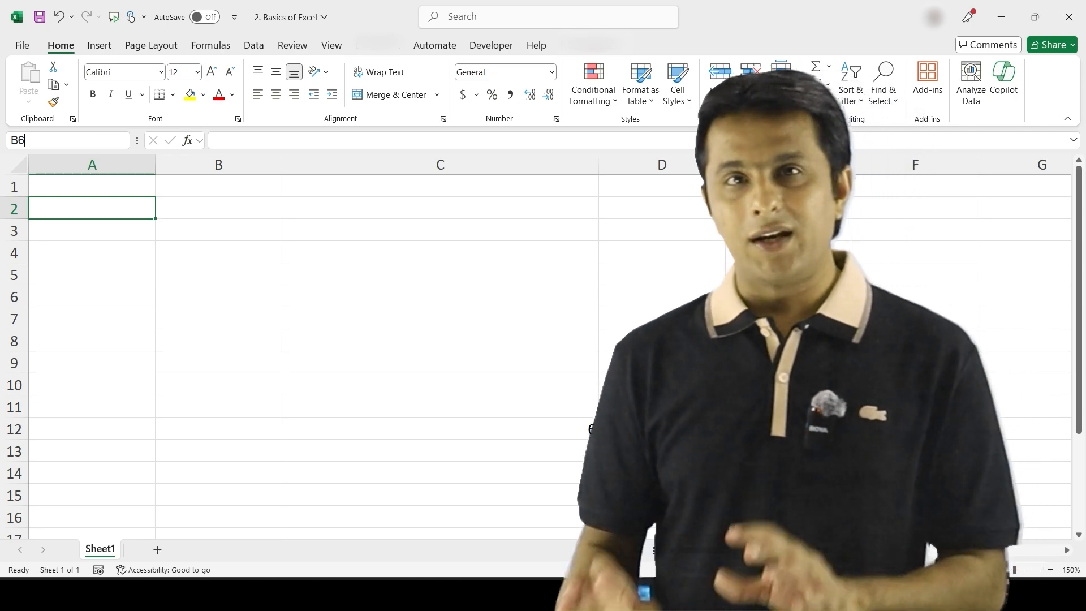
{"action": "key", "text": "Return"}
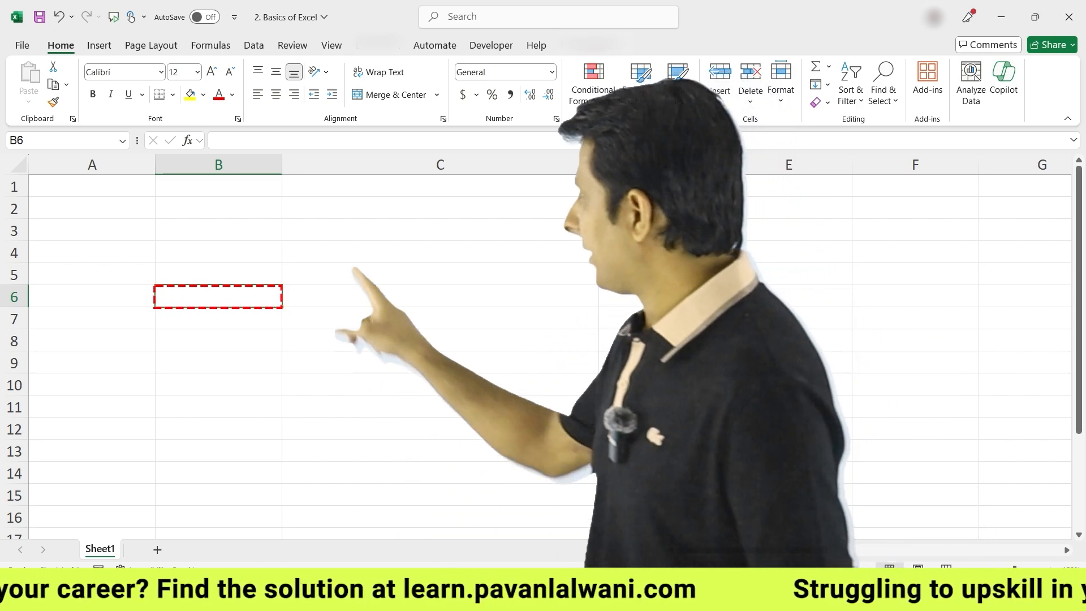
{"action": "left_click", "coordinate": [247, 186]}
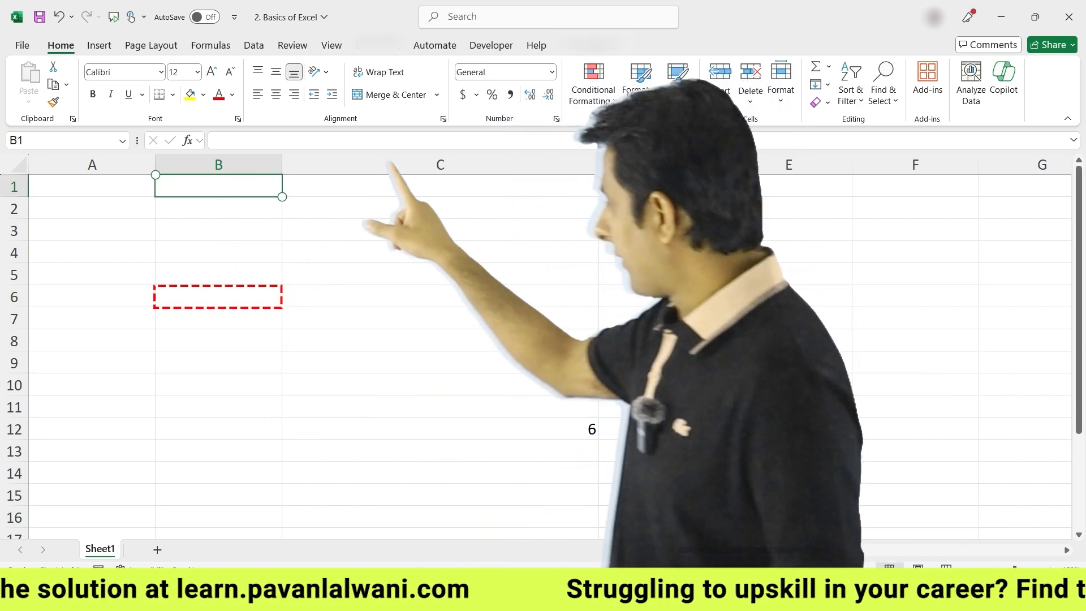
{"action": "left_click", "coordinate": [538, 428]}
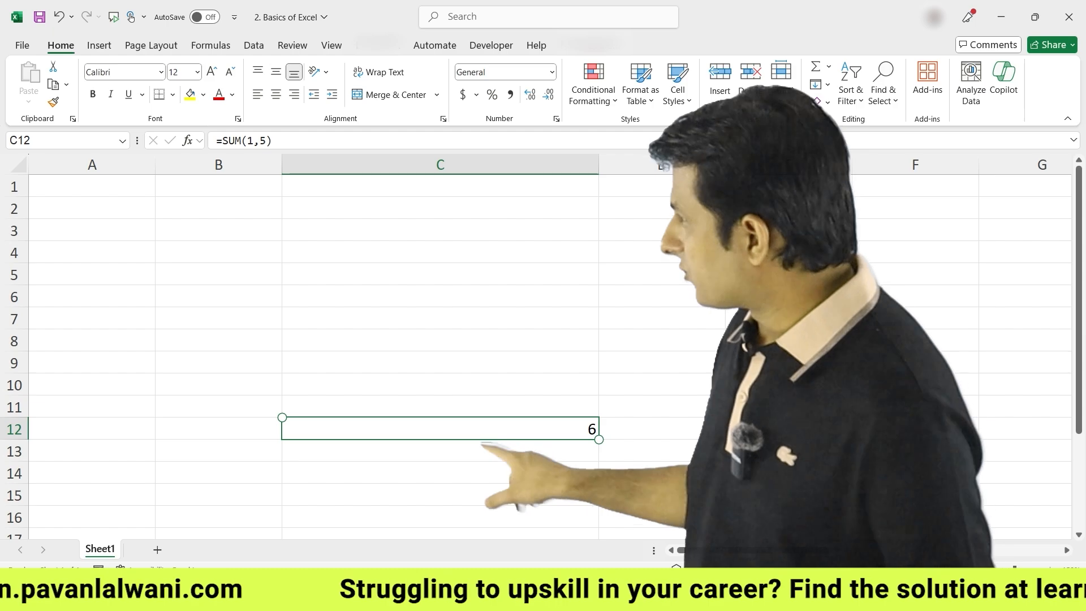
{"action": "left_click", "coordinate": [226, 187]}
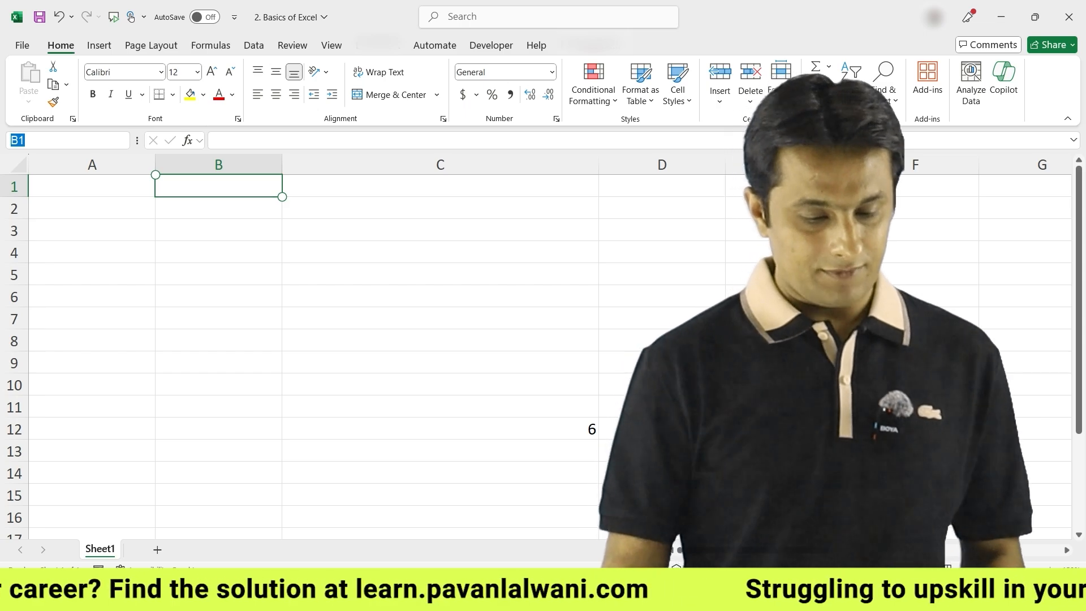
{"action": "type", "text": "C12"}
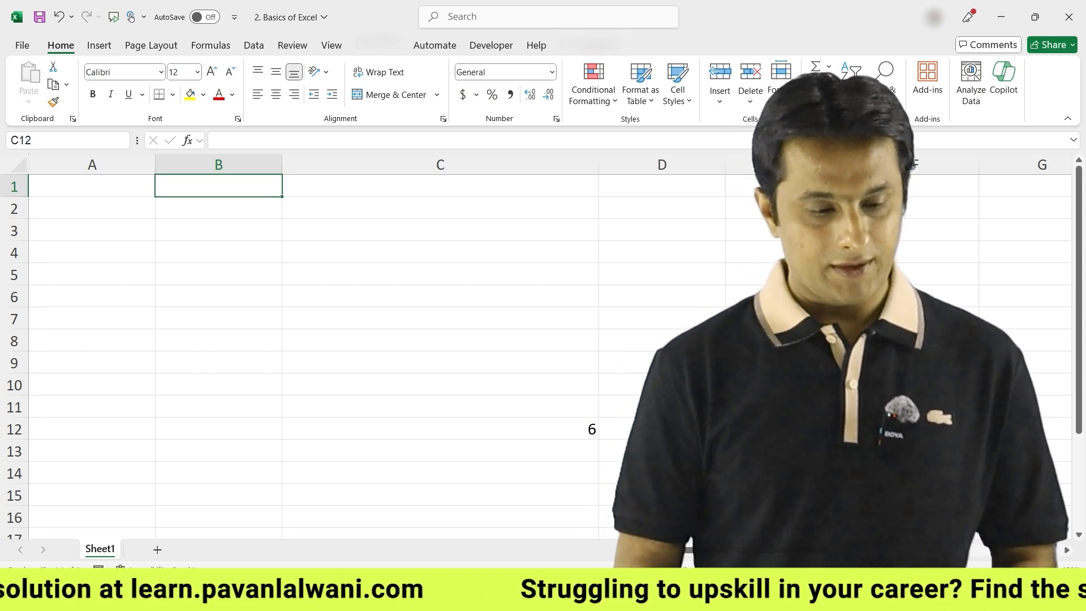
{"action": "key", "text": "Return"}
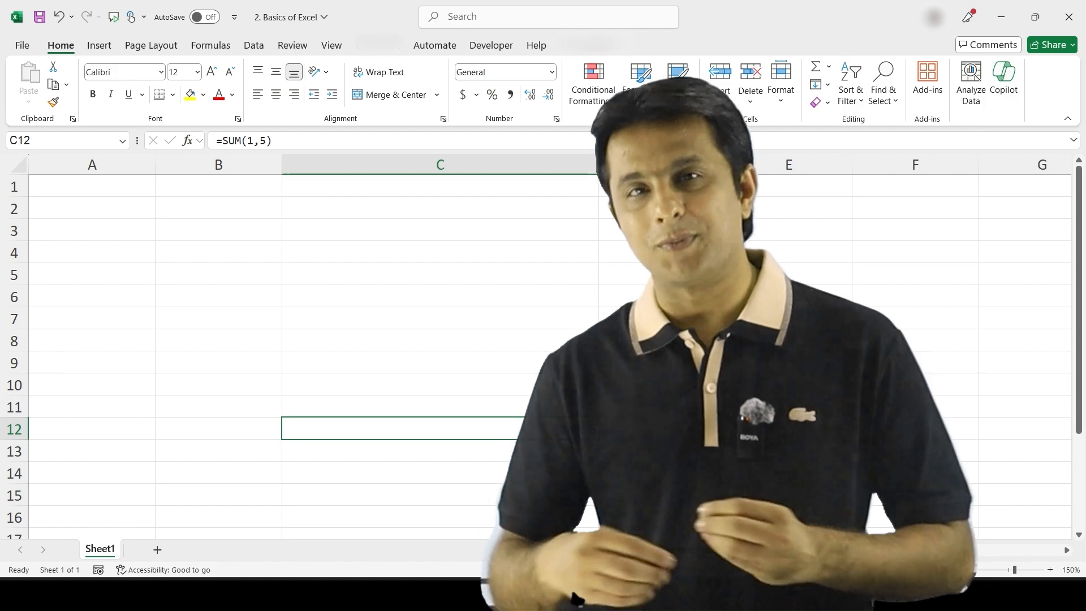
{"action": "left_click", "coordinate": [23, 141]}
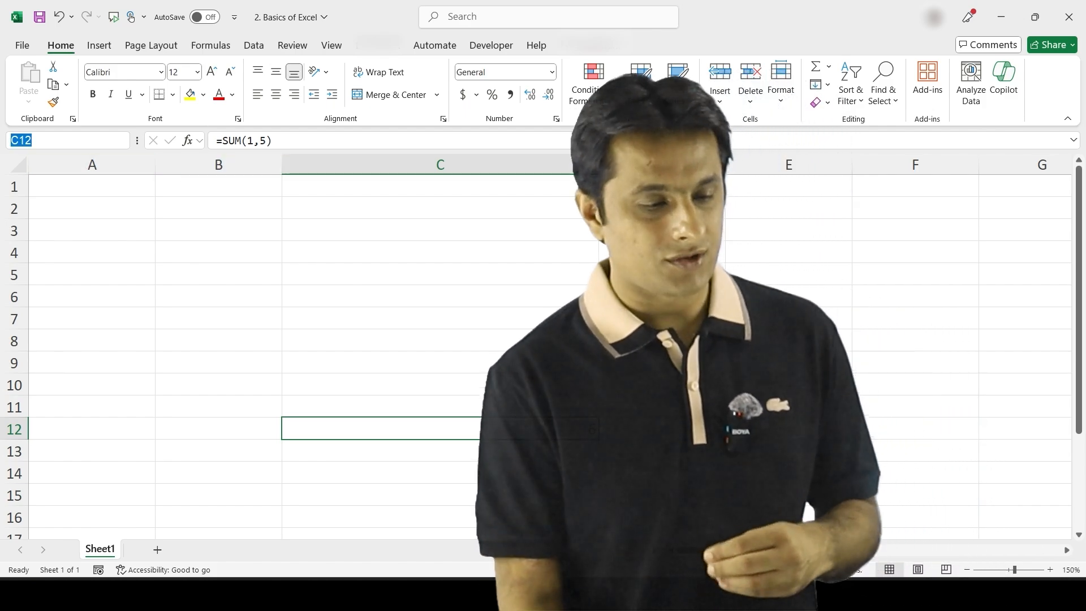
{"action": "type", "text": "C5"}
{"action": "key", "text": "Return"}
Select column C, the wide column holding the SUM result 6, for removal
{"action": "left_click", "coordinate": [440, 164]}
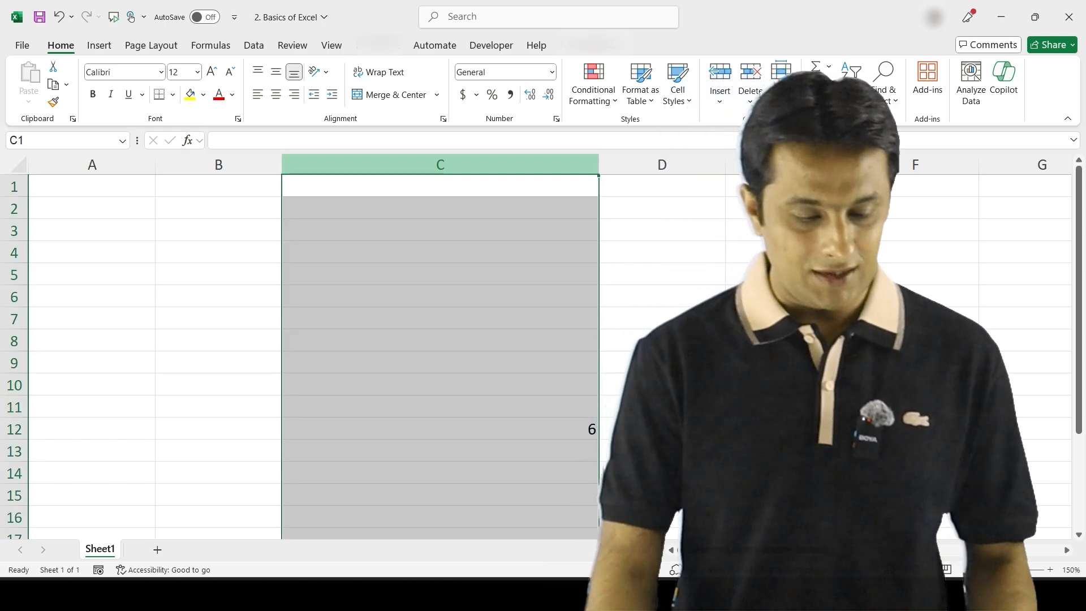
{"action": "left_click", "coordinate": [440, 230]}
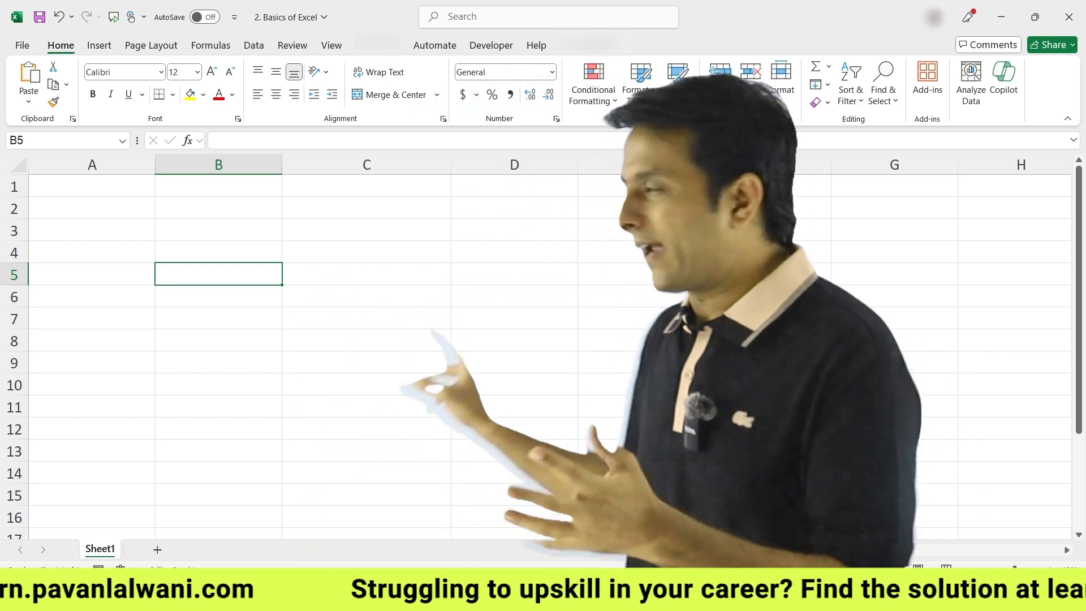
Scroll right to columns L–O and pick a cell in the YouTube channels table
{"action": "scroll", "coordinate": [470, 373], "scroll_direction": "right", "scroll_amount": 2}
{"action": "scroll", "coordinate": [470, 373], "scroll_direction": "right", "scroll_amount": 7}
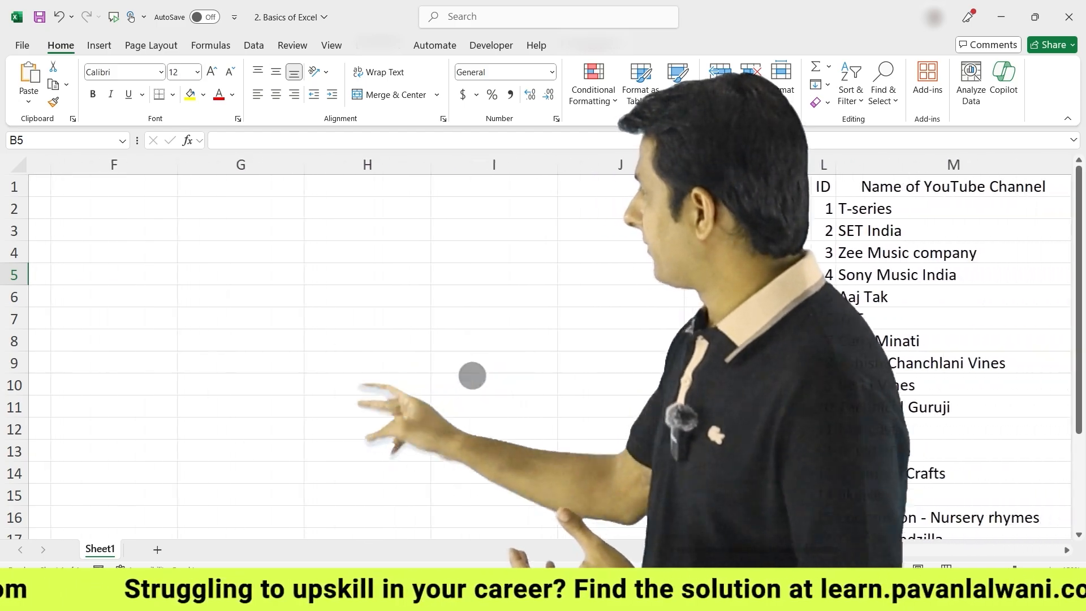
{"action": "scroll", "coordinate": [470, 372], "scroll_direction": "right", "scroll_amount": 3}
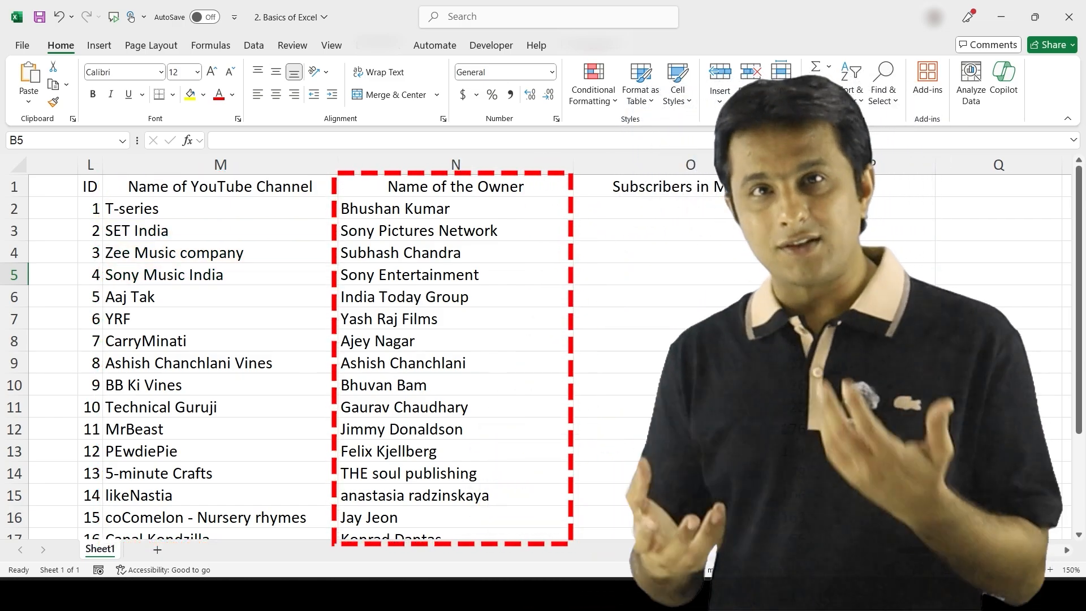
{"action": "scroll", "coordinate": [522, 331], "scroll_direction": "right", "scroll_amount": 3}
{"action": "scroll", "coordinate": [522, 331], "scroll_direction": "right", "scroll_amount": 2}
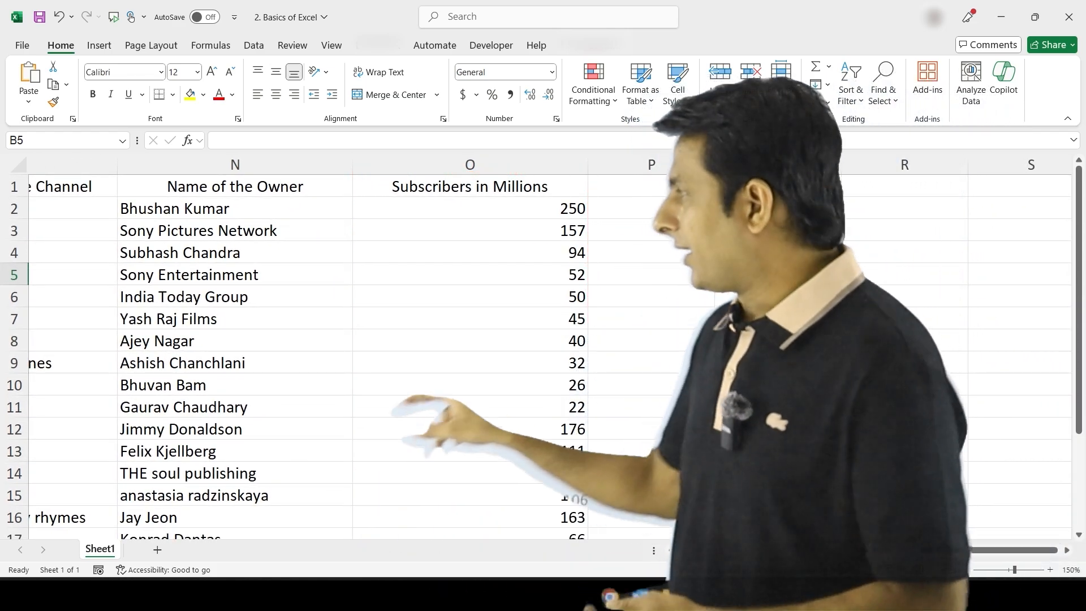
{"action": "scroll", "coordinate": [560, 356], "scroll_direction": "left", "scroll_amount": 4}
{"action": "scroll", "coordinate": [549, 350], "scroll_direction": "left", "scroll_amount": 2}
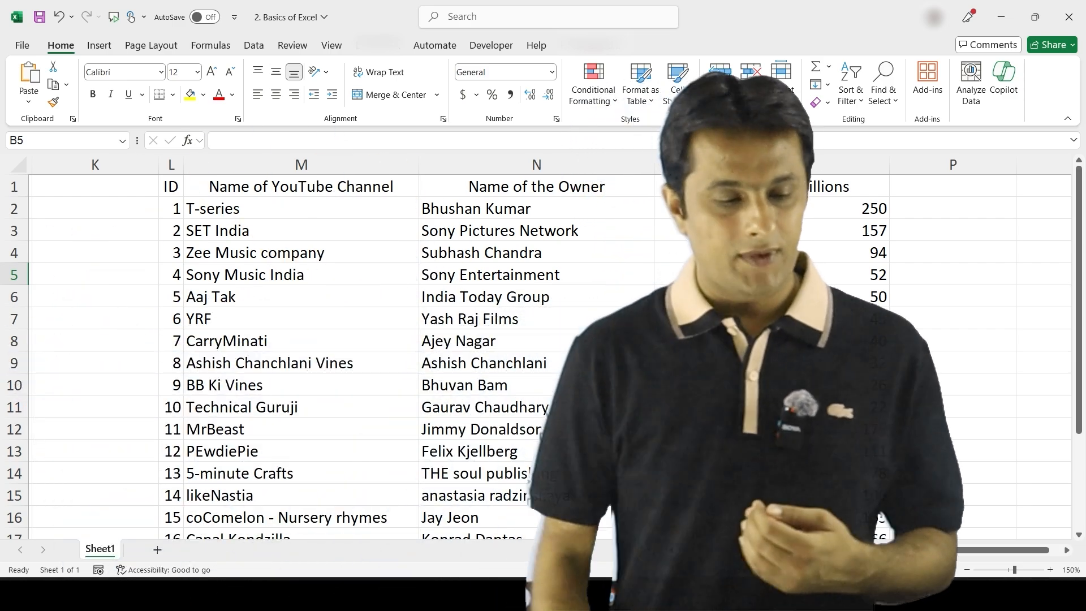
{"action": "left_click", "coordinate": [301, 253]}
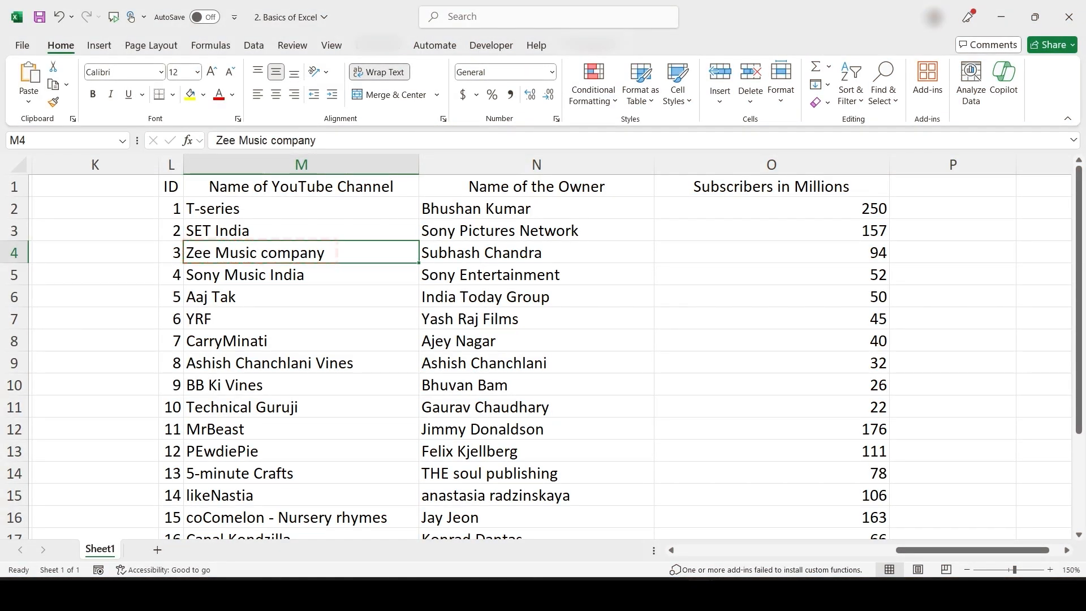
Select the whole channels table, ID through Subscribers in Millions, with Ctrl+A
{"action": "key", "text": "ctrl+a"}
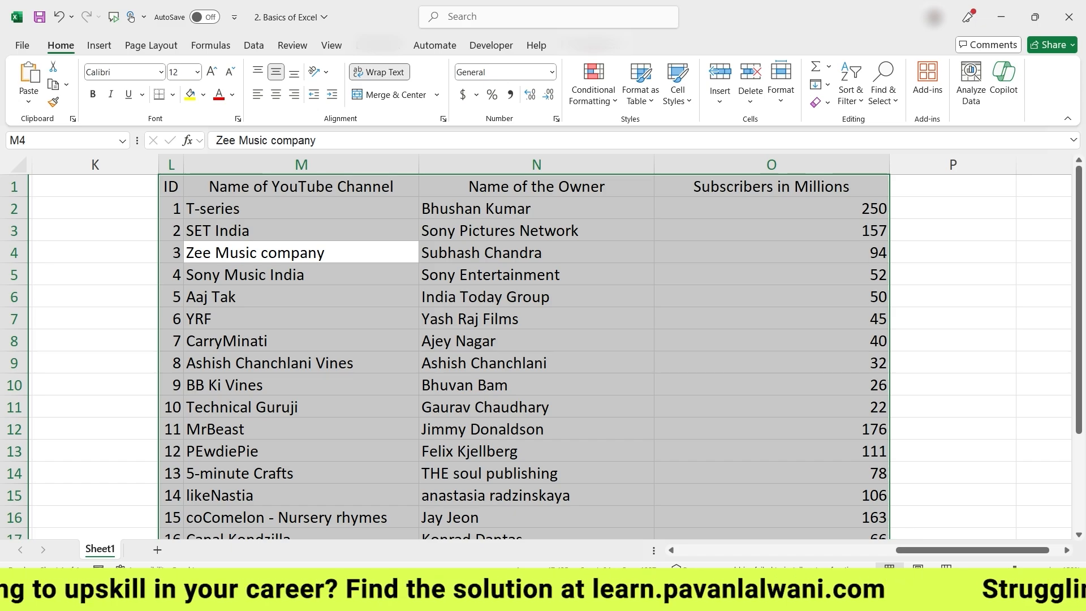
{"action": "left_click", "coordinate": [389, 311]}
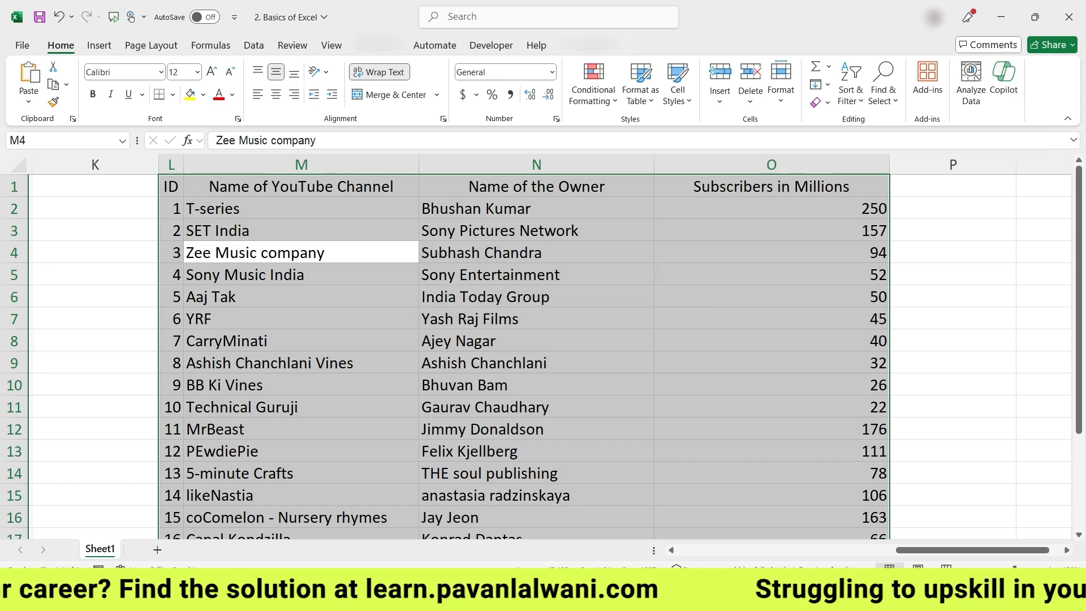
Select and copy the entire YouTube channels table with Ctrl+A and Ctrl+C
{"action": "left_click", "coordinate": [536, 341]}
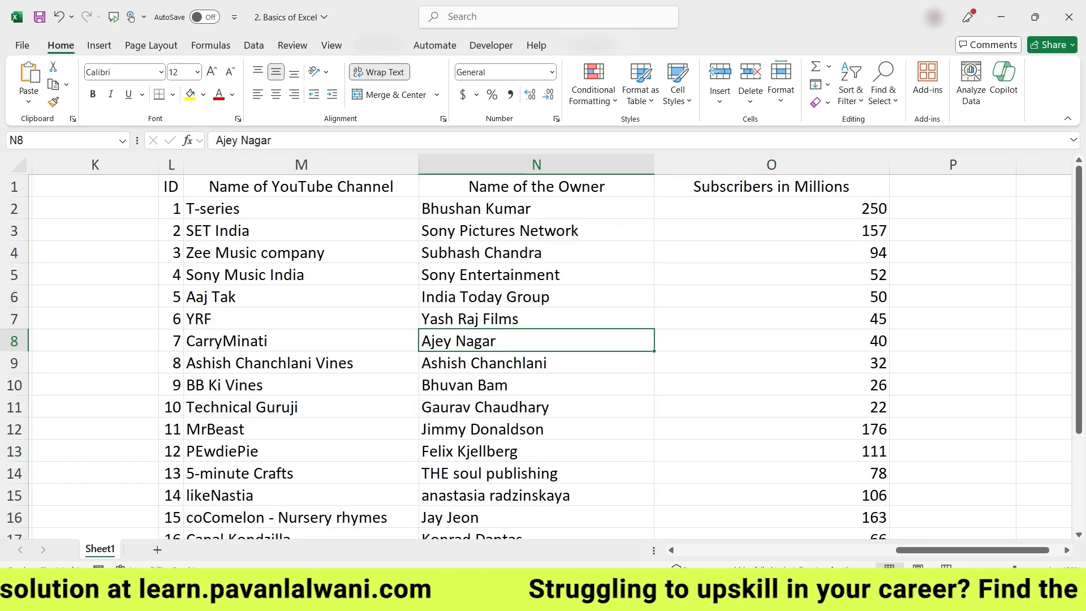
{"action": "key", "text": "ctrl+a"}
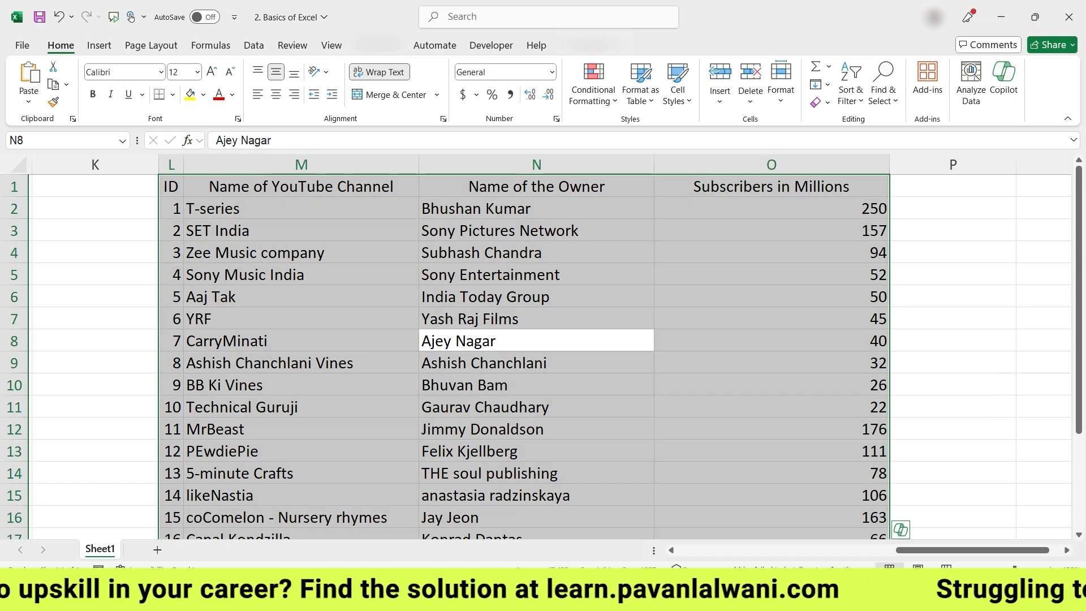
{"action": "key", "text": "ctrl+c"}
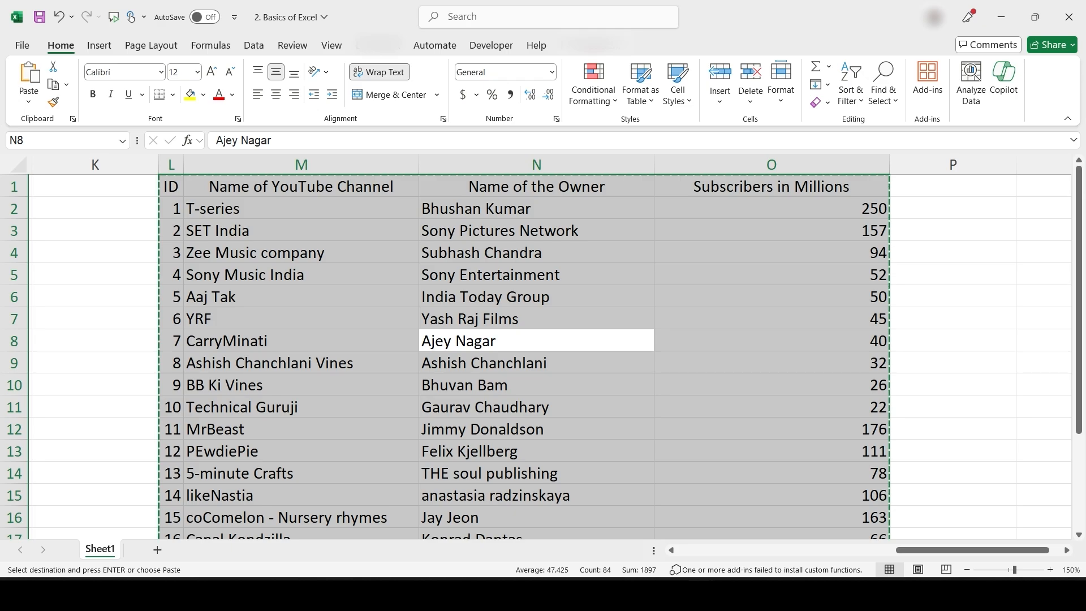
Scroll back left and select cell A1 as the paste destination
{"action": "key", "text": "Up"}
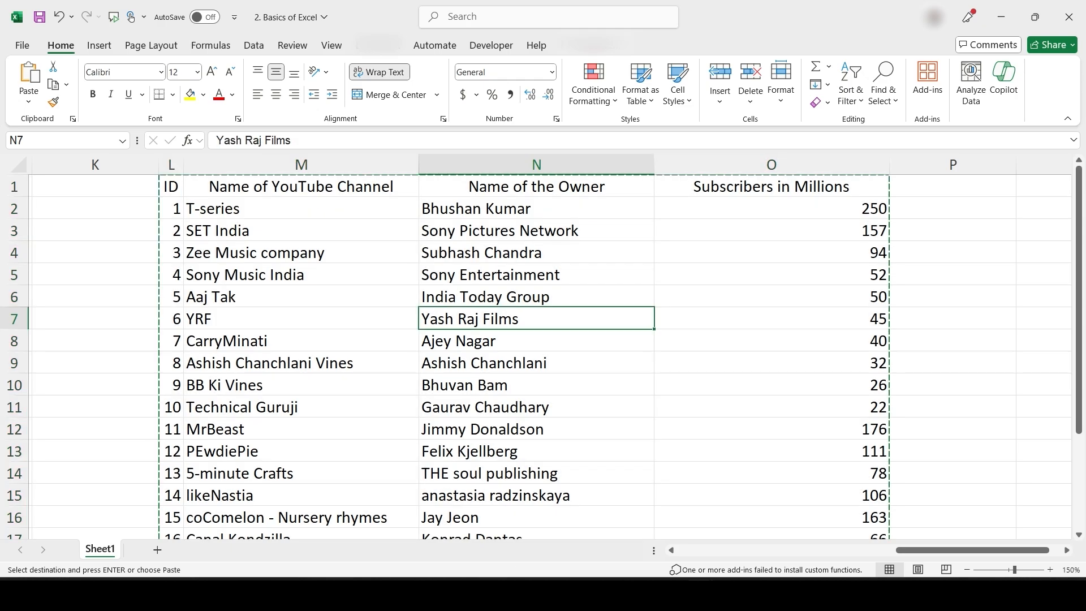
{"action": "scroll", "coordinate": [594, 339], "scroll_direction": "left", "scroll_amount": 8}
{"action": "scroll", "coordinate": [639, 362], "scroll_direction": "left", "scroll_amount": 2}
{"action": "left_click", "coordinate": [98, 187]}
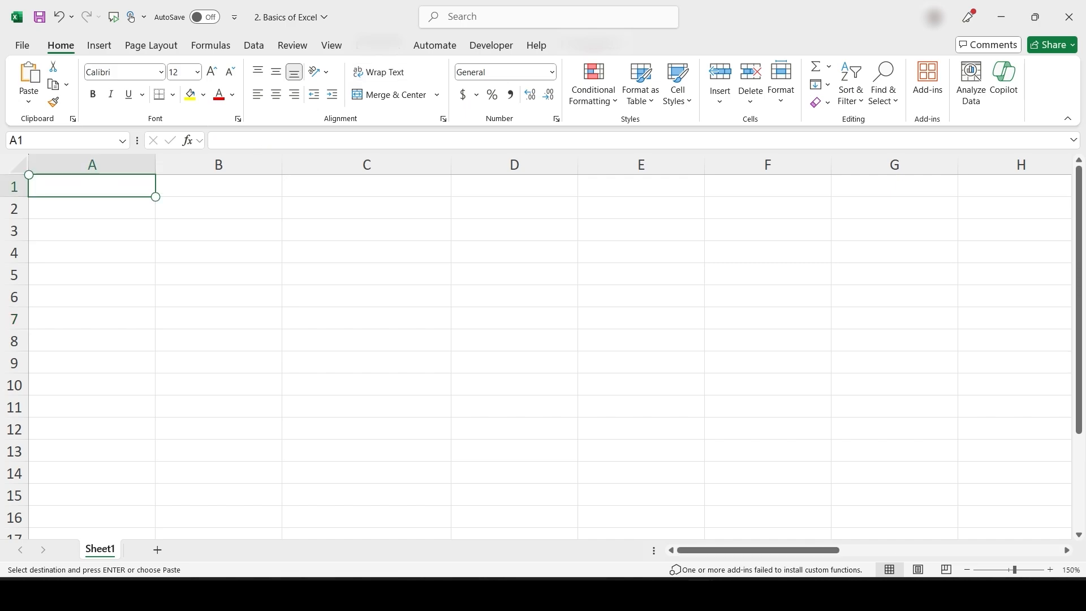
Paste the channels table at A1 on Sheet1 and into a new Sheet2
{"action": "key", "text": "ctrl+v"}
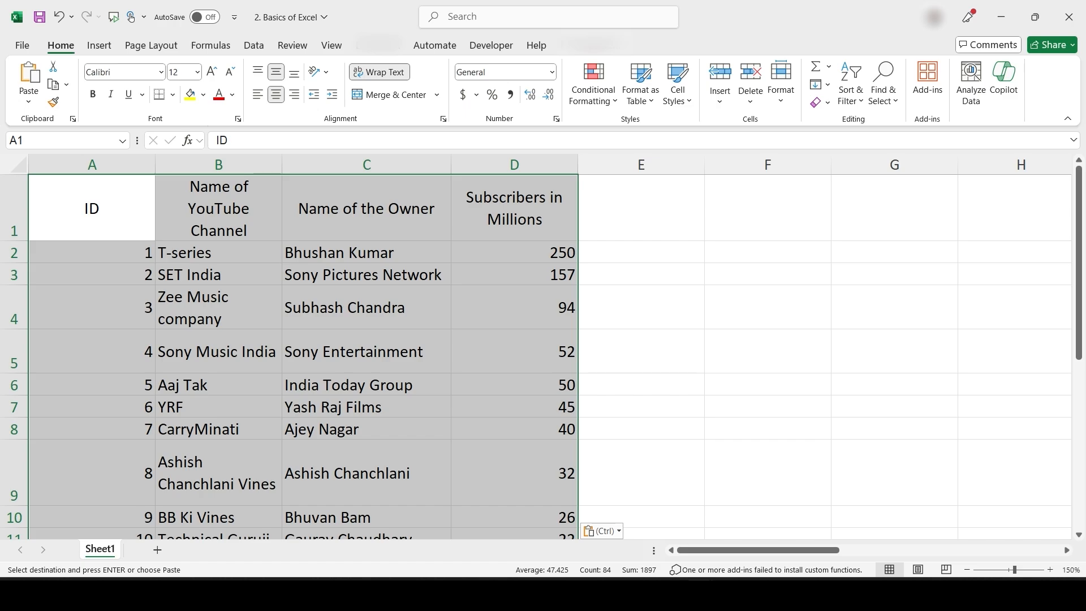
{"action": "left_click", "coordinate": [157, 549]}
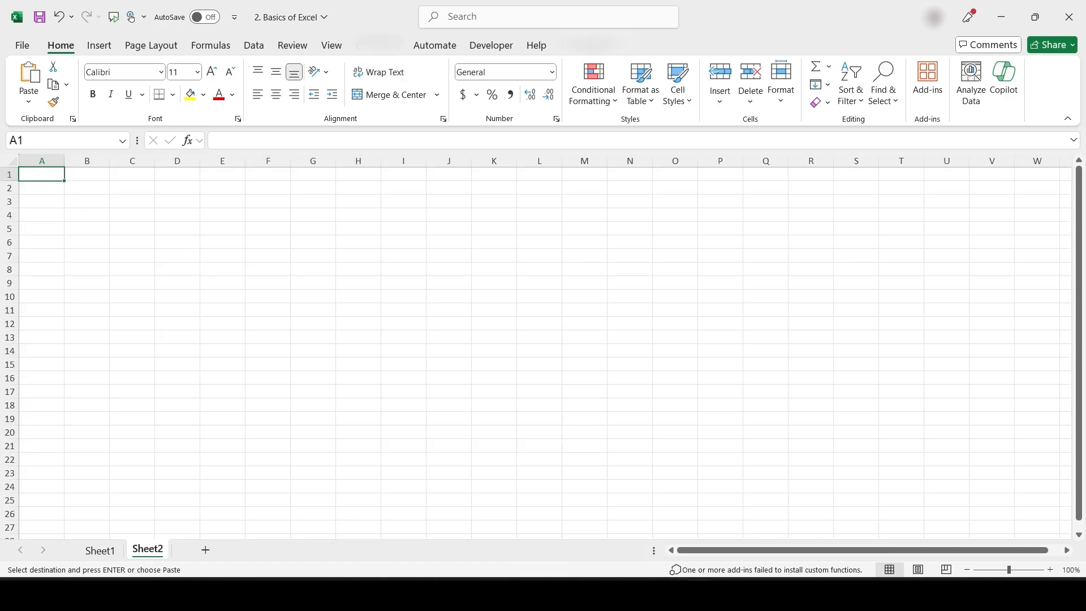
{"action": "key", "text": "ctrl+v"}
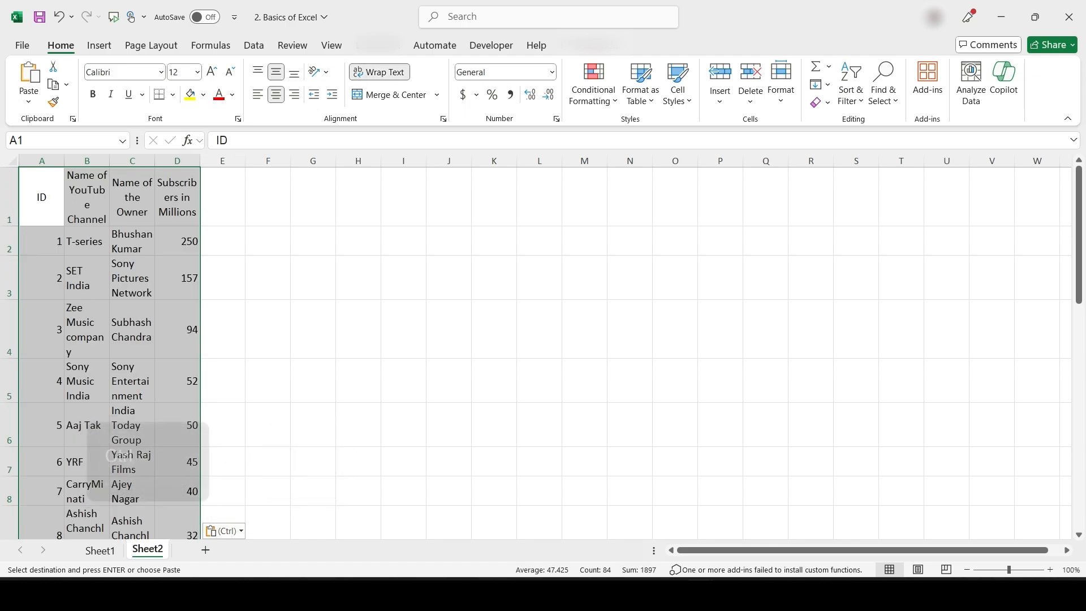
Paste the table into a new workbook Book1, then close Book1 without saving
{"action": "key", "text": "ctrl+n"}
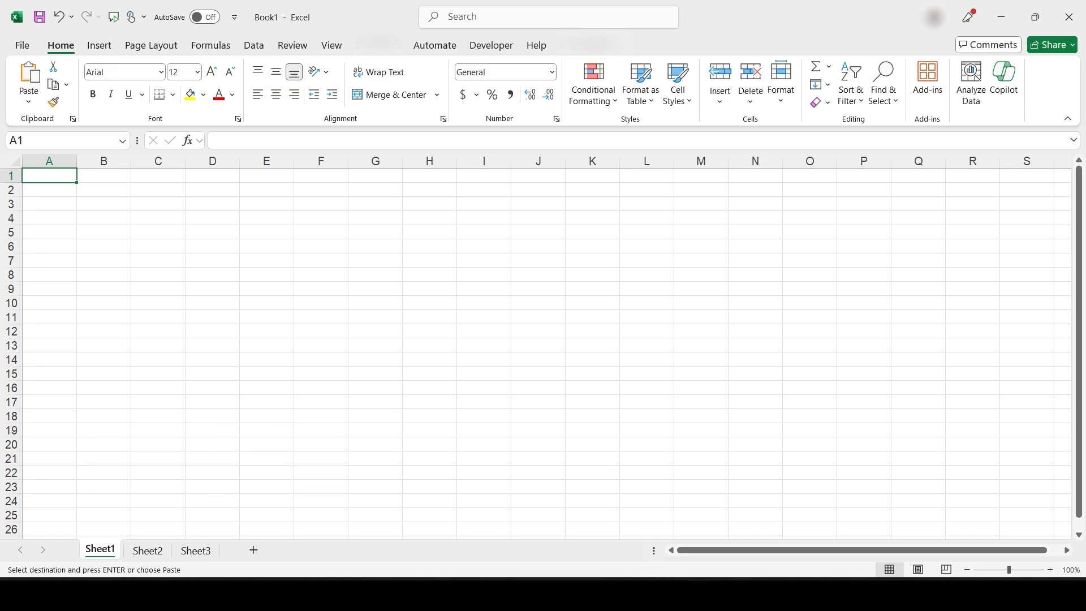
{"action": "key", "text": "ctrl+v"}
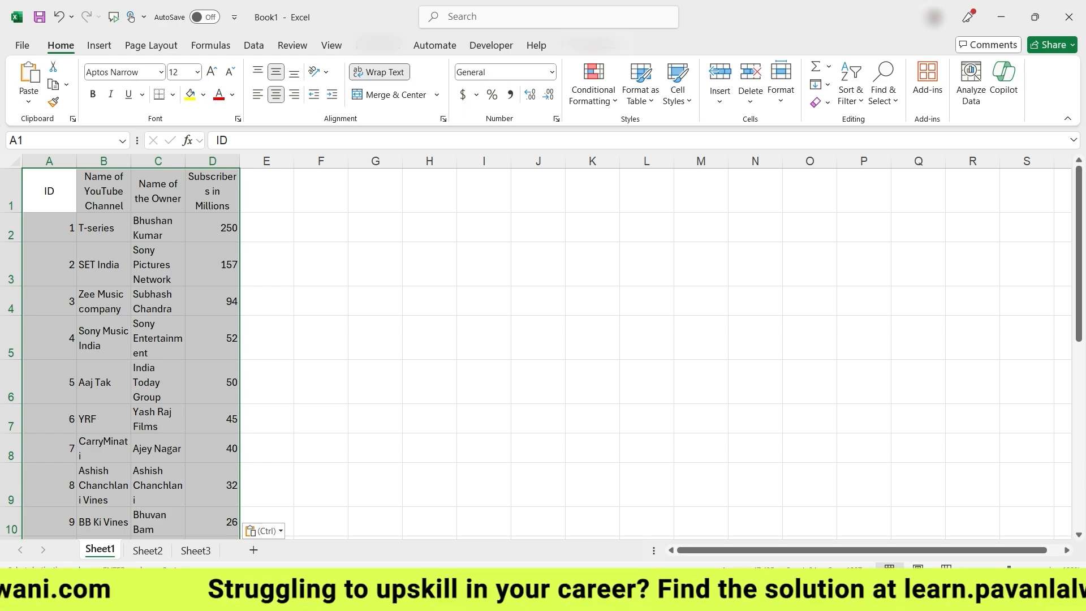
{"action": "left_click", "coordinate": [1069, 17]}
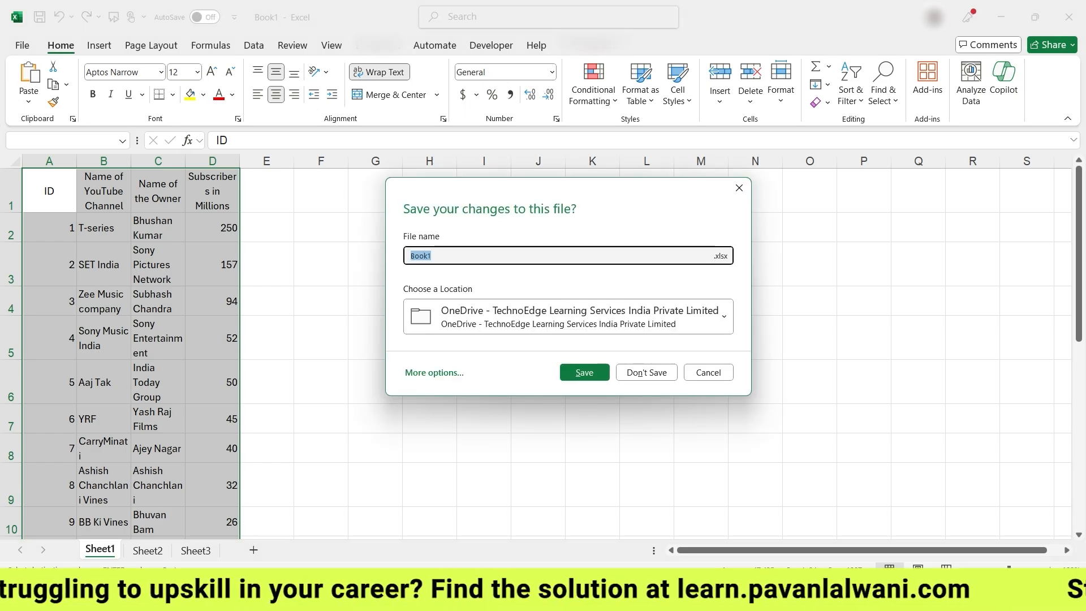
{"action": "left_click", "coordinate": [643, 371]}
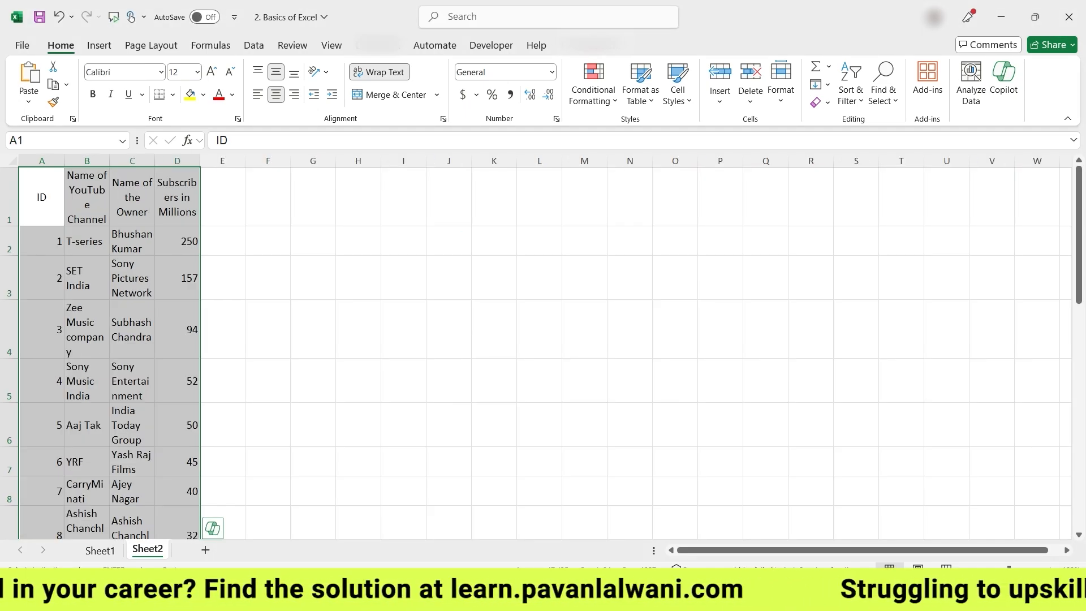
On Sheet1, delete the duplicate table in columns A to D, keeping the L:O table
{"action": "key", "text": "ctrl+Page_Up"}
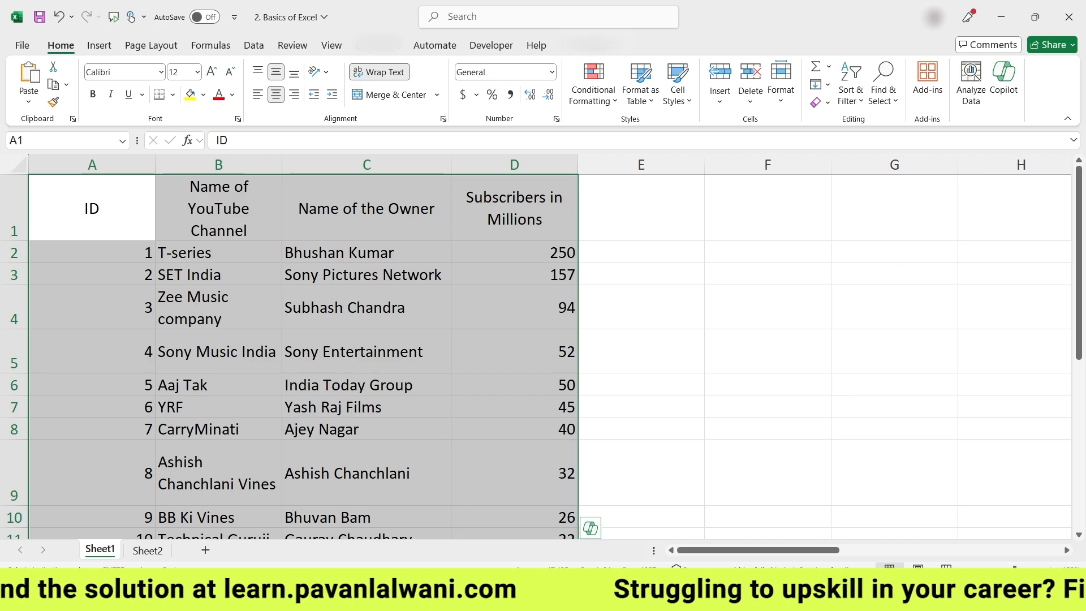
{"action": "left_click_drag", "start_coordinate": [92, 165], "coordinate": [514, 165]}
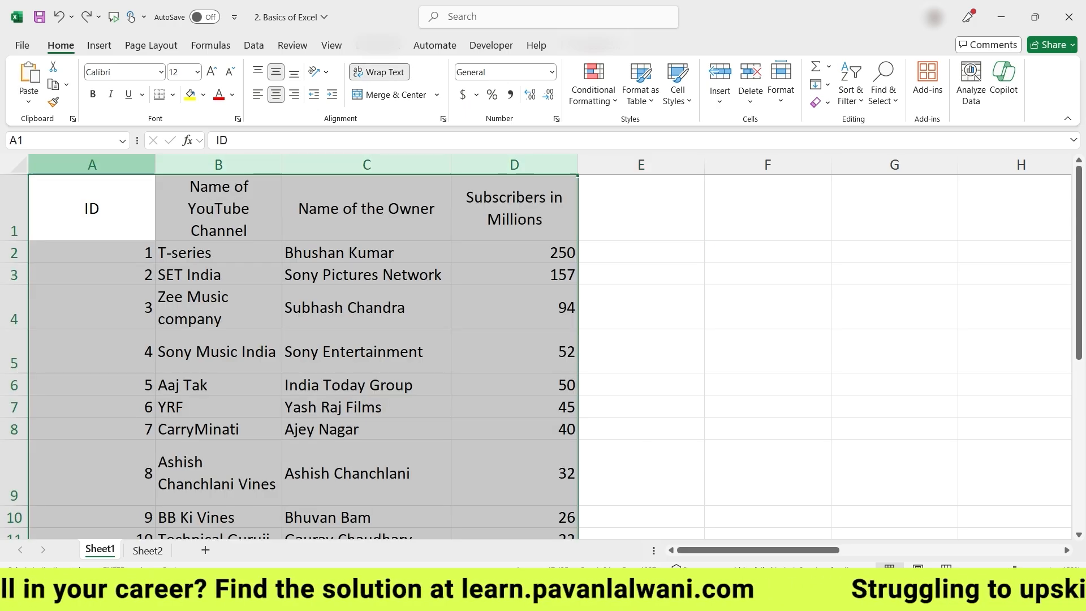
{"action": "left_click_drag", "start_coordinate": [92, 165], "coordinate": [514, 164]}
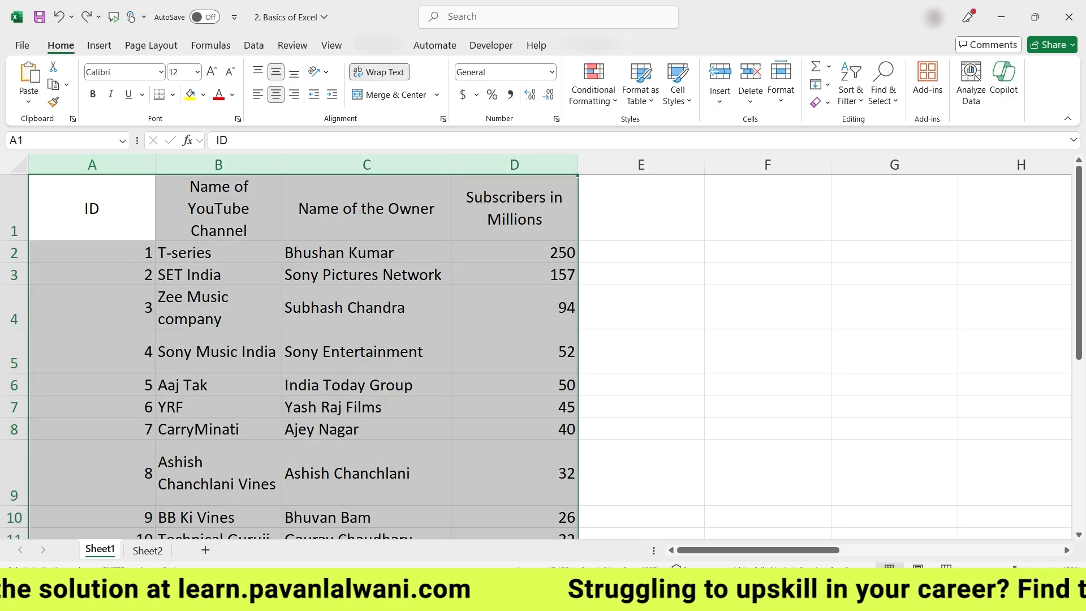
{"action": "left_click", "coordinate": [91, 165]}
{"action": "left_click_drag", "start_coordinate": [91, 165], "coordinate": [514, 164]}
{"action": "key", "text": "Delete"}
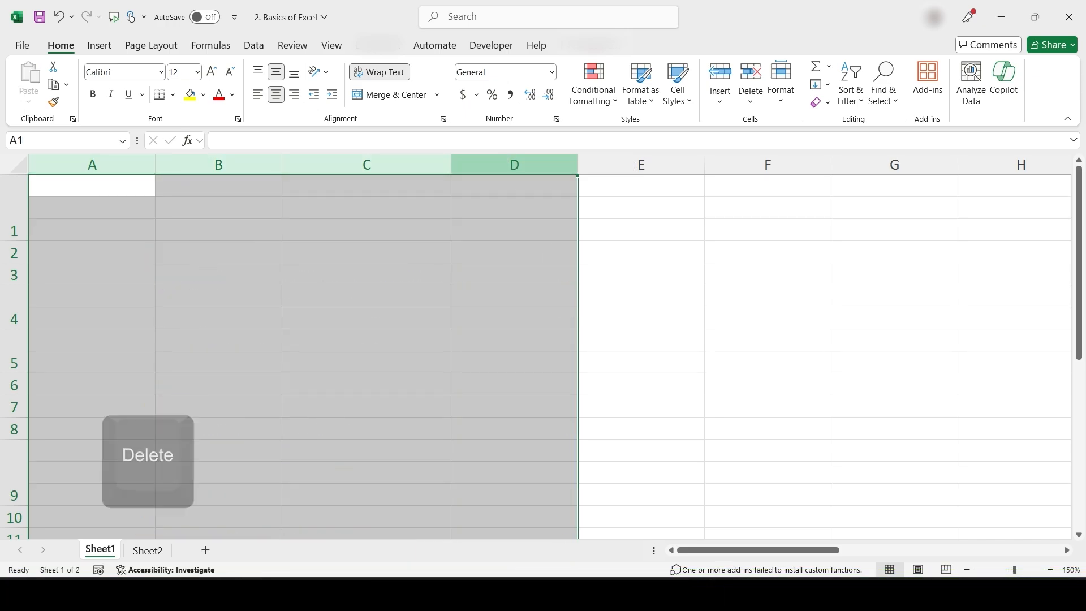
{"action": "scroll", "coordinate": [535, 330], "scroll_direction": "right", "scroll_amount": 10}
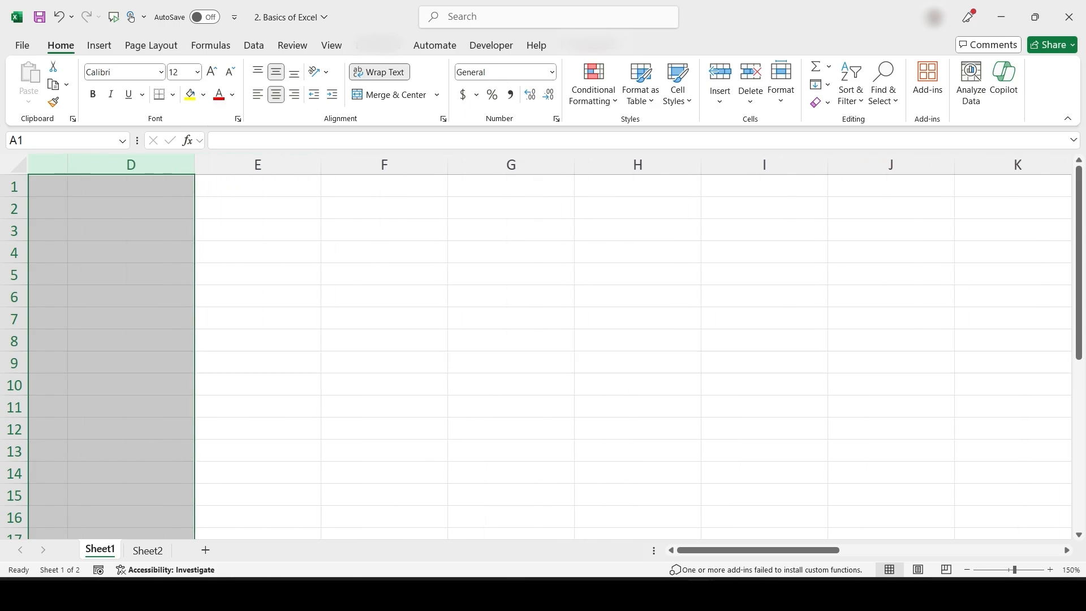
{"action": "scroll", "coordinate": [453, 383], "scroll_direction": "right", "scroll_amount": 5}
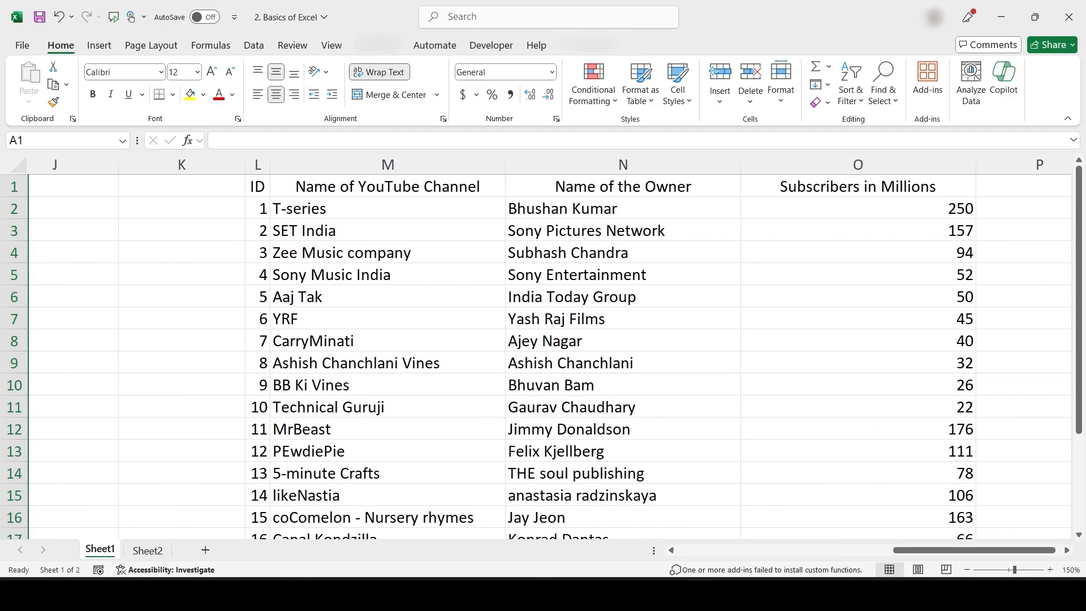
{"action": "scroll", "coordinate": [593, 358], "scroll_direction": "left", "scroll_amount": 4}
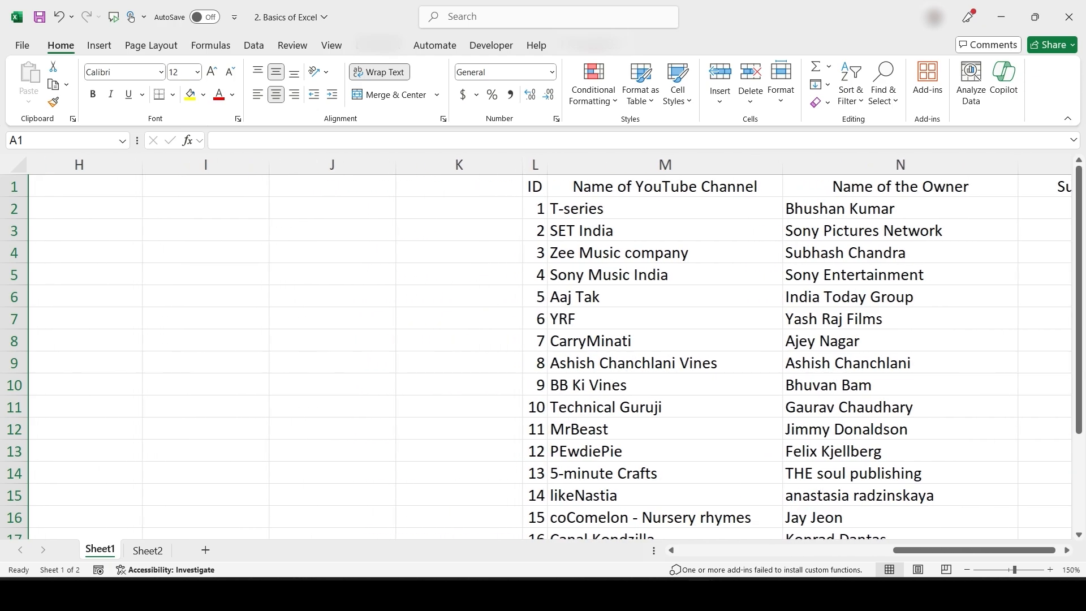
{"action": "left_click", "coordinate": [304, 293]}
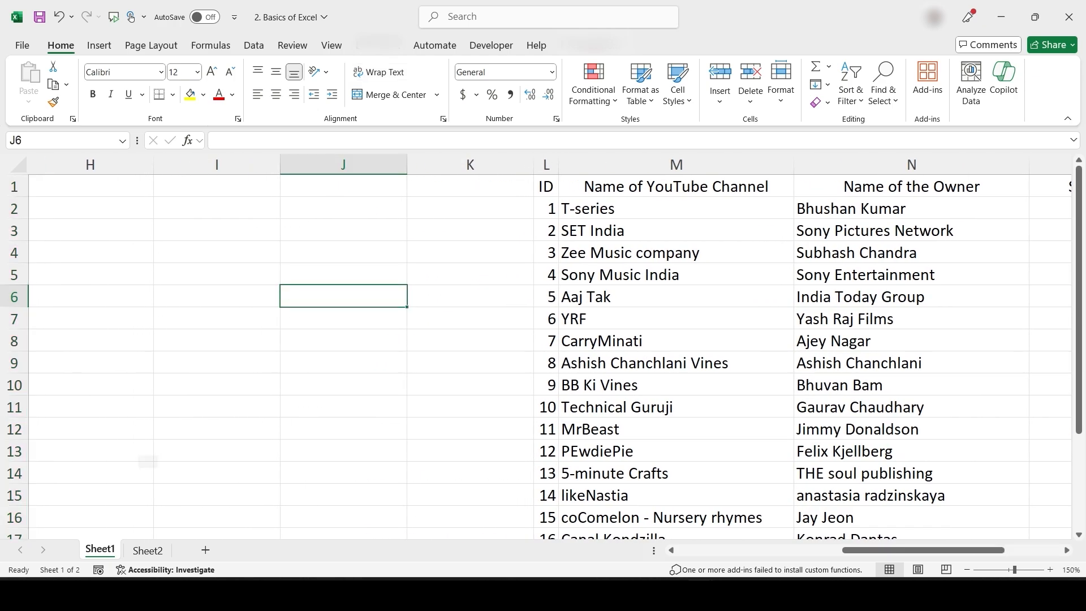
{"action": "key", "text": "ctrl+a"}
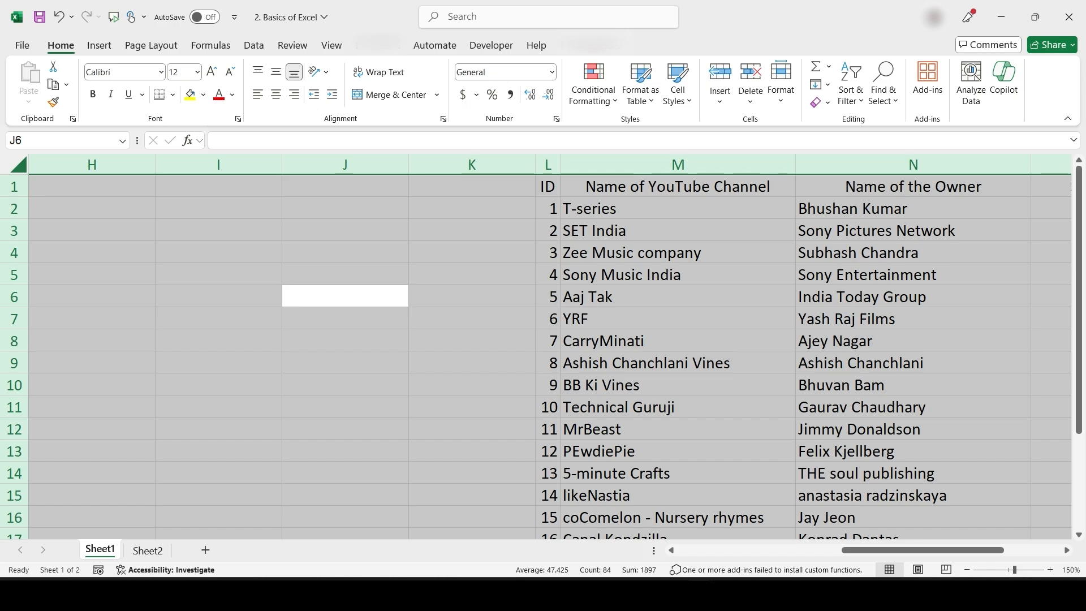
{"action": "scroll", "coordinate": [548, 350], "scroll_direction": "right", "scroll_amount": 3}
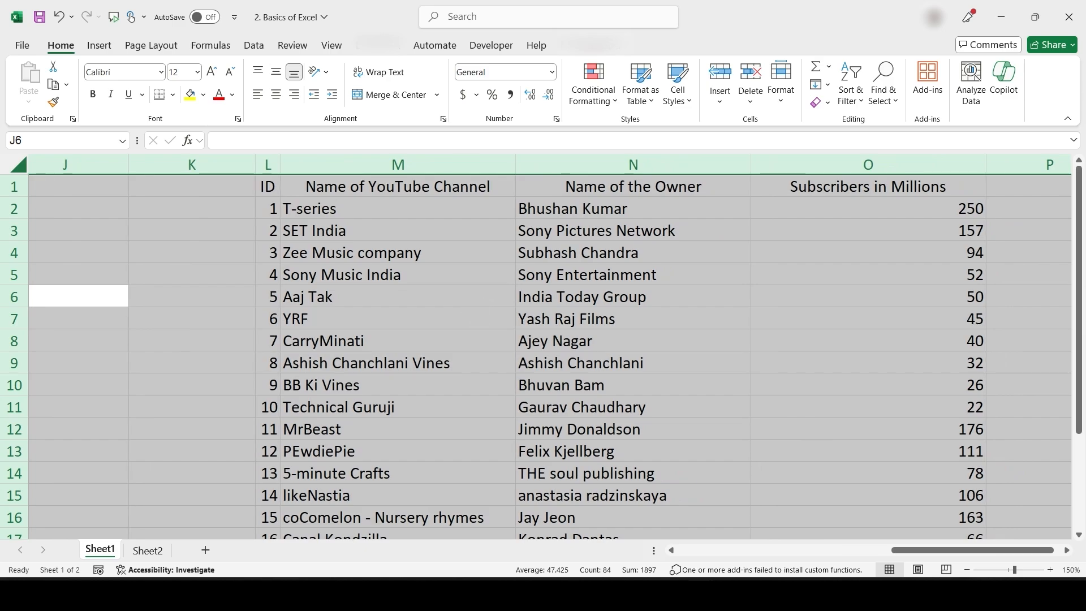
{"action": "left_click", "coordinate": [469, 314]}
{"action": "key", "text": "Escape"}
{"action": "left_click", "coordinate": [398, 275]}
{"action": "key", "text": "ctrl+a"}
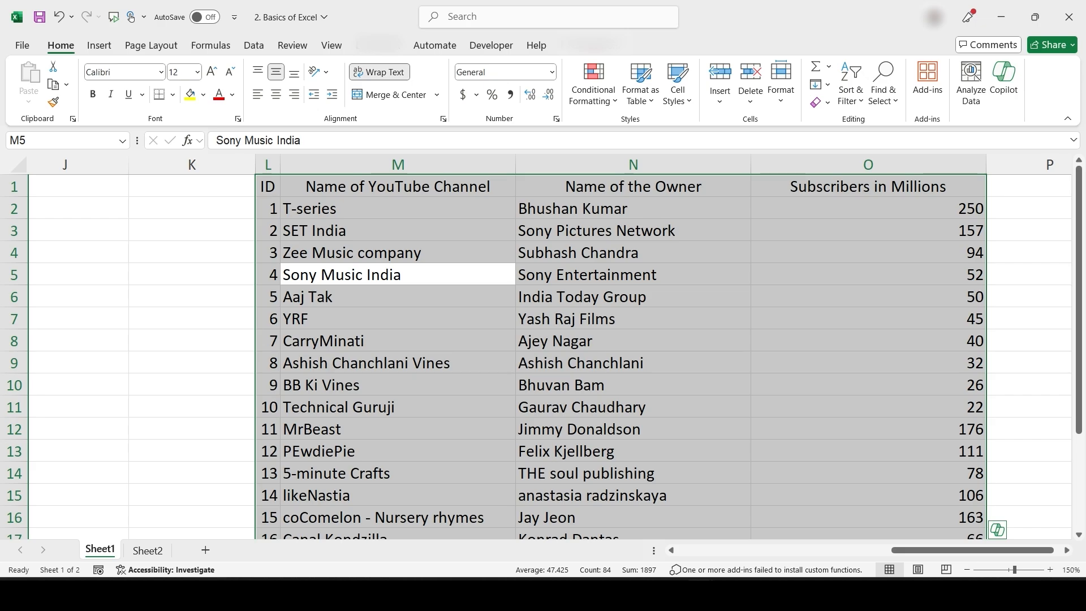
{"action": "left_click", "coordinate": [868, 165]}
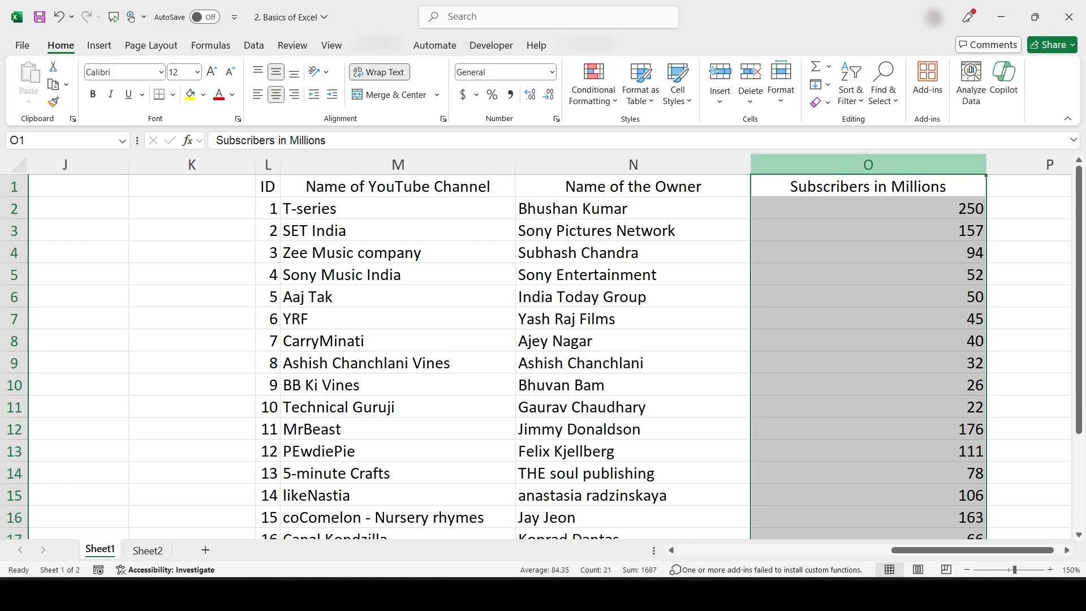
Insert a blank column O before the Subscribers in Millions figures
{"action": "scroll", "coordinate": [419, 356], "scroll_direction": "right", "scroll_amount": 5}
{"action": "key", "text": "ctrl+c"}
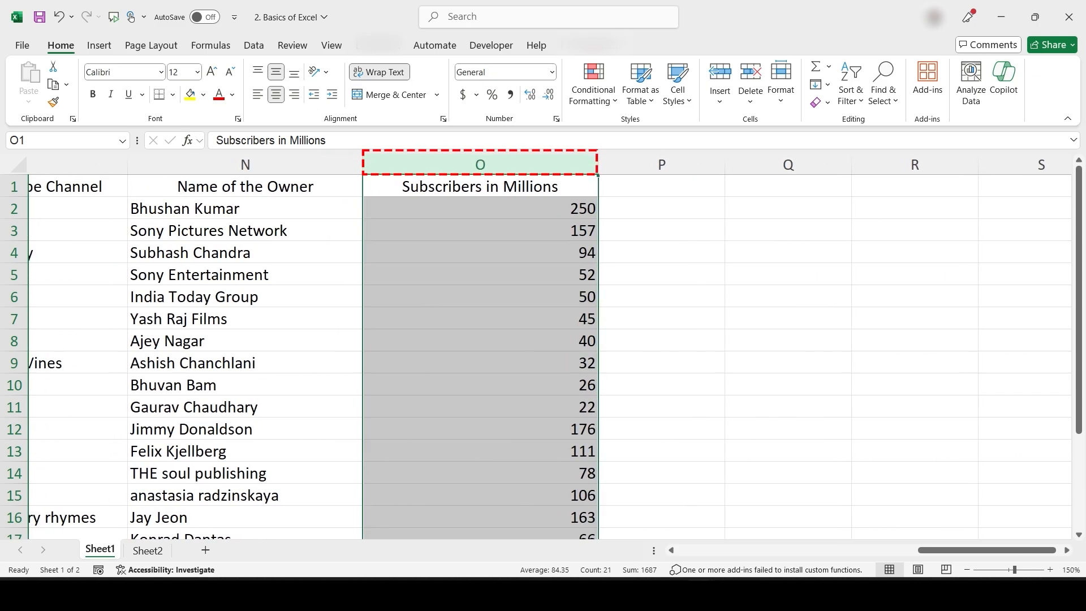
{"action": "right_click", "coordinate": [529, 165]}
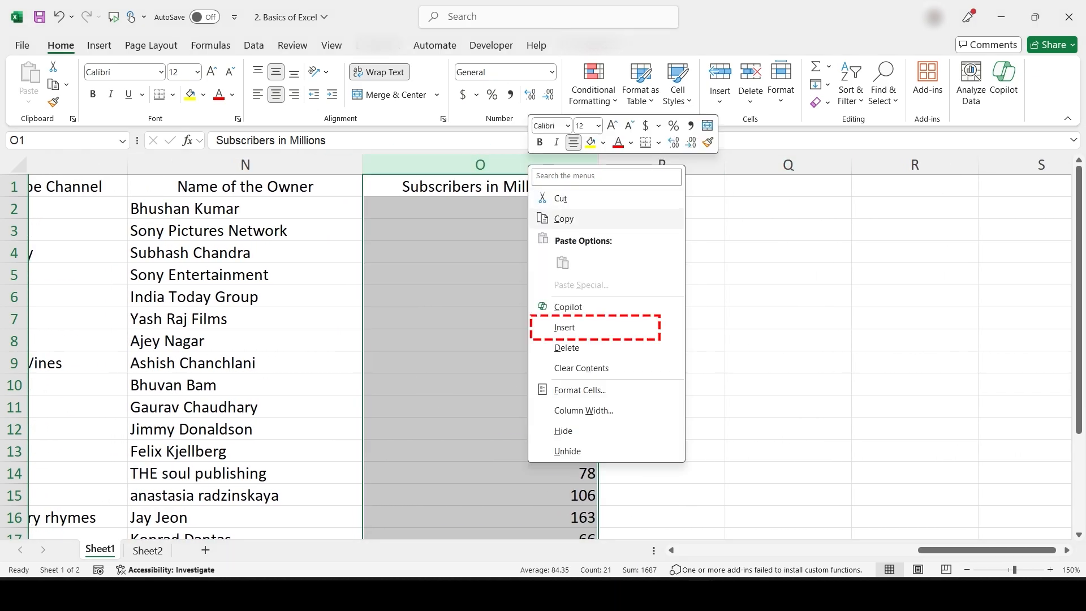
{"action": "left_click", "coordinate": [565, 326]}
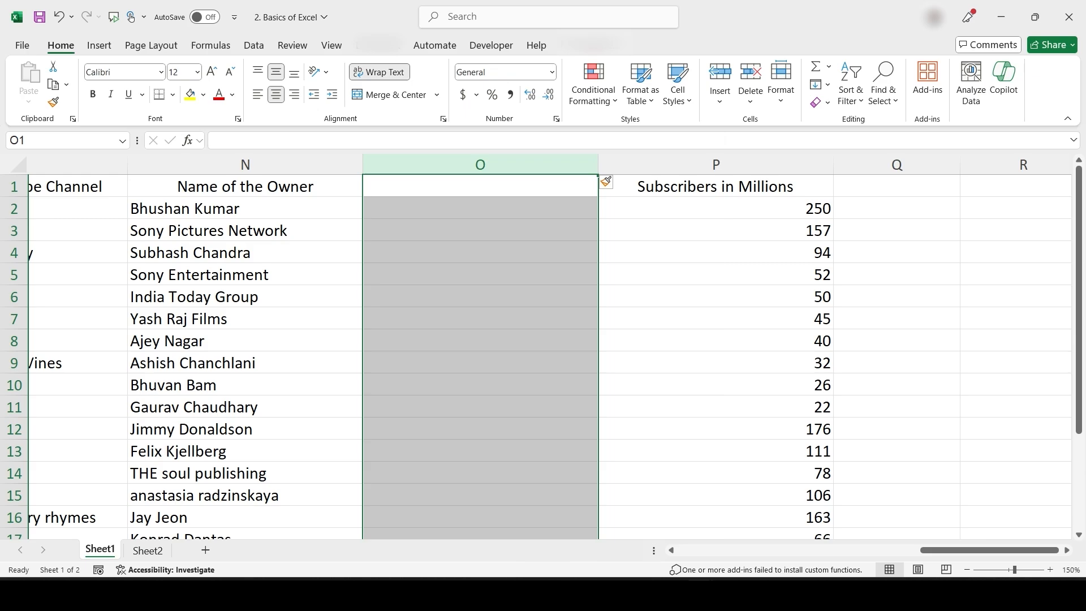
Select the table block L1:N21 from cell N9 with Ctrl+A, then deselect it
{"action": "left_click", "coordinate": [245, 275]}
{"action": "scroll", "coordinate": [245, 275], "scroll_direction": "down", "scroll_amount": 3}
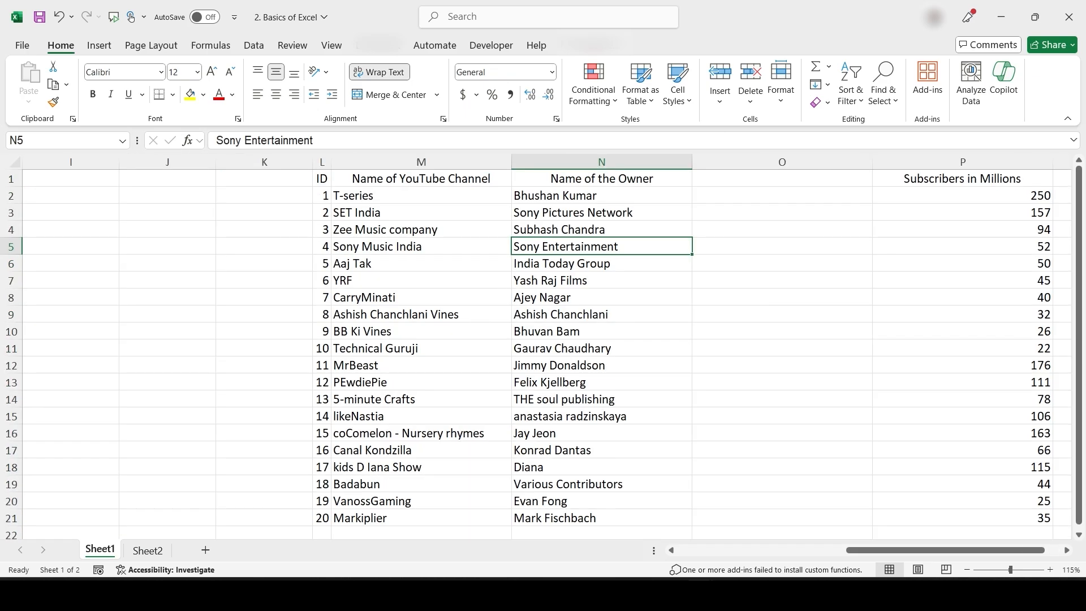
{"action": "scroll", "coordinate": [315, 341], "scroll_direction": "right", "scroll_amount": 3}
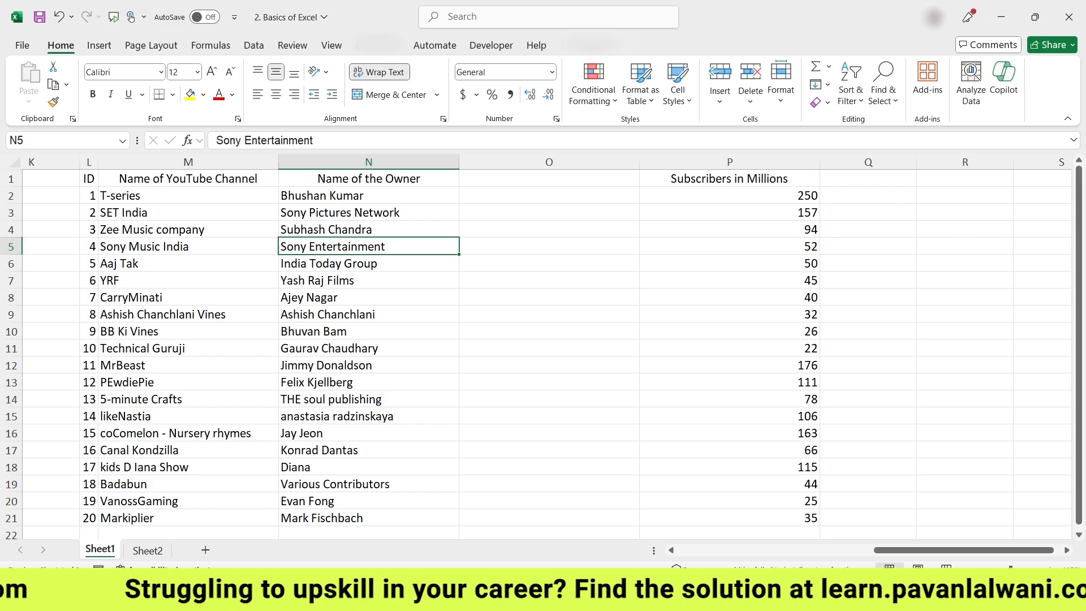
{"action": "left_click", "coordinate": [307, 313]}
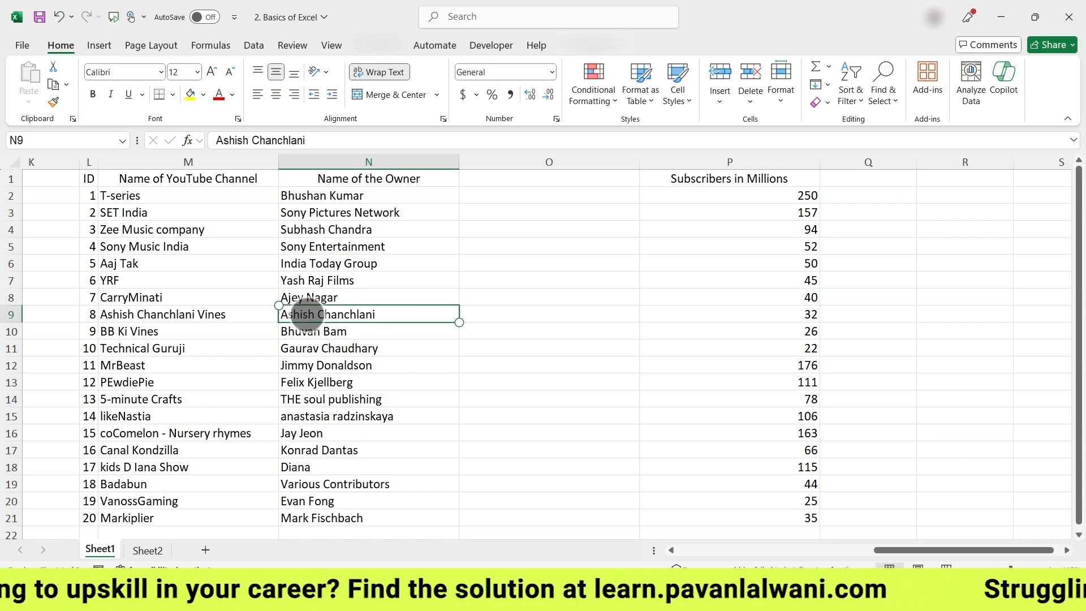
{"action": "key", "text": "ctrl+a"}
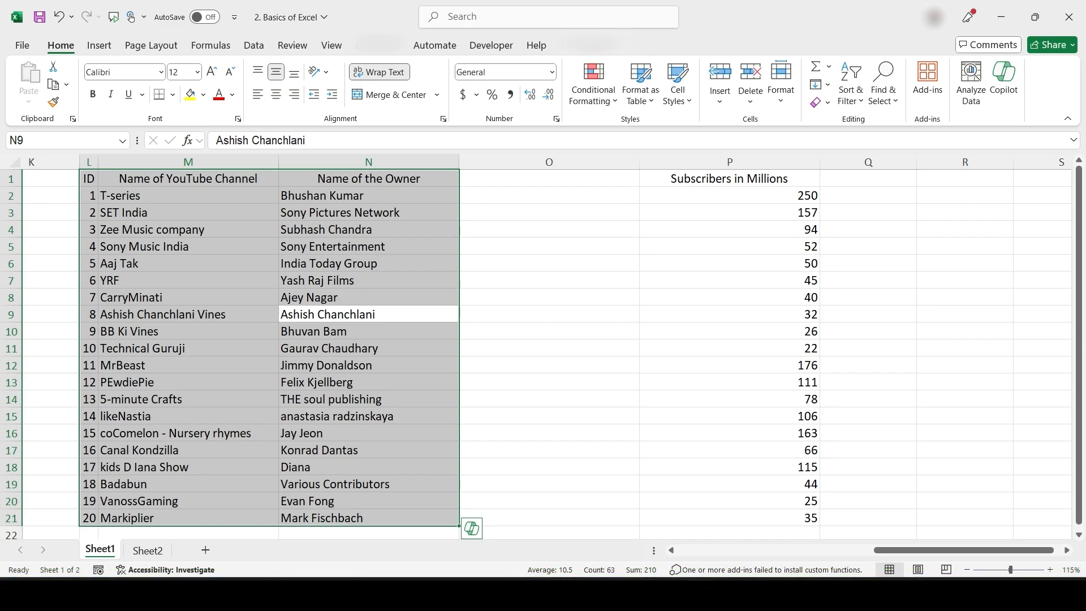
{"action": "left_click", "coordinate": [369, 315]}
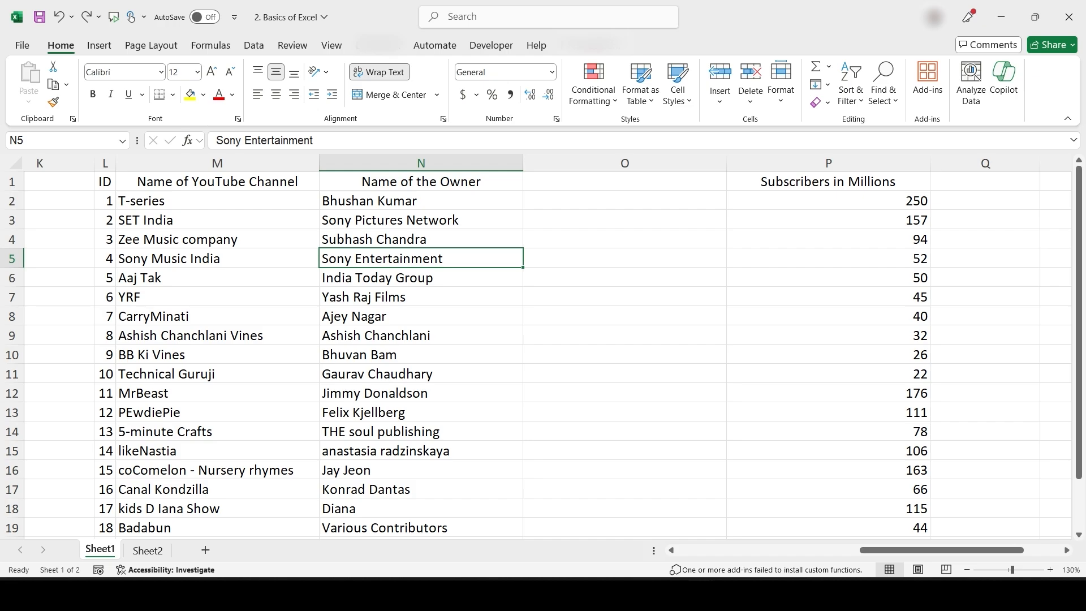
Copy the table through column P, then delete the empty column O
{"action": "left_click_drag", "start_coordinate": [104, 181], "coordinate": [829, 509]}
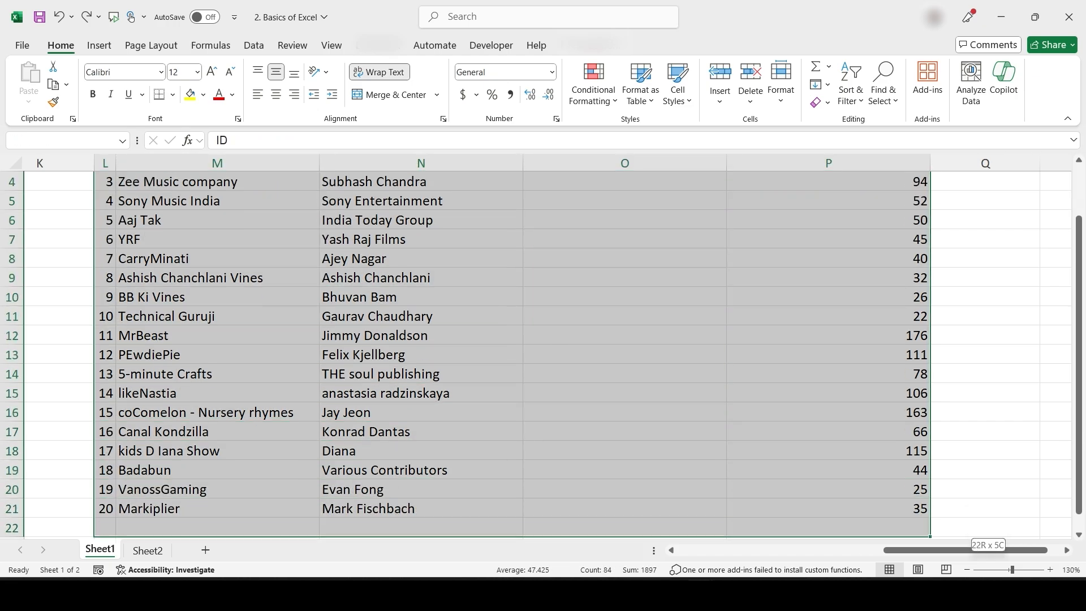
{"action": "key", "text": "ctrl+c"}
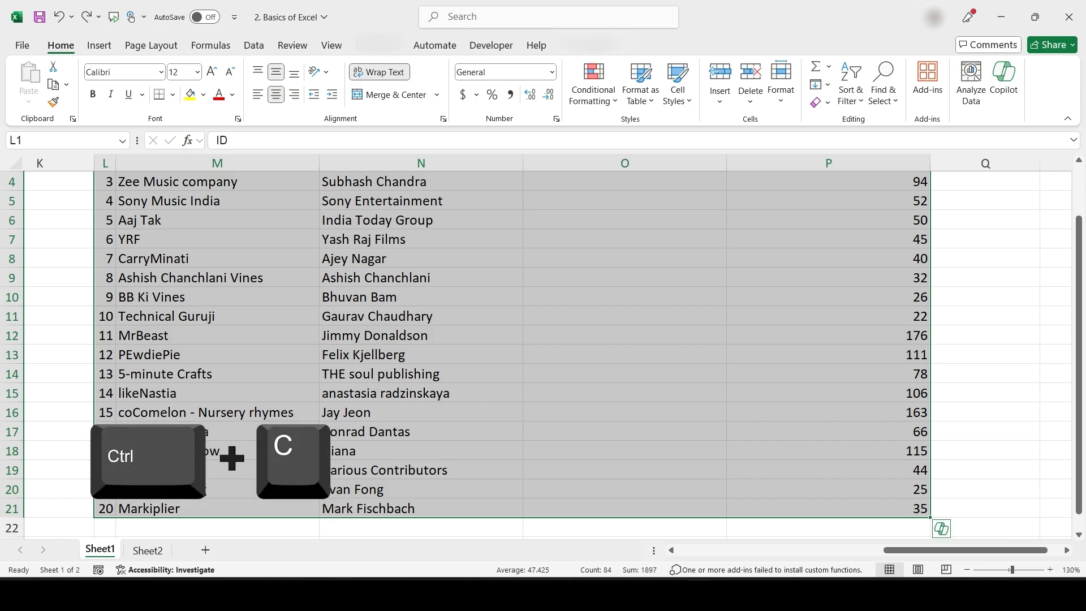
{"action": "key", "text": "ctrl+q"}
{"action": "scroll", "coordinate": [622, 340], "scroll_direction": "up", "scroll_amount": 1}
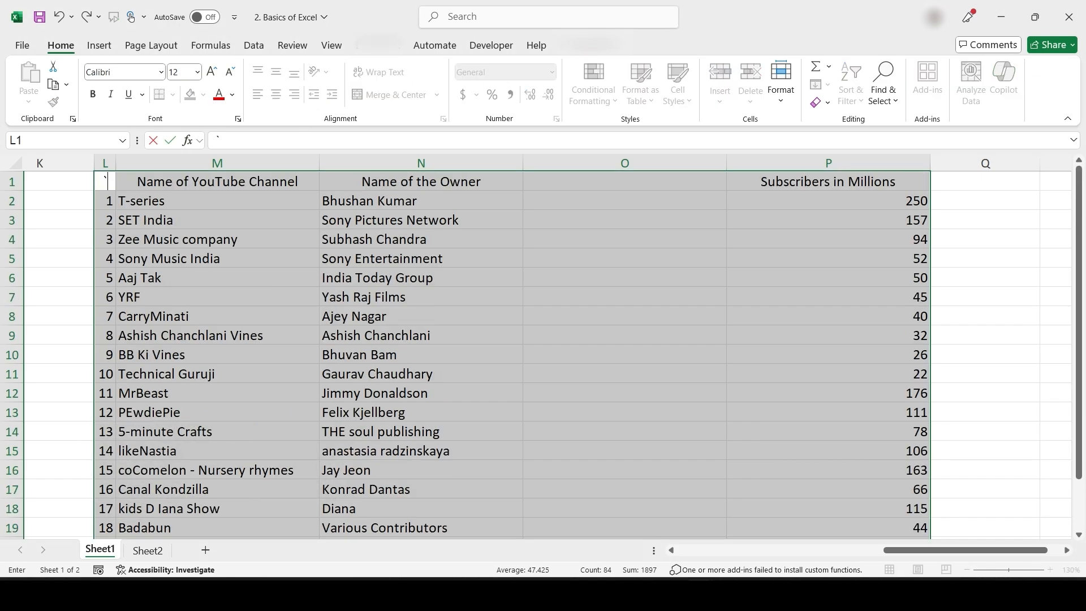
{"action": "left_click", "coordinate": [624, 278]}
{"action": "right_click", "coordinate": [589, 163]}
{"action": "left_click", "coordinate": [626, 348]}
Select the whole table L1:O21 from cell M7 and cut it
{"action": "left_click", "coordinate": [421, 259]}
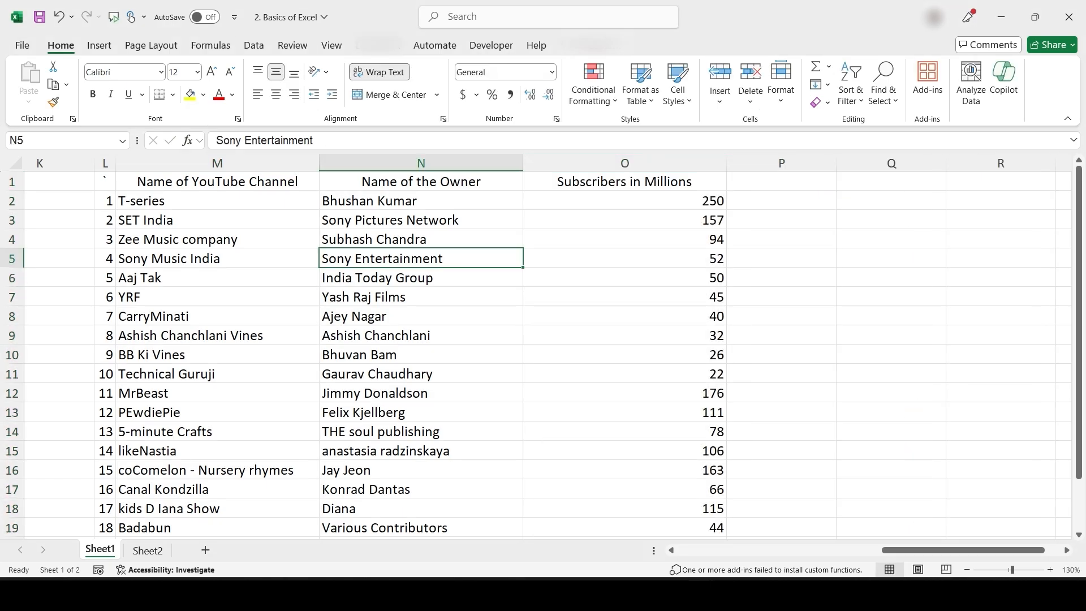
{"action": "scroll", "coordinate": [552, 385], "scroll_direction": "right", "scroll_amount": 1}
{"action": "scroll", "coordinate": [552, 385], "scroll_direction": "left", "scroll_amount": 1}
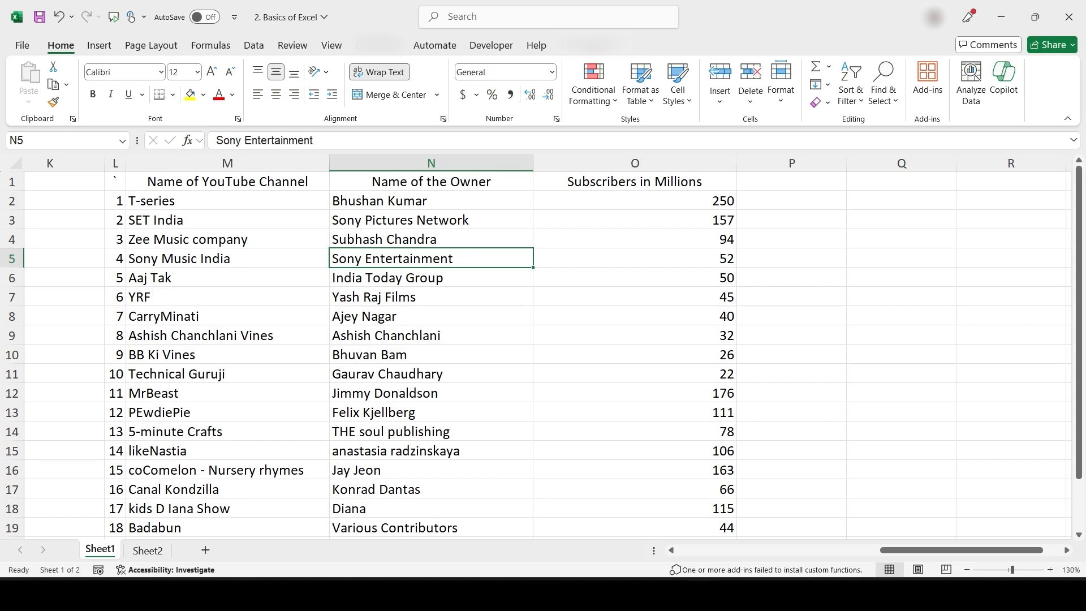
{"action": "left_click", "coordinate": [227, 297]}
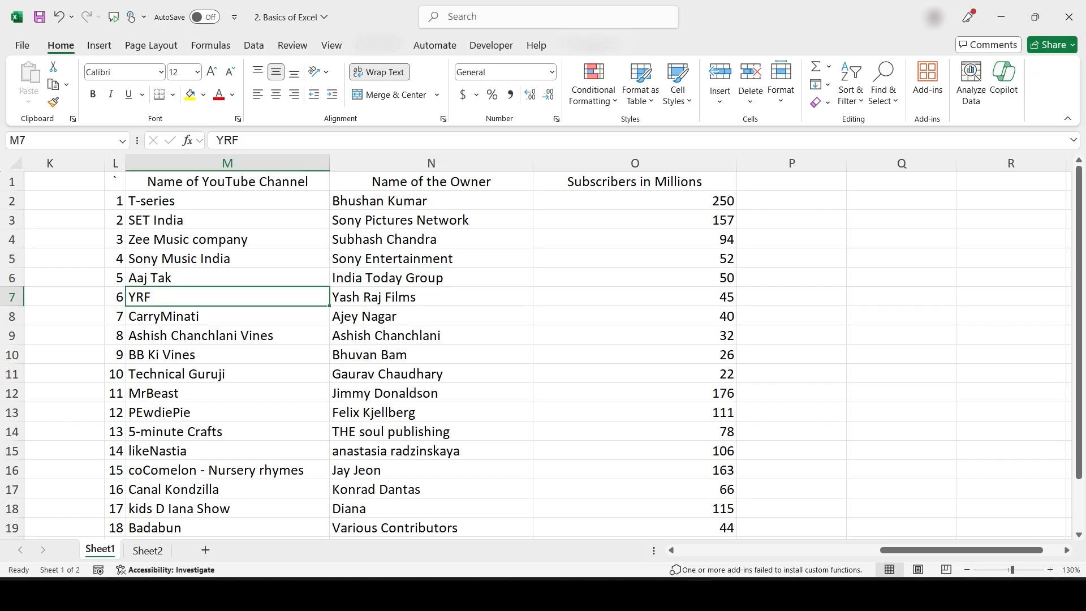
{"action": "key", "text": "ctrl+a"}
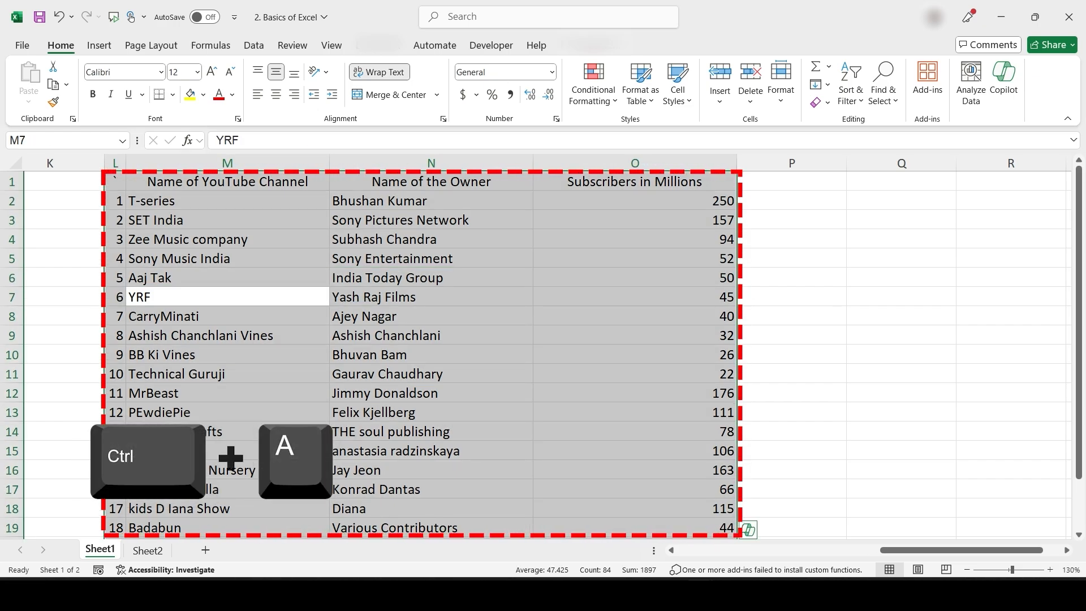
{"action": "key", "text": "ctrl+c"}
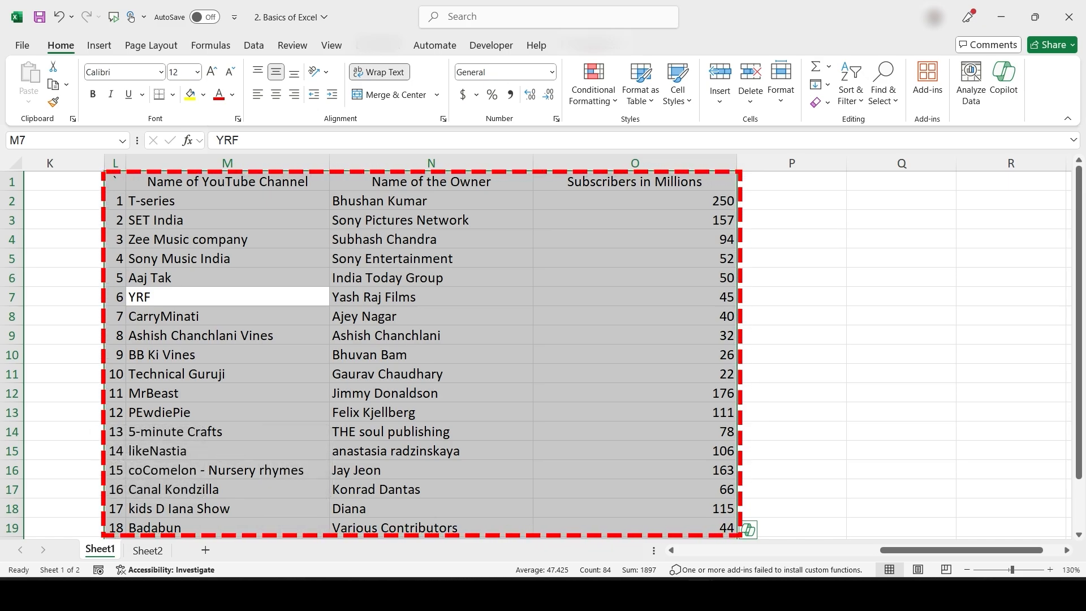
{"action": "key", "text": "ctrl+x"}
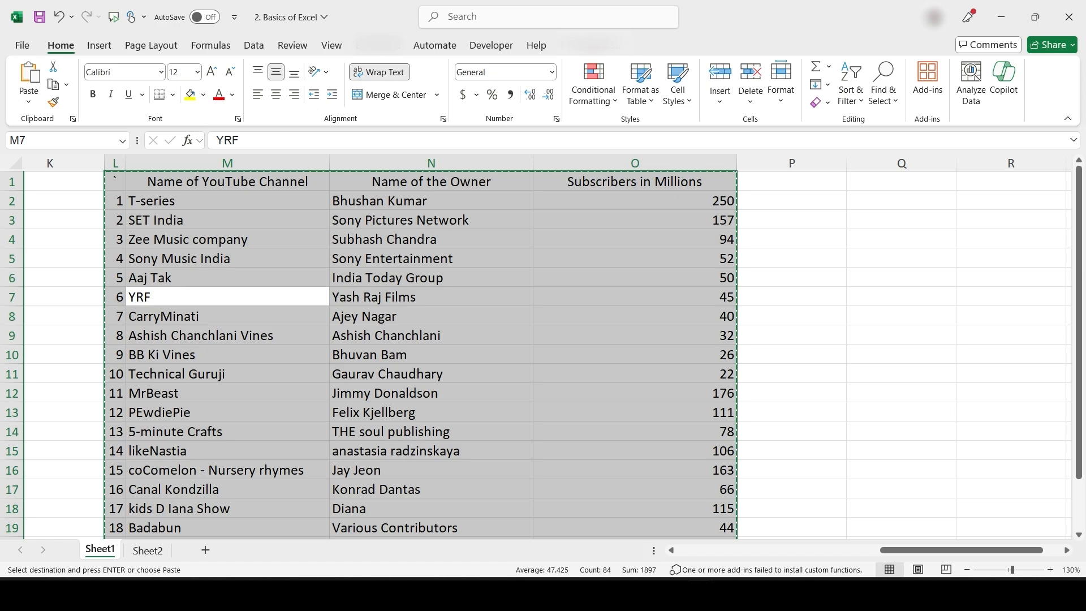
Paste the cut channels table at cell A1 and clear the copy outline
{"action": "scroll", "coordinate": [567, 429], "scroll_direction": "left", "scroll_amount": 5}
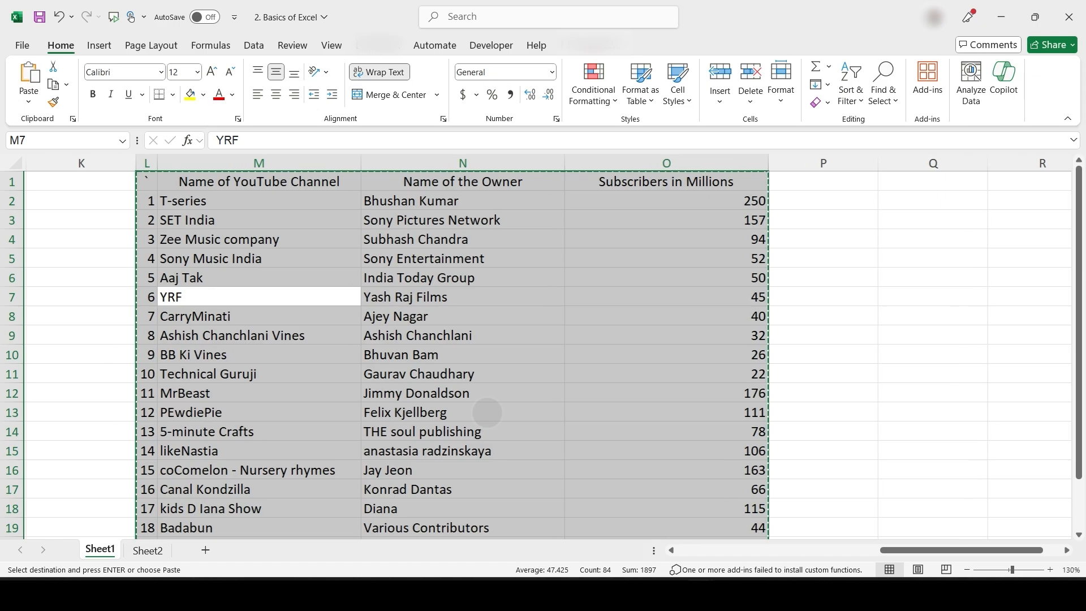
{"action": "scroll", "coordinate": [543, 350], "scroll_direction": "left", "scroll_amount": 3}
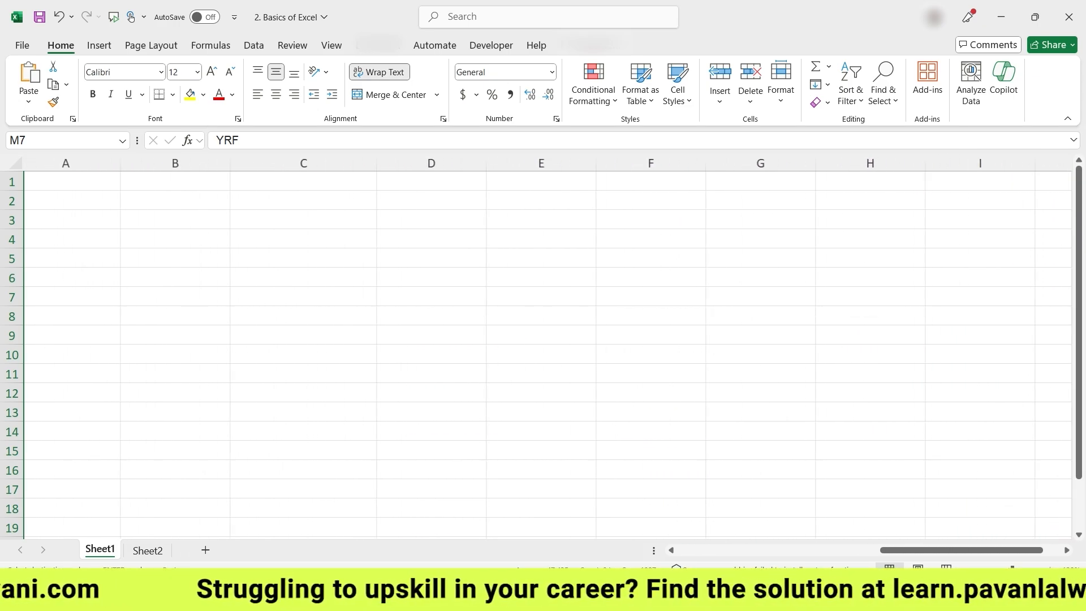
{"action": "left_click", "coordinate": [87, 181]}
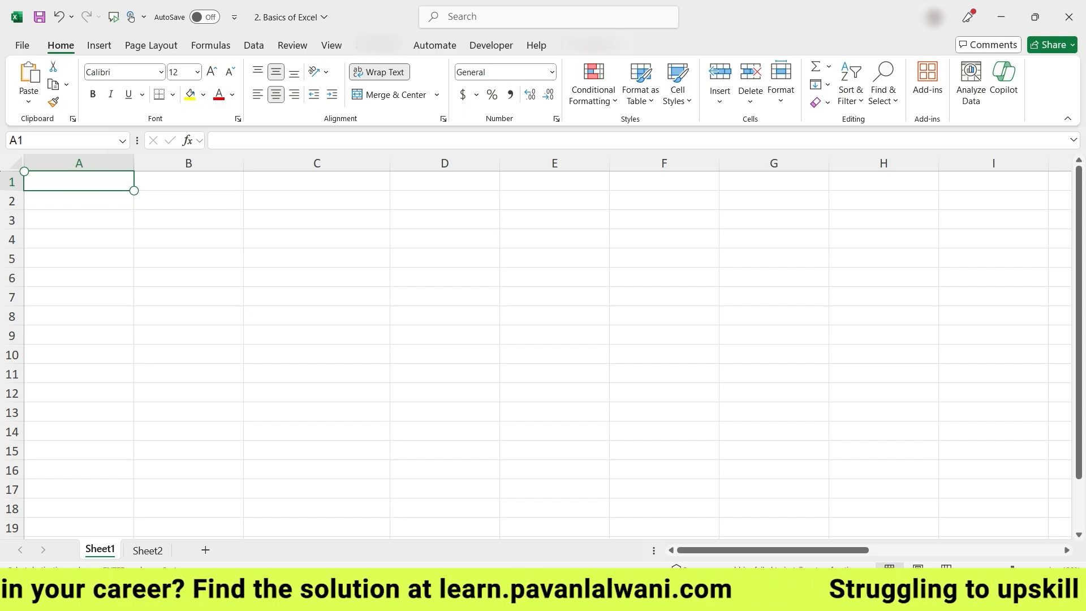
{"action": "key", "text": "ctrl+v"}
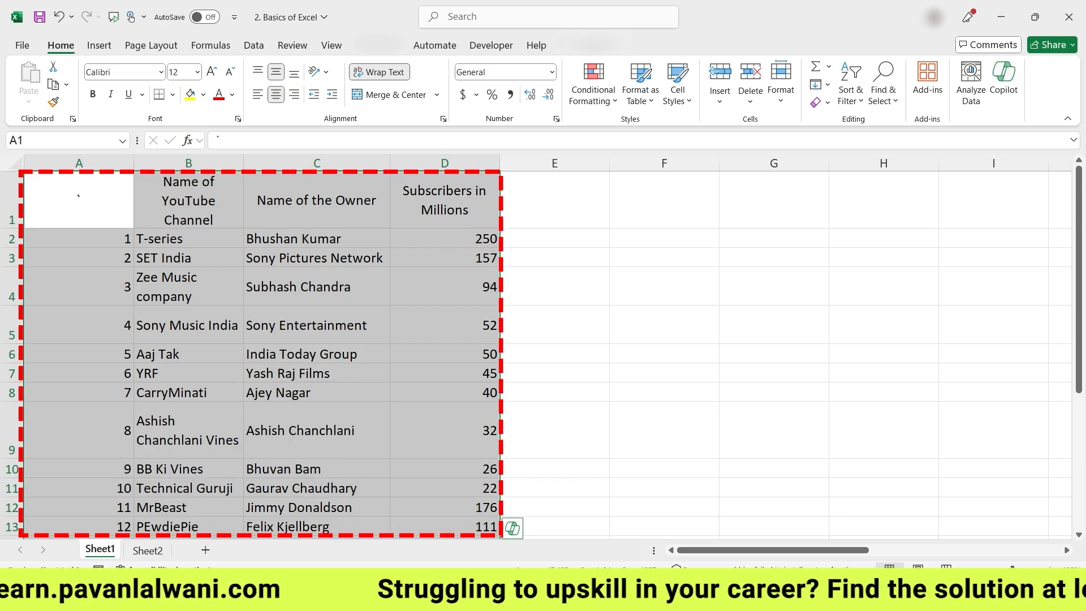
{"action": "key", "text": "Escape"}
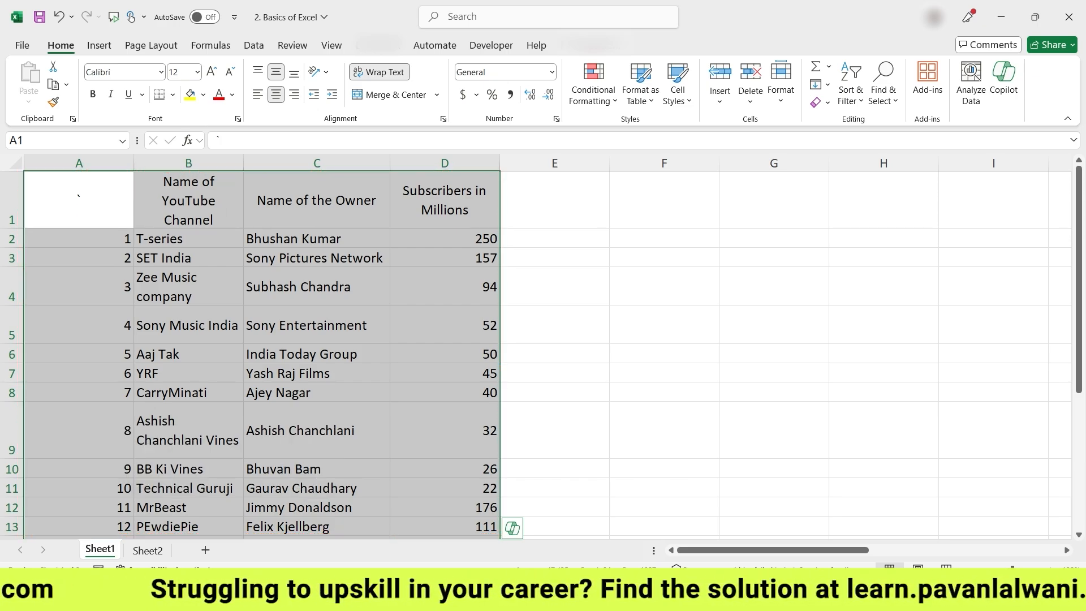
{"action": "scroll", "coordinate": [544, 347], "scroll_direction": "right", "scroll_amount": 6}
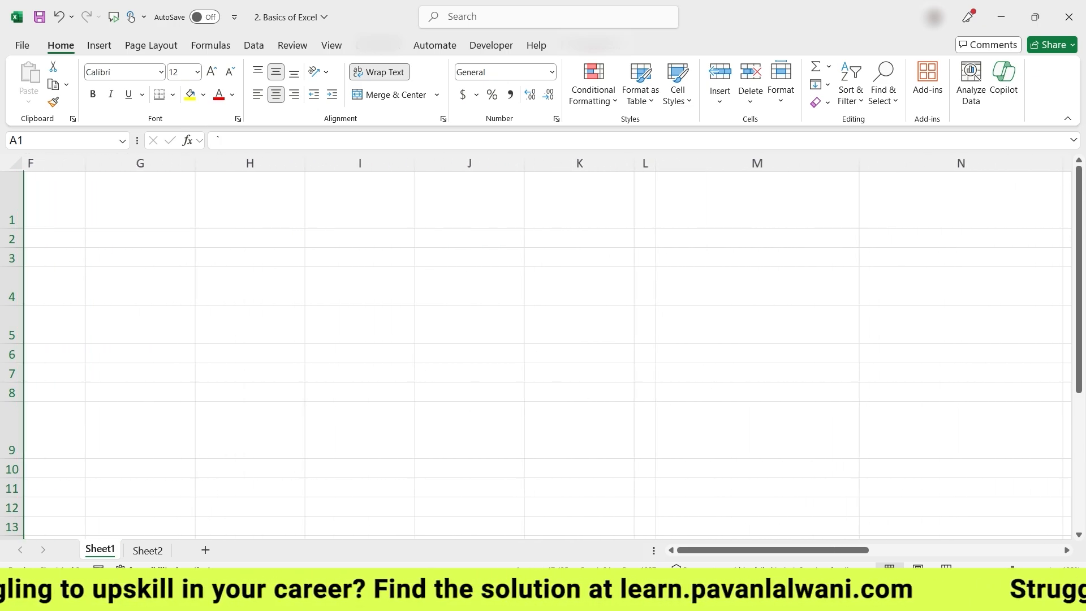
{"action": "scroll", "coordinate": [502, 385], "scroll_direction": "left", "scroll_amount": 3}
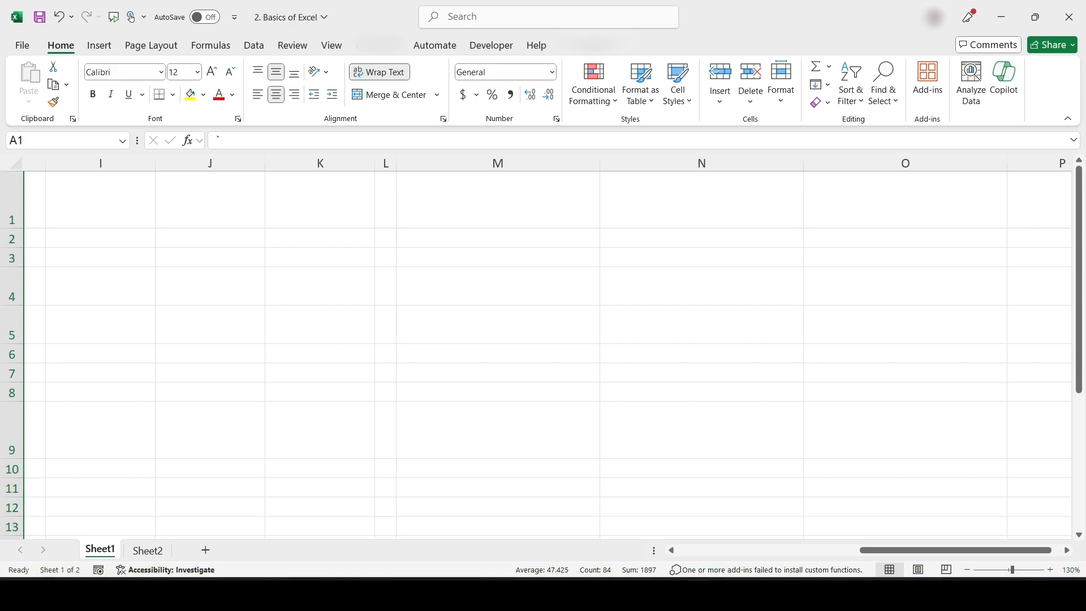
{"action": "scroll", "coordinate": [502, 439], "scroll_direction": "left", "scroll_amount": 5}
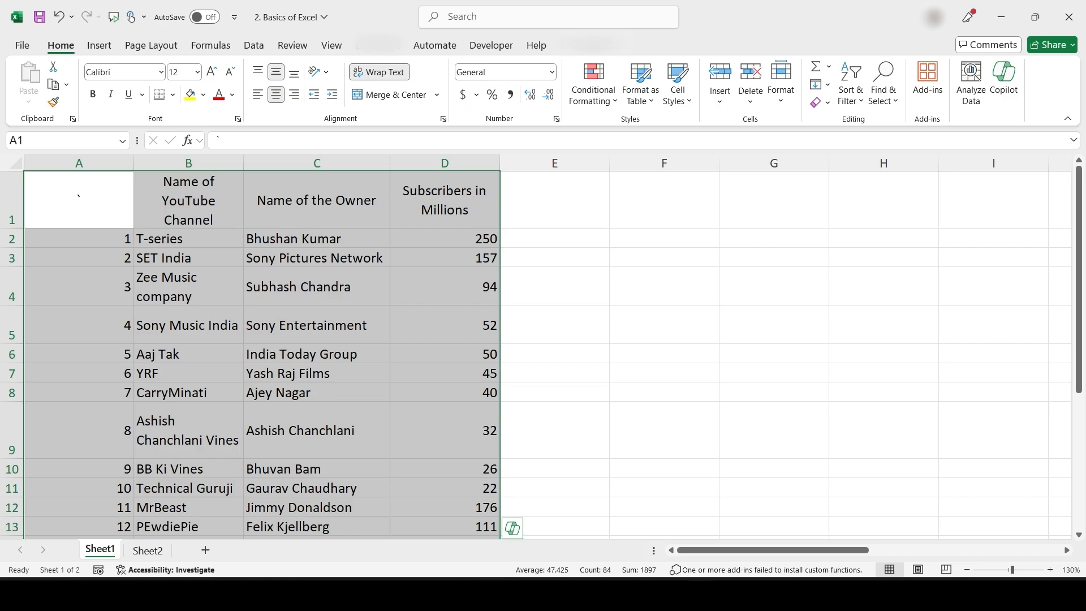
Demonstrate Ctrl+A, Ctrl+C, Ctrl+X and Ctrl+V on the table, pasting it back in place
{"action": "key", "text": "ctrl+a"}
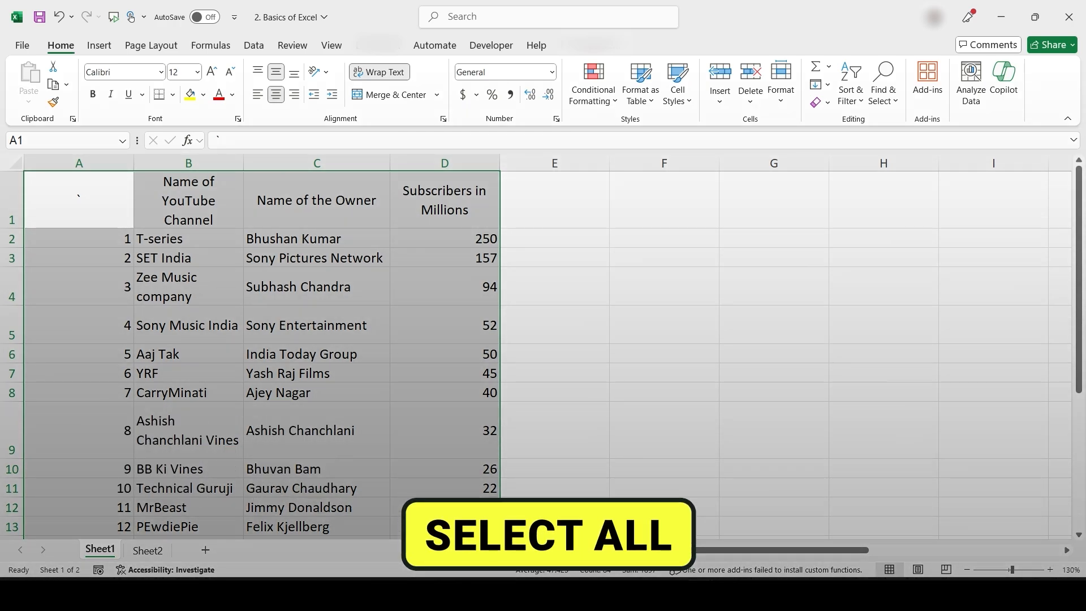
{"action": "key", "text": "ctrl+c"}
{"action": "key", "text": "ctrl+x"}
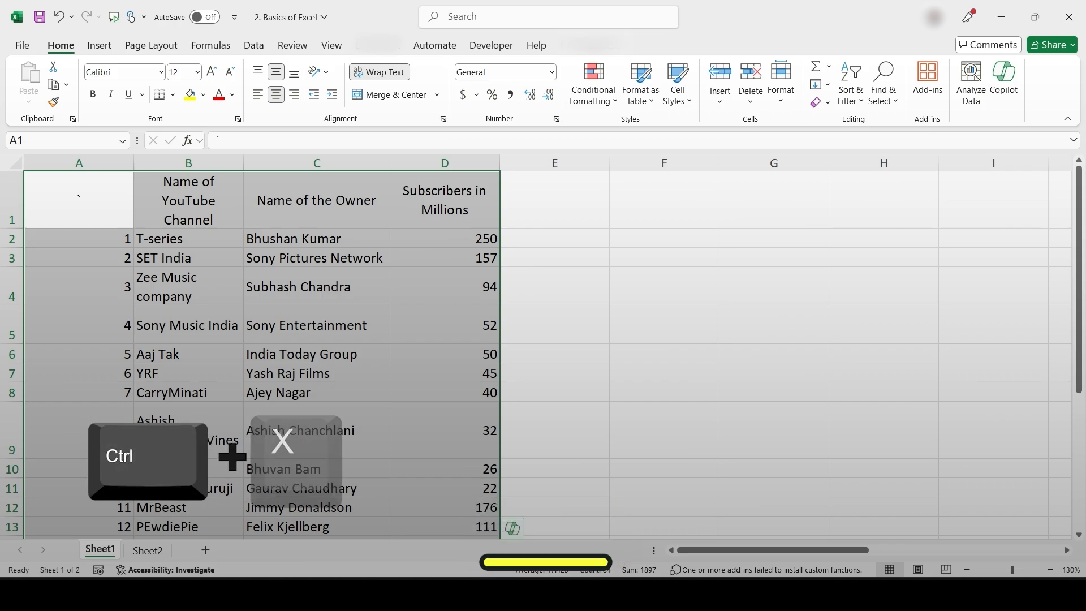
{"action": "key", "text": "ctrl+v"}
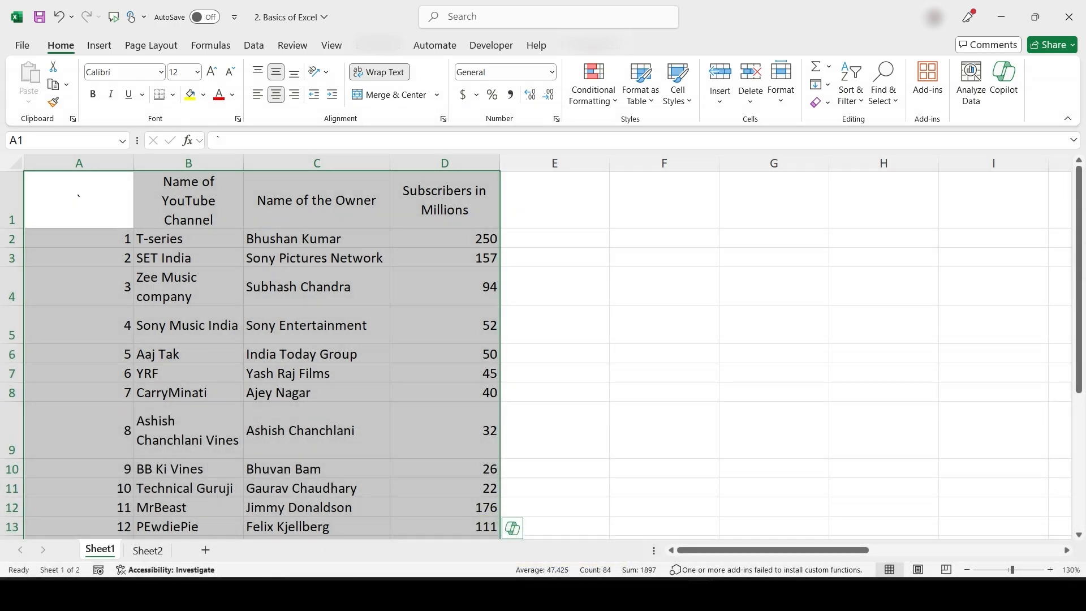
Autofit all column widths and row 1 height, then narrow column A to its numbers
{"action": "left_click", "coordinate": [15, 163]}
{"action": "left_click_drag", "start_coordinate": [134, 164], "coordinate": [134, 164]}
{"action": "double_click", "coordinate": [134, 163]}
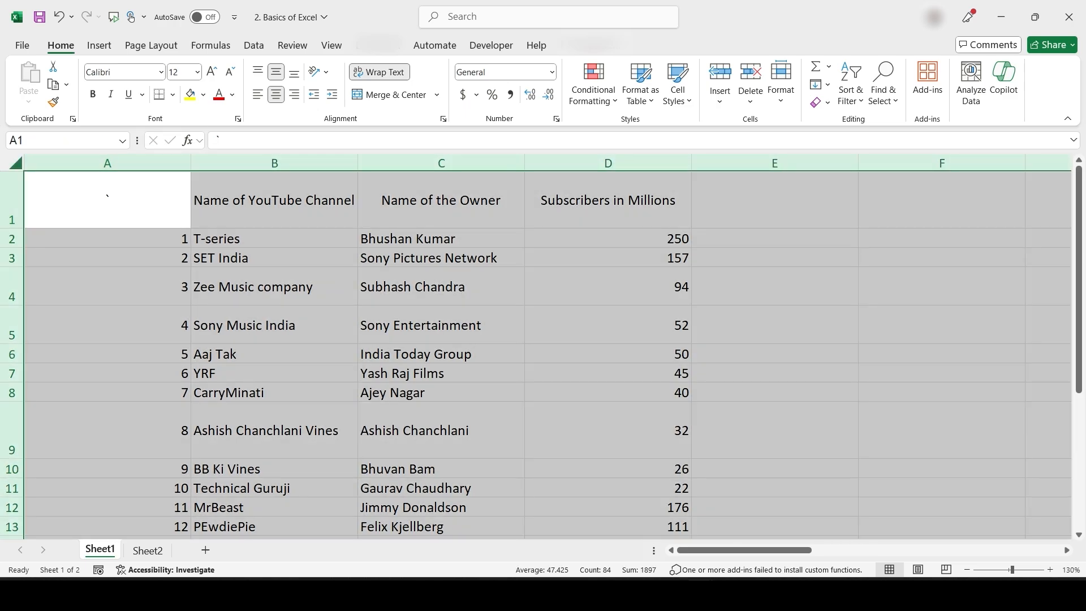
{"action": "left_click", "coordinate": [12, 200]}
{"action": "double_click", "coordinate": [12, 229]}
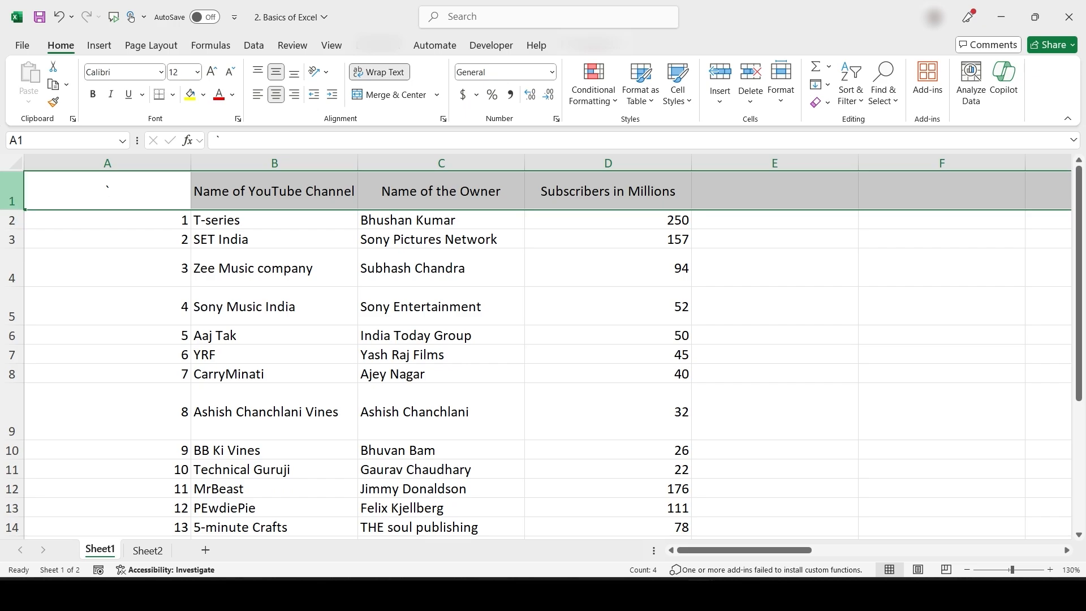
{"action": "left_click", "coordinate": [15, 163]}
{"action": "left_click", "coordinate": [107, 163]}
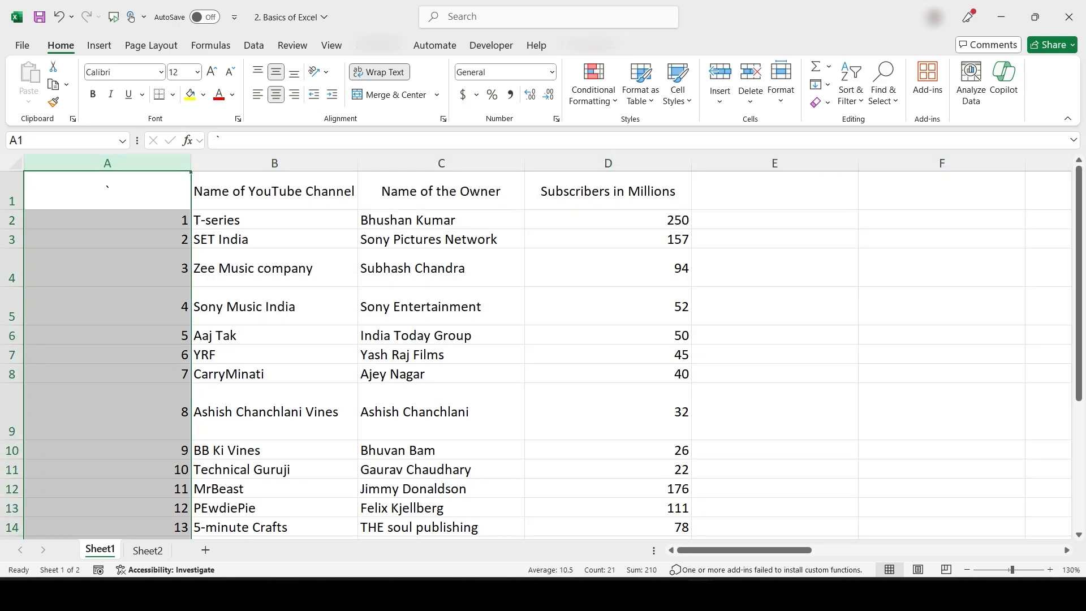
{"action": "double_click", "coordinate": [191, 163]}
{"action": "left_click", "coordinate": [129, 192]}
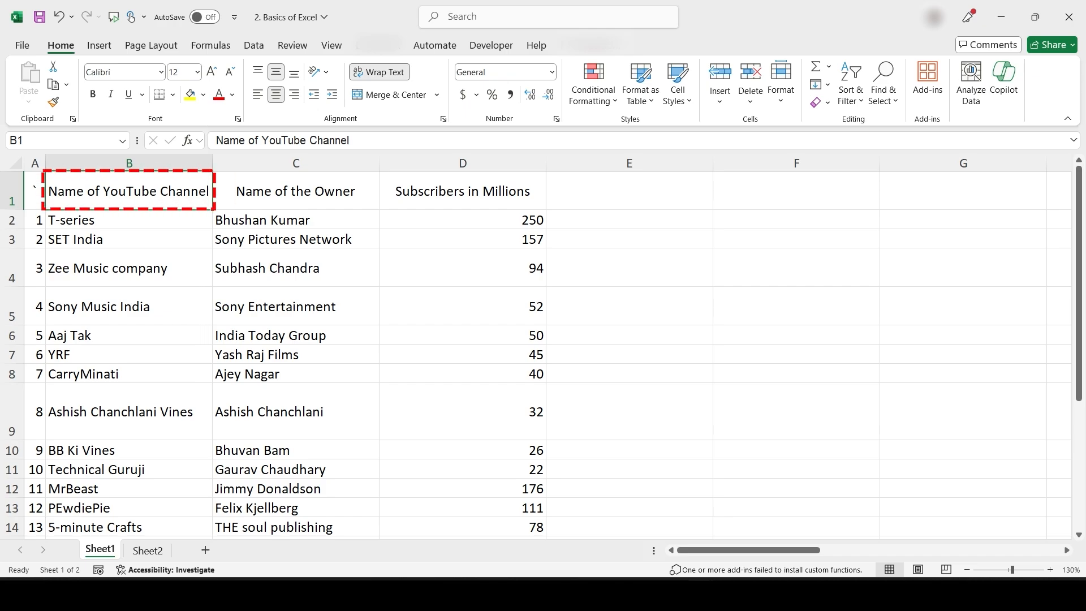
{"action": "key", "text": "ctrl+c"}
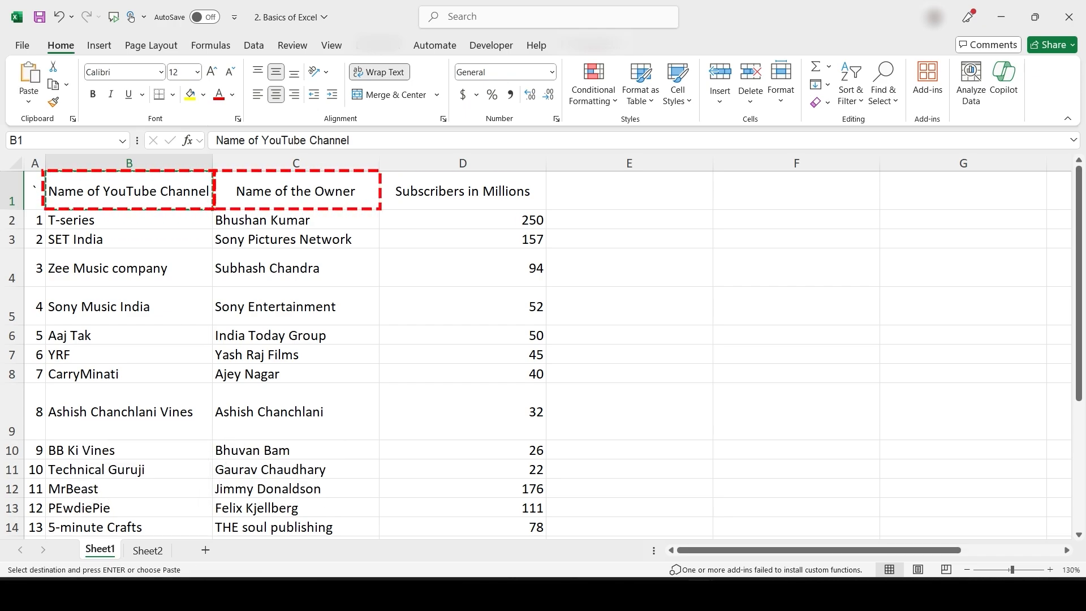
{"action": "left_click", "coordinate": [296, 191]}
{"action": "key", "text": "ctrl+c"}
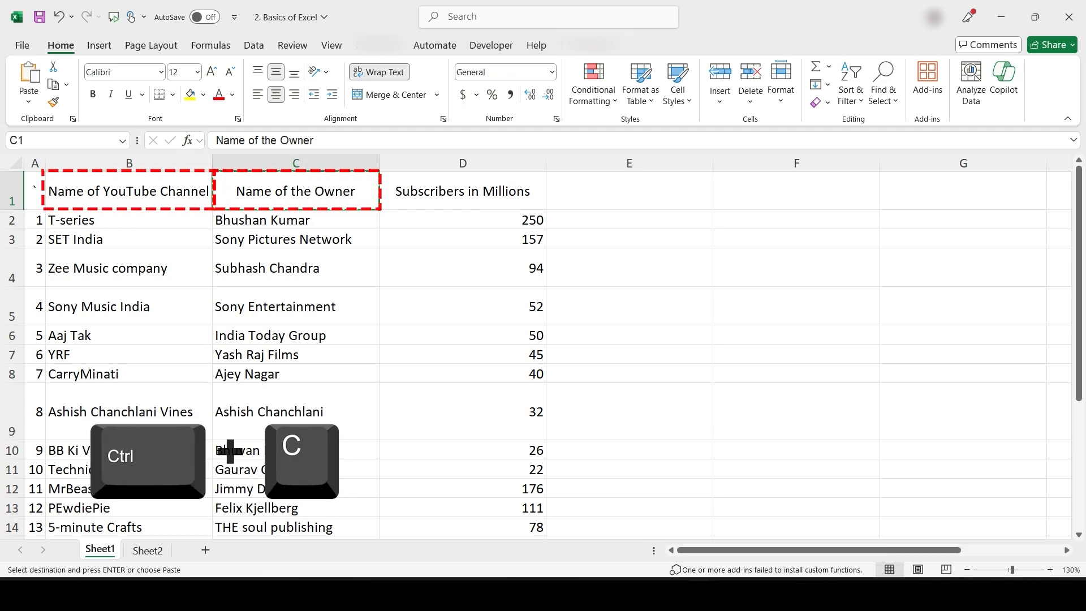
{"action": "key", "text": "Right"}
{"action": "key", "text": "ctrl+c"}
{"action": "key", "text": "ctrl+c"}
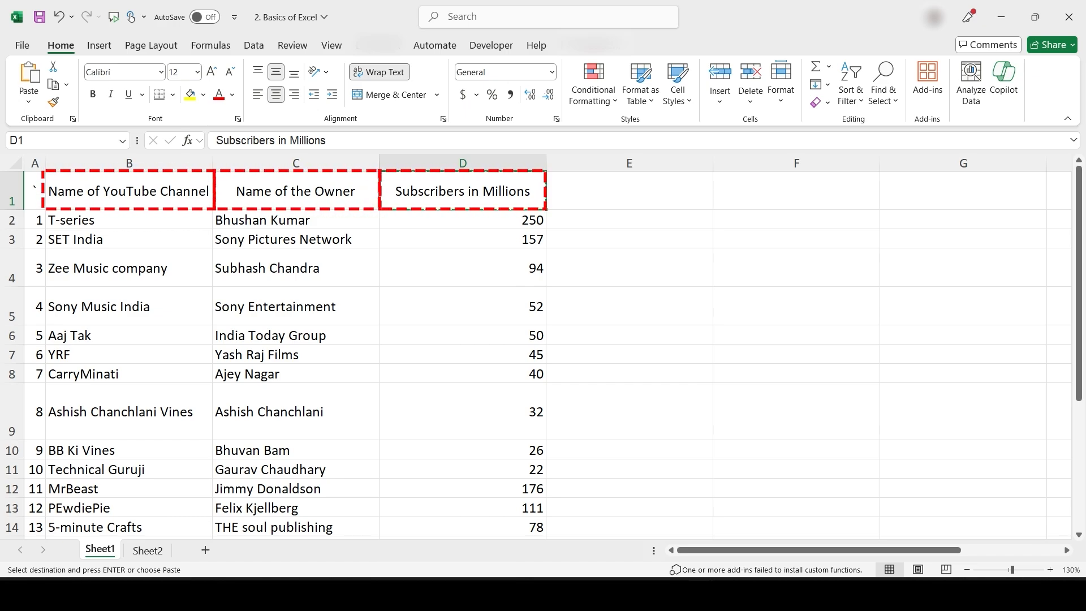
{"action": "left_click", "coordinate": [796, 190]}
{"action": "scroll", "coordinate": [537, 344], "scroll_direction": "right", "scroll_amount": 3}
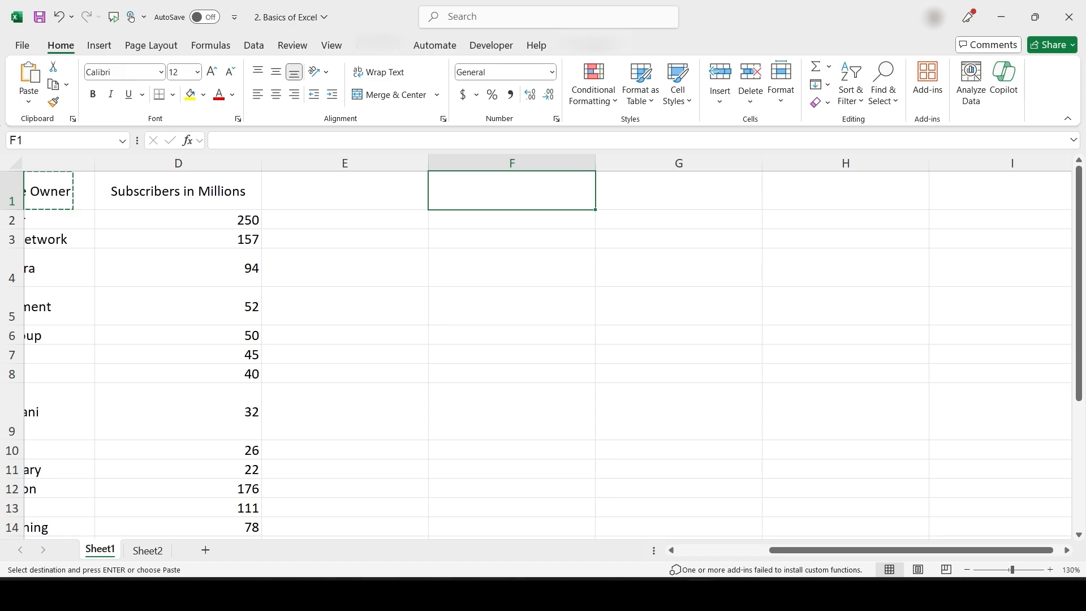
{"action": "key", "text": "ctrl+v"}
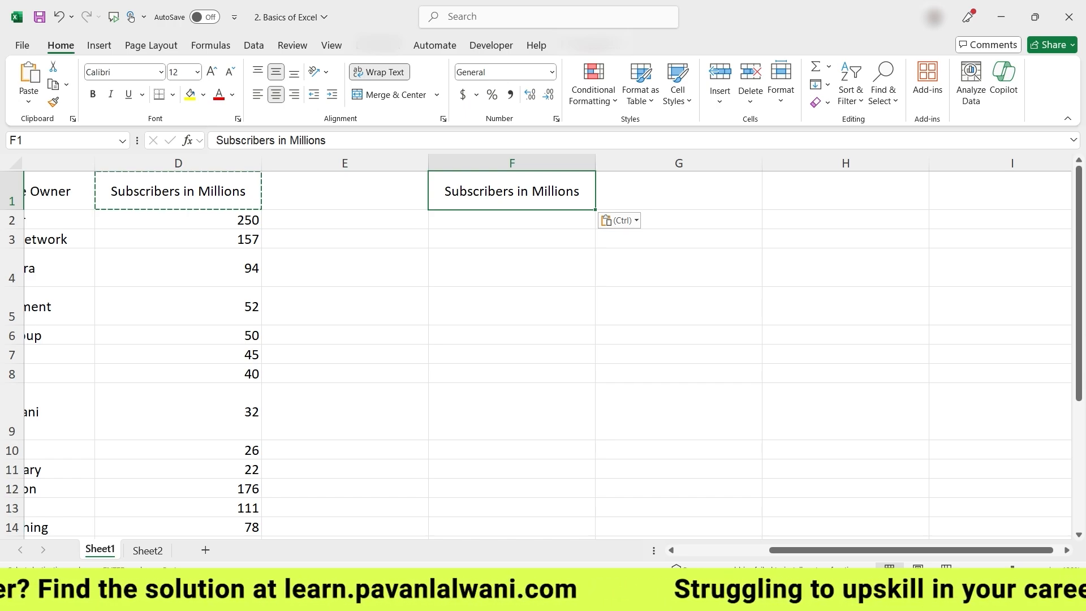
{"action": "scroll", "coordinate": [606, 363], "scroll_direction": "left", "scroll_amount": 3}
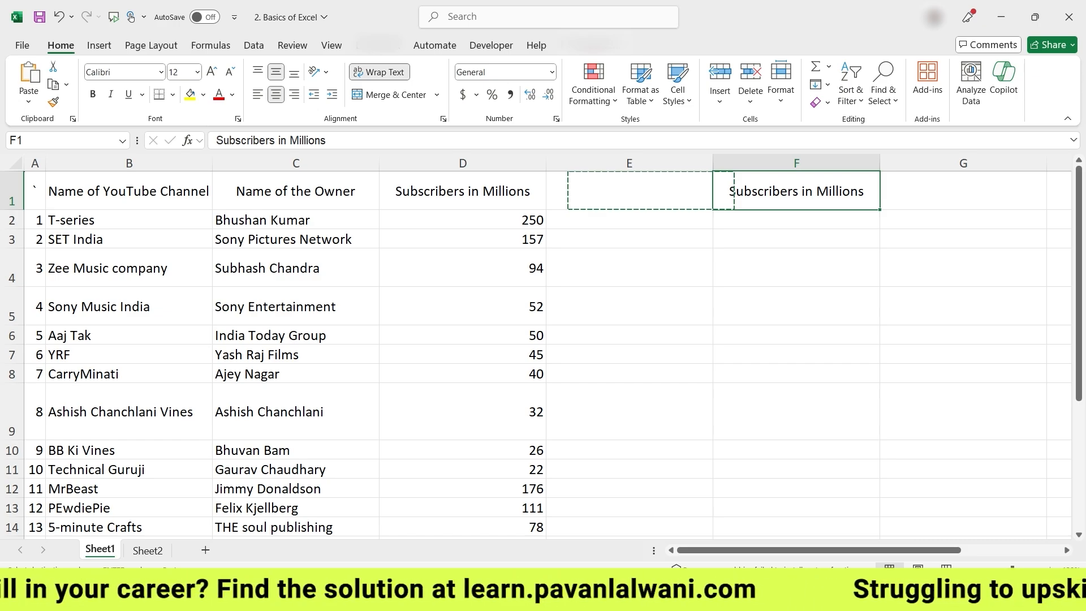
{"action": "key", "text": "ctrl+space"}
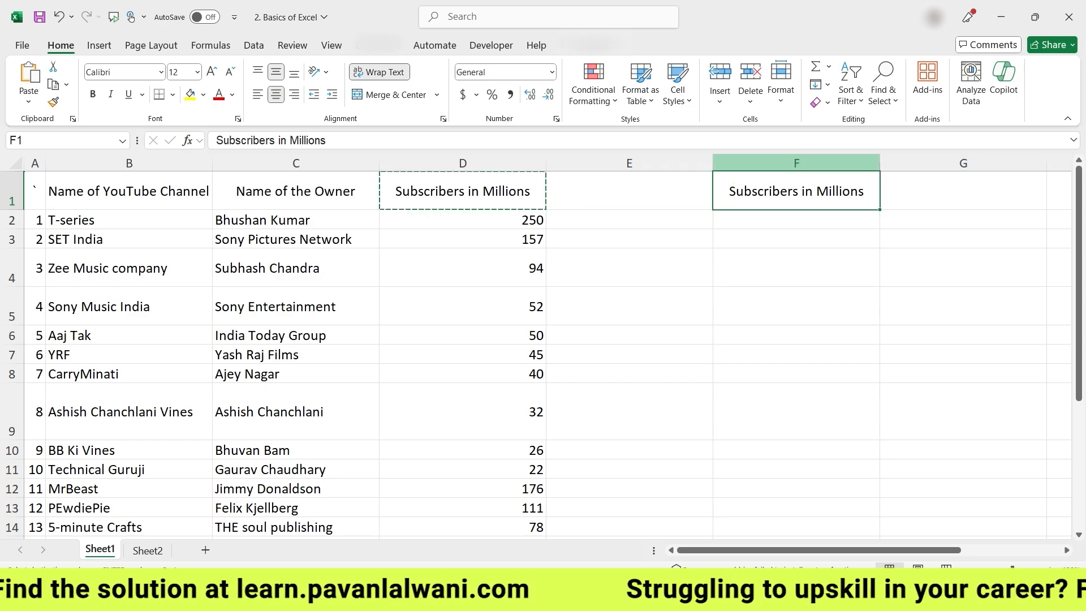
{"action": "key", "text": "ctrl+minus"}
{"action": "key", "text": "Left"}
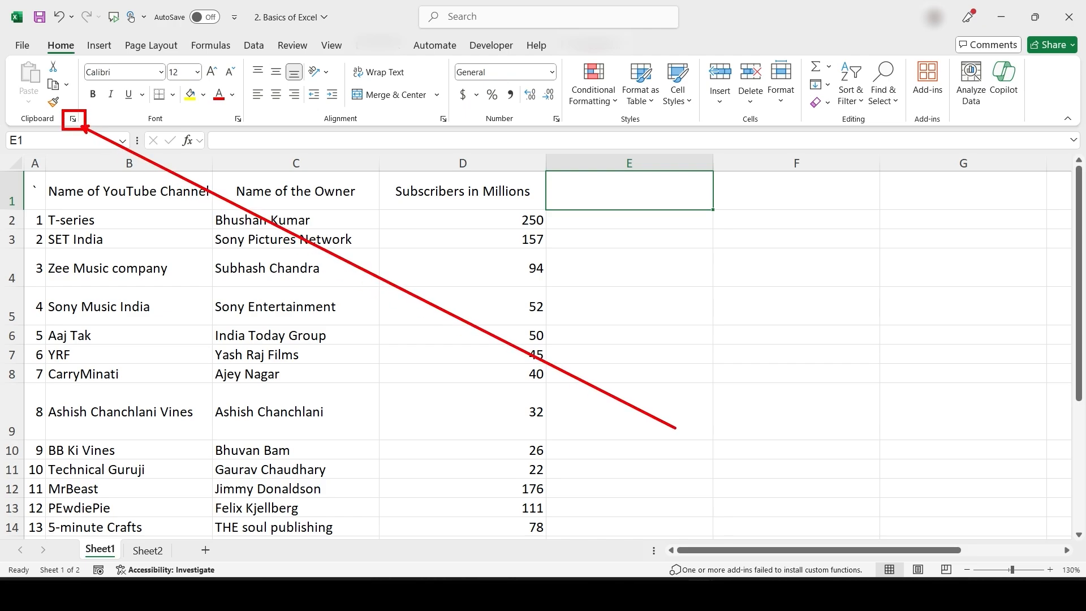
Open the Clipboard pane and copy headers B1, C1 and D1 into it as separate entries
{"action": "left_click", "coordinate": [73, 119]}
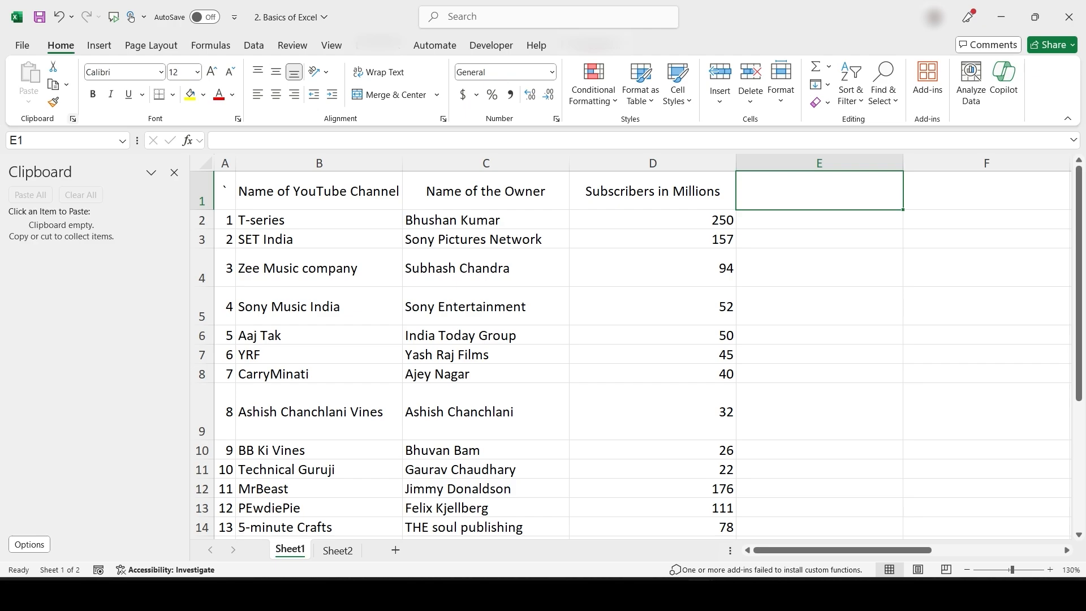
{"action": "left_click", "coordinate": [360, 194]}
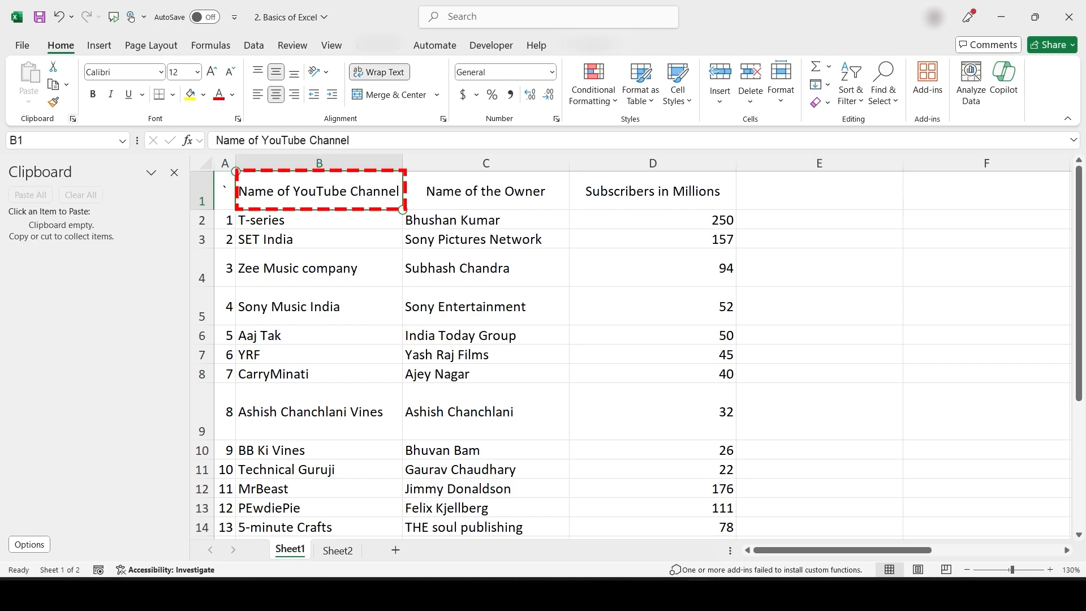
{"action": "key", "text": "ctrl+c"}
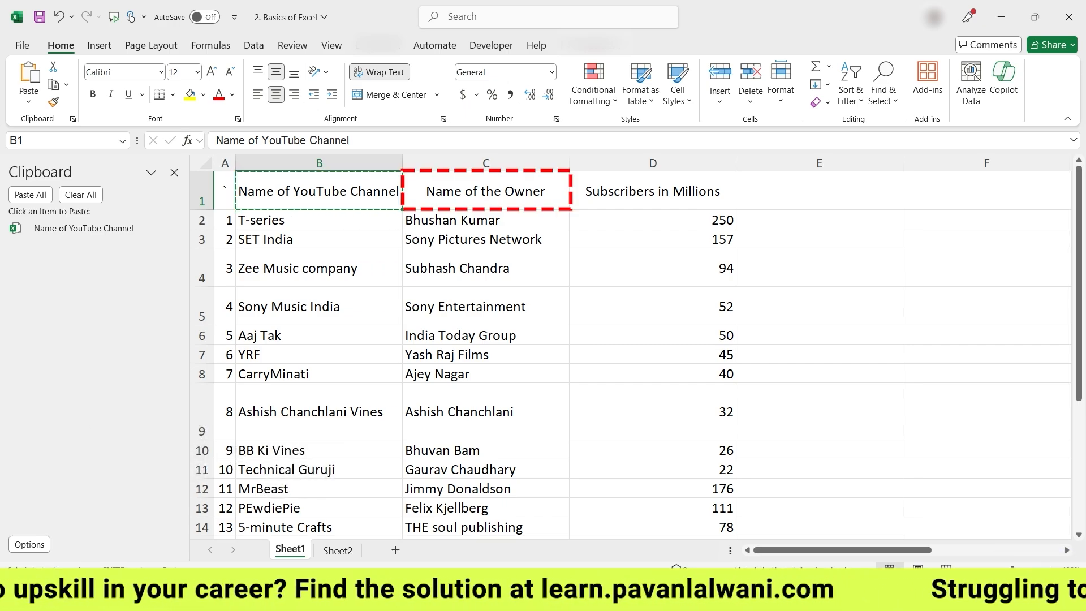
{"action": "key", "text": "Right"}
{"action": "key", "text": "ctrl+c"}
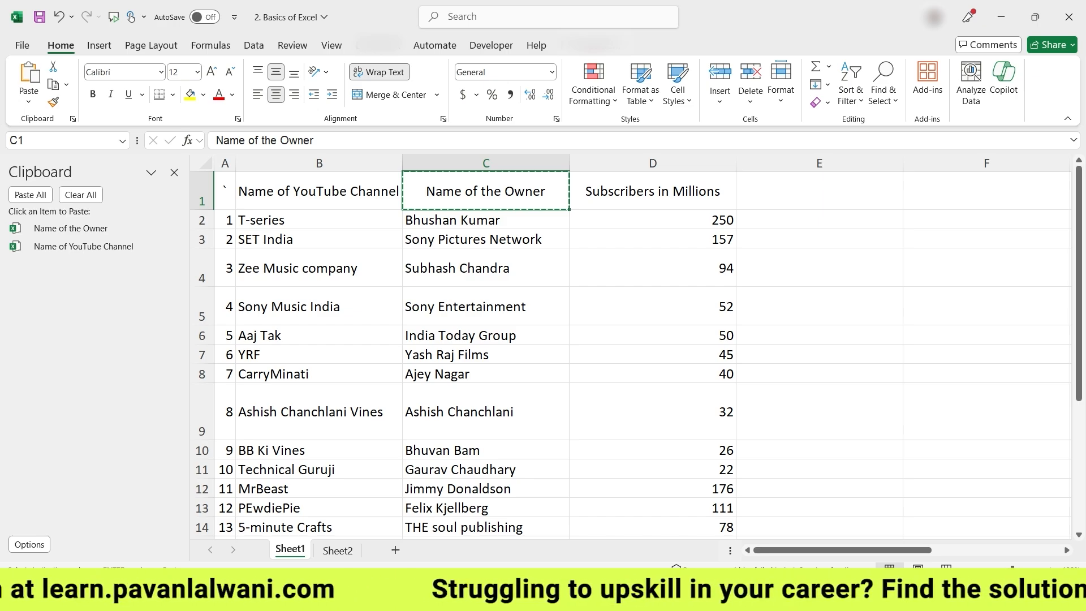
{"action": "key", "text": "Right"}
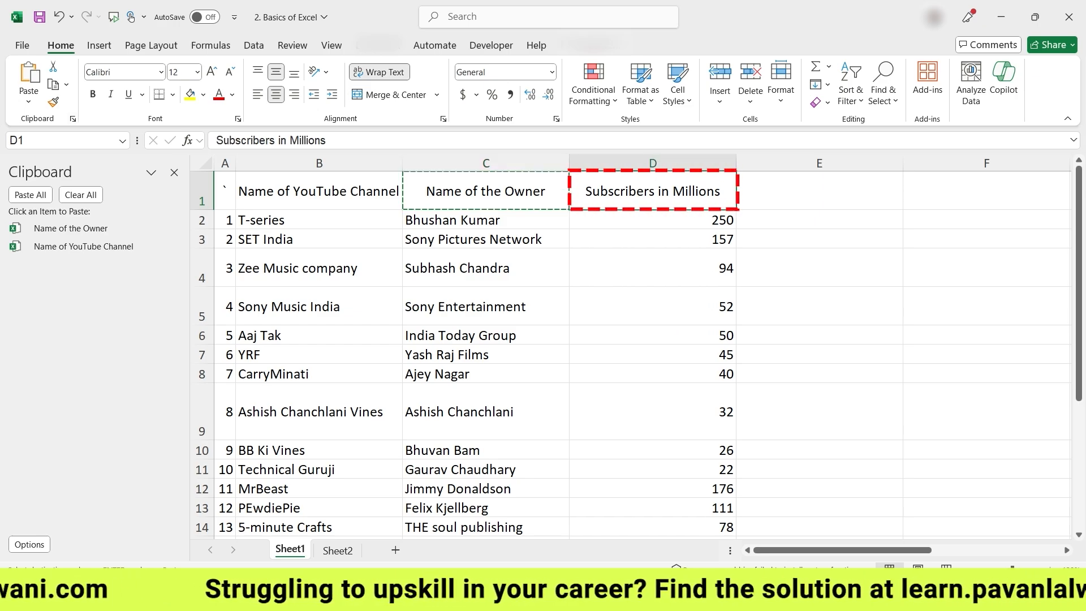
{"action": "key", "text": "ctrl+c"}
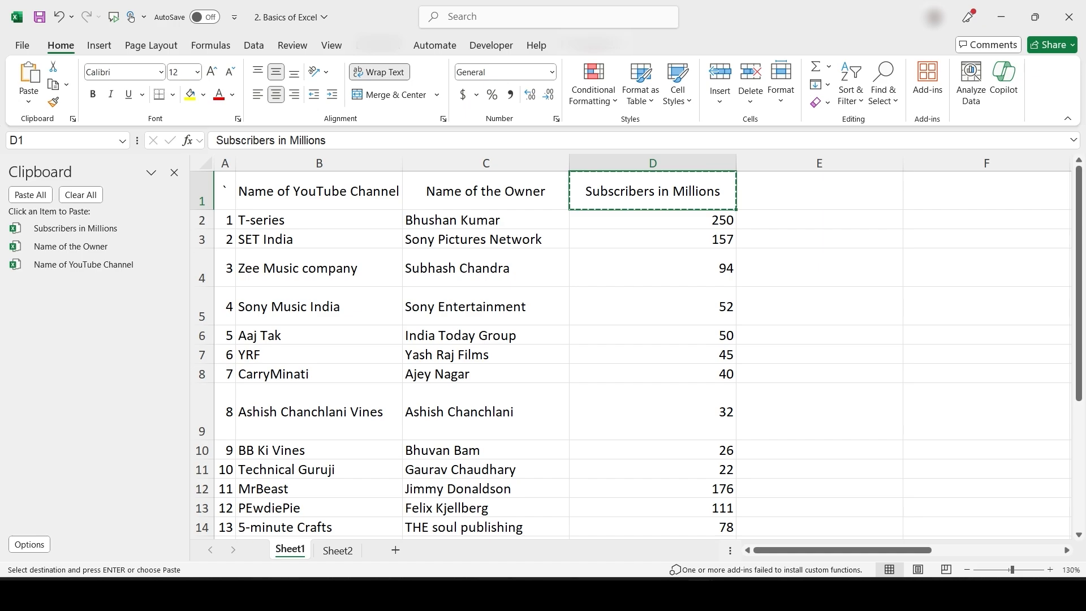
{"action": "left_click", "coordinate": [986, 192]}
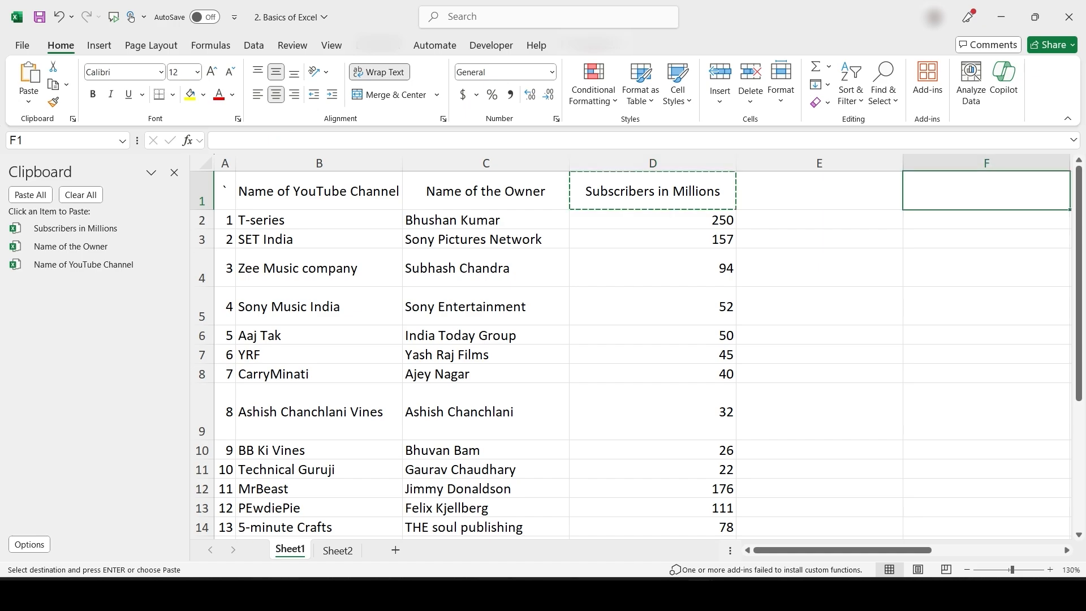
{"action": "scroll", "coordinate": [570, 375], "scroll_direction": "right", "scroll_amount": 6}
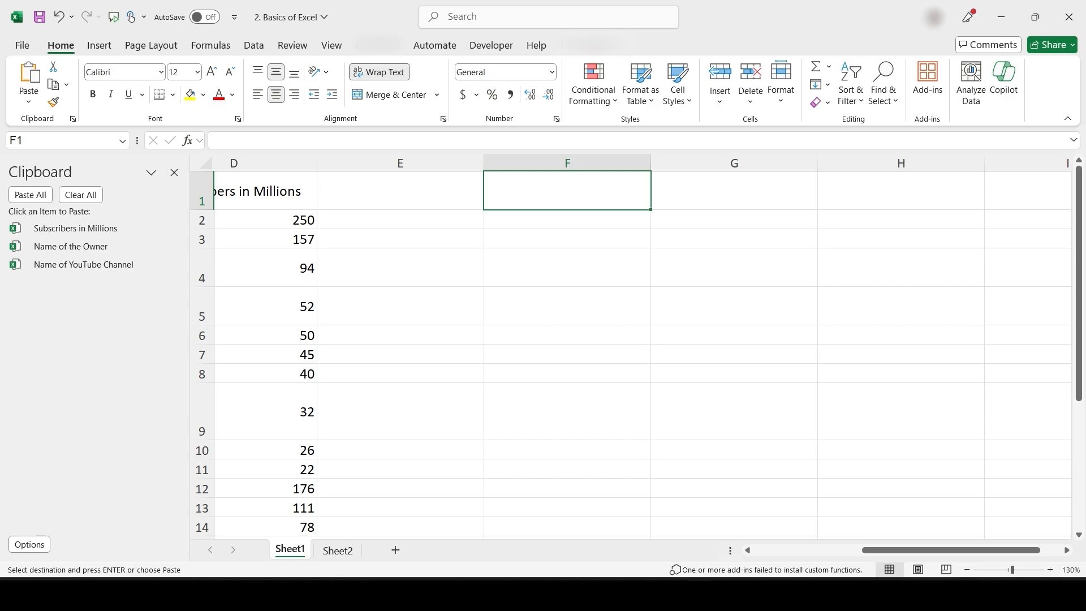
Paste Name of YouTube Channel, Name of the Owner and Subscribers in Millions into F1, F2, F3
{"action": "left_click", "coordinate": [84, 264]}
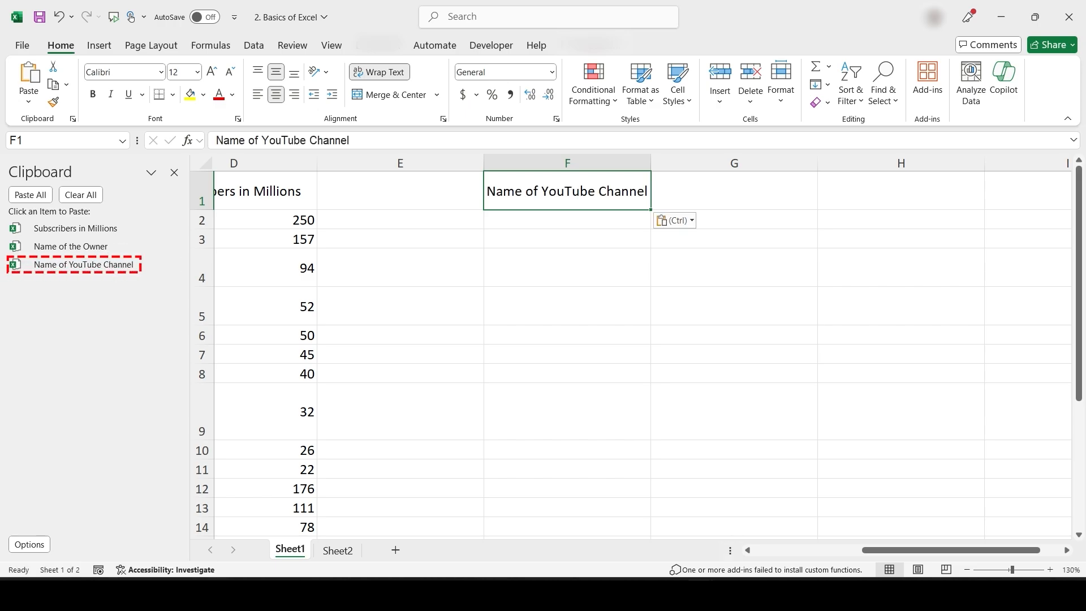
{"action": "key", "text": "ctrl+c"}
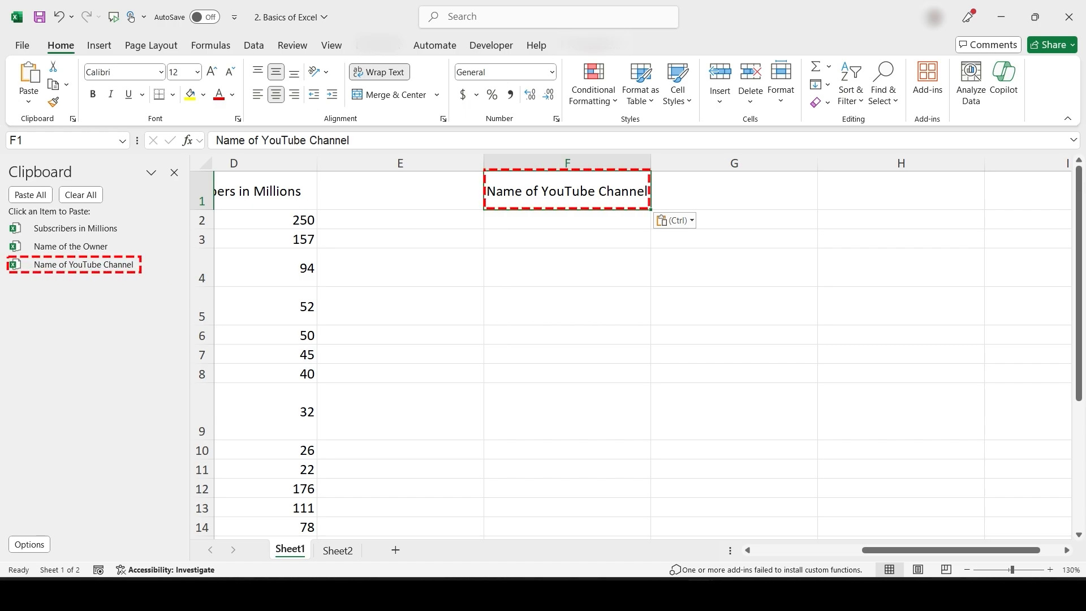
{"action": "key", "text": "Down"}
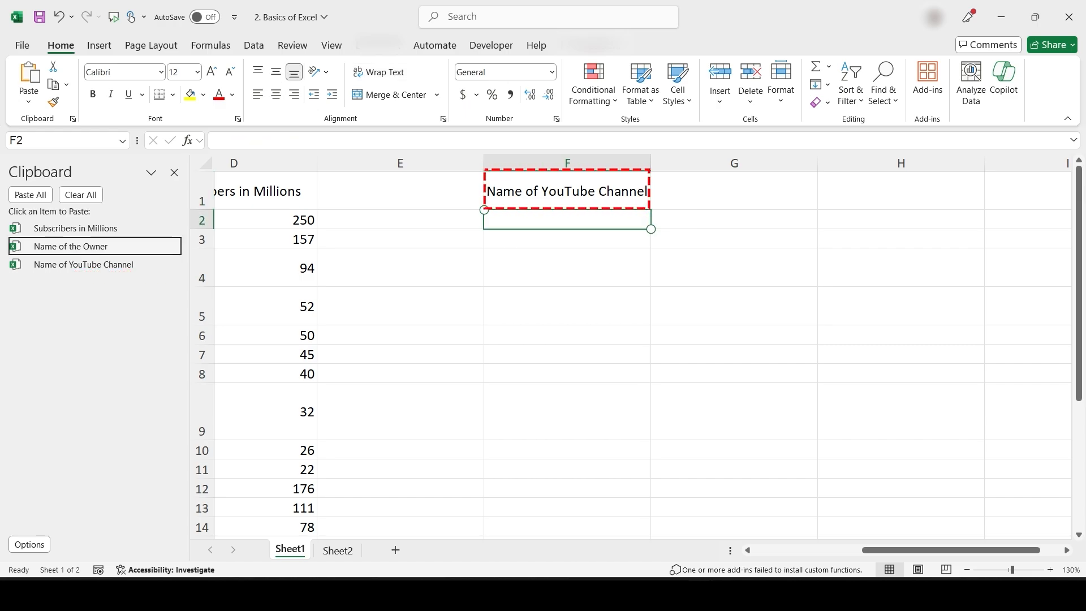
{"action": "left_click", "coordinate": [70, 246]}
{"action": "left_click", "coordinate": [536, 236]}
{"action": "left_click", "coordinate": [101, 227]}
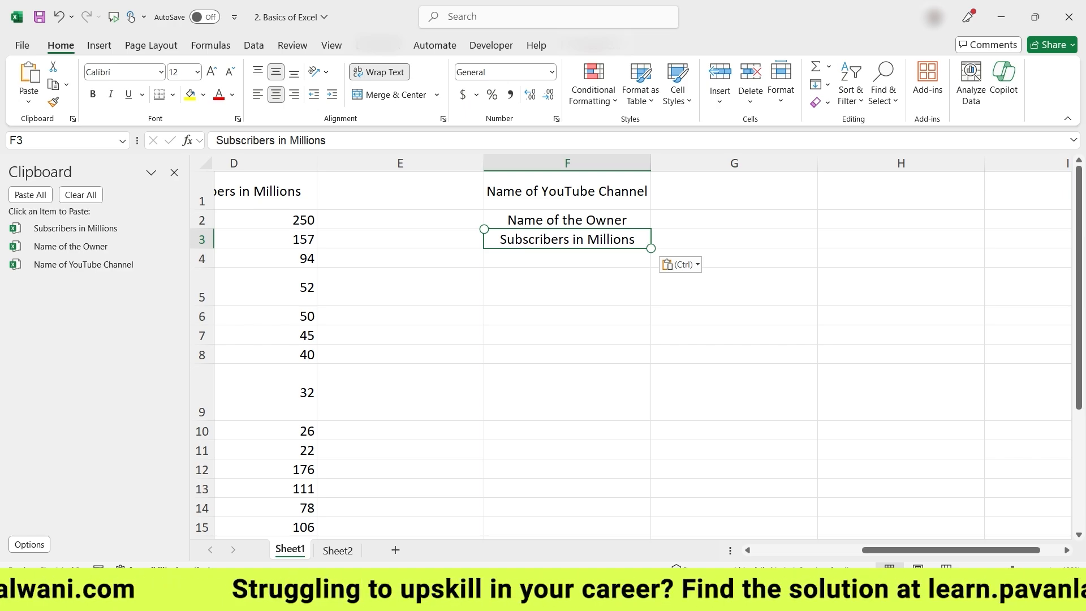
{"action": "key", "text": "super"}
Launch Word, create a blank document and show the Clipboard pane with the three headers
{"action": "type", "text": "word"}
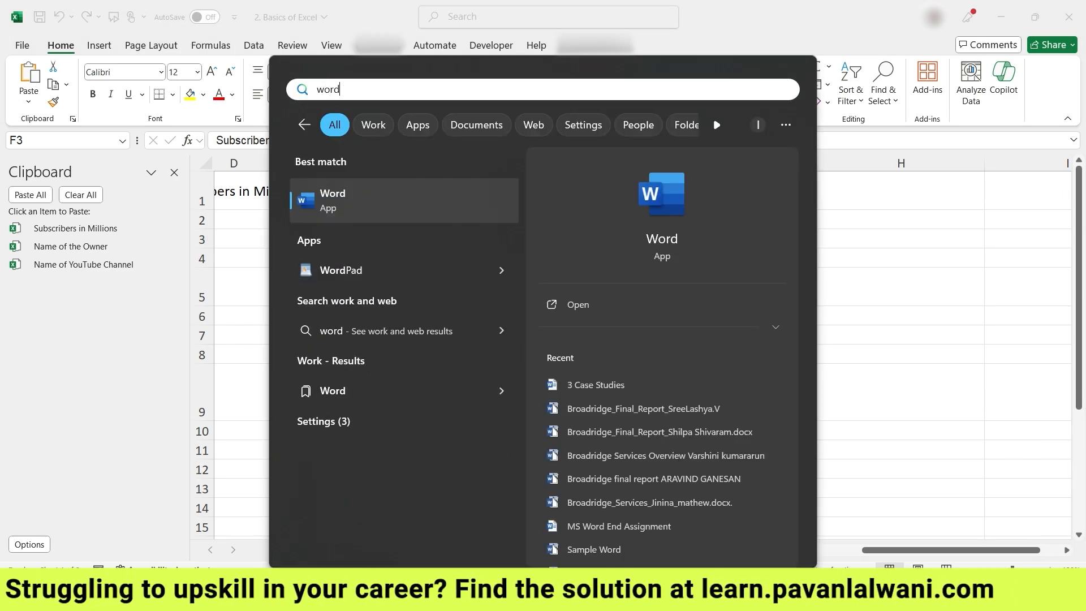
{"action": "key", "text": "Return"}
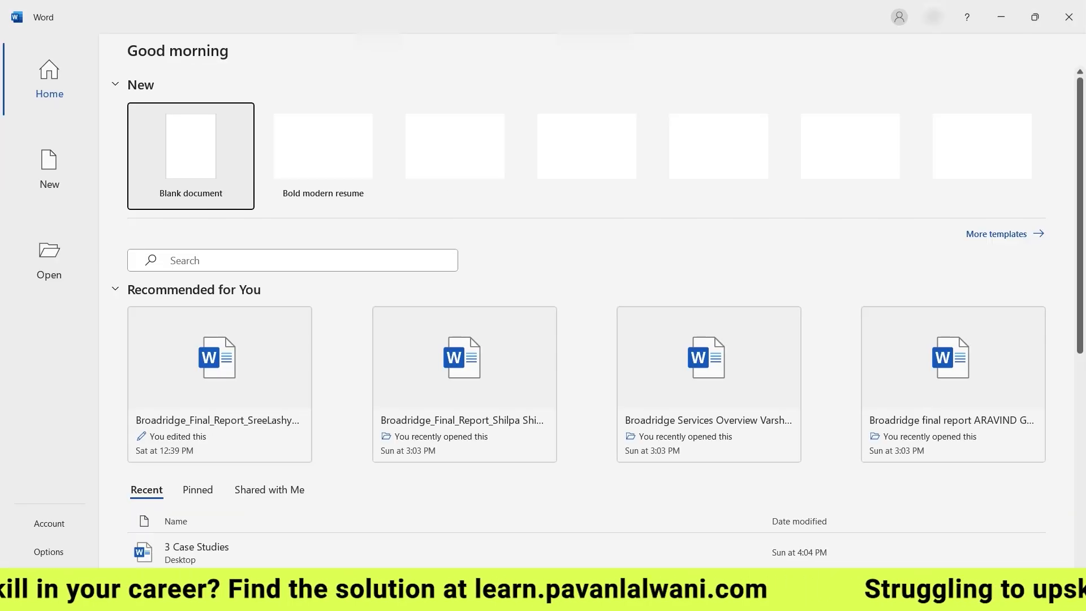
{"action": "key", "text": "Return"}
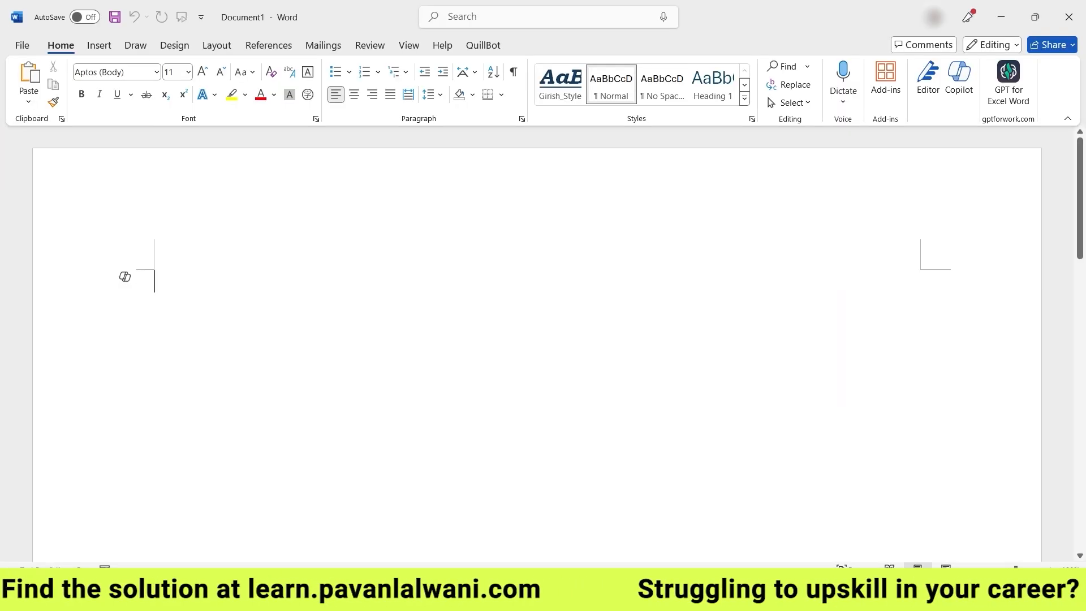
{"action": "left_click", "coordinate": [62, 119]}
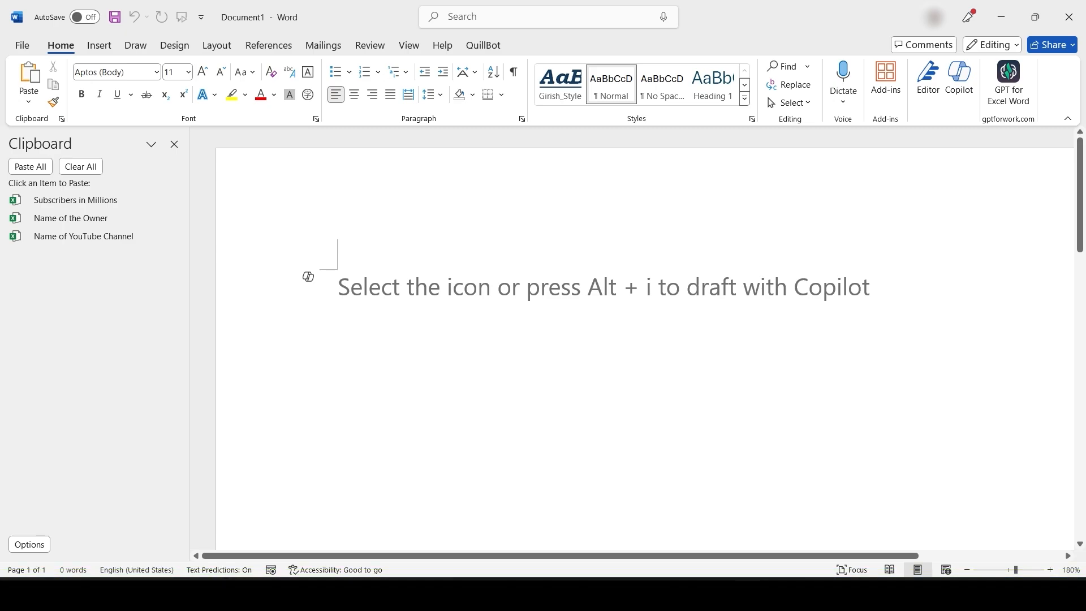
{"action": "key", "text": "super"}
{"action": "type", "text": "PowerPoint"}
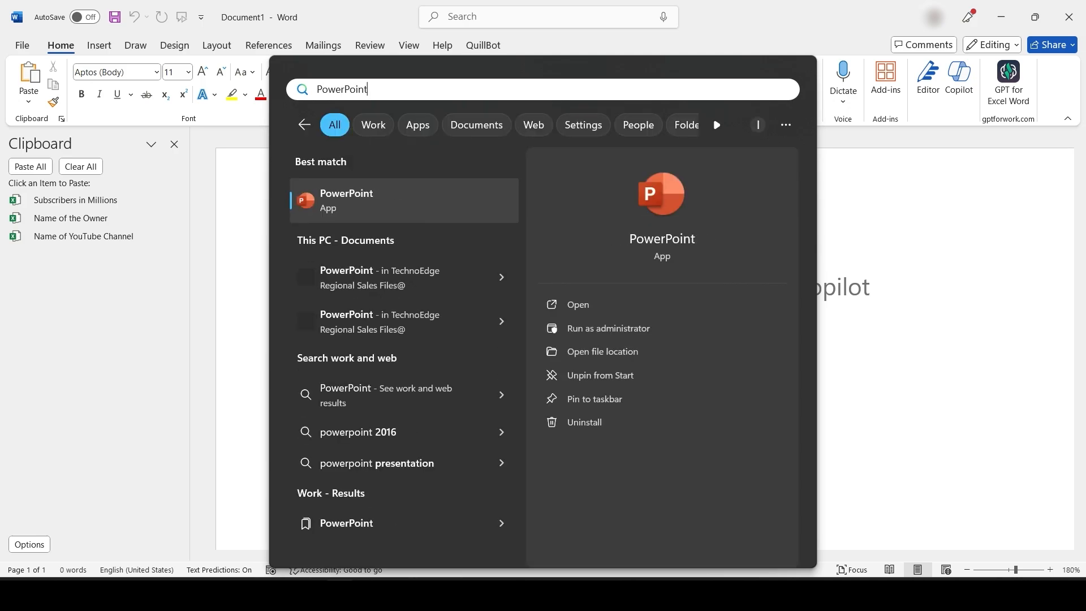
Create a blank PowerPoint presentation and show the Clipboard pane with the three Excel headers
{"action": "key", "text": "Return"}
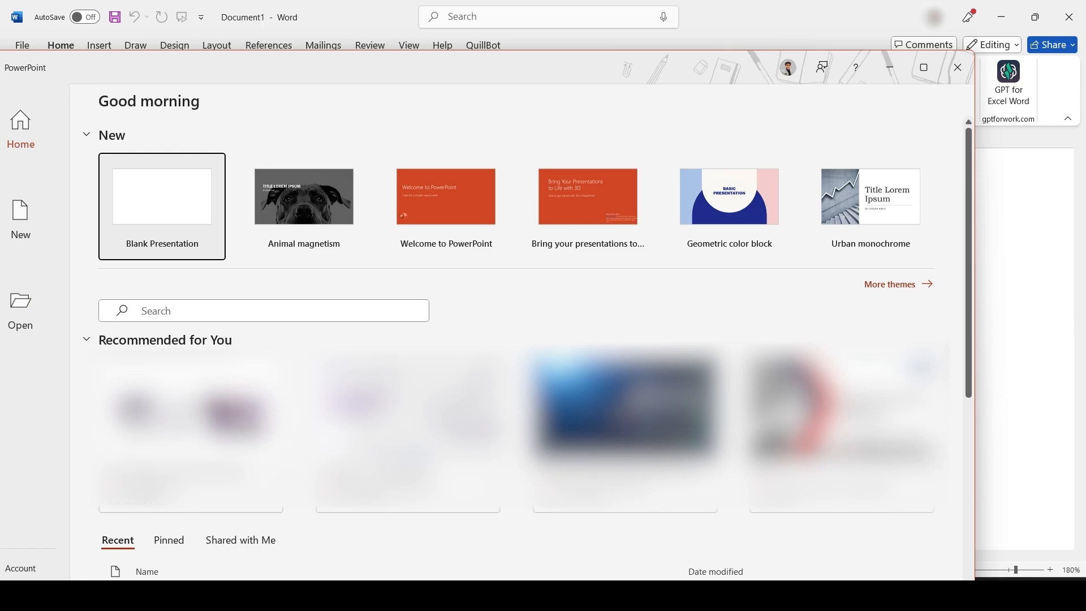
{"action": "key", "text": "Return"}
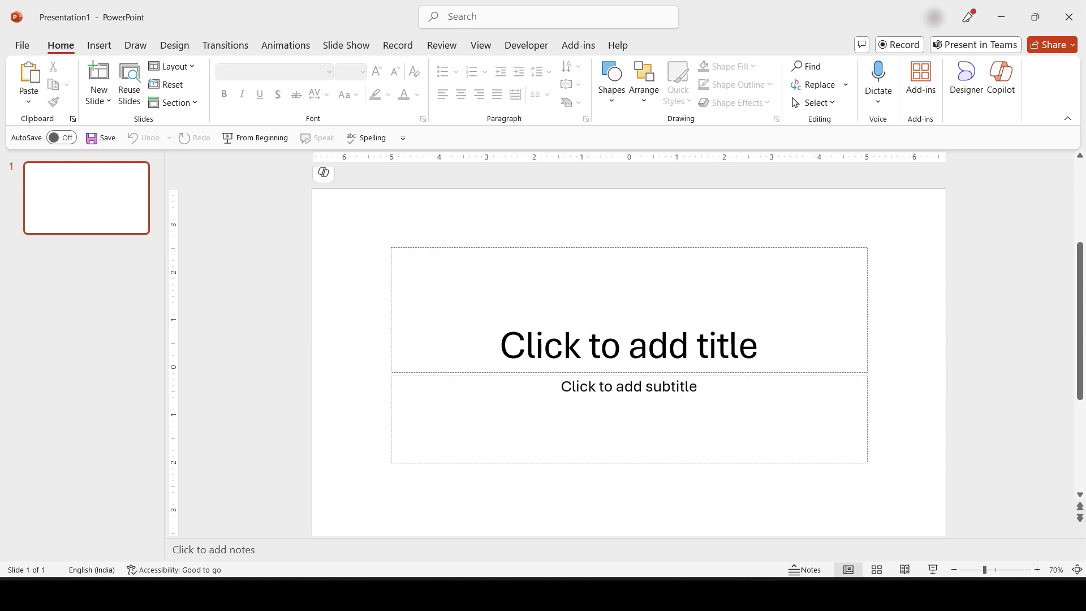
{"action": "left_click", "coordinate": [73, 119]}
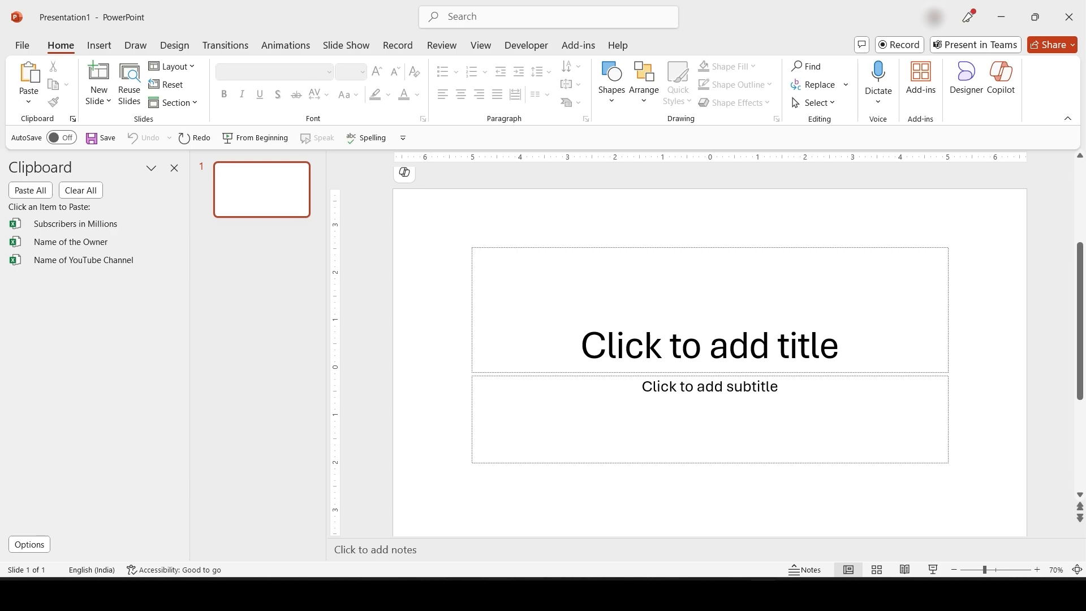
Type 'abcd' in the Word document and copy it to the Office Clipboard
{"action": "key", "text": "alt+Tab"}
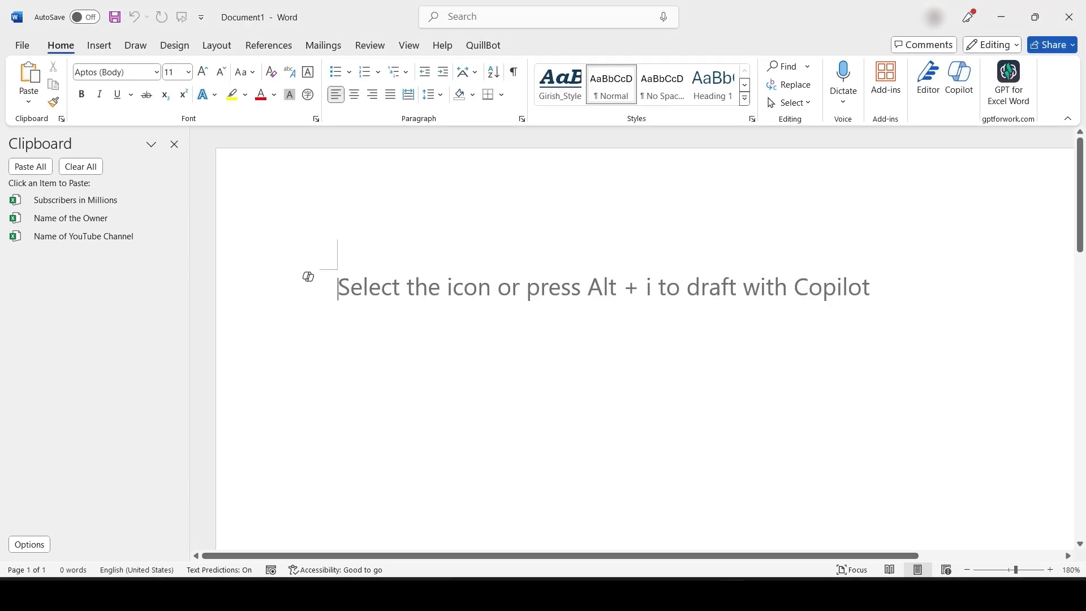
{"action": "type", "text": "abcd"}
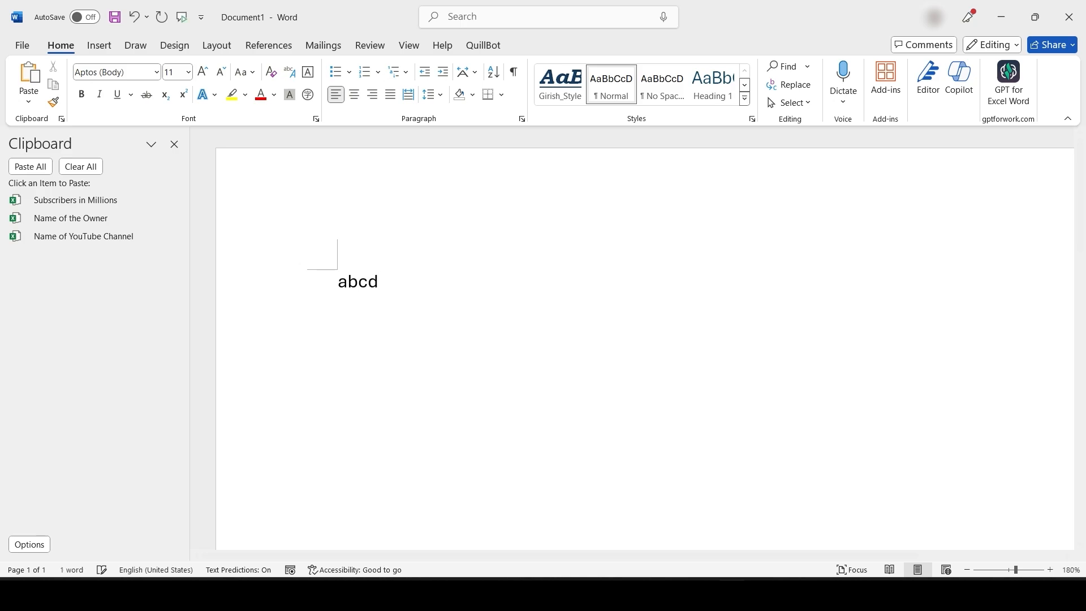
{"action": "key", "text": "ctrl+a"}
{"action": "key", "text": "ctrl+c"}
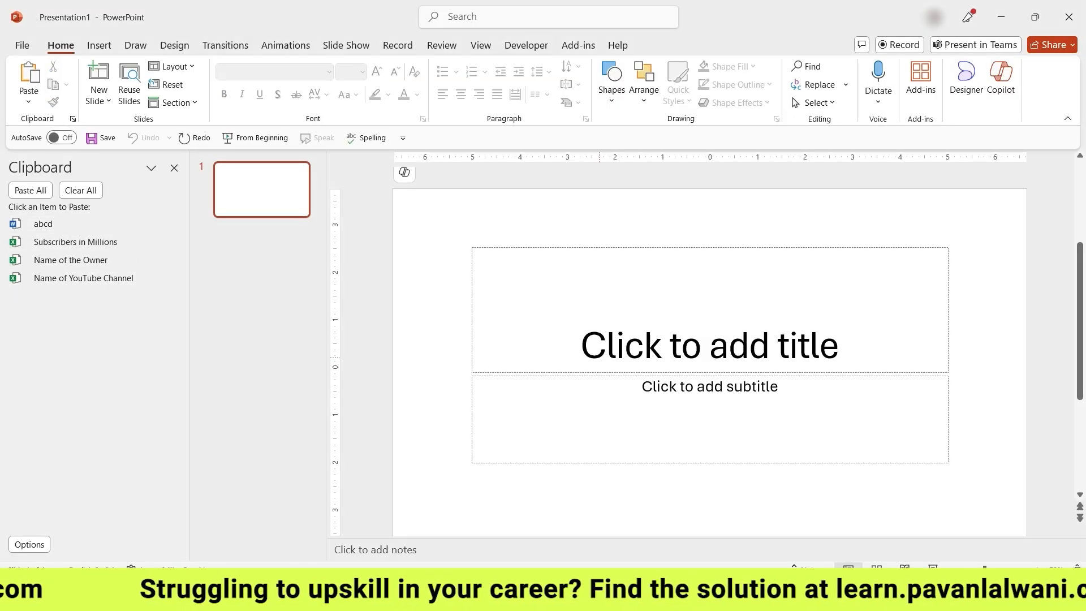
Title the slide 'abcdef', copy it, then close PowerPoint without saving
{"action": "type", "text": "abcd"}
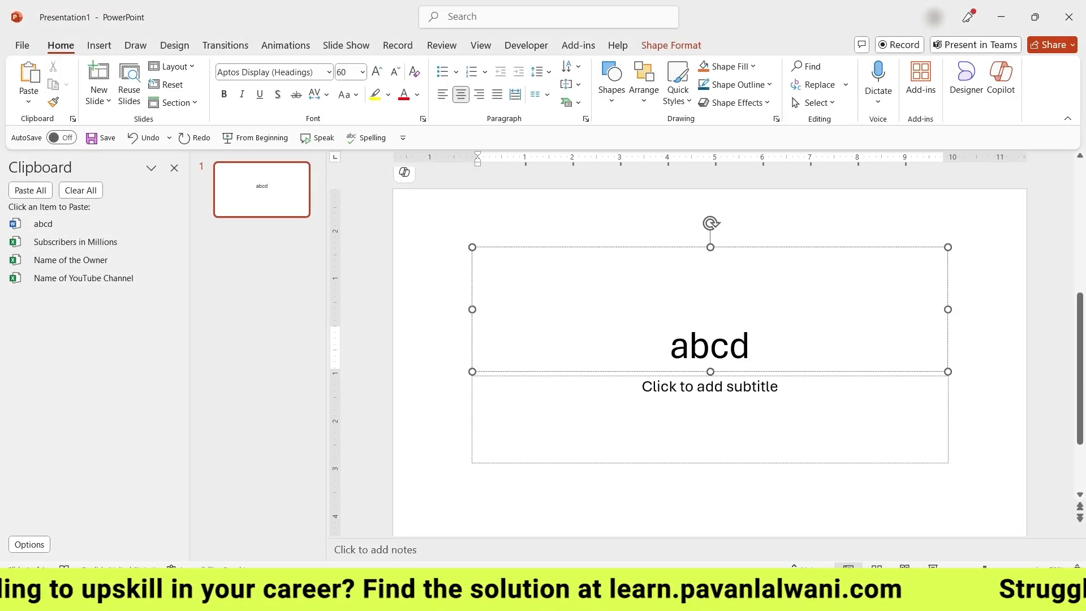
{"action": "type", "text": "ef"}
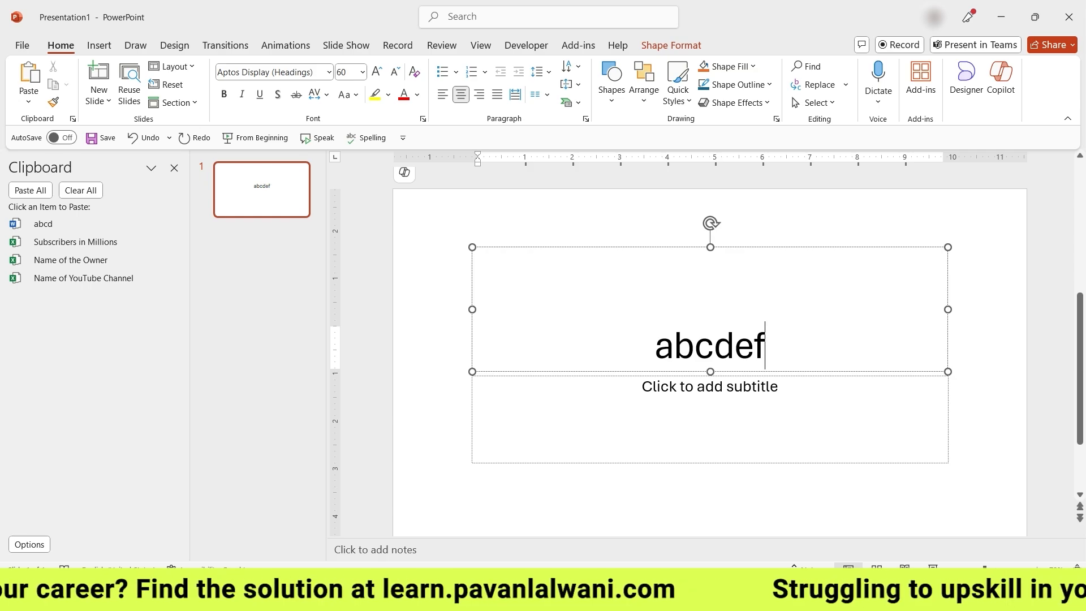
{"action": "key", "text": "ctrl+a"}
{"action": "key", "text": "ctrl+c"}
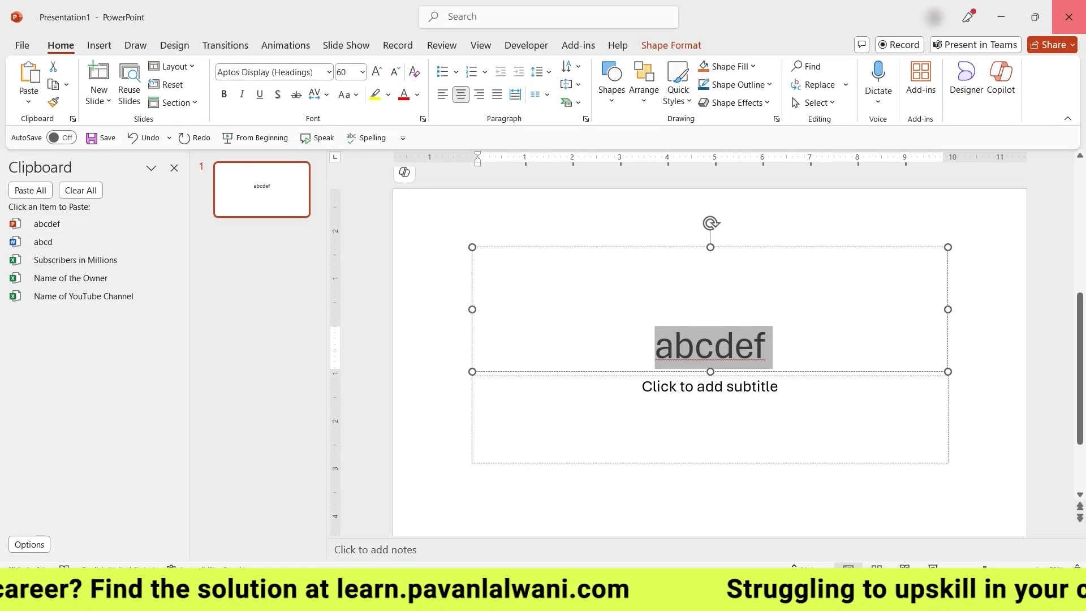
{"action": "left_click", "coordinate": [1069, 16]}
{"action": "left_click", "coordinate": [647, 372]}
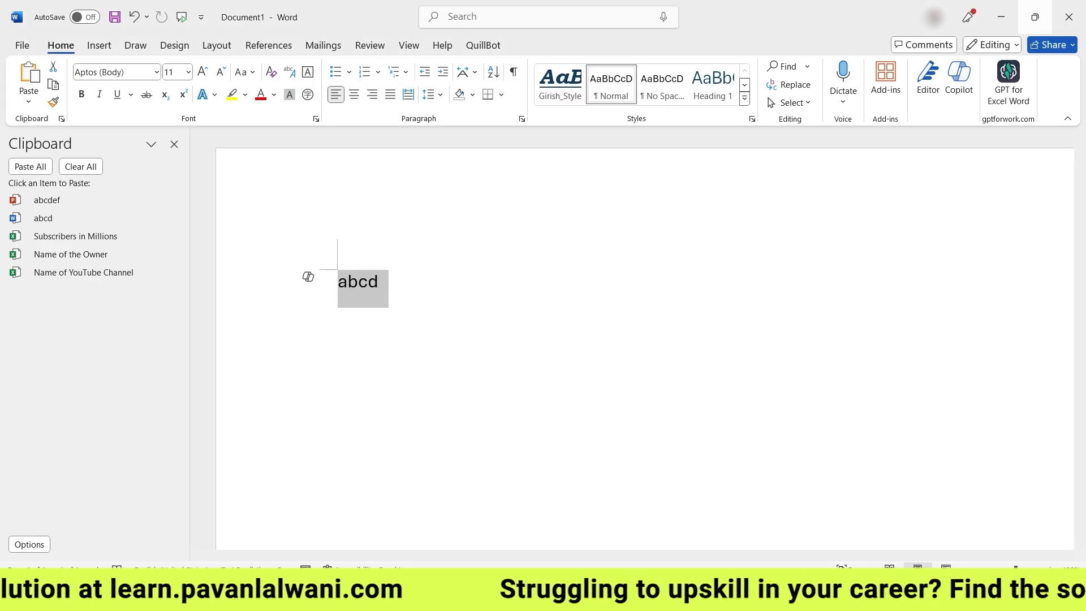
Close the Word document without saving
{"action": "left_click", "coordinate": [1035, 17]}
{"action": "left_click", "coordinate": [810, 36]}
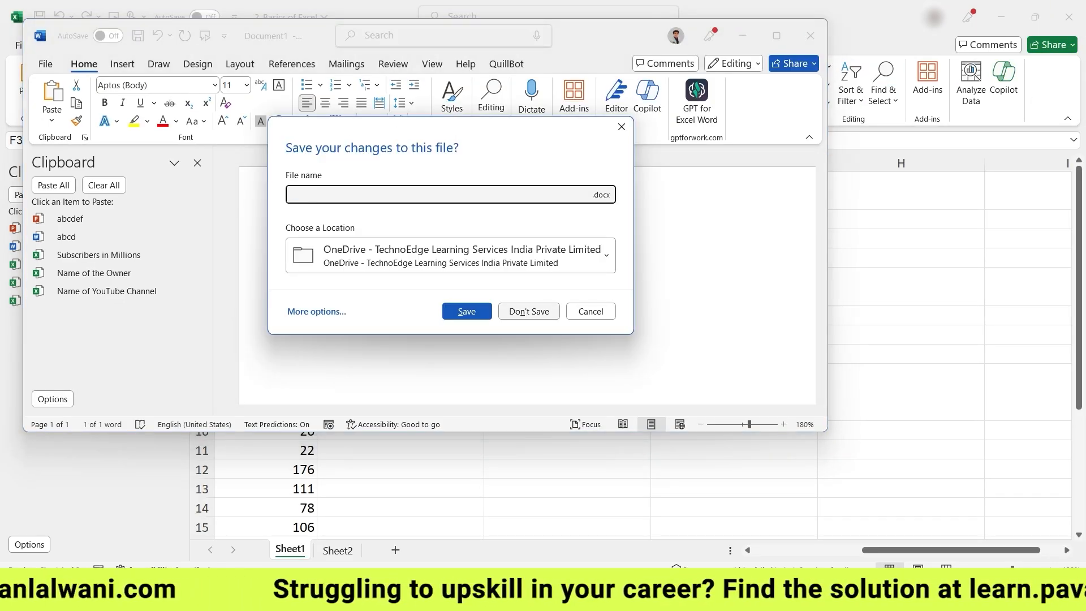
{"action": "left_click", "coordinate": [529, 312]}
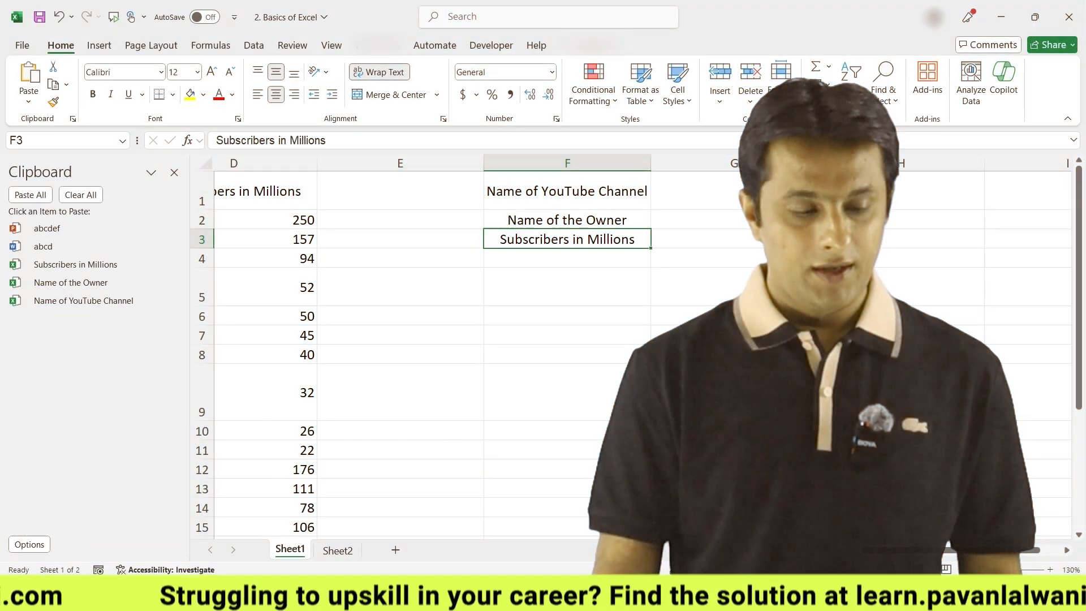
Paste 'abcdef' into F5 and 'abcd' into E5 from the Office Clipboard
{"action": "left_click", "coordinate": [283, 287]}
{"action": "left_click", "coordinate": [631, 287]}
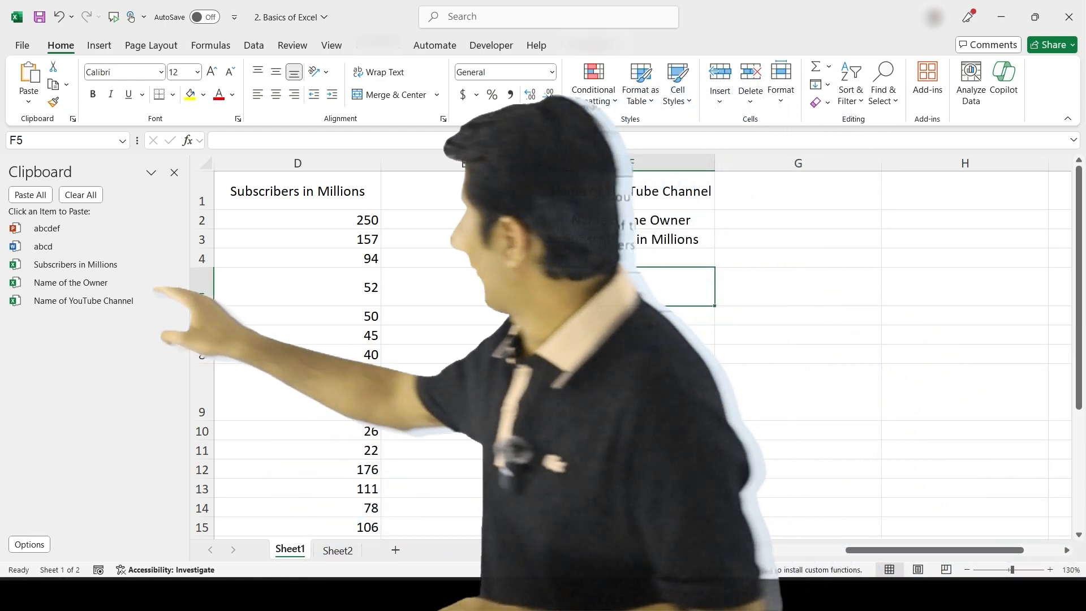
{"action": "left_click", "coordinate": [71, 228]}
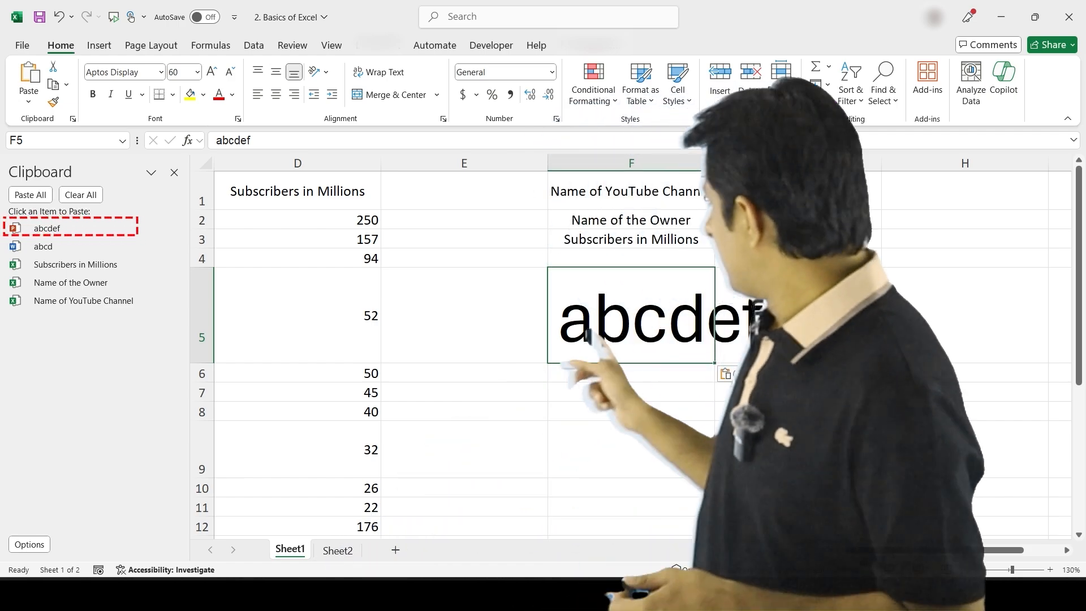
{"action": "left_click", "coordinate": [470, 329]}
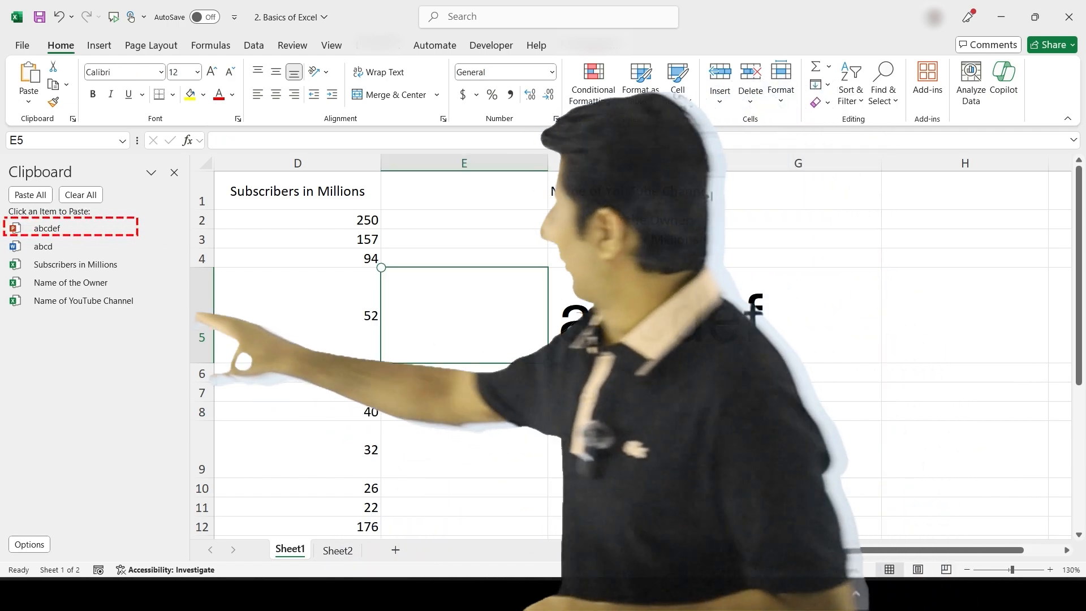
{"action": "left_click", "coordinate": [68, 247]}
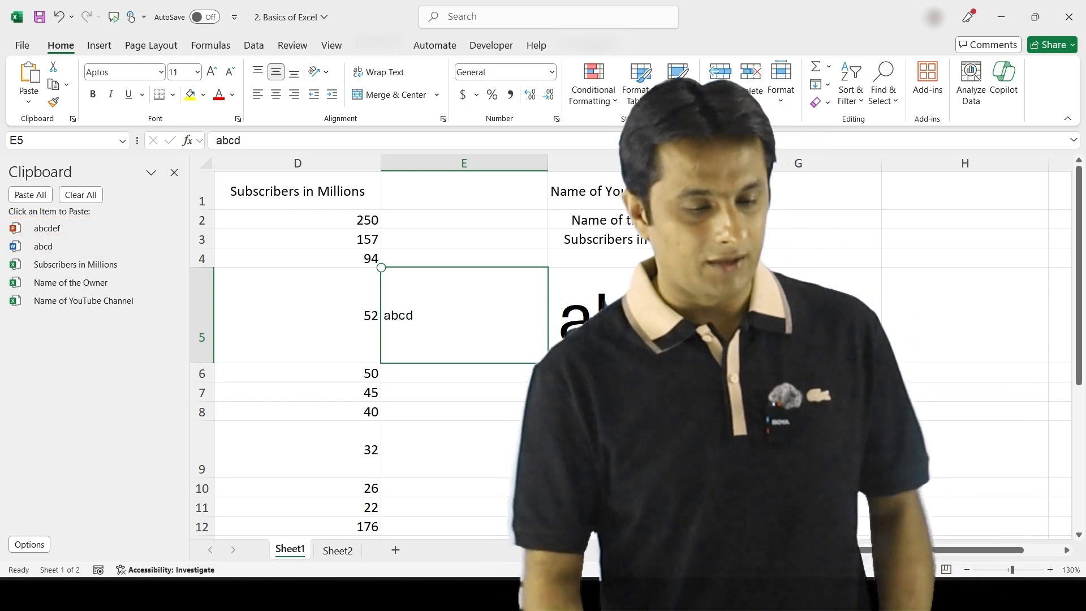
Close the clipboard pane and delete the test columns E and F
{"action": "left_click", "coordinate": [174, 173]}
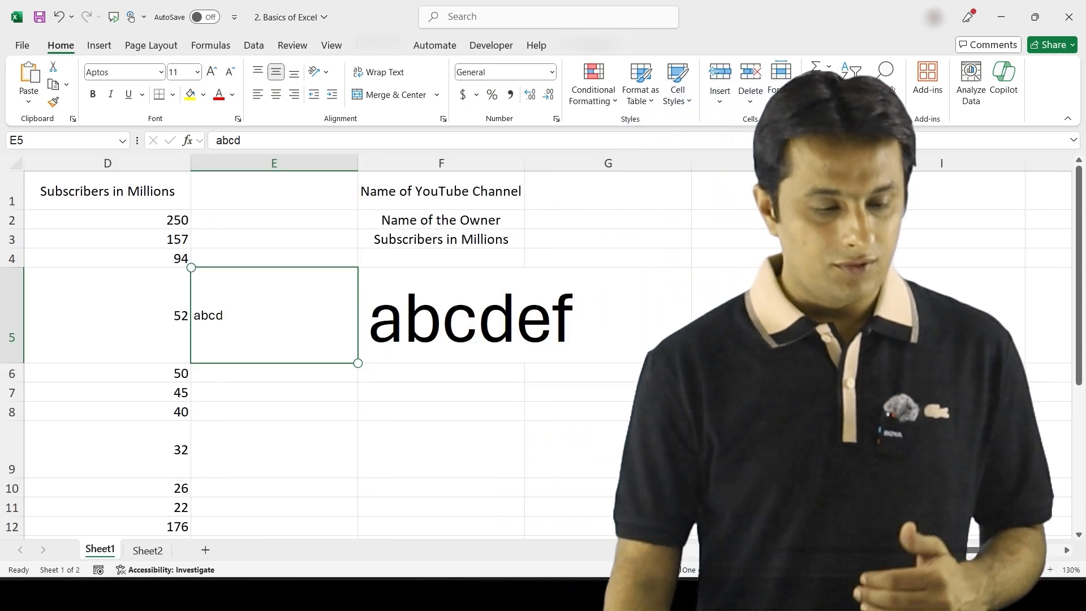
{"action": "left_click", "coordinate": [274, 163]}
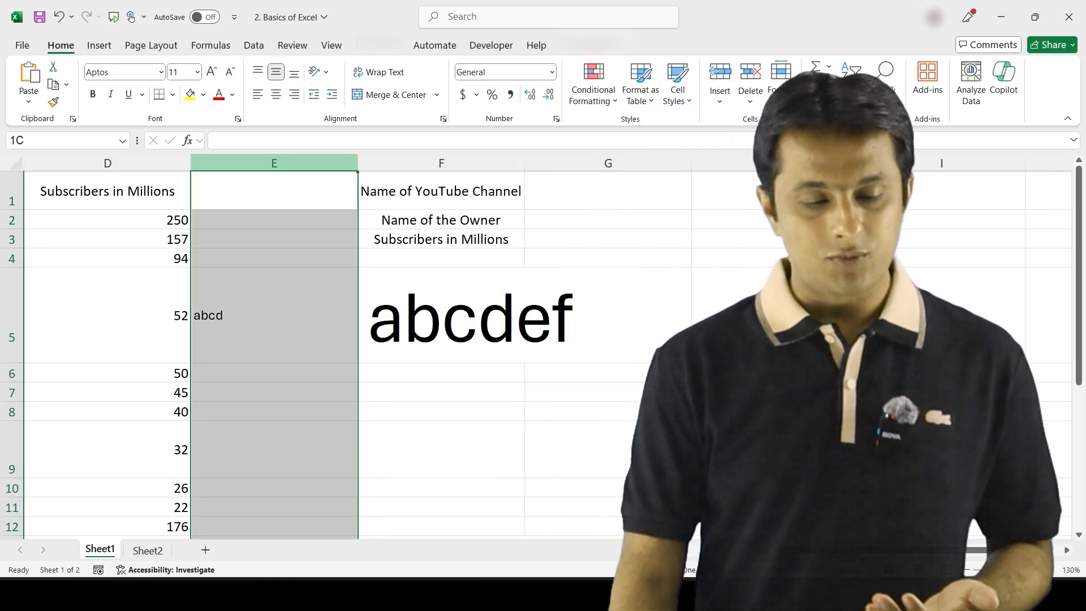
{"action": "left_click_drag", "start_coordinate": [274, 163], "coordinate": [420, 164]}
{"action": "right_click", "coordinate": [420, 165]}
{"action": "left_click", "coordinate": [459, 353]}
{"action": "left_click", "coordinate": [275, 219]}
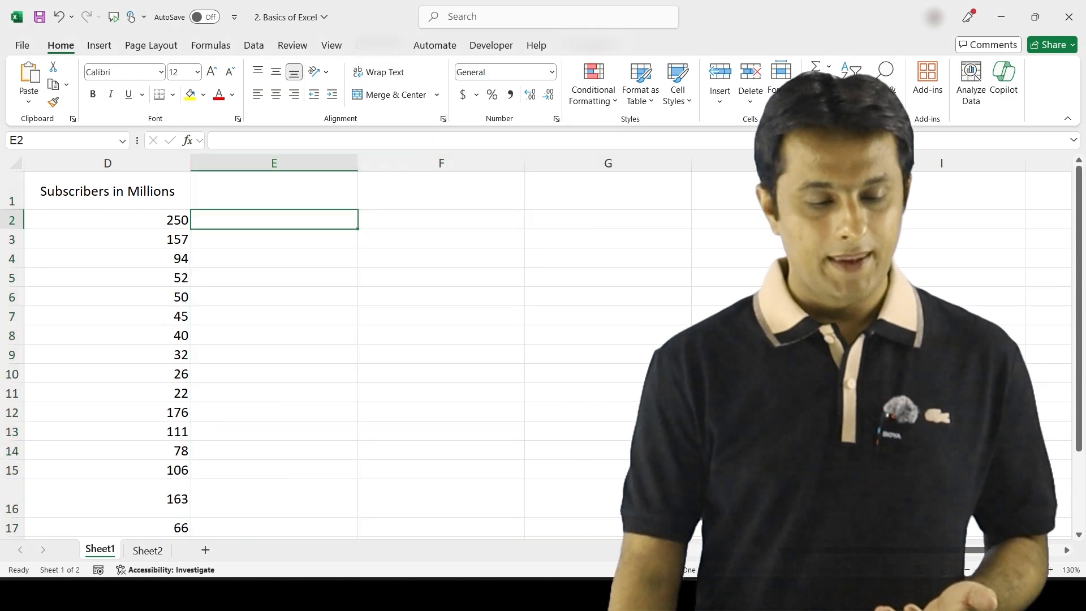
{"action": "left_click", "coordinate": [274, 191]}
{"action": "scroll", "coordinate": [548, 354], "scroll_direction": "left", "scroll_amount": 1}
{"action": "scroll", "coordinate": [547, 354], "scroll_direction": "left", "scroll_amount": 2}
{"action": "left_click", "coordinate": [129, 191]}
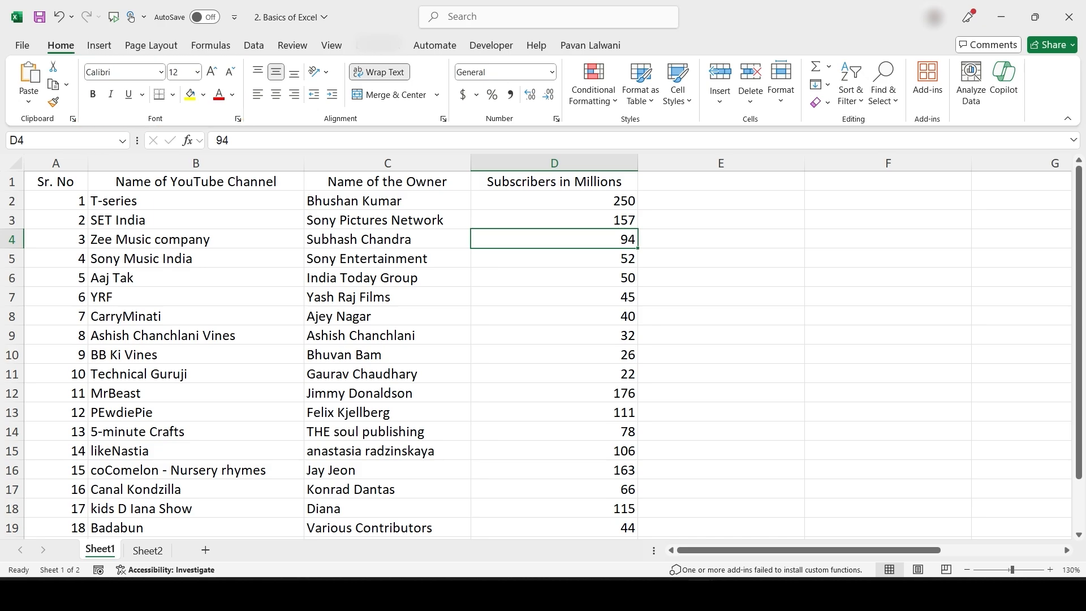
{"action": "left_click", "coordinate": [218, 281]}
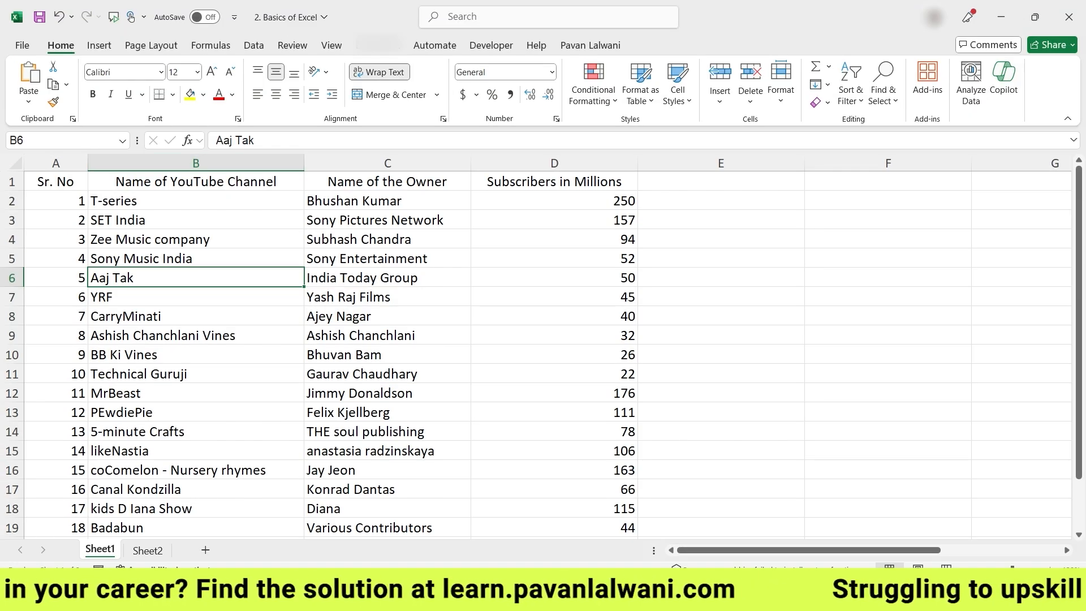
Make the header row A1:D1 bold
{"action": "left_click", "coordinate": [112, 352]}
{"action": "left_click_drag", "start_coordinate": [56, 181], "coordinate": [554, 181]}
{"action": "key", "text": "ctrl+c"}
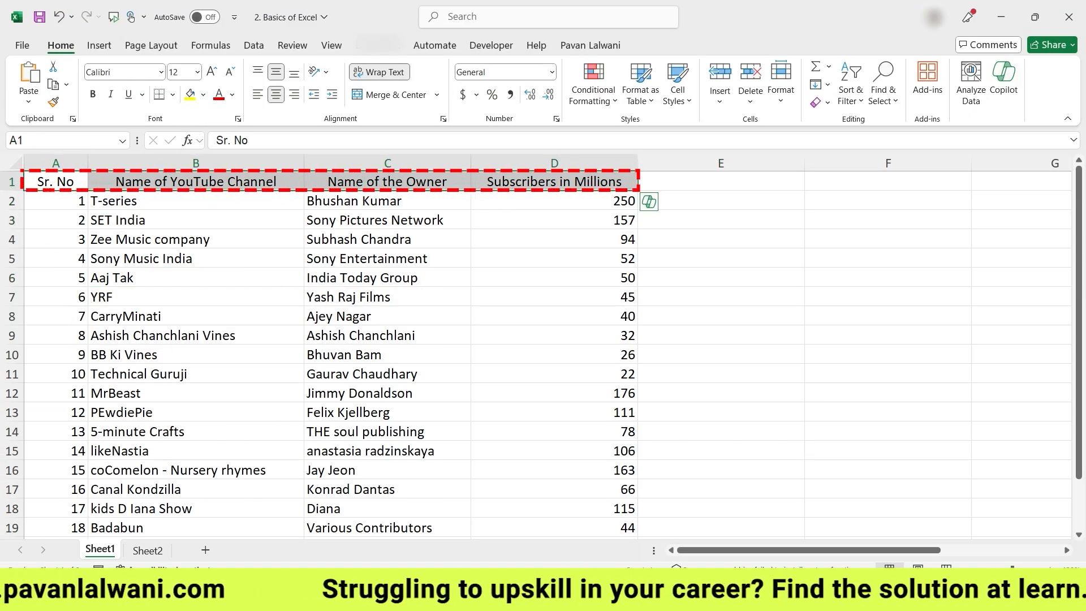
{"action": "key", "text": "Escape"}
{"action": "left_click_drag", "start_coordinate": [56, 181], "coordinate": [555, 182]}
{"action": "left_click", "coordinate": [554, 182]}
{"action": "left_click_drag", "start_coordinate": [56, 181], "coordinate": [555, 182]}
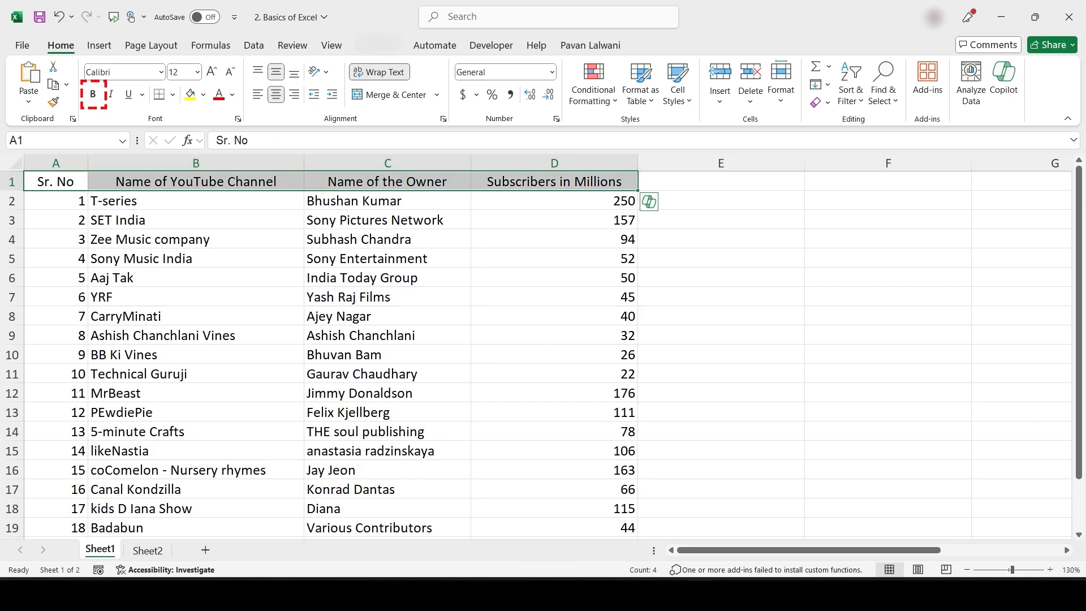
{"action": "key", "text": "ctrl+b"}
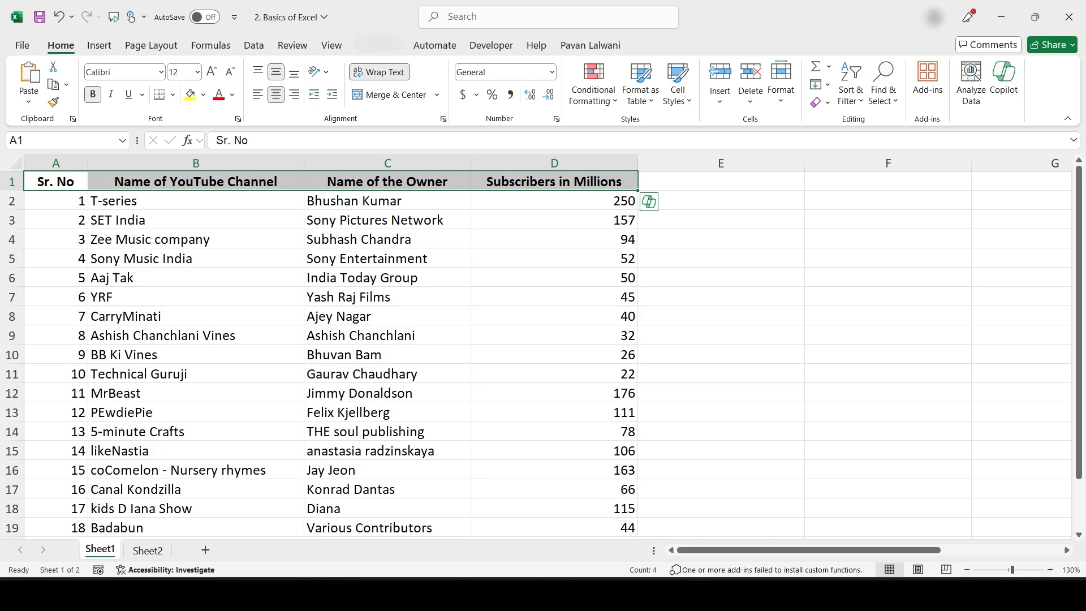
Add italic and underline to the header row A1:D1
{"action": "left_click_drag", "start_coordinate": [55, 182], "coordinate": [554, 201]}
{"action": "left_click", "coordinate": [555, 258]}
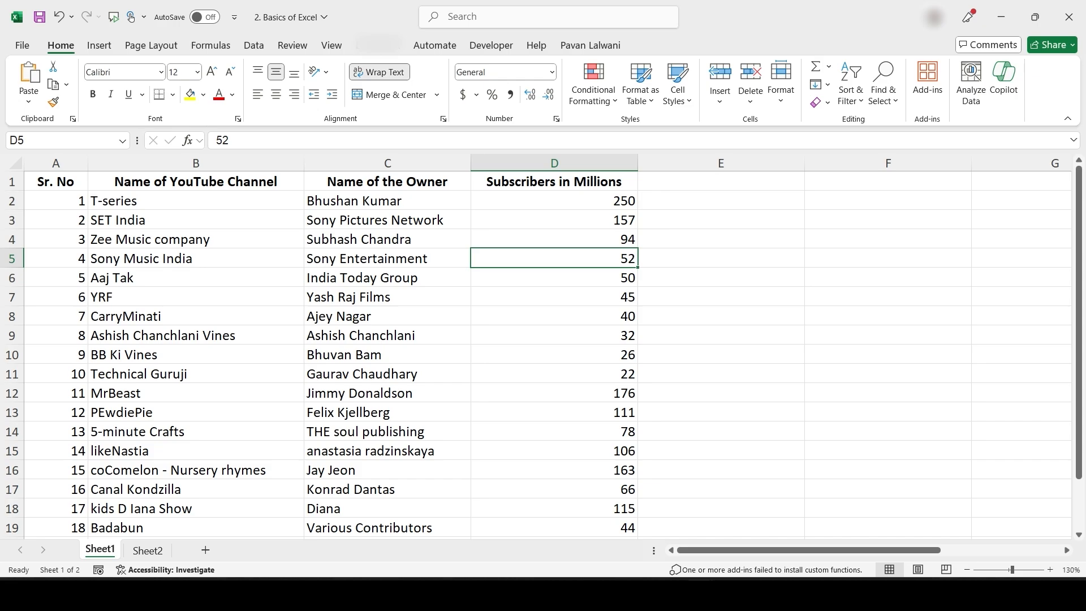
{"action": "left_click_drag", "start_coordinate": [55, 182], "coordinate": [554, 184]}
{"action": "key", "text": "ctrl+i"}
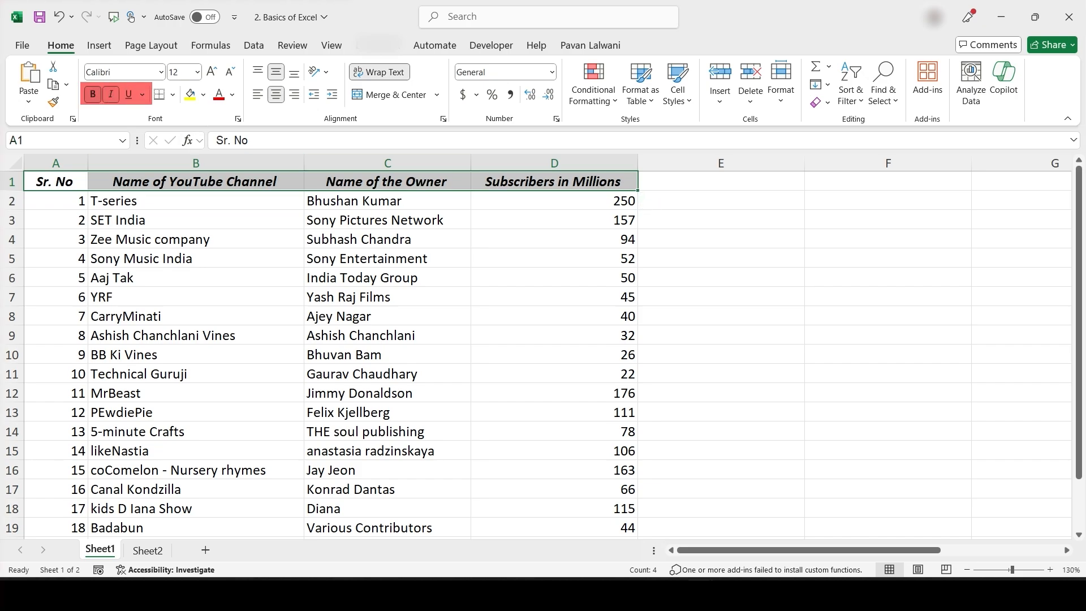
{"action": "left_click", "coordinate": [129, 94]}
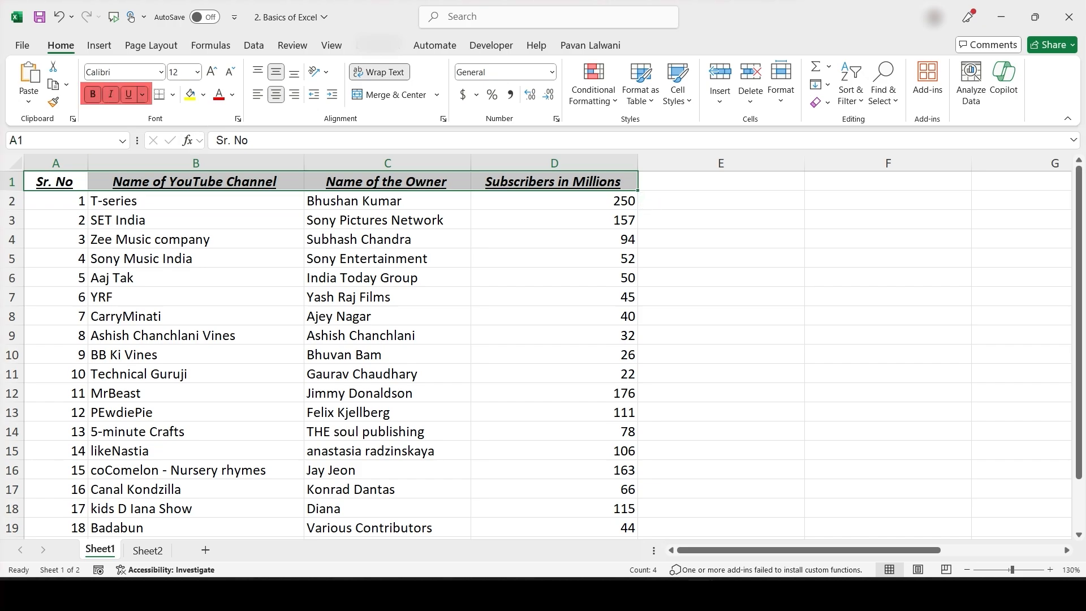
{"action": "left_click", "coordinate": [387, 335]}
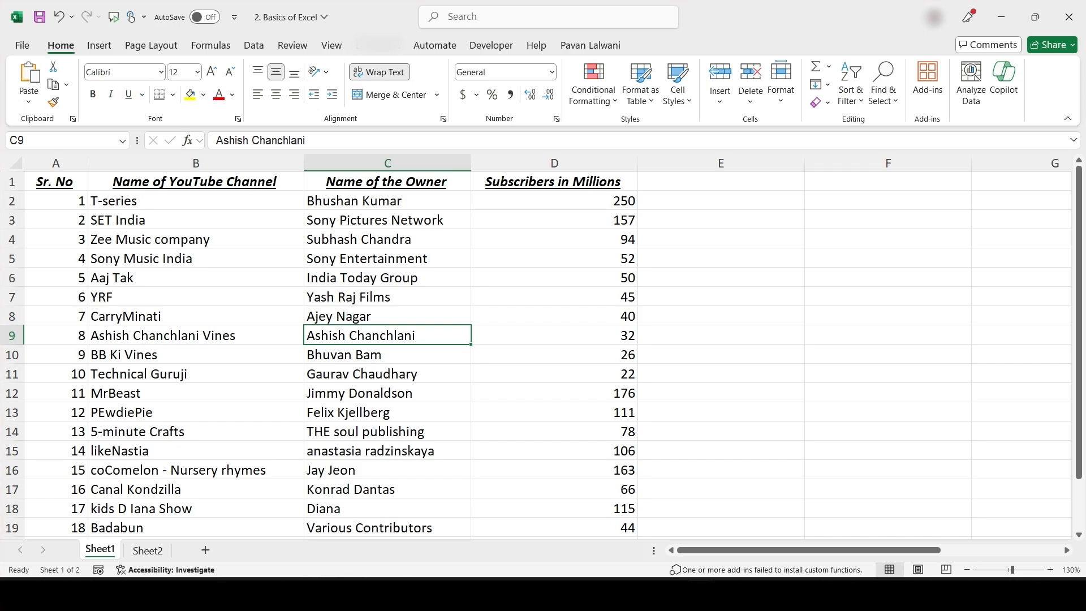
{"action": "left_click_drag", "start_coordinate": [55, 182], "coordinate": [554, 182]}
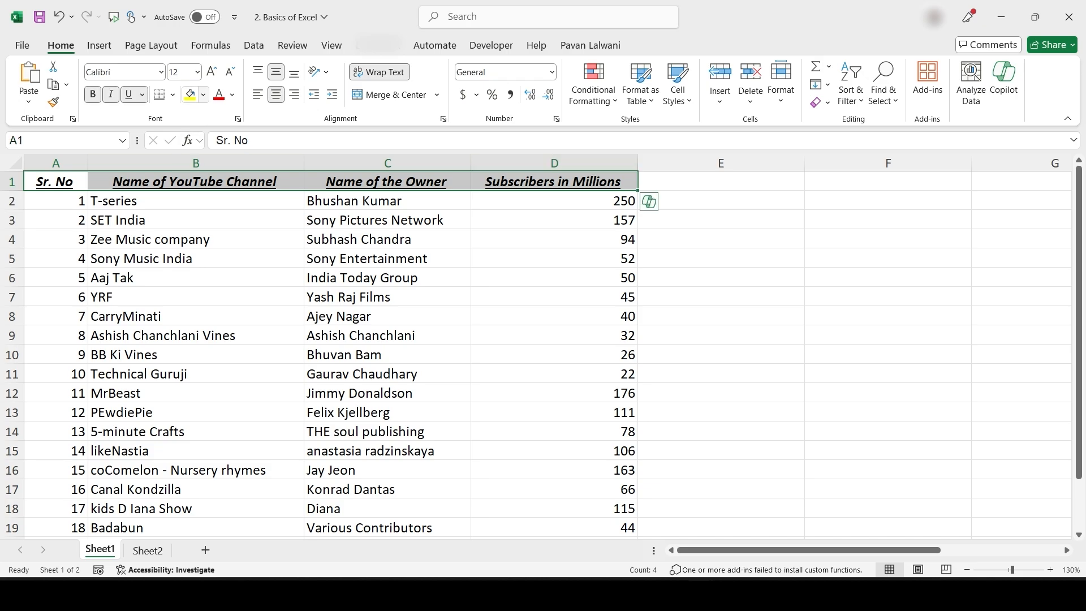
Fill header A1:D1 dark blue and change its text colour to white
{"action": "left_click", "coordinate": [203, 94]}
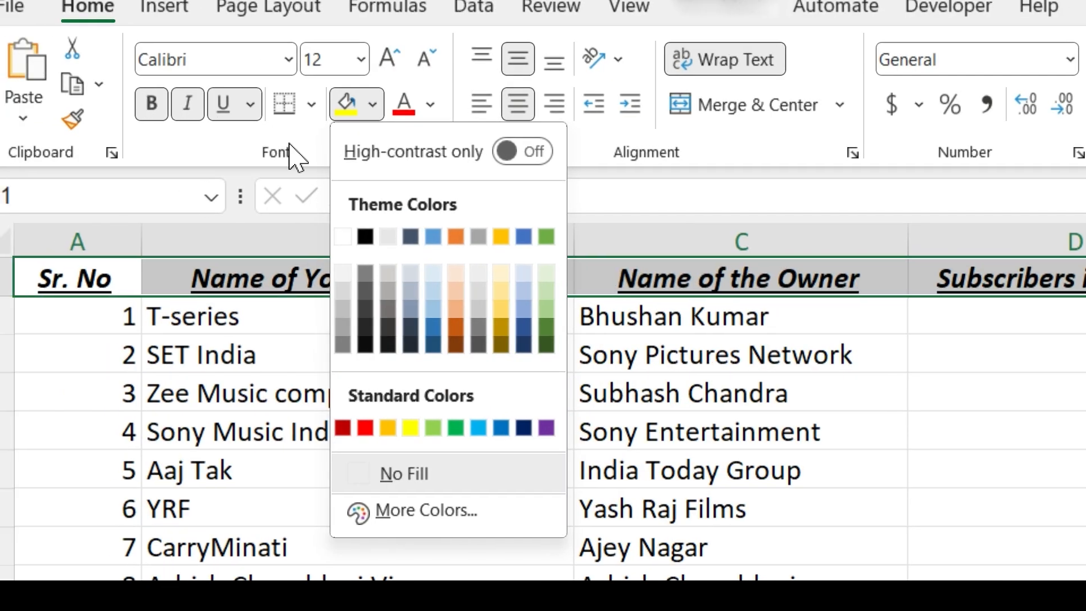
{"action": "left_click", "coordinate": [523, 430]}
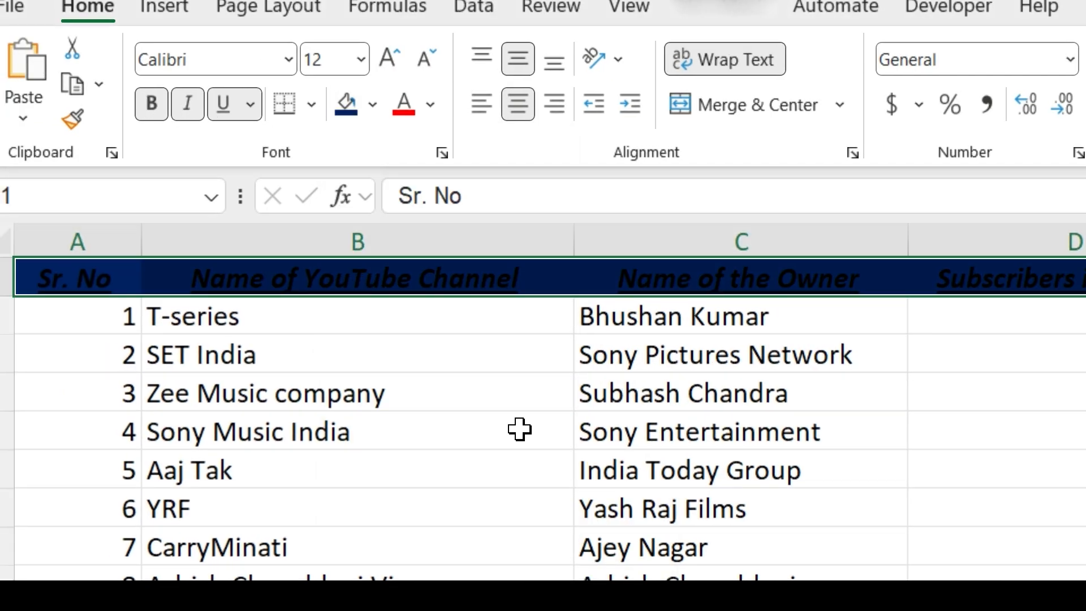
{"action": "left_click", "coordinate": [372, 106]}
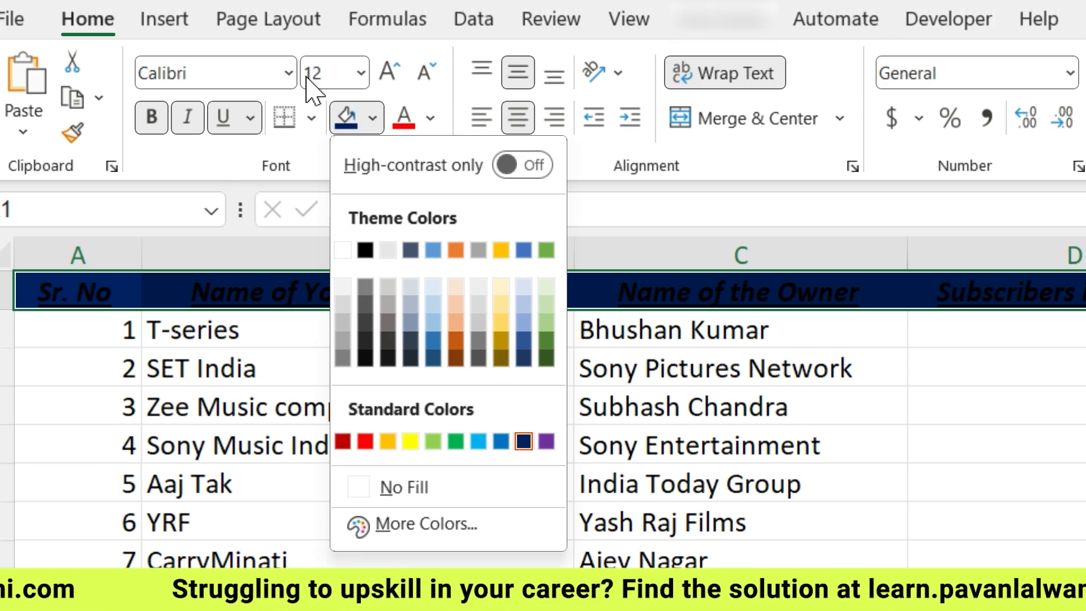
{"action": "left_click", "coordinate": [430, 104]}
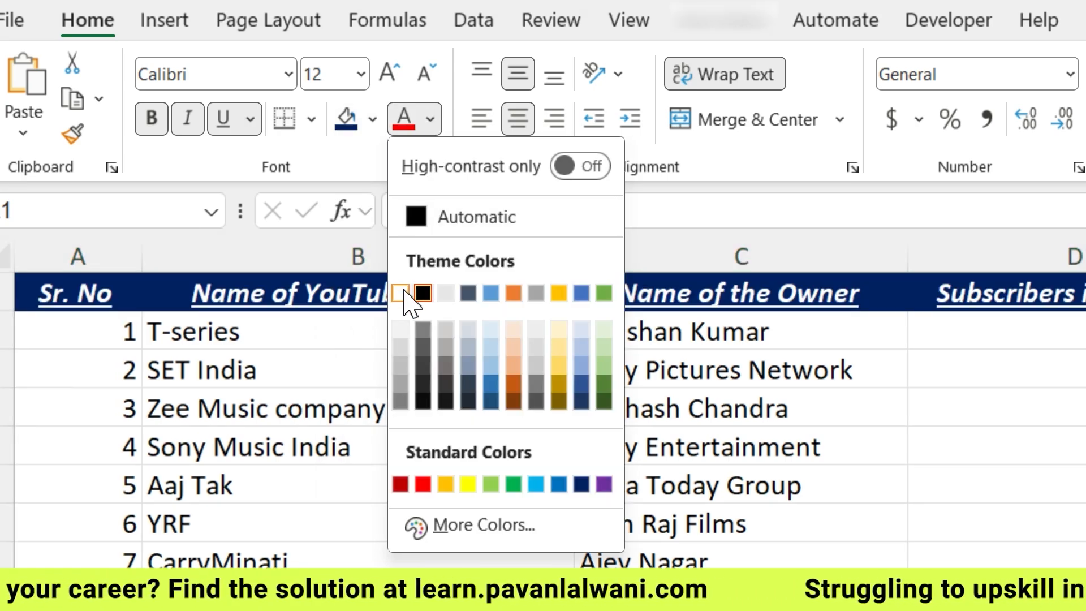
{"action": "left_click", "coordinate": [400, 293]}
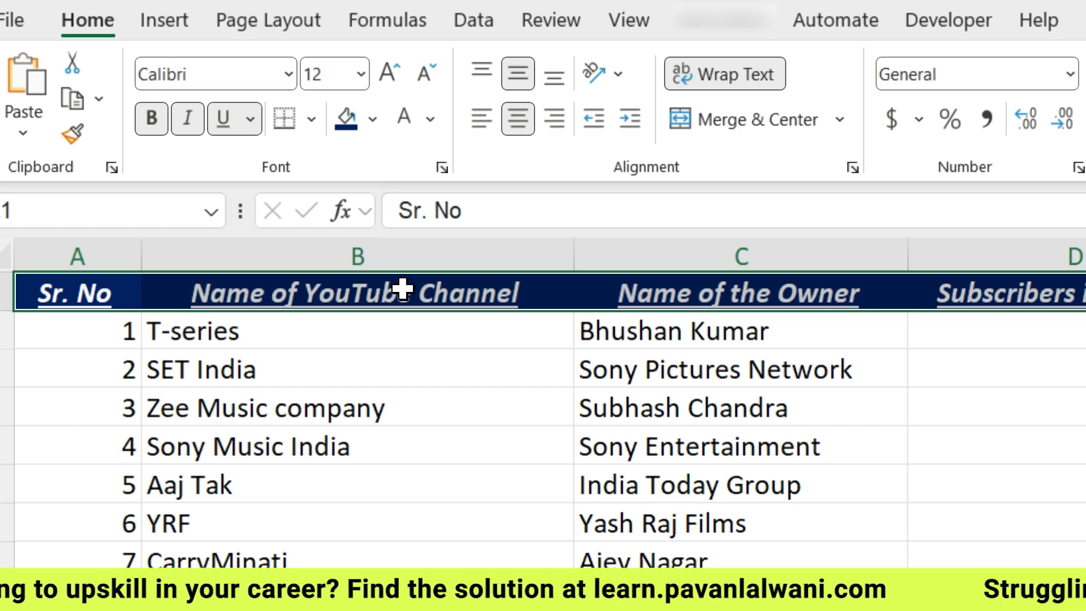
{"action": "key", "text": "ctrl+q"}
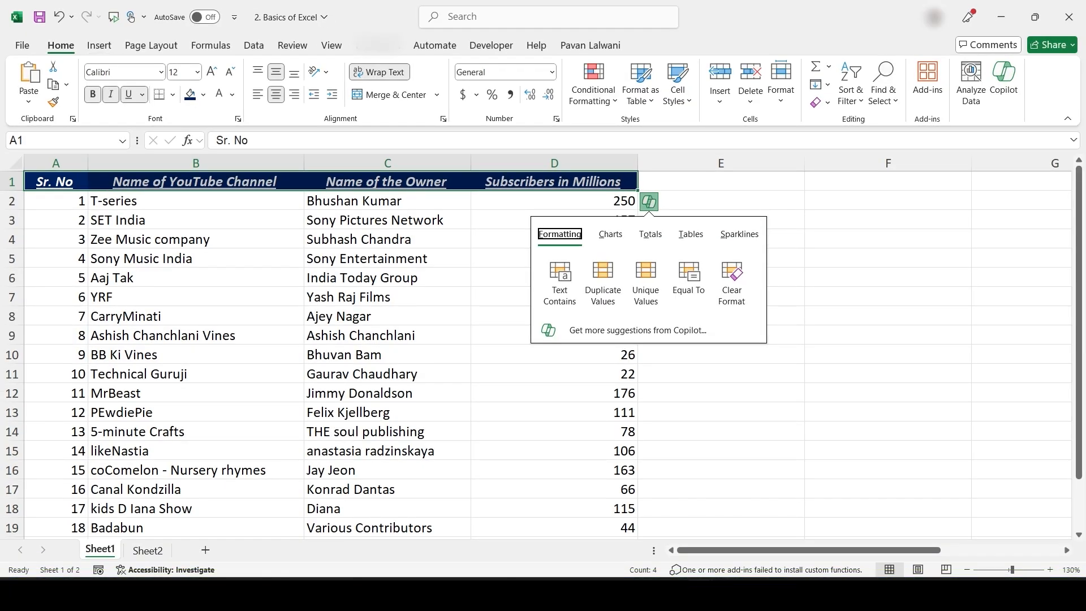
{"action": "left_click", "coordinate": [391, 478]}
{"action": "key", "text": "ctrl+z"}
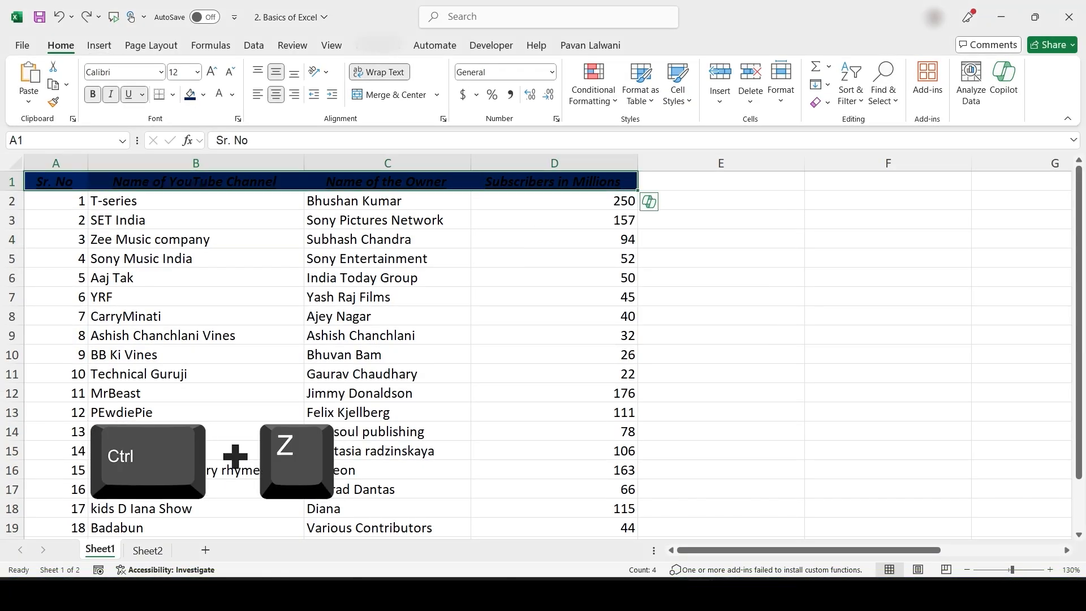
{"action": "key", "text": "ctrl+z"}
{"action": "key", "text": "ctrl+z"}
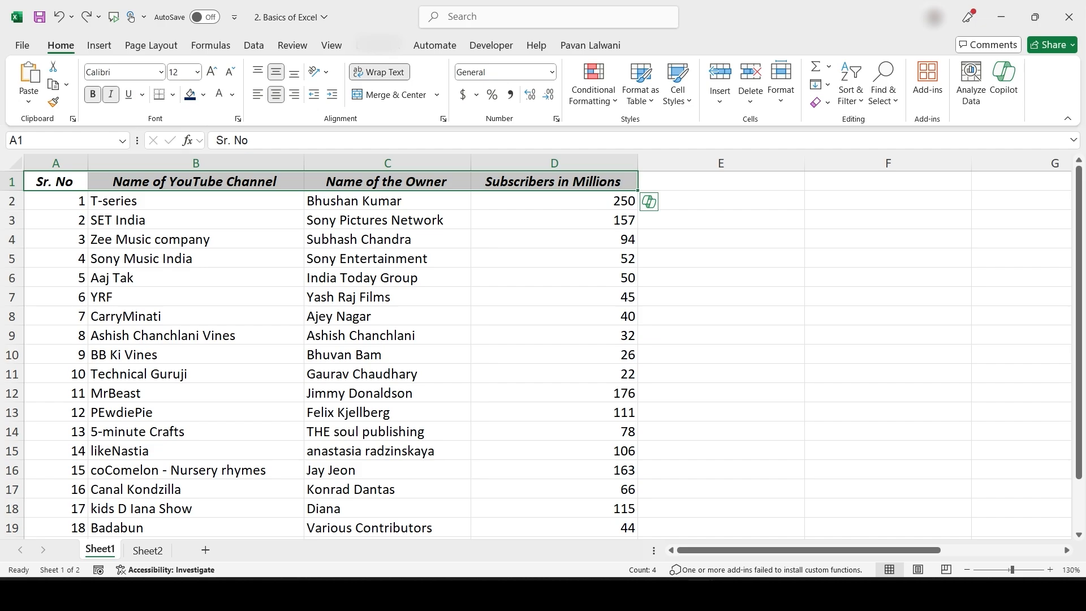
{"action": "key", "text": "ctrl+z"}
{"action": "key", "text": "ctrl+z"}
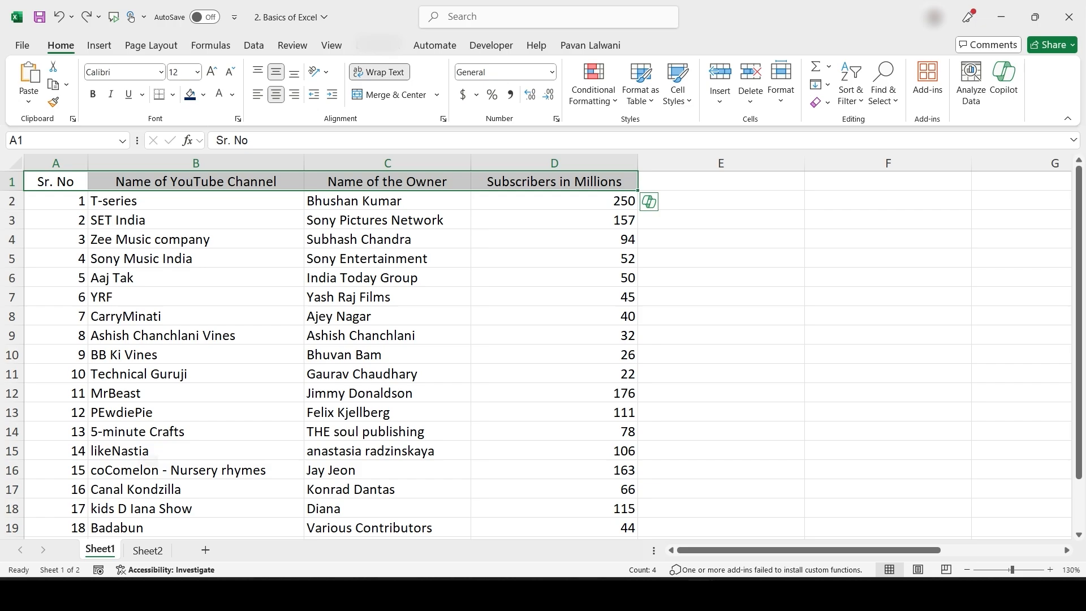
{"action": "key", "text": "ctrl+z"}
{"action": "key", "text": "ctrl+y"}
{"action": "key", "text": "ctrl+y"}
{"action": "key", "text": "ctrl+y"}
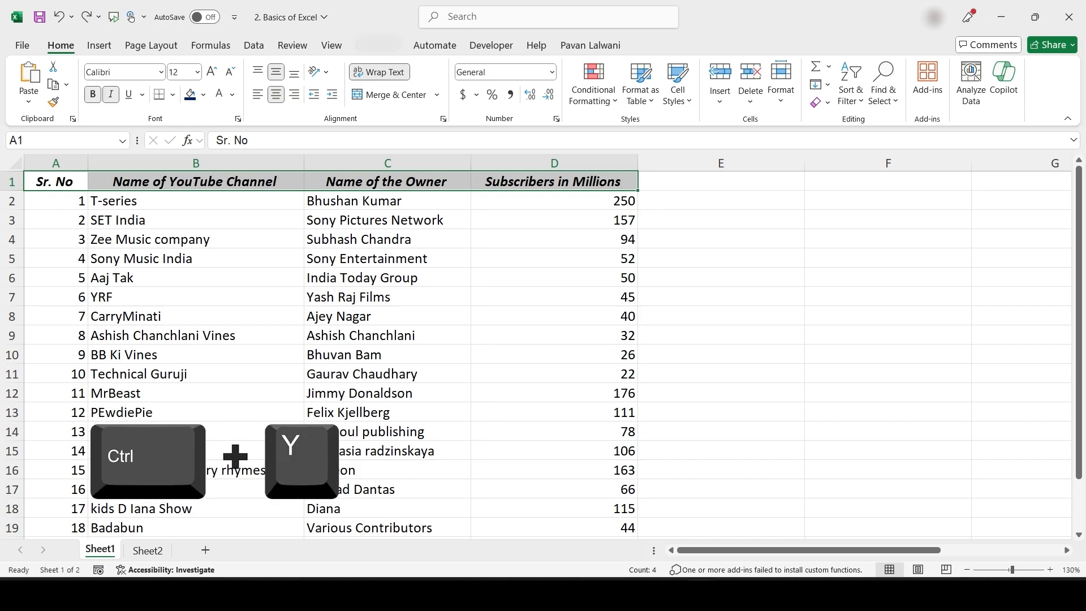
{"action": "key", "text": "ctrl+y"}
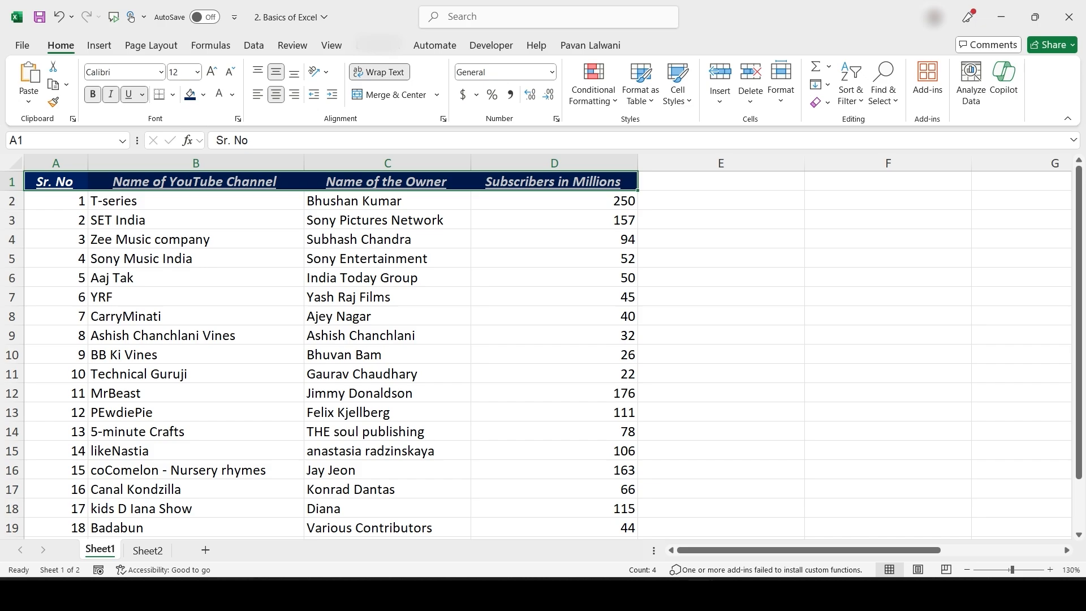
{"action": "key", "text": "ctrl+z"}
{"action": "key", "text": "ctrl+z"}
{"action": "key", "text": "ctrl+z"}
{"action": "left_click", "coordinate": [59, 17]}
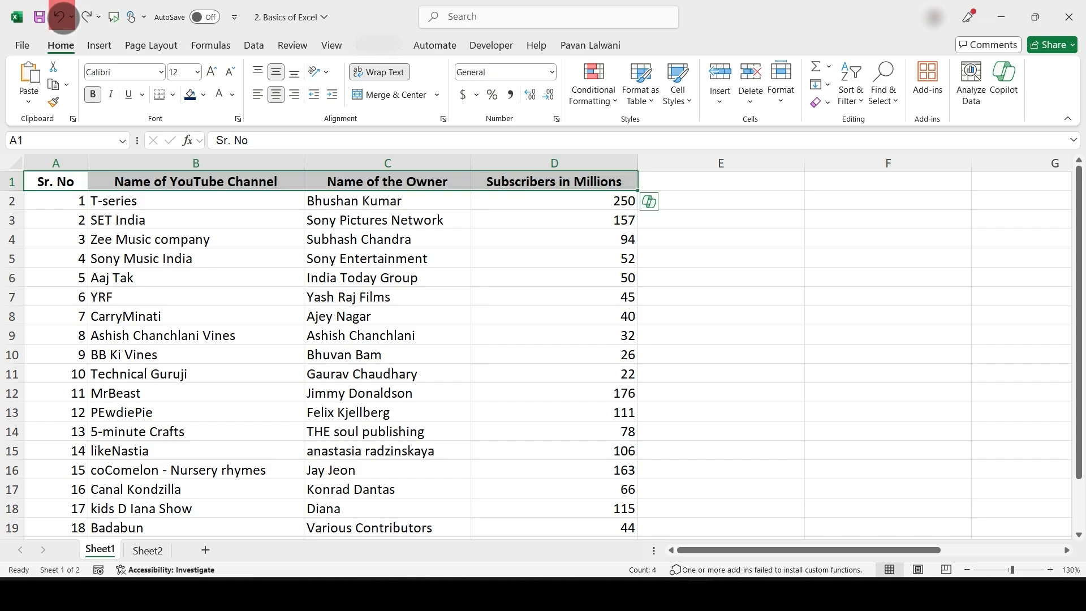
{"action": "left_click", "coordinate": [59, 17]}
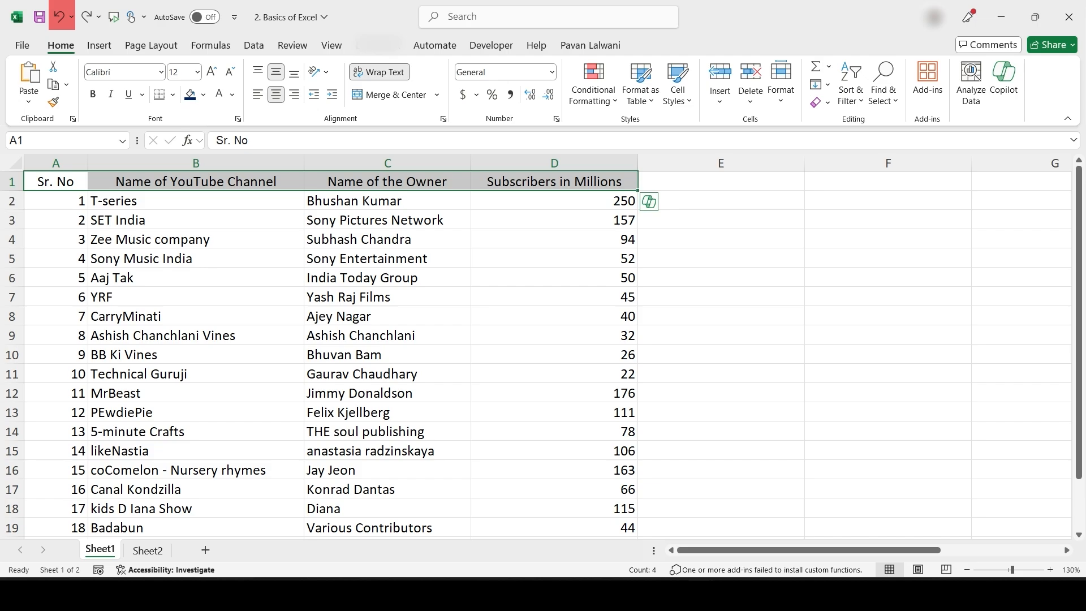
{"action": "left_click", "coordinate": [87, 17]}
{"action": "left_click", "coordinate": [86, 17]}
{"action": "left_click", "coordinate": [87, 17]}
{"action": "left_click", "coordinate": [86, 17]}
{"action": "left_click", "coordinate": [86, 17]}
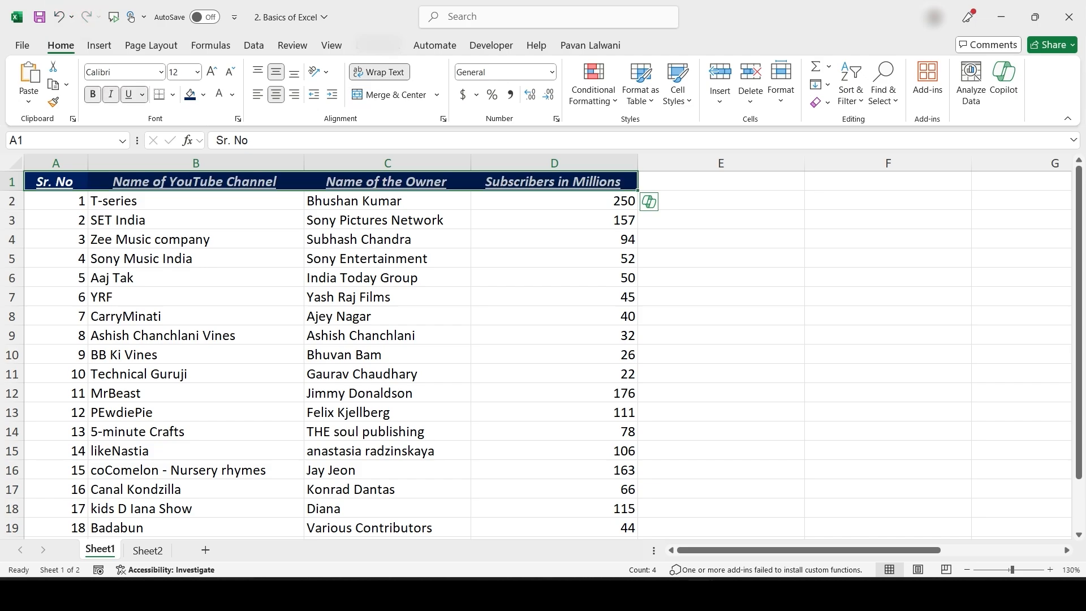
{"action": "left_click", "coordinate": [195, 297]}
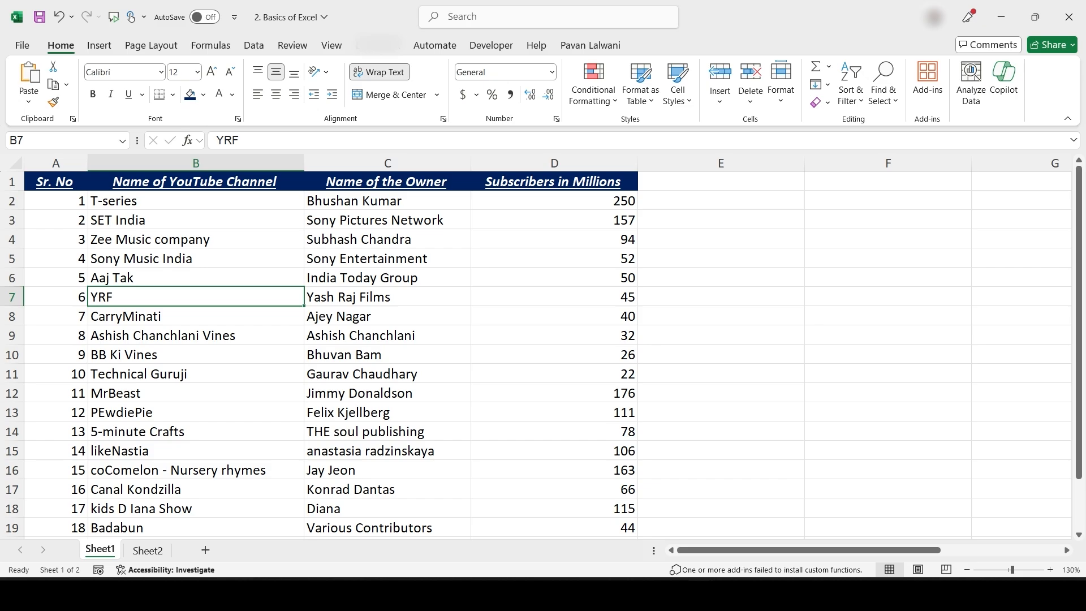
{"action": "left_click_drag", "start_coordinate": [56, 182], "coordinate": [555, 297]}
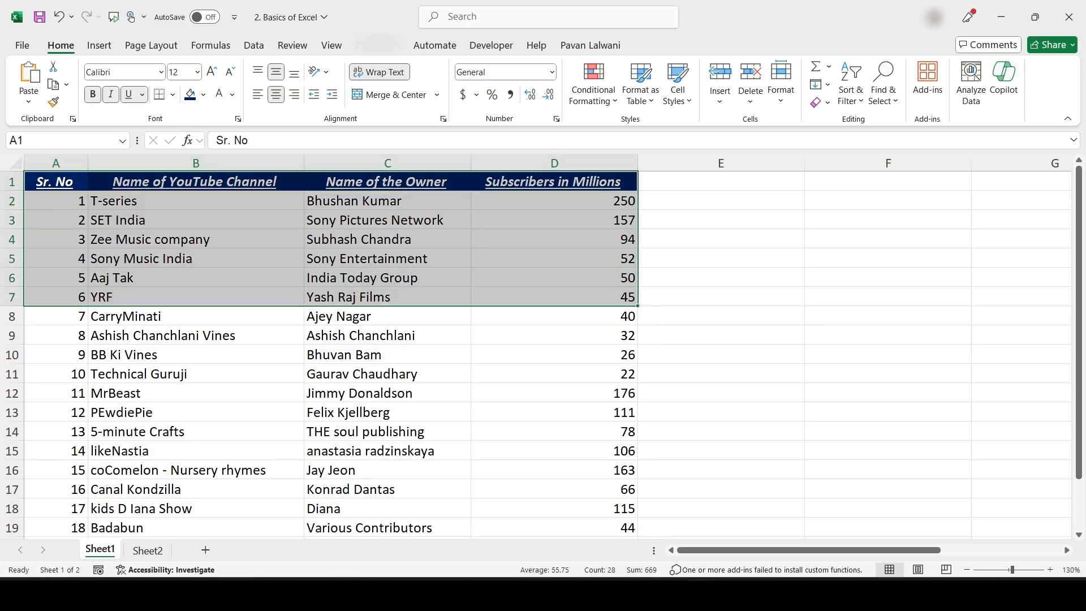
{"action": "left_click", "coordinate": [196, 240]}
{"action": "left_click_drag", "start_coordinate": [554, 181], "coordinate": [56, 181]}
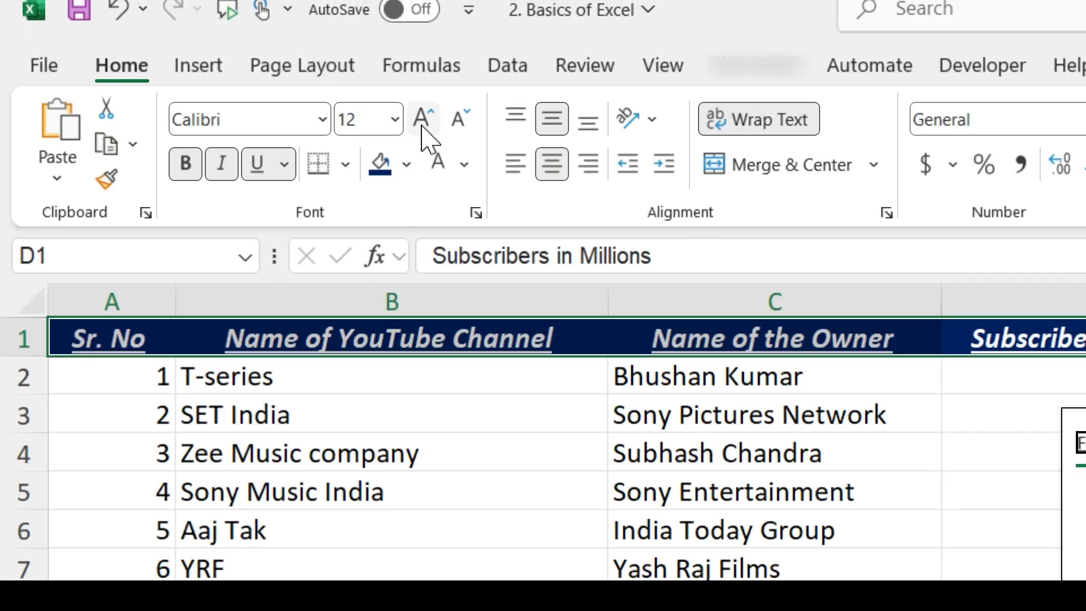
{"action": "left_click", "coordinate": [425, 122]}
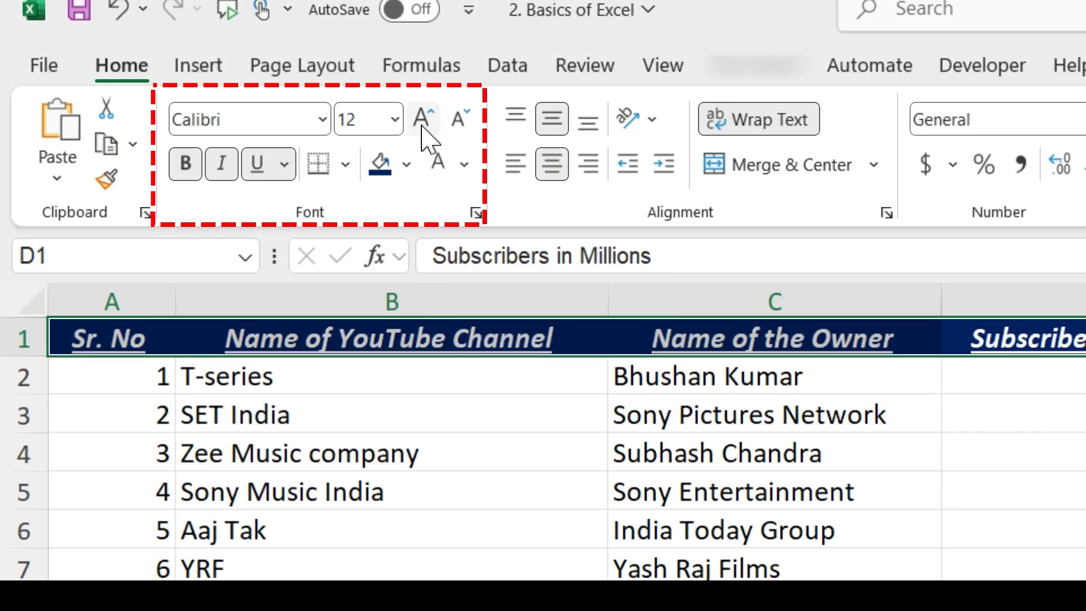
{"action": "left_click", "coordinate": [423, 122]}
{"action": "left_click", "coordinate": [423, 121]}
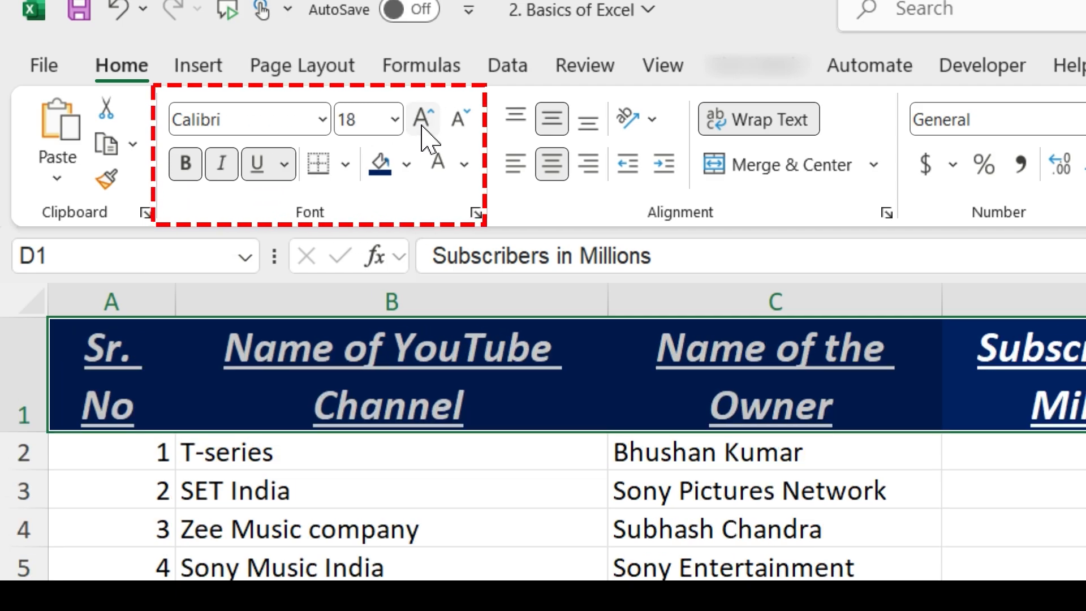
{"action": "left_click", "coordinate": [423, 125]}
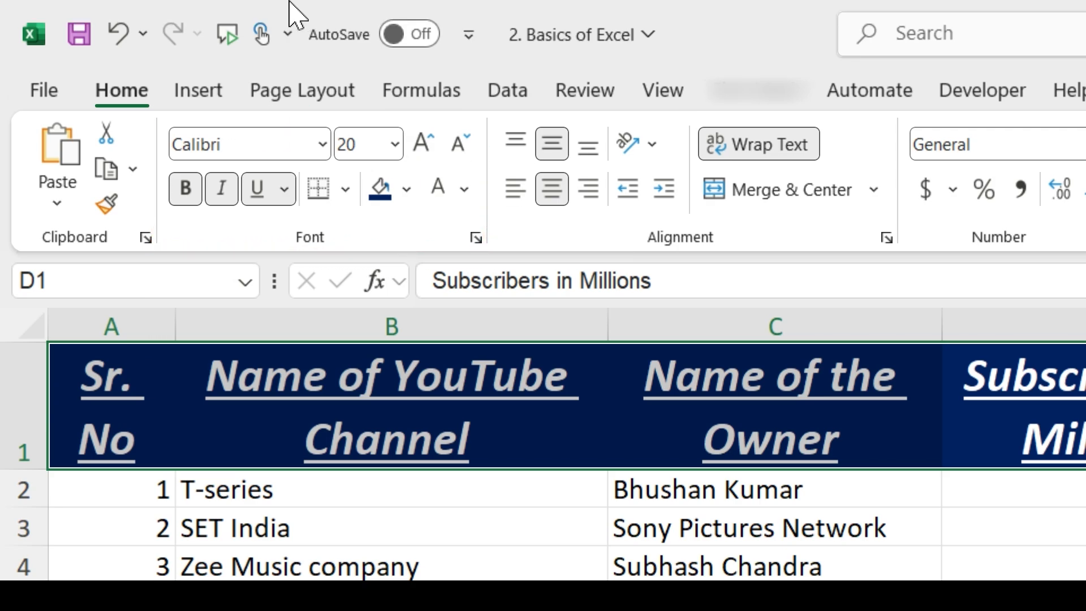
{"action": "left_click", "coordinate": [460, 146]}
{"action": "left_click", "coordinate": [459, 146]}
{"action": "left_click", "coordinate": [460, 146]}
{"action": "left_click", "coordinate": [460, 146]}
{"action": "left_click", "coordinate": [460, 146]}
{"action": "left_click", "coordinate": [426, 146]}
{"action": "left_click", "coordinate": [459, 146]}
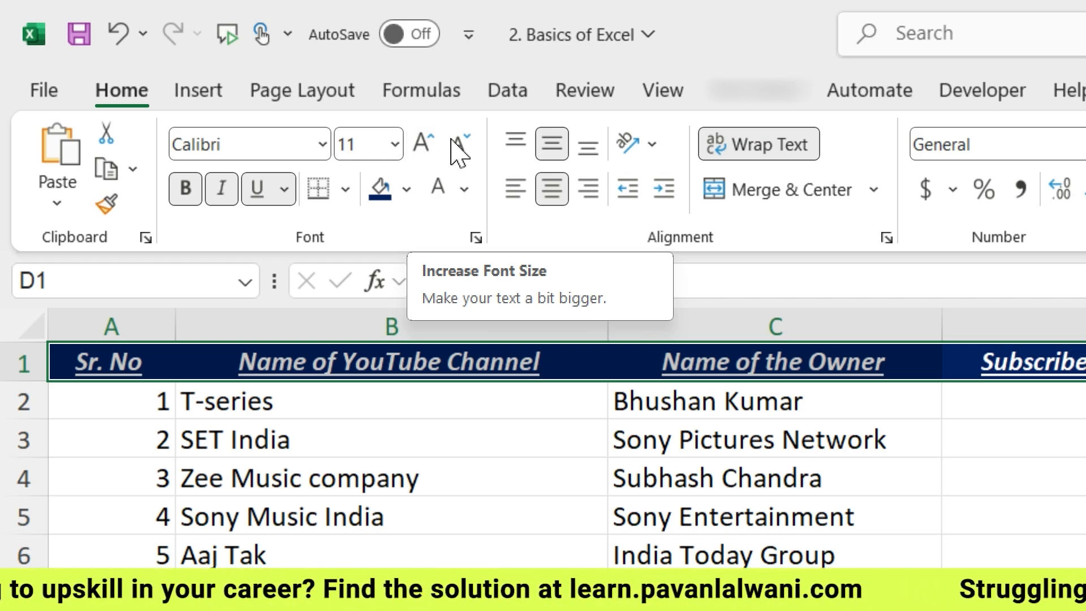
{"action": "left_click", "coordinate": [456, 149]}
{"action": "left_click", "coordinate": [456, 148]}
{"action": "left_click", "coordinate": [422, 146]}
{"action": "left_click", "coordinate": [422, 146]}
{"action": "left_click", "coordinate": [394, 146]}
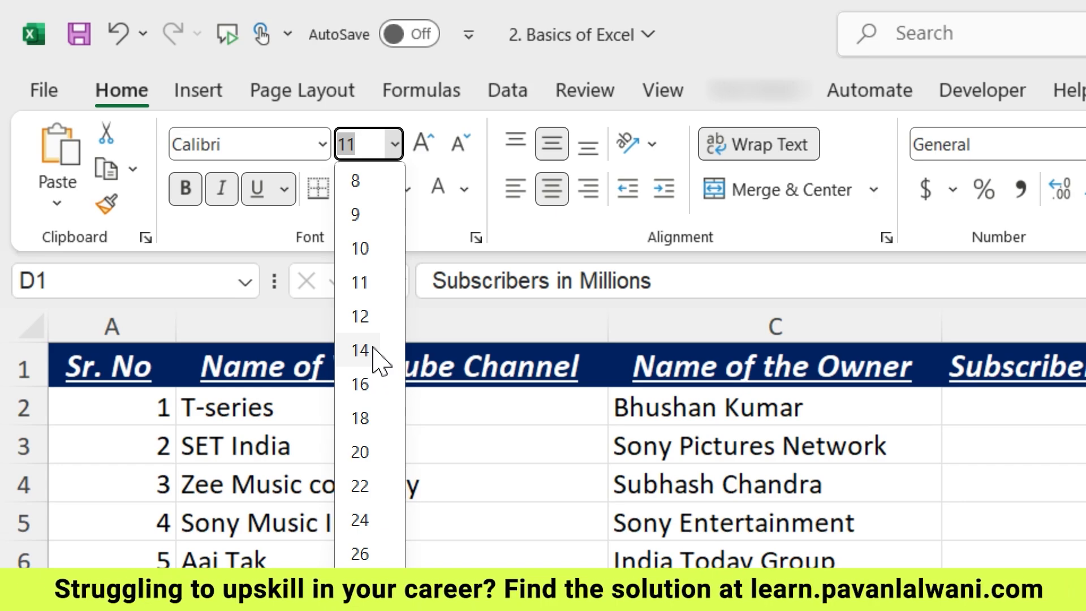
{"action": "left_click", "coordinate": [362, 315]}
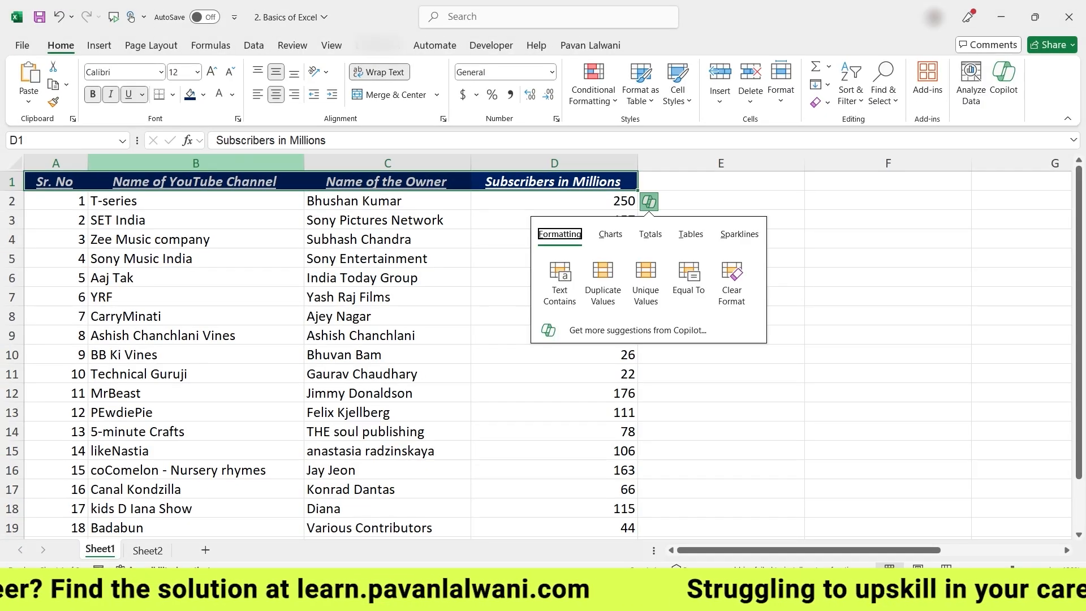
Select the whole table A1:D19 and open the Font name list
{"action": "left_click", "coordinate": [387, 240]}
{"action": "left_click_drag", "start_coordinate": [56, 182], "coordinate": [554, 528]}
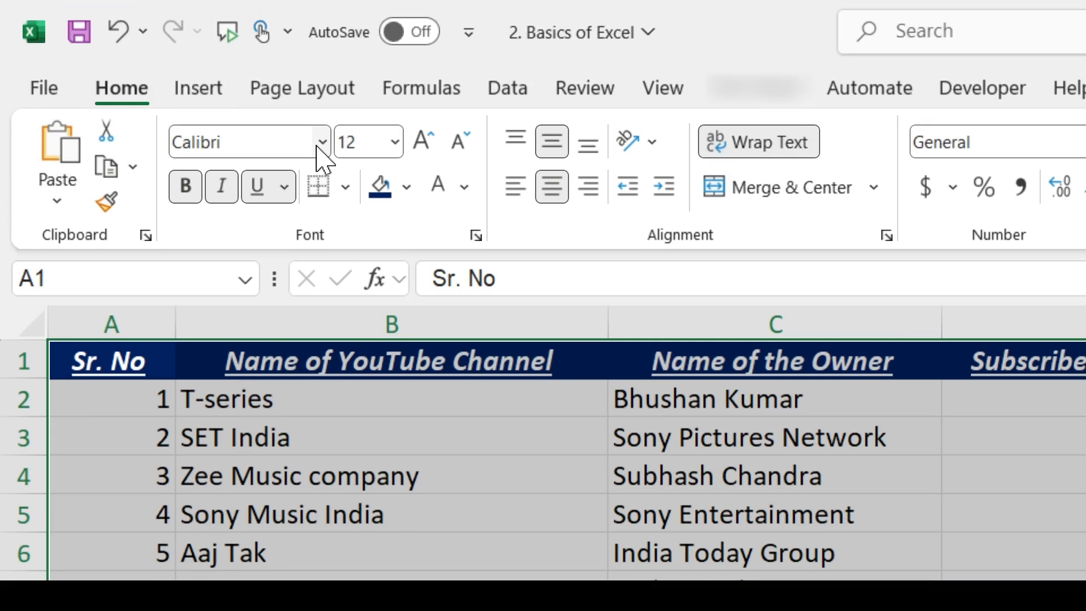
{"action": "left_click", "coordinate": [320, 144]}
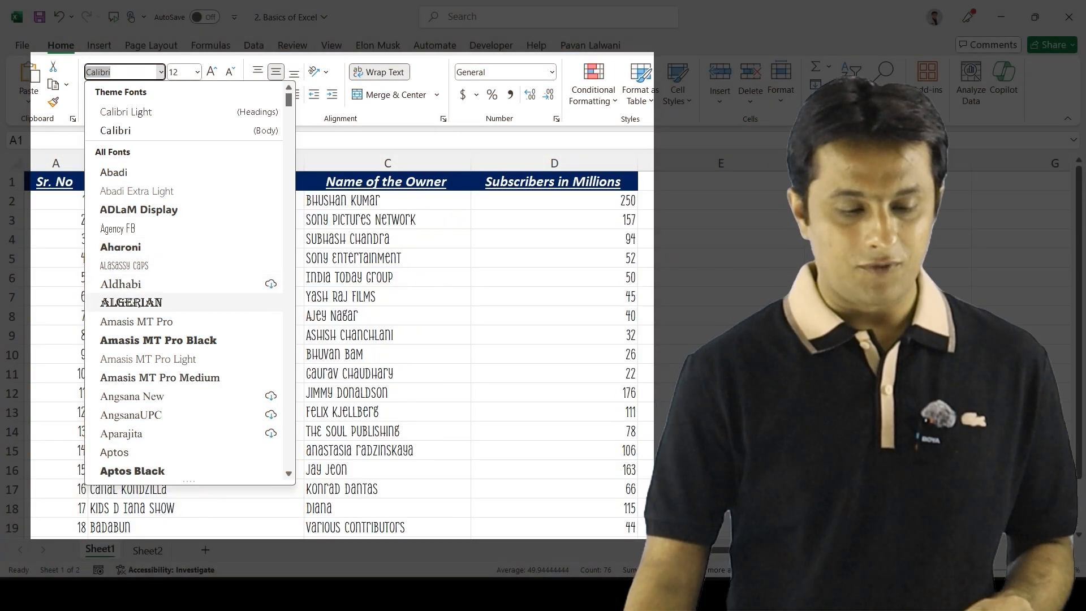
Browse the font list and dismiss it, keeping the table in Calibri
{"action": "scroll", "coordinate": [186, 339], "scroll_direction": "down", "scroll_amount": 6}
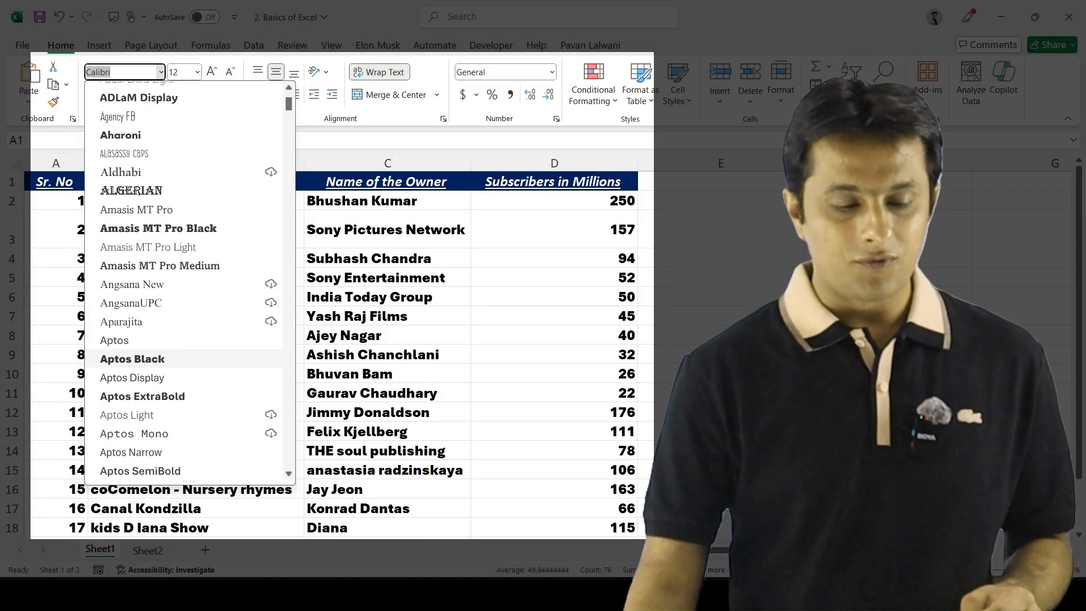
{"action": "scroll", "coordinate": [186, 362], "scroll_direction": "down", "scroll_amount": 2}
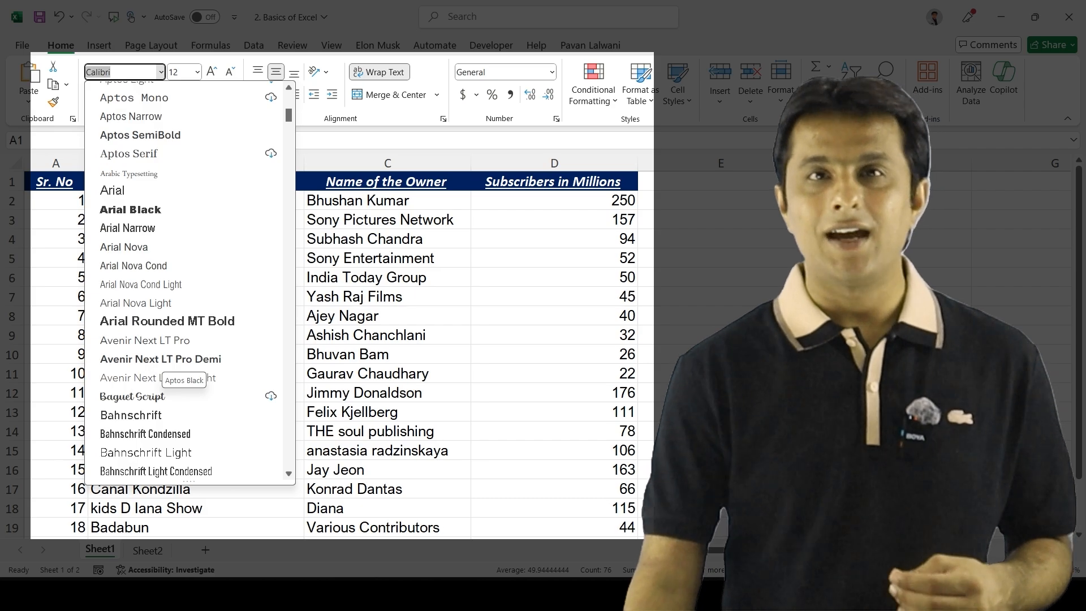
{"action": "scroll", "coordinate": [187, 362], "scroll_direction": "down", "scroll_amount": 2}
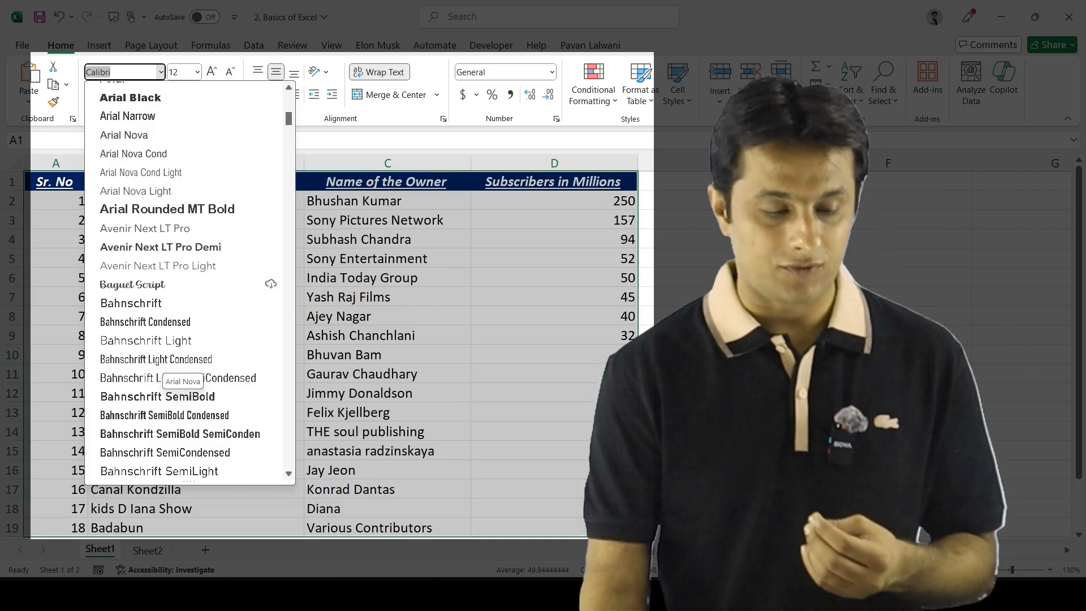
{"action": "scroll", "coordinate": [186, 373], "scroll_direction": "down", "scroll_amount": 4}
{"action": "scroll", "coordinate": [186, 391], "scroll_direction": "down", "scroll_amount": 4}
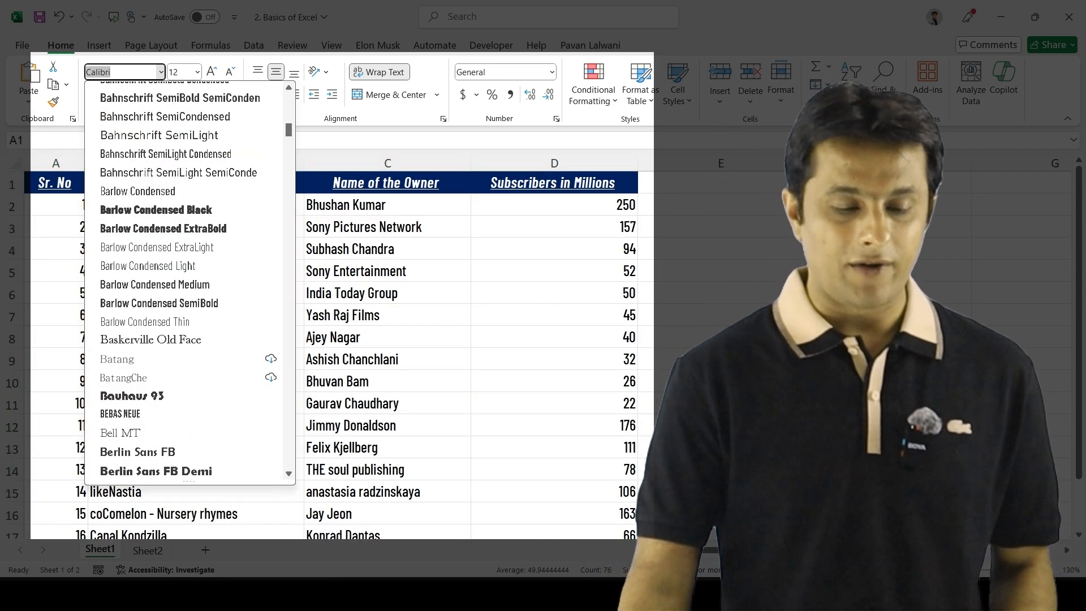
{"action": "scroll", "coordinate": [187, 407], "scroll_direction": "down", "scroll_amount": 2}
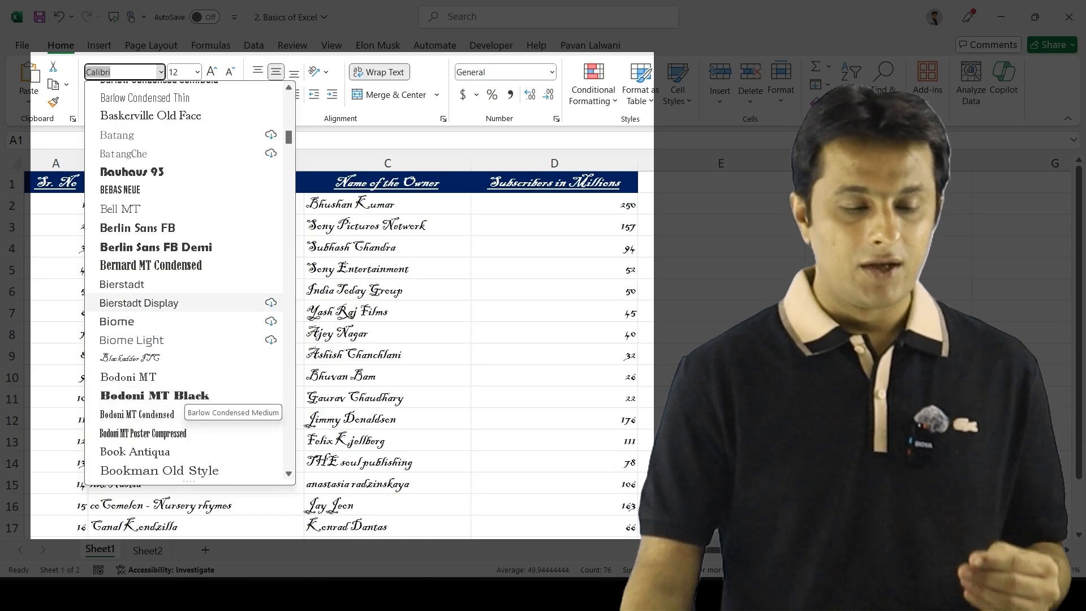
{"action": "scroll", "coordinate": [187, 413], "scroll_direction": "down", "scroll_amount": 15}
{"action": "scroll", "coordinate": [187, 283], "scroll_direction": "down", "scroll_amount": 20}
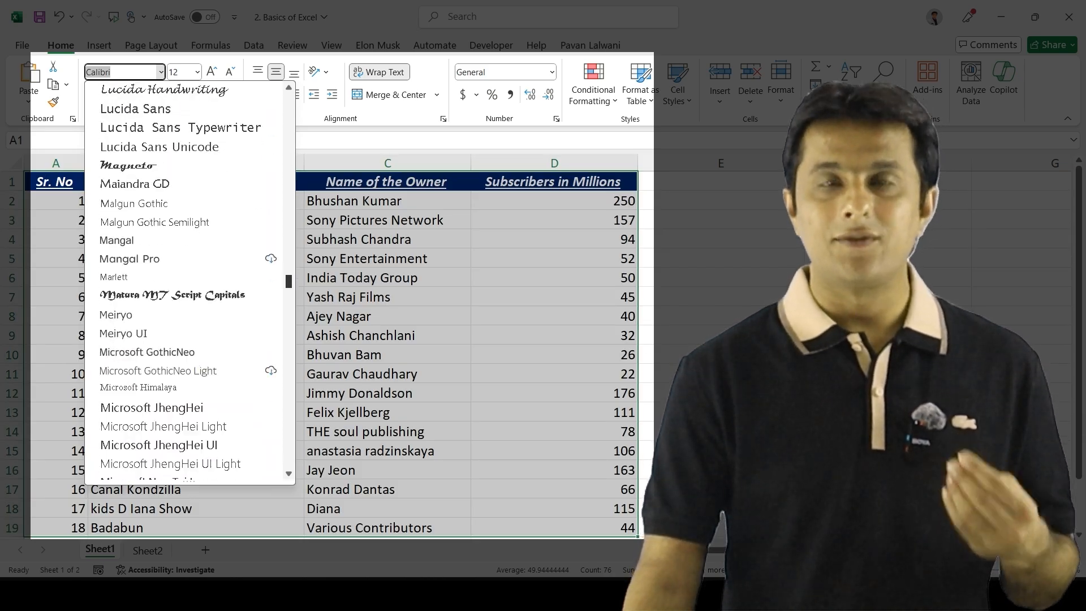
{"action": "scroll", "coordinate": [187, 283], "scroll_direction": "up", "scroll_amount": 20}
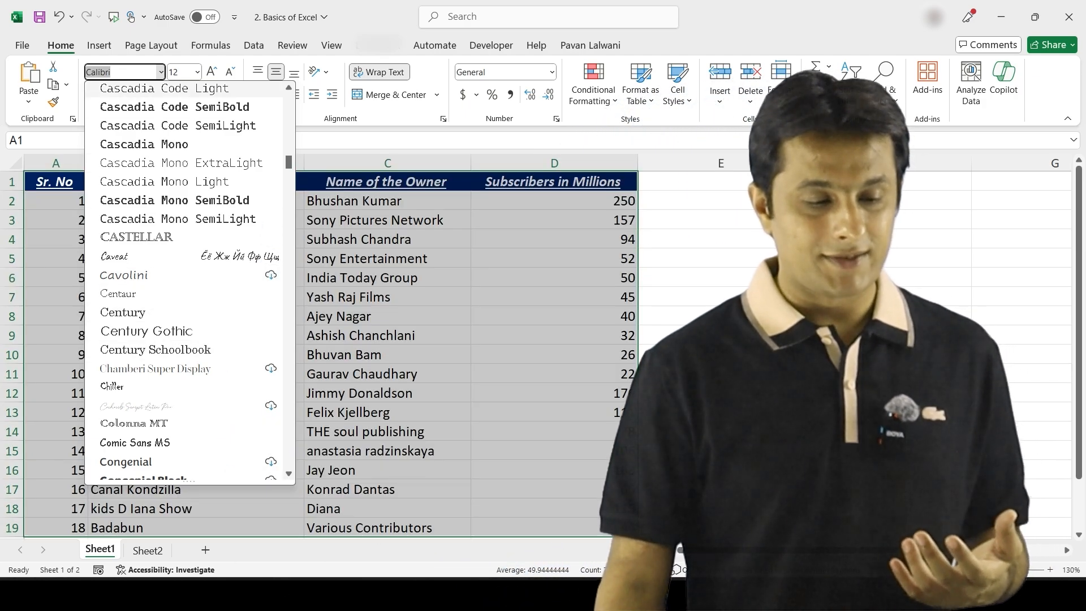
{"action": "key", "text": "Escape"}
{"action": "key", "text": "Escape"}
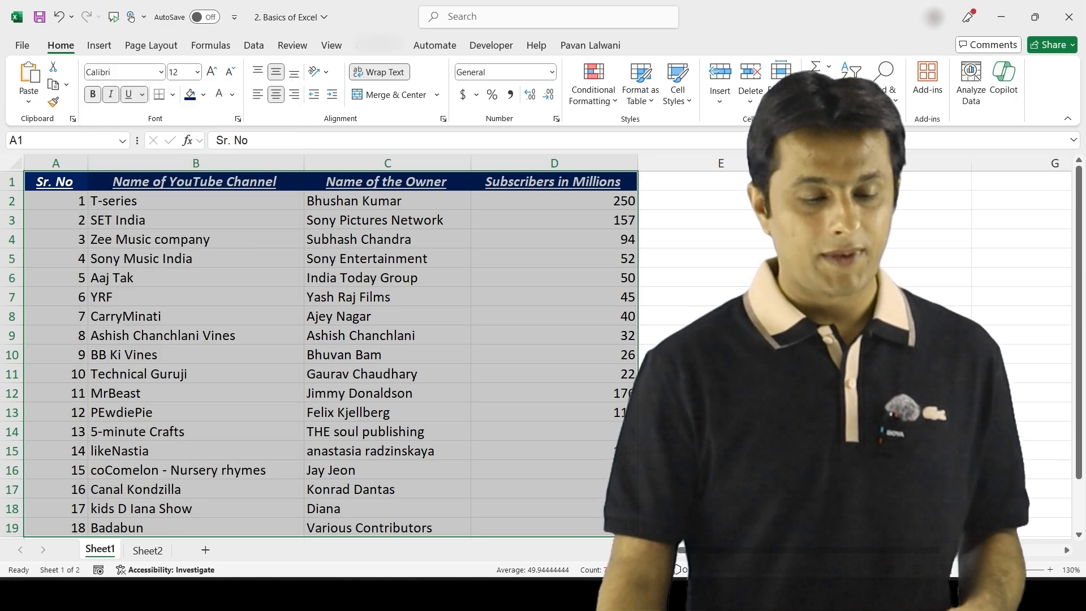
Apply All Borders to the whole channels table A1:D19
{"action": "left_click", "coordinate": [195, 240]}
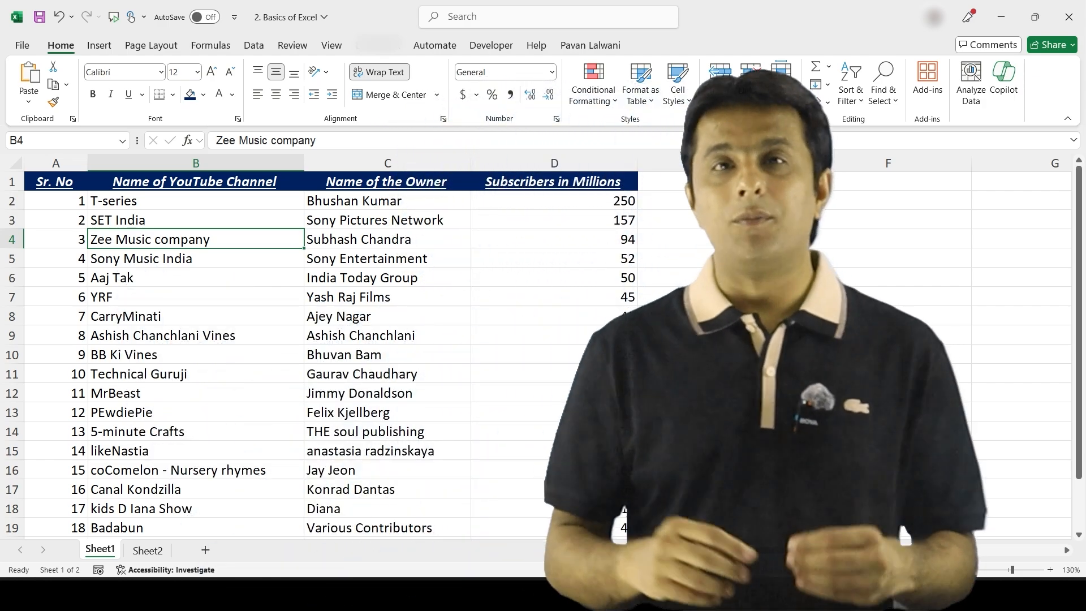
{"action": "left_click", "coordinate": [196, 297]}
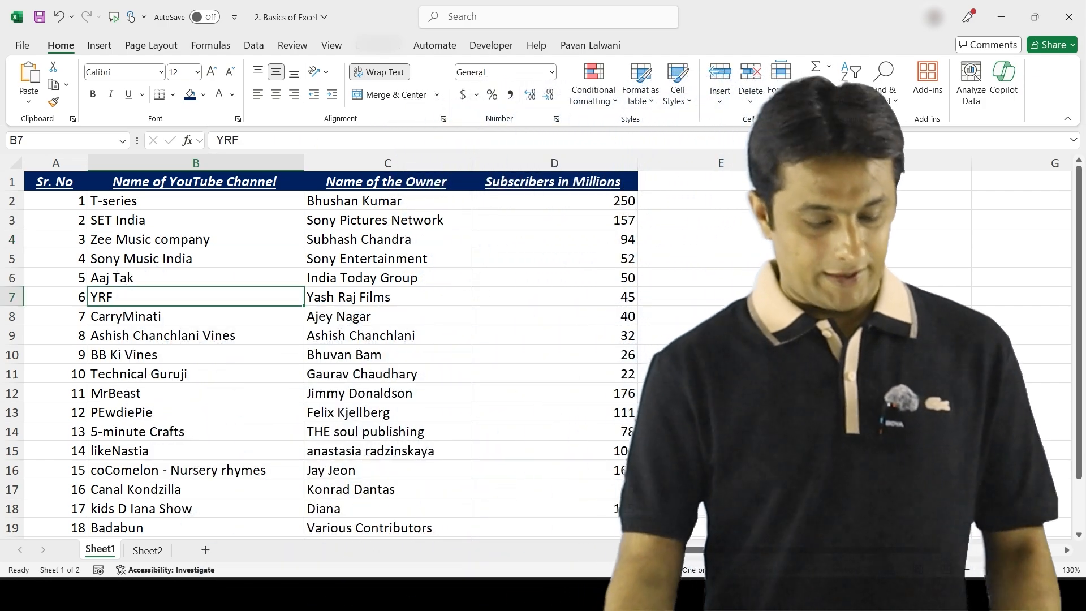
{"action": "key", "text": "ctrl+a"}
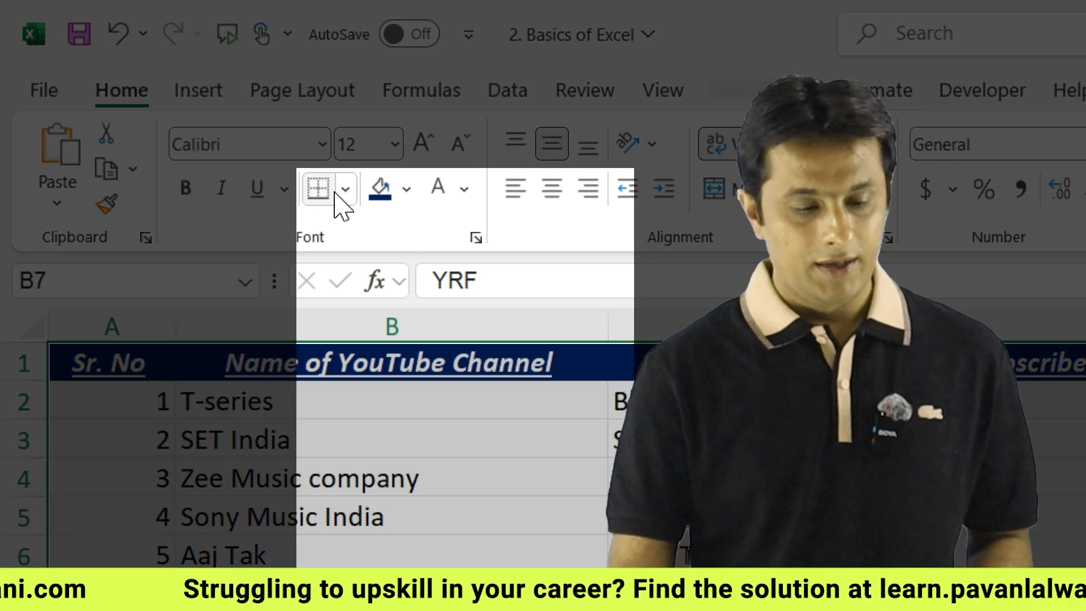
{"action": "left_click", "coordinate": [172, 95]}
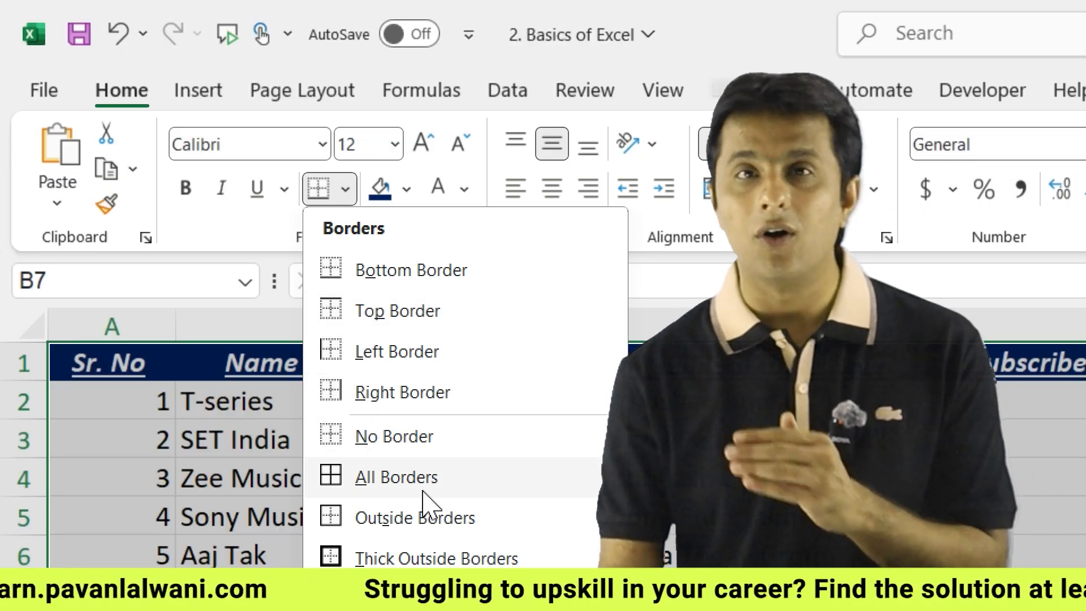
{"action": "left_click", "coordinate": [422, 490]}
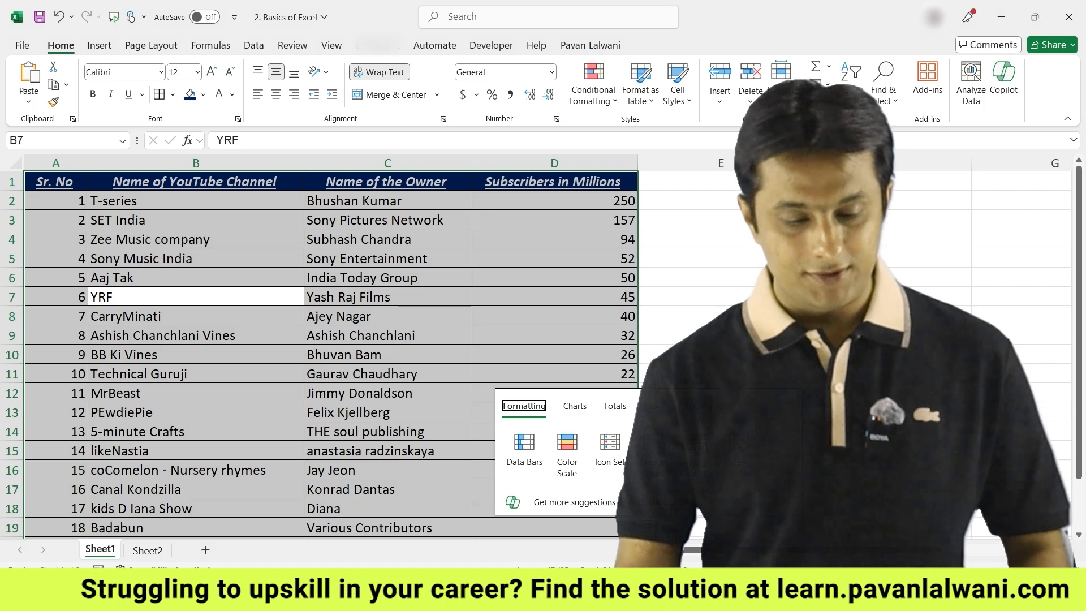
{"action": "left_click", "coordinate": [761, 201]}
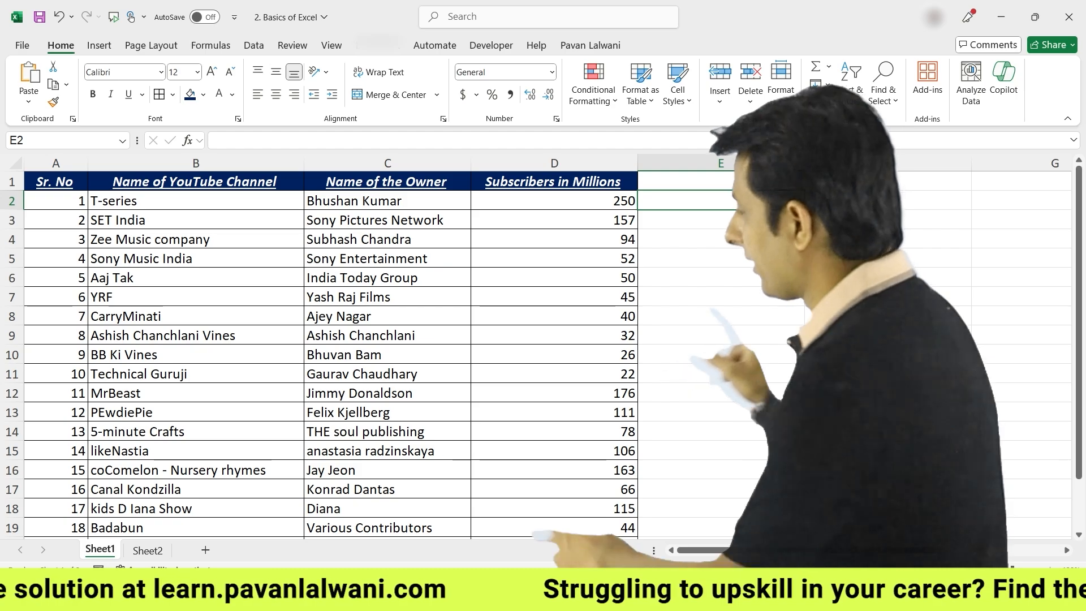
Turn off sheet gridlines in the View tab's Show group
{"action": "scroll", "coordinate": [629, 373], "scroll_direction": "down", "scroll_amount": 3}
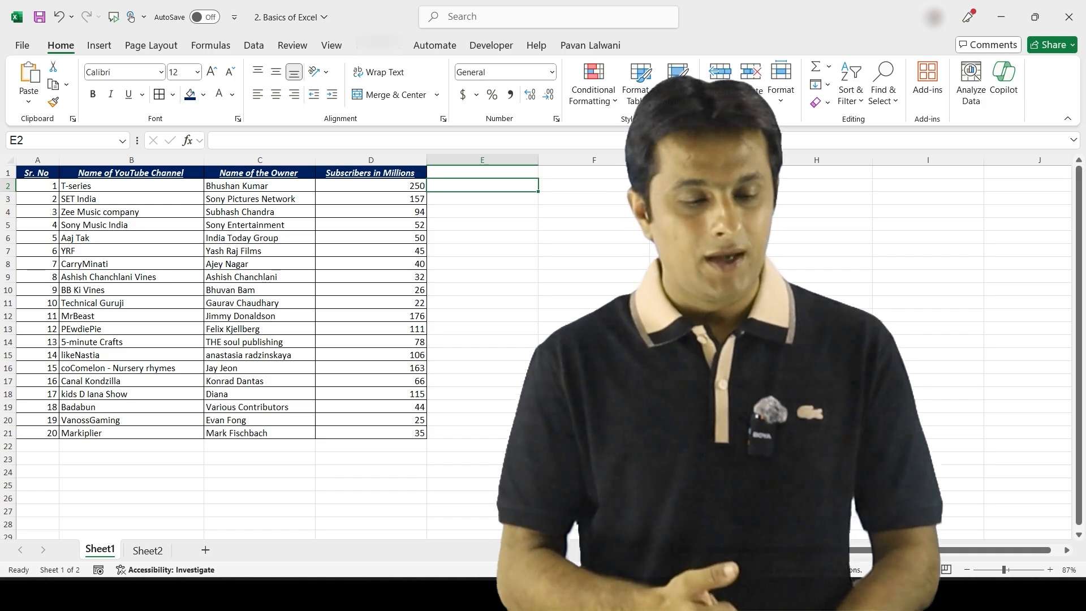
{"action": "left_click", "coordinate": [573, 290]}
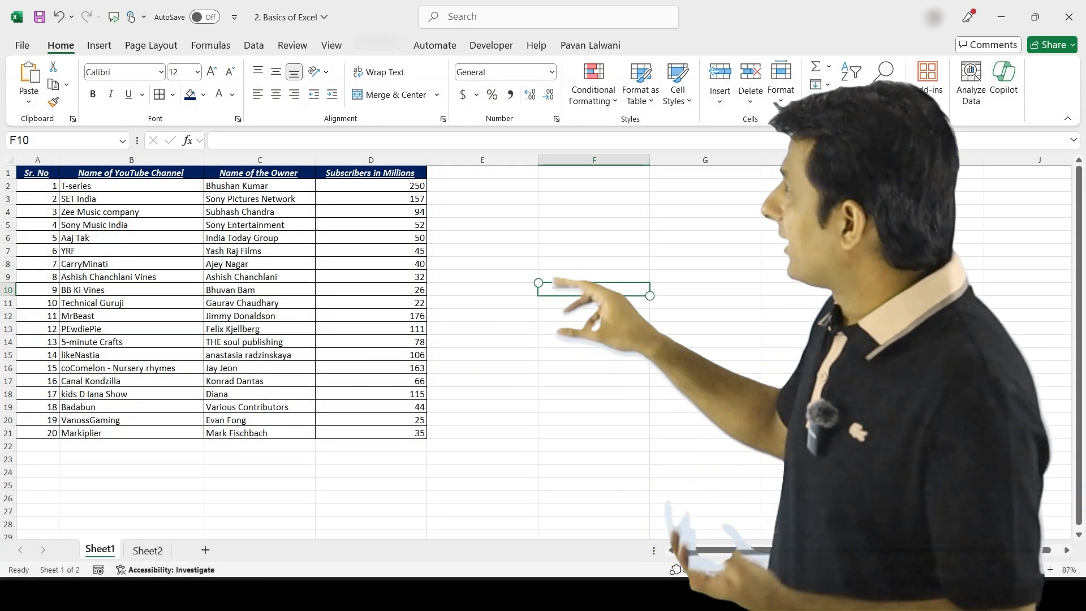
{"action": "left_click", "coordinate": [332, 45]}
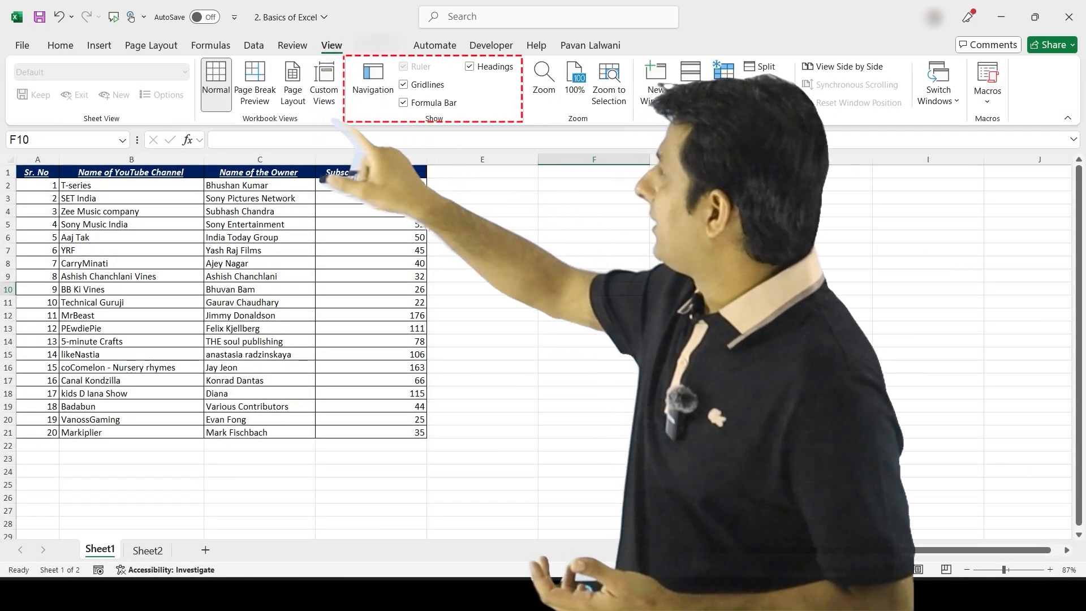
{"action": "left_click", "coordinate": [403, 85]}
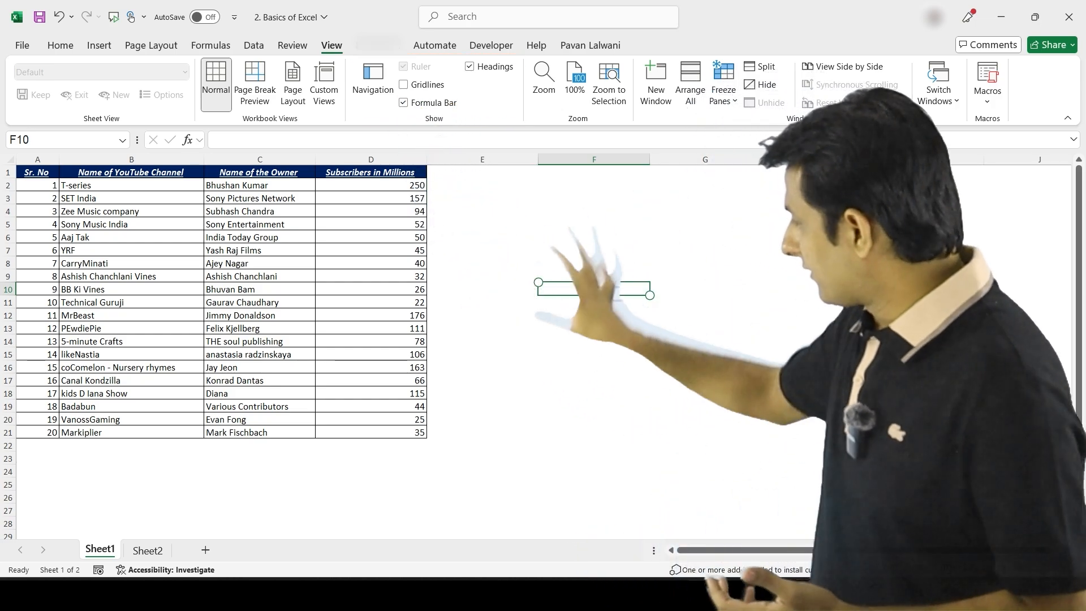
{"action": "left_click", "coordinate": [588, 419]}
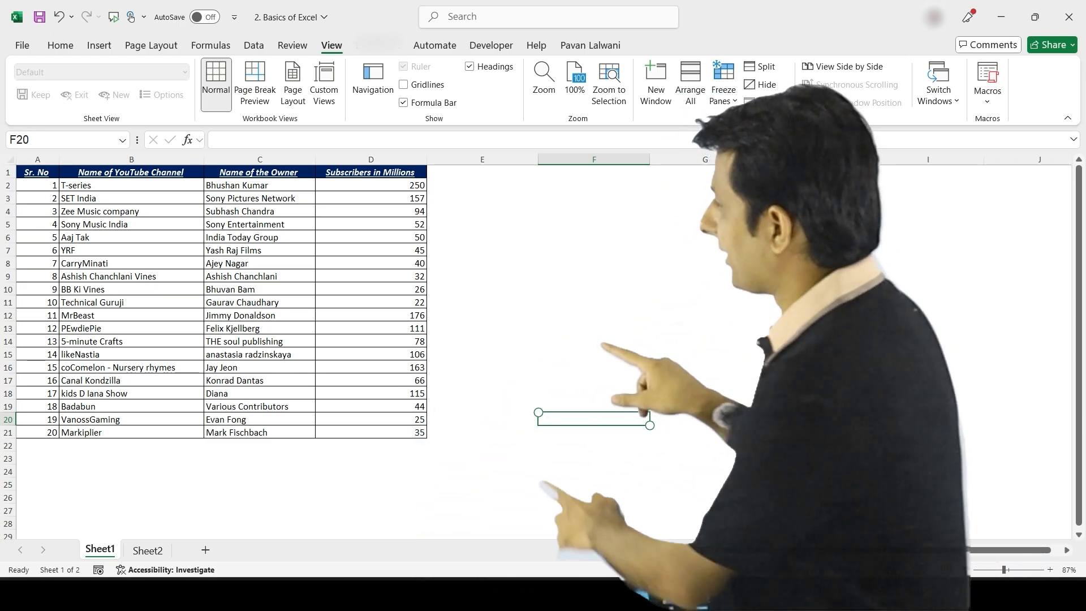
Fill row 9 (A9:D9, Ashish Chanchlani Vines) with orange
{"action": "scroll", "coordinate": [625, 411], "scroll_direction": "up", "scroll_amount": 3}
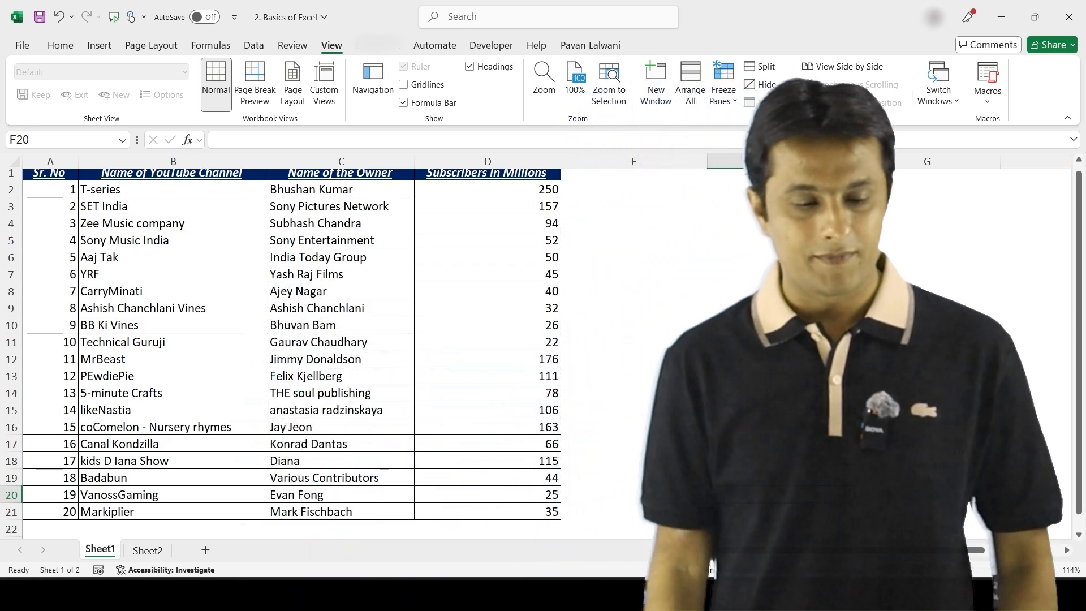
{"action": "scroll", "coordinate": [282, 339], "scroll_direction": "up", "scroll_amount": 1}
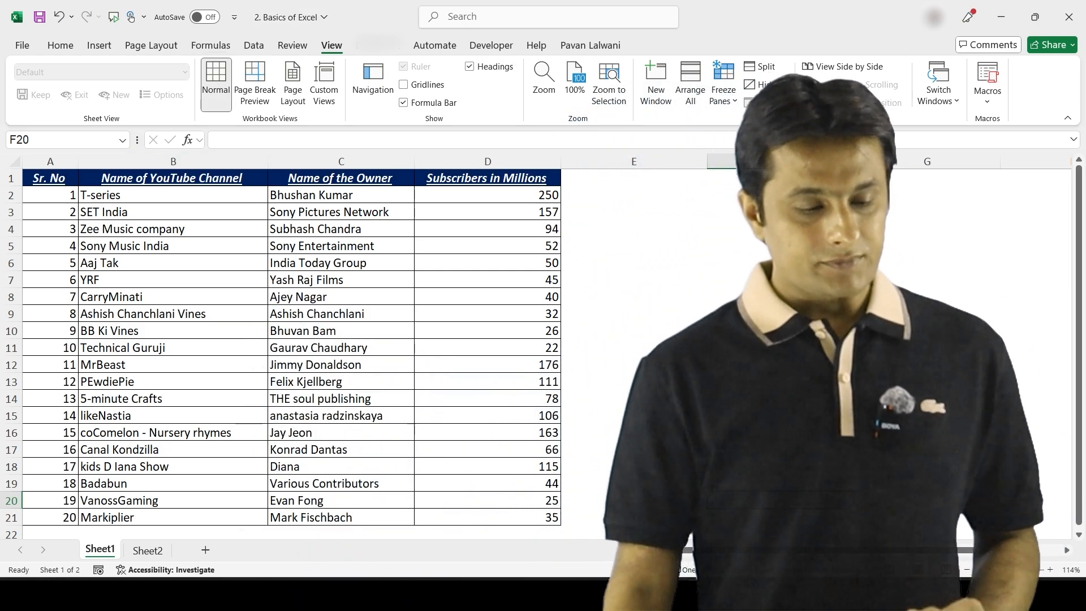
{"action": "left_click_drag", "start_coordinate": [51, 296], "coordinate": [488, 297]}
{"action": "left_click_drag", "start_coordinate": [51, 314], "coordinate": [488, 314]}
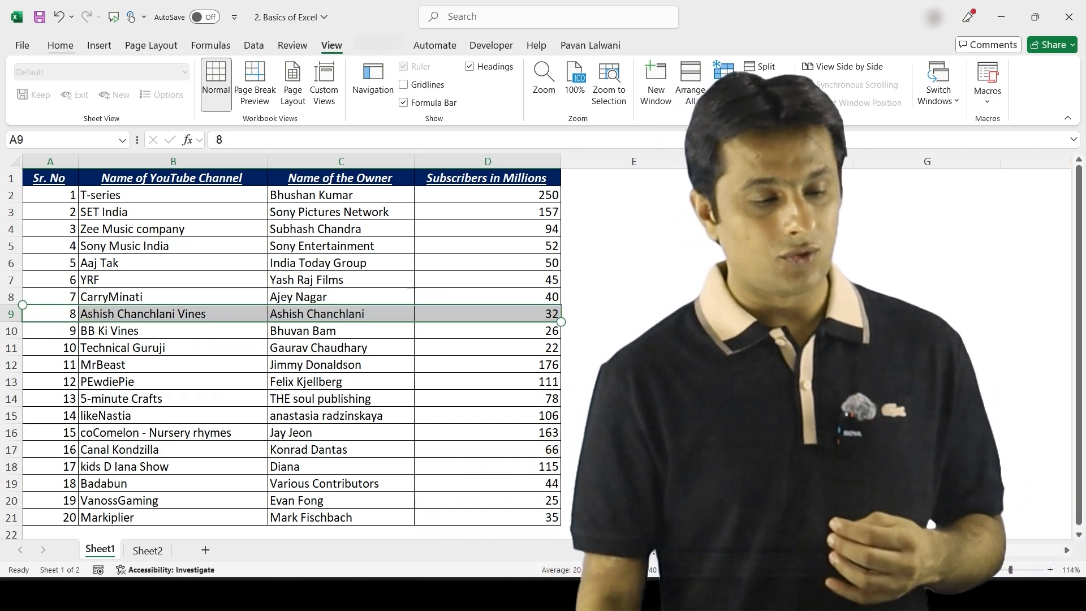
{"action": "left_click", "coordinate": [61, 46]}
{"action": "left_click", "coordinate": [50, 314]}
{"action": "left_click_drag", "start_coordinate": [79, 322], "coordinate": [560, 322]}
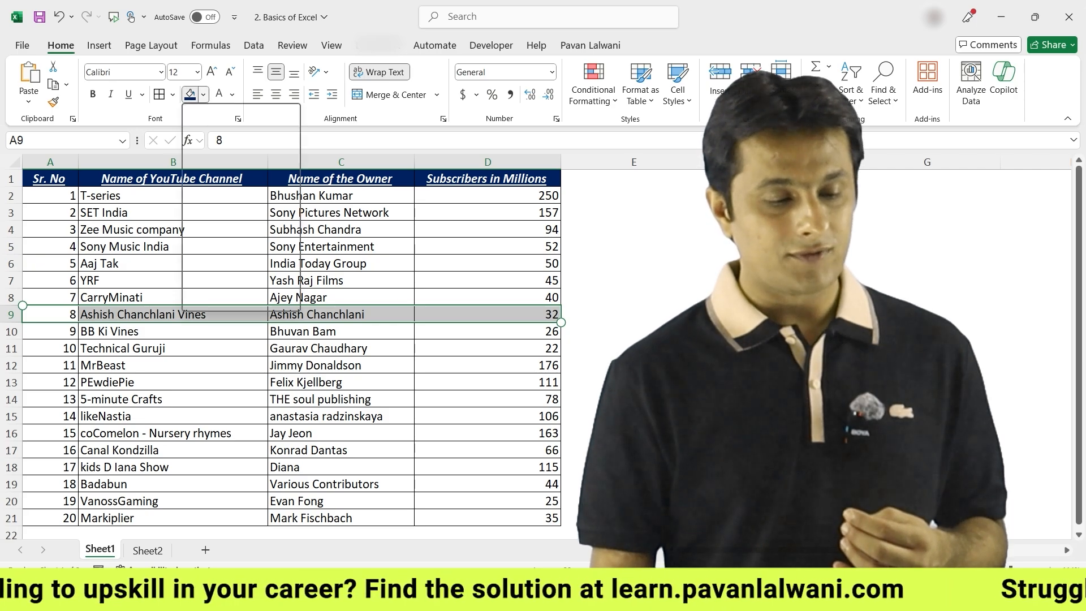
{"action": "left_click", "coordinate": [203, 94]}
{"action": "left_click", "coordinate": [270, 174]}
{"action": "left_click", "coordinate": [487, 331]}
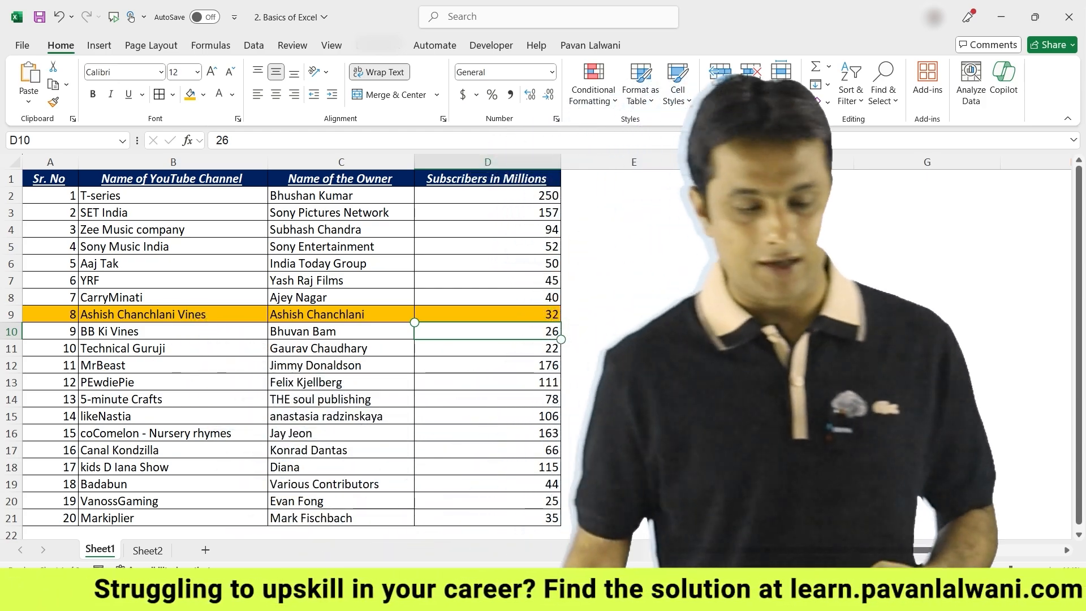
Fill row 12 (A12:D12), cell C17 and cell D4 with orange
{"action": "left_click_drag", "start_coordinate": [50, 366], "coordinate": [497, 366]}
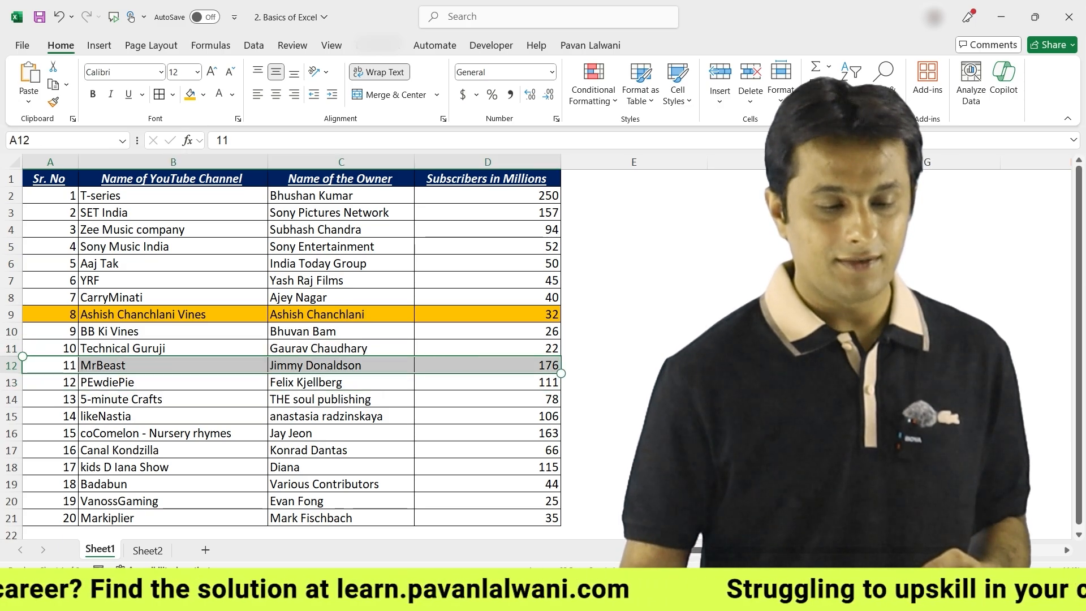
{"action": "left_click", "coordinate": [190, 95]}
{"action": "left_click", "coordinate": [341, 434]}
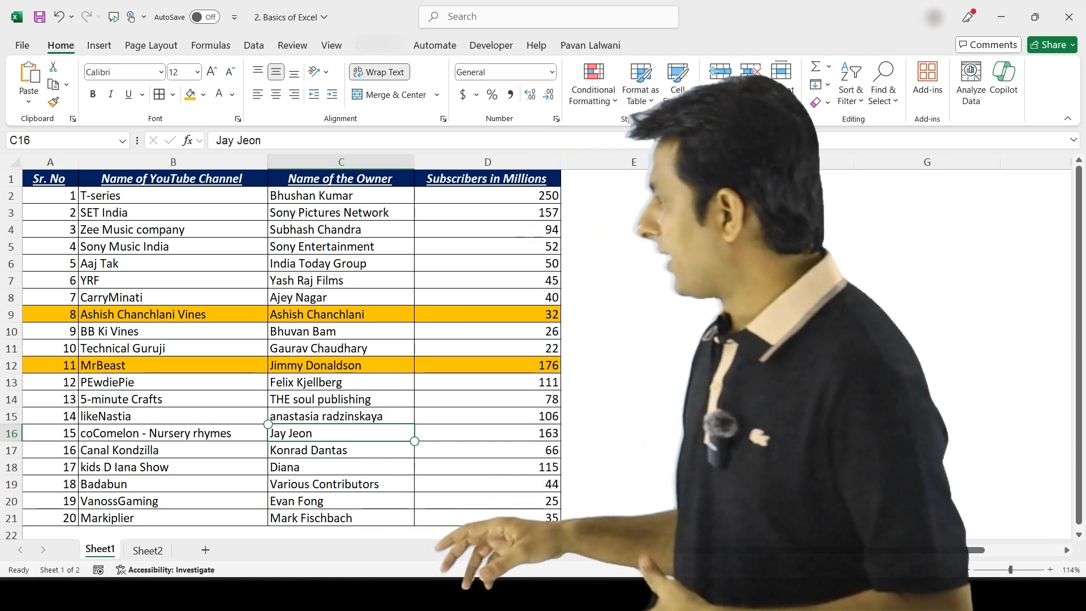
{"action": "left_click", "coordinate": [340, 450]}
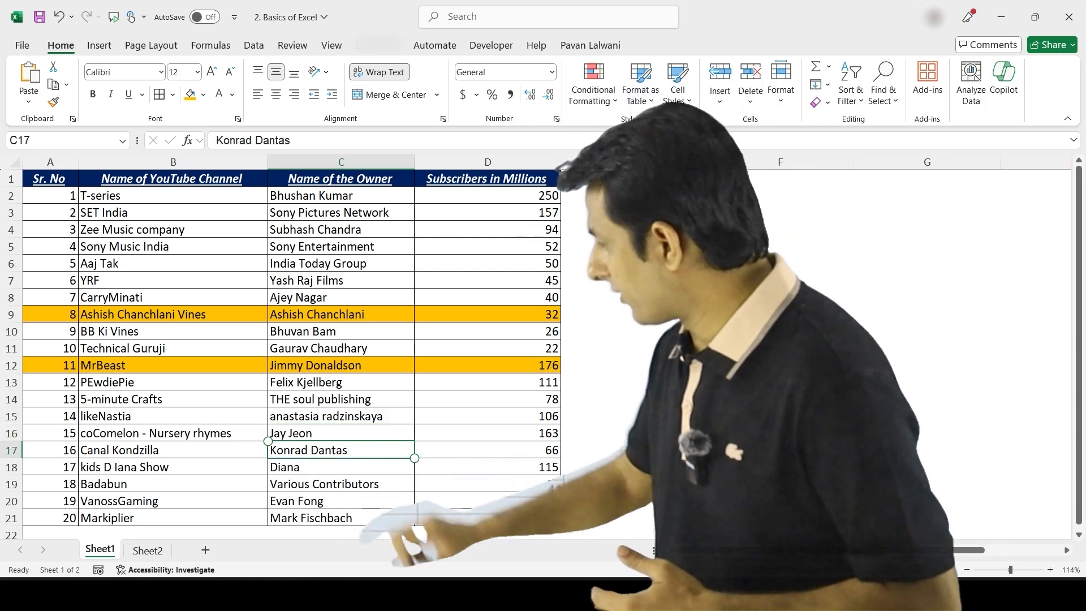
{"action": "left_click", "coordinate": [190, 95]}
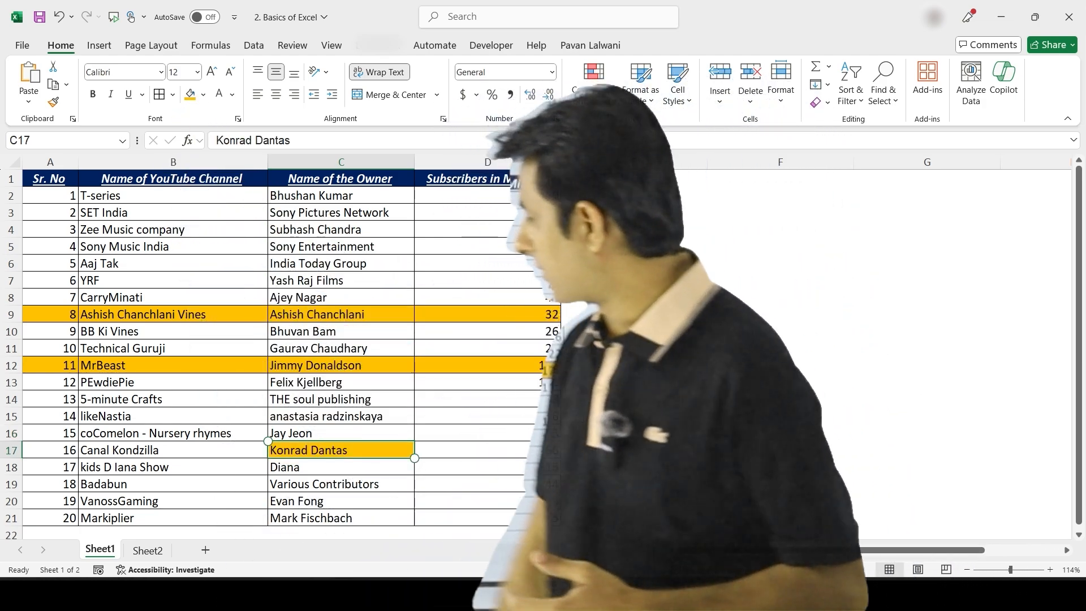
{"action": "left_click", "coordinate": [488, 229]}
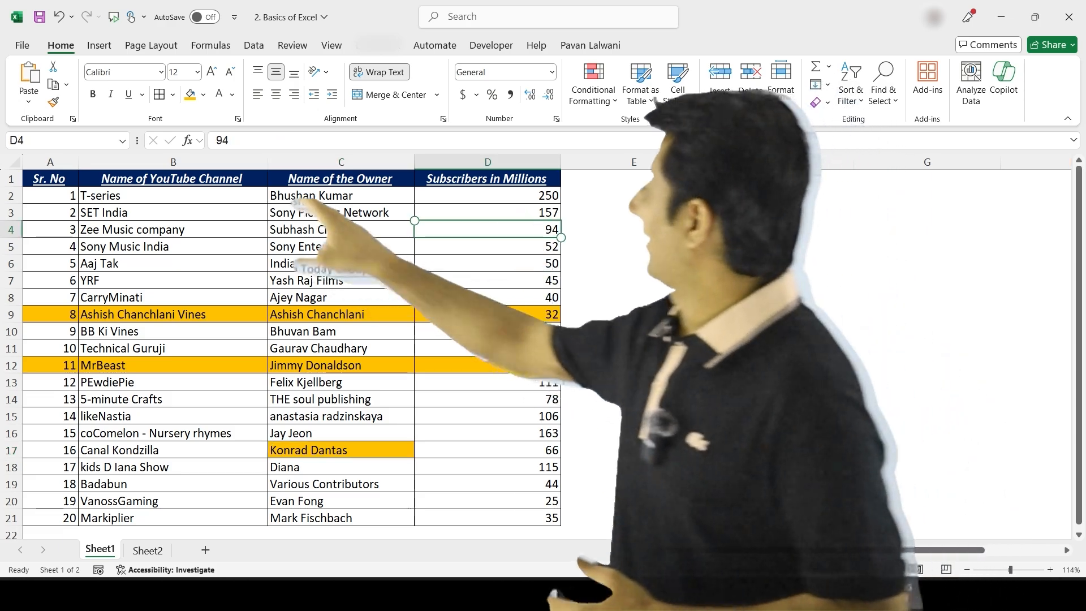
{"action": "left_click", "coordinate": [190, 94]}
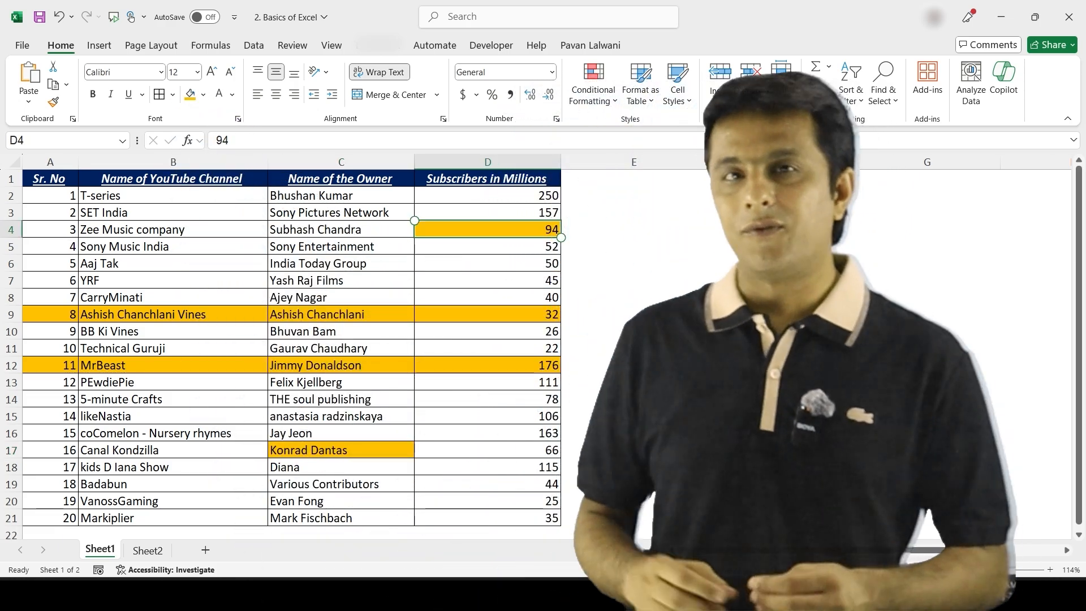
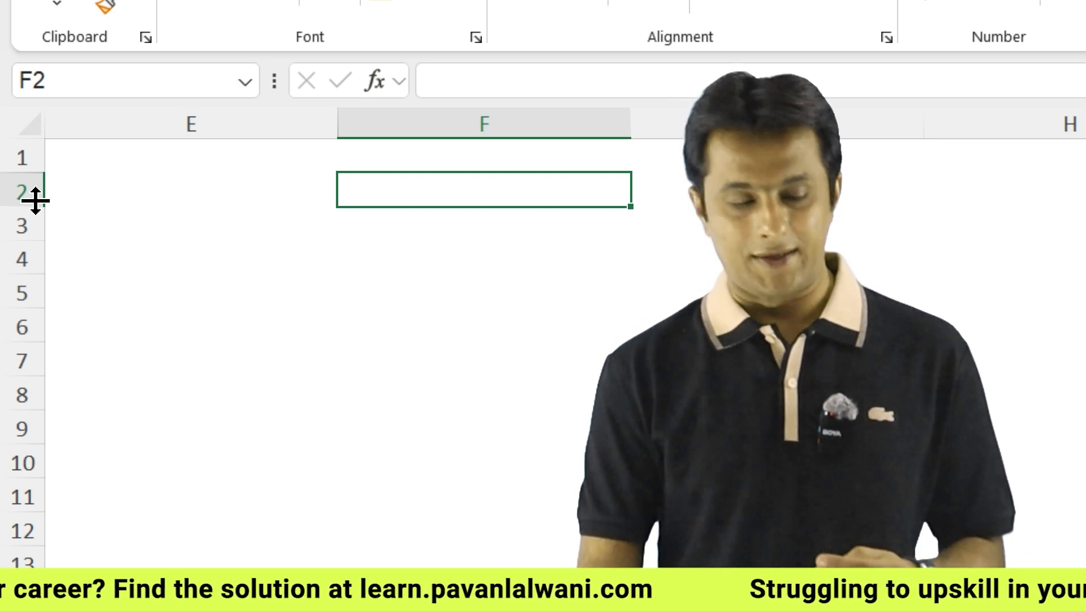
Drag row 2 taller and column F wider so cell F2 becomes a large empty box
{"action": "left_click_drag", "start_coordinate": [35, 202], "coordinate": [40, 250]}
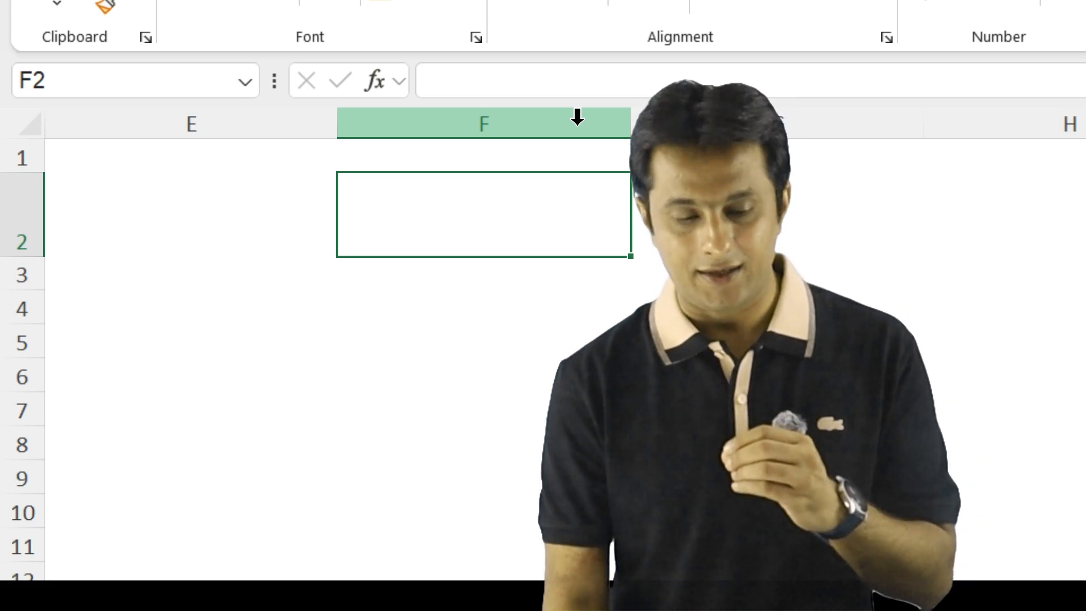
{"action": "left_click", "coordinate": [577, 117]}
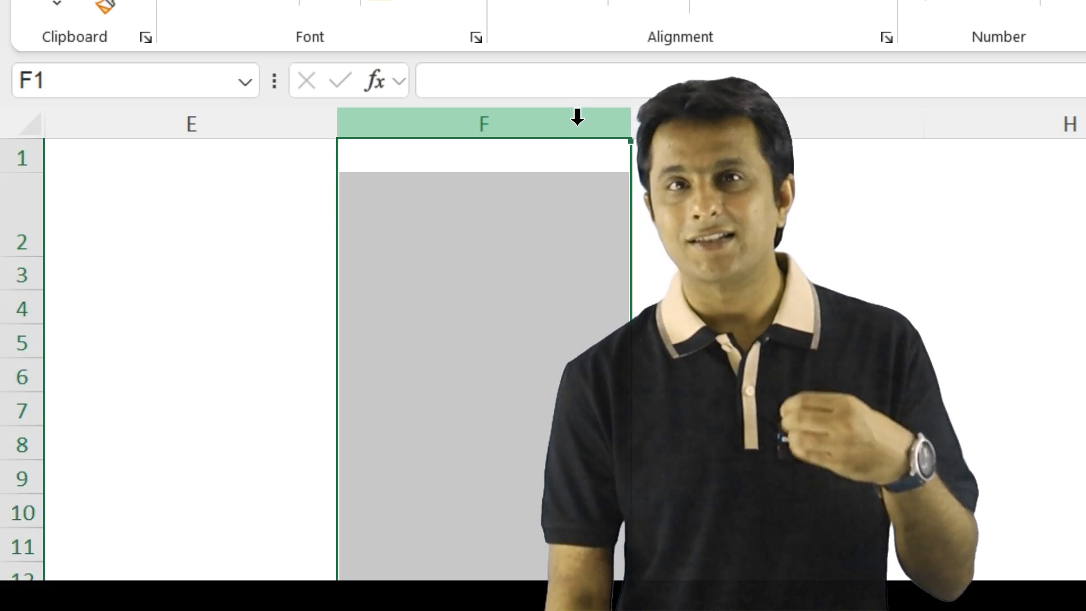
{"action": "left_click", "coordinate": [597, 209]}
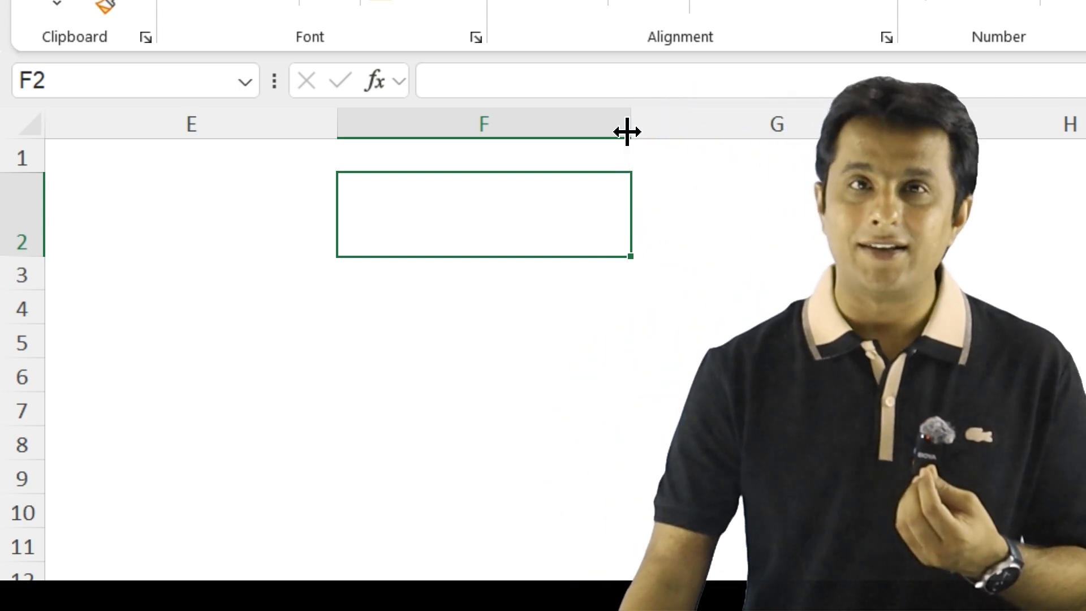
{"action": "left_click_drag", "start_coordinate": [627, 132], "coordinate": [604, 130]}
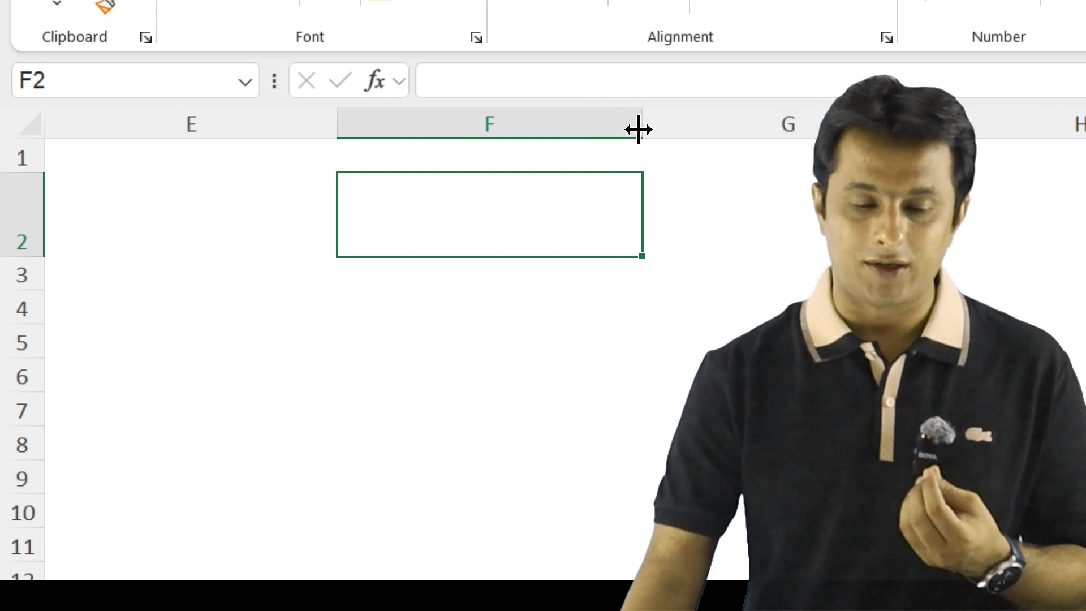
{"action": "scroll", "coordinate": [339, 371], "scroll_direction": "right", "scroll_amount": 2}
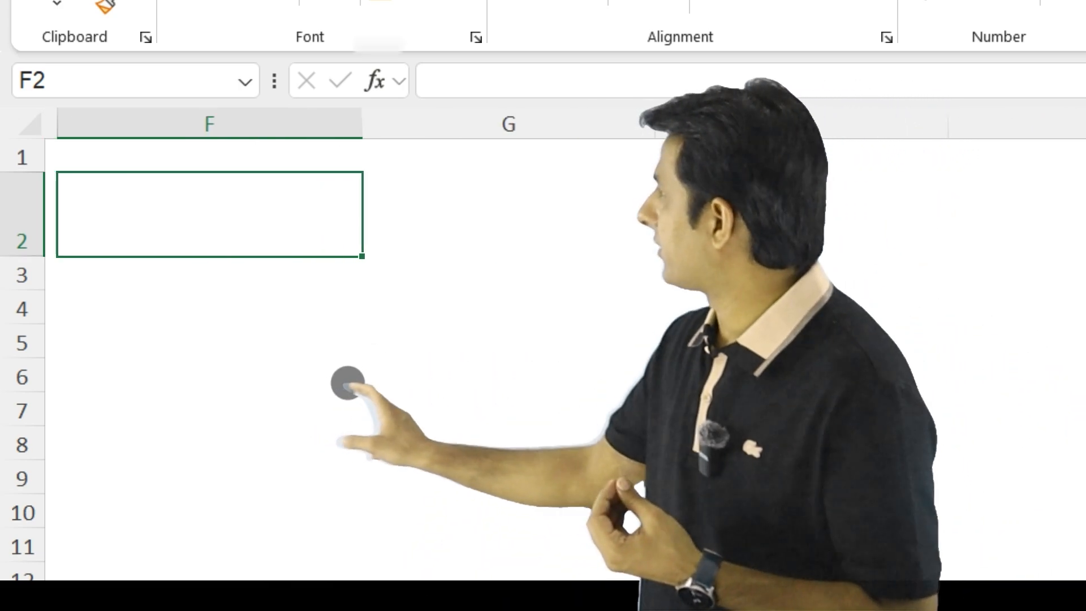
{"action": "scroll", "coordinate": [343, 383], "scroll_direction": "left", "scroll_amount": 2}
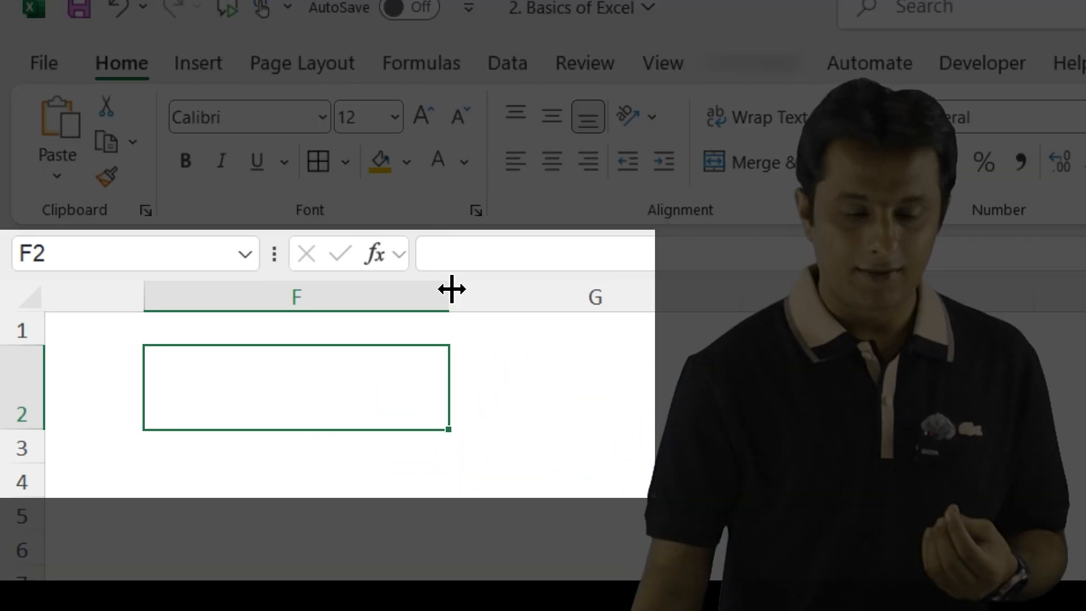
{"action": "left_click_drag", "start_coordinate": [450, 300], "coordinate": [474, 297]}
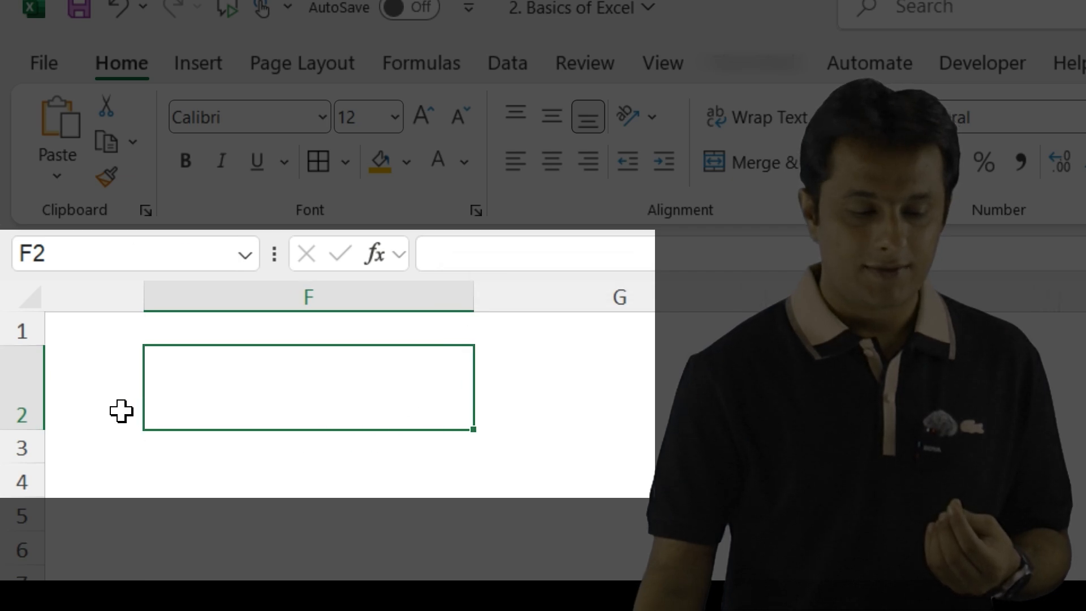
{"action": "left_click_drag", "start_coordinate": [38, 427], "coordinate": [38, 457]}
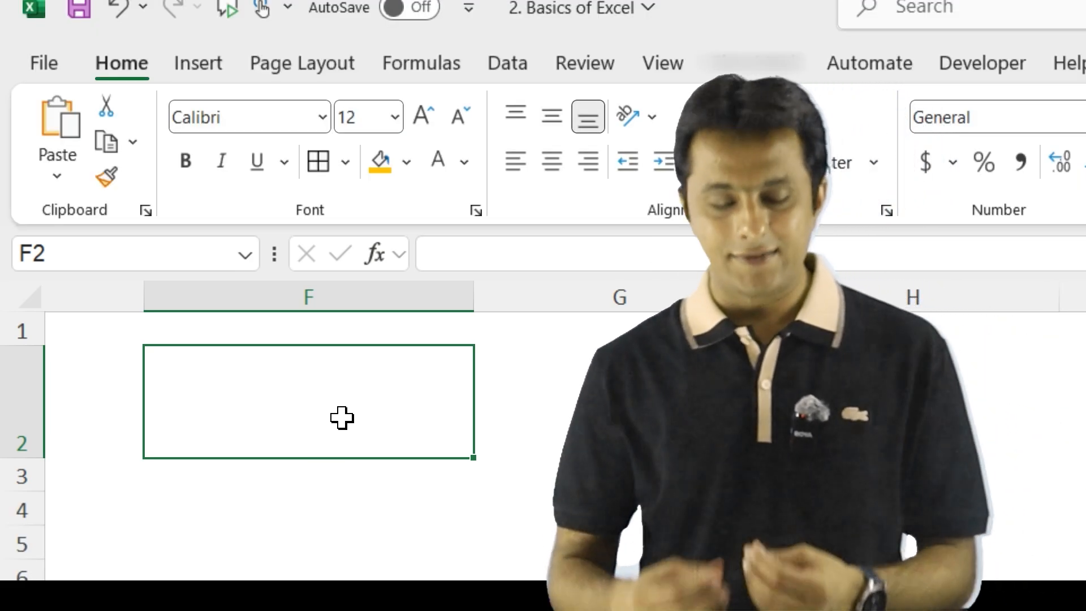
Enter 'MS Excel' in F2 and stretch row 2 taller again
{"action": "type", "text": "MS Excel"}
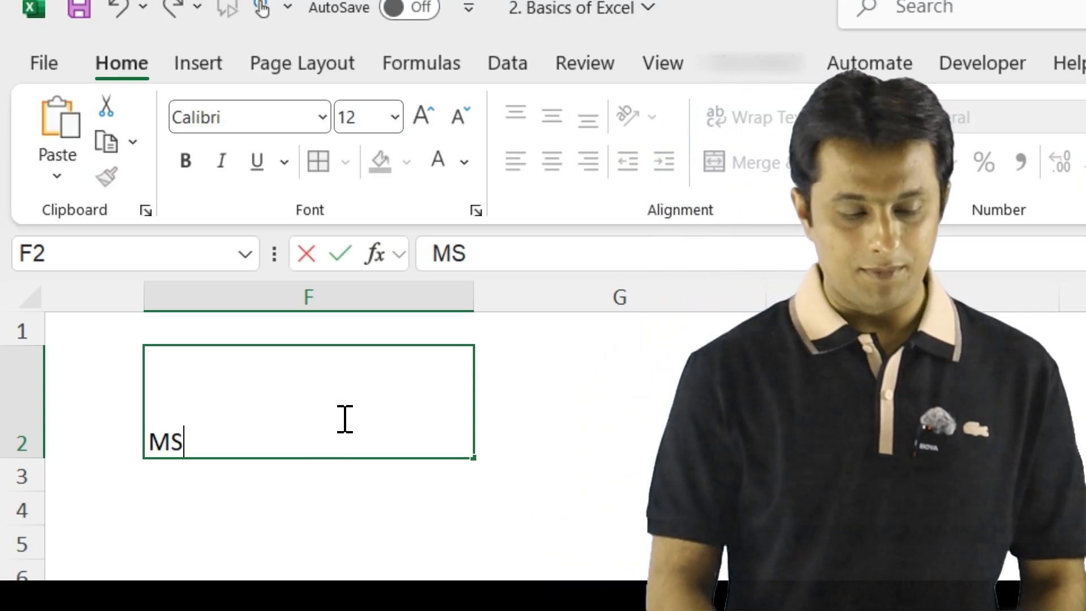
{"action": "key", "text": "Return"}
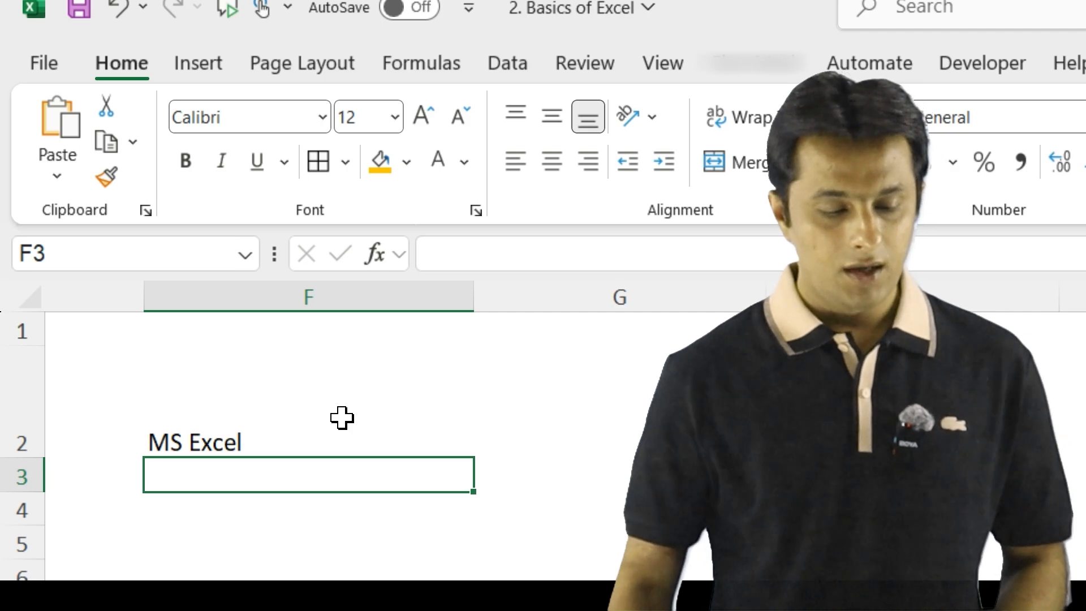
{"action": "left_click", "coordinate": [342, 418]}
{"action": "left_click_drag", "start_coordinate": [35, 464], "coordinate": [33, 490]}
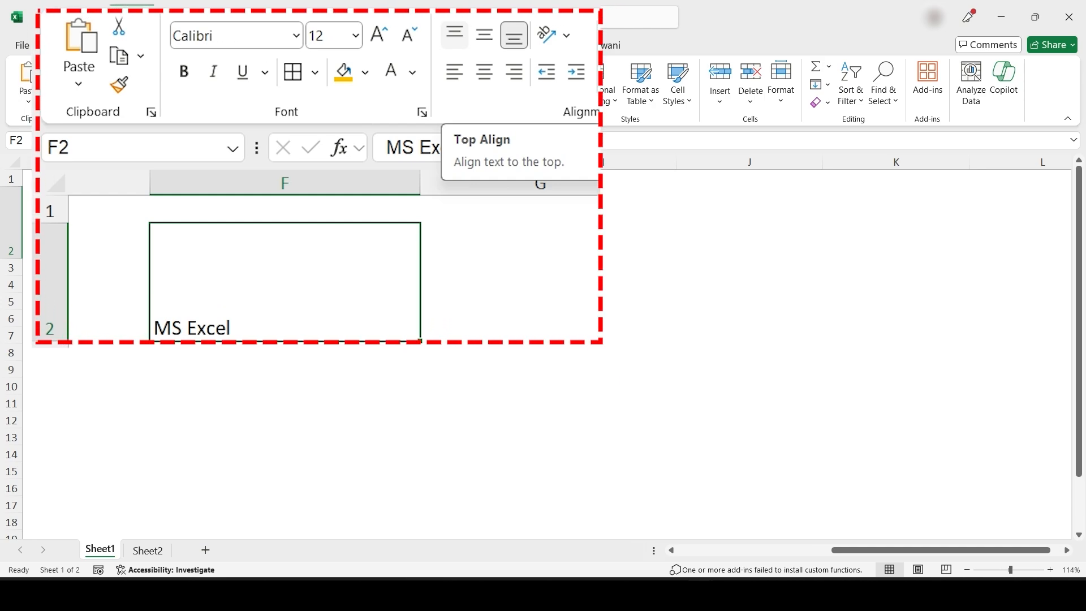
Cycle 'MS Excel' through top, middle and bottom vertical alignment twice, ending at bottom
{"action": "left_click", "coordinate": [455, 35]}
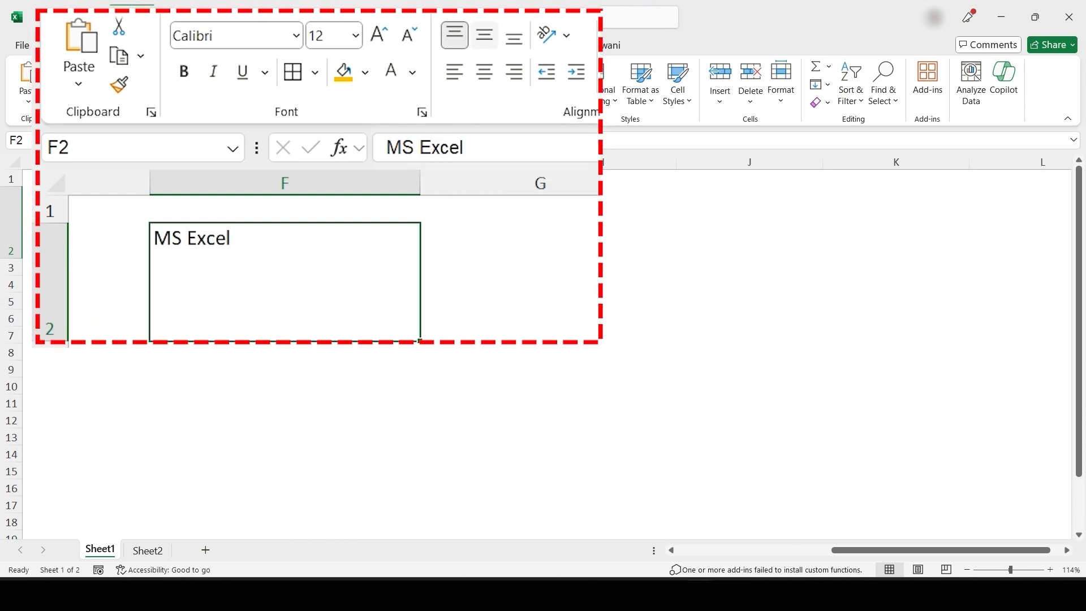
{"action": "left_click", "coordinate": [484, 35]}
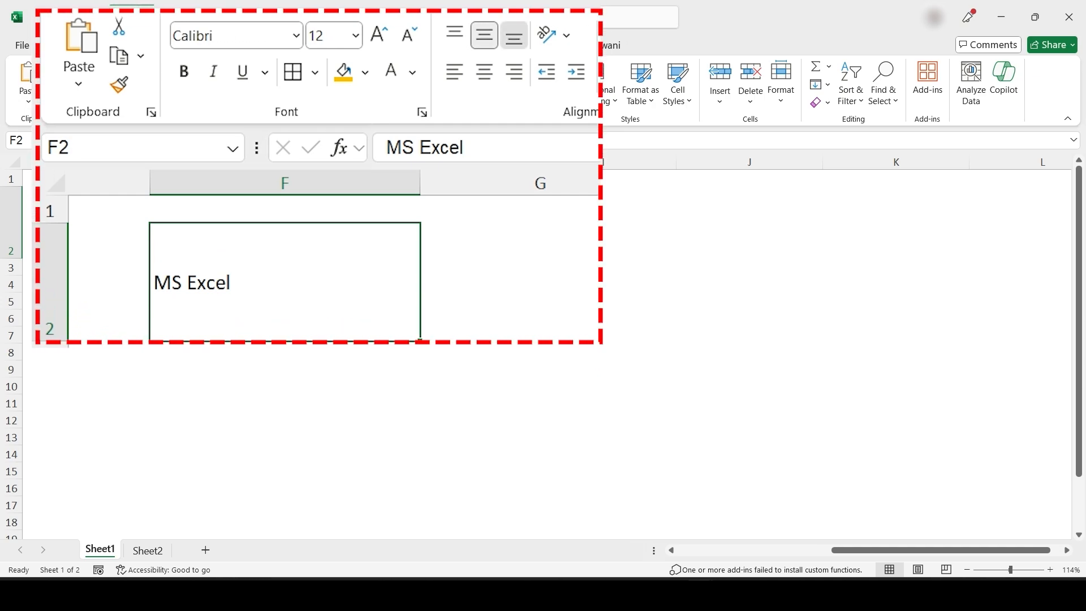
{"action": "left_click", "coordinate": [514, 35]}
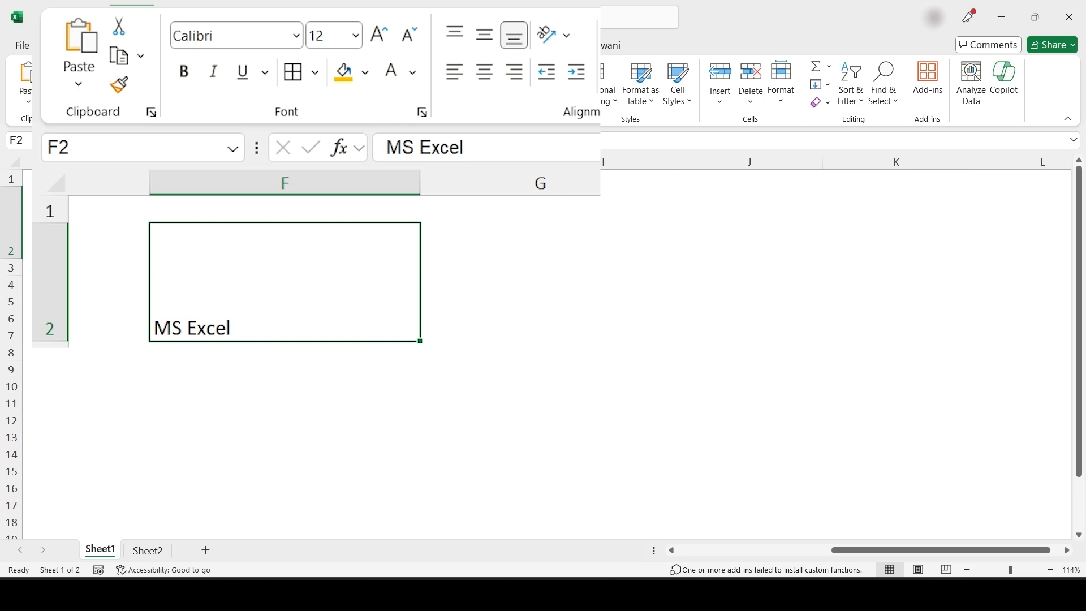
{"action": "left_click", "coordinate": [455, 34]}
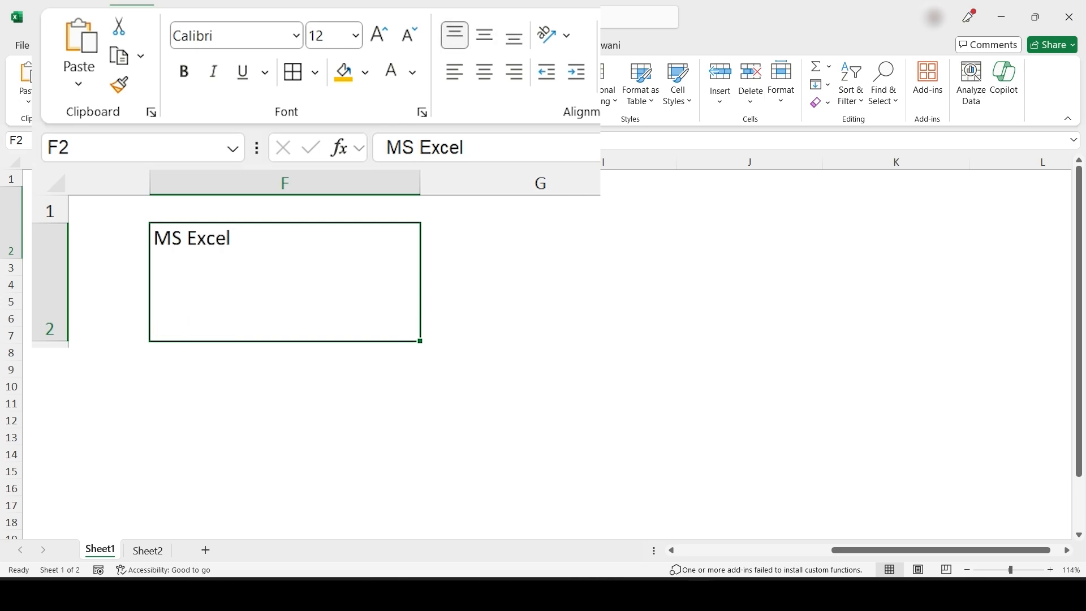
{"action": "left_click", "coordinate": [484, 35]}
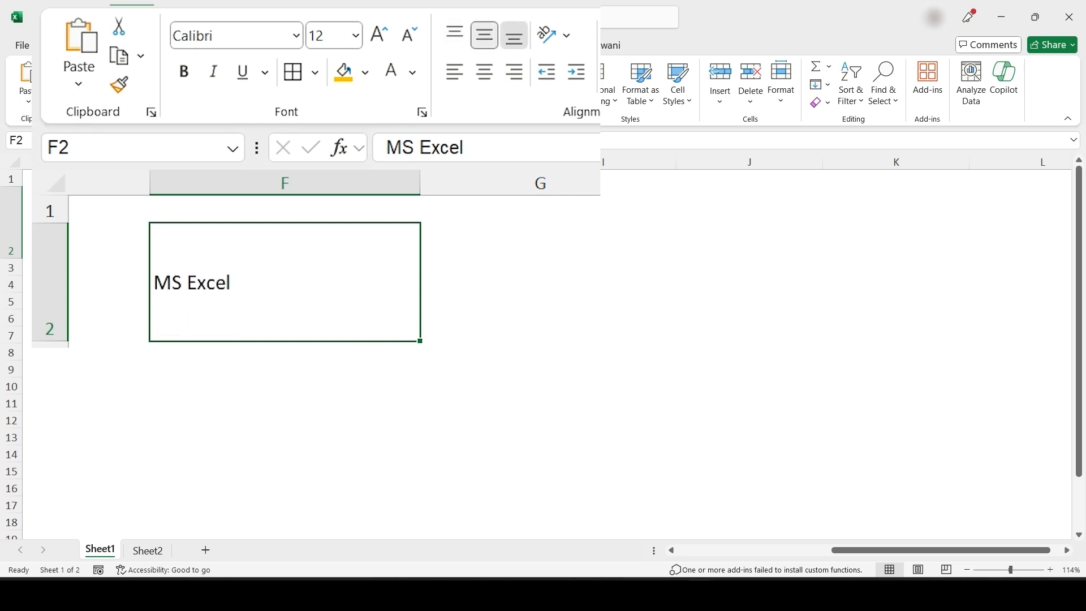
{"action": "left_click", "coordinate": [514, 36]}
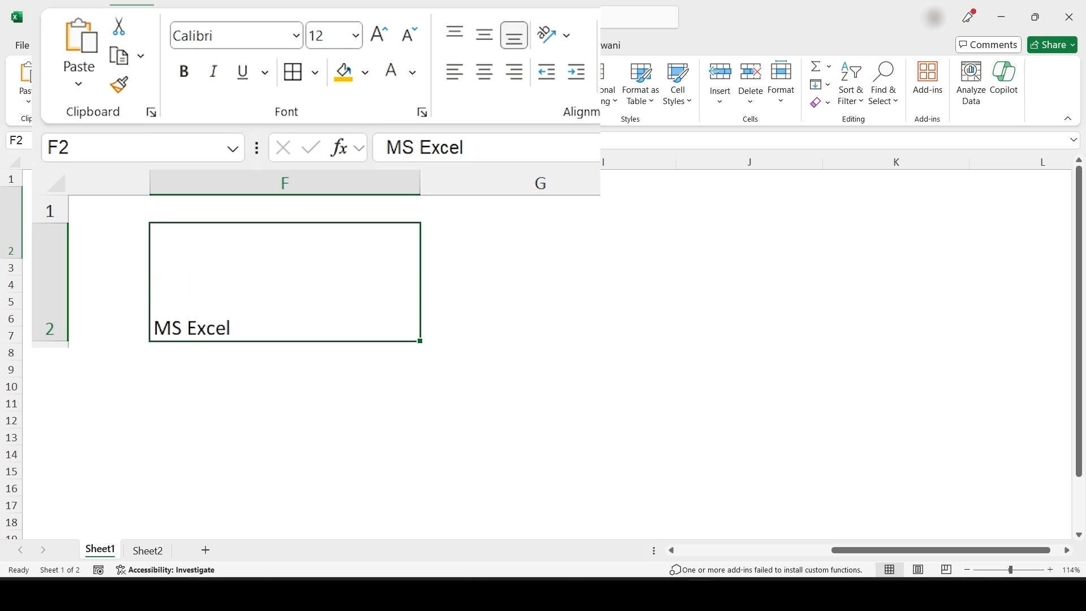
Try left, centre and right horizontal alignment, settling on left-aligned
{"action": "left_click", "coordinate": [455, 72]}
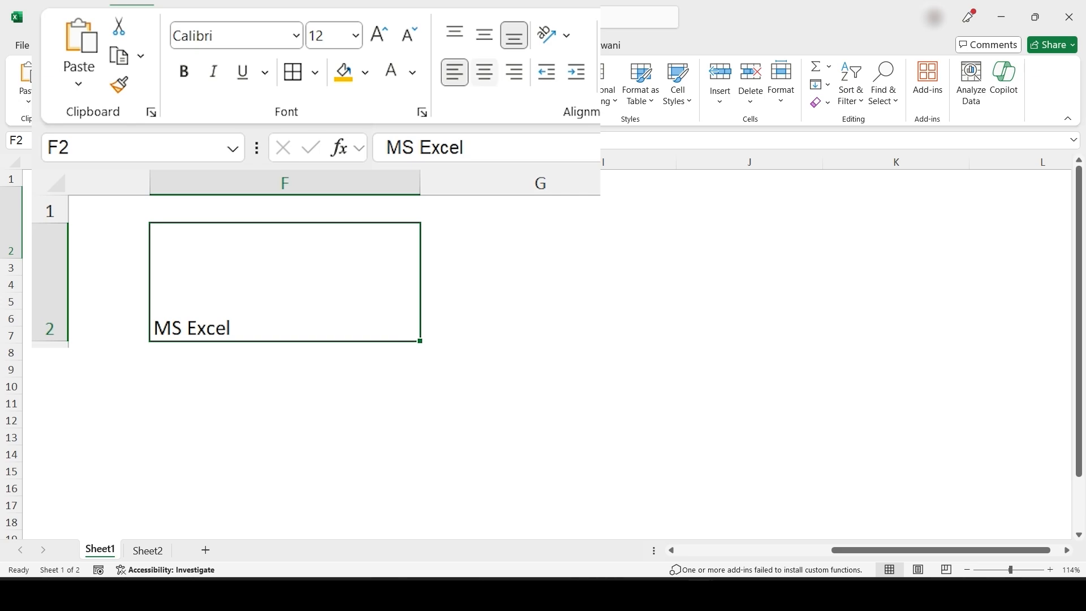
{"action": "left_click", "coordinate": [484, 72]}
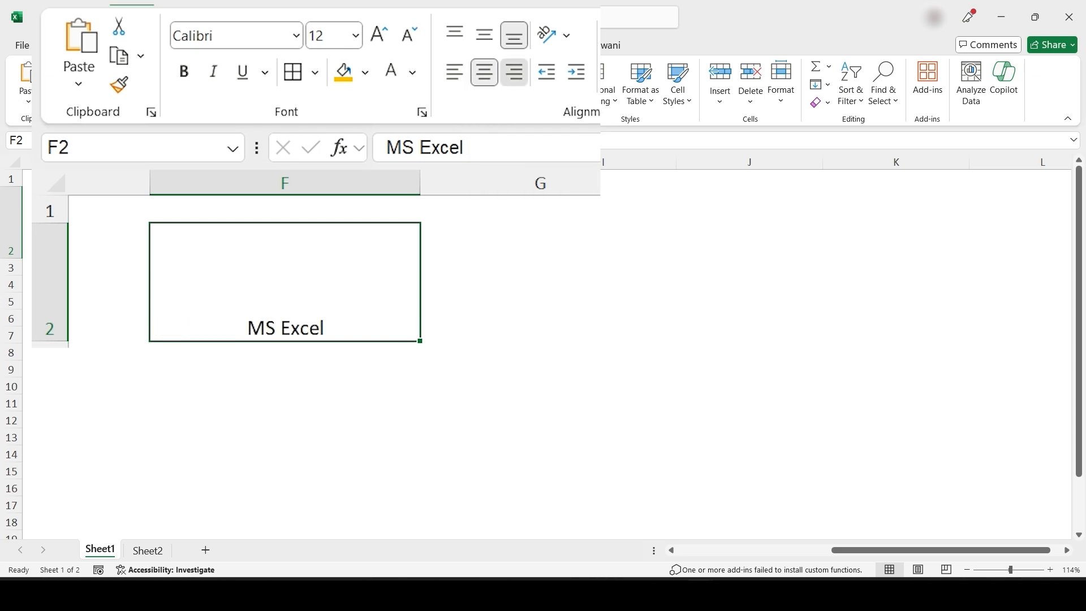
{"action": "left_click", "coordinate": [514, 72]}
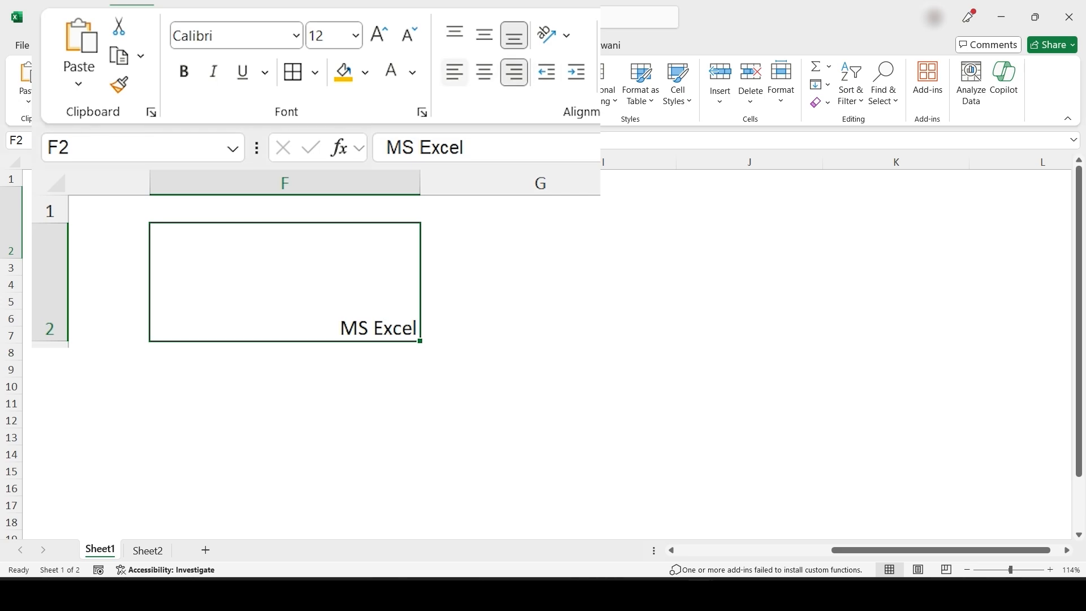
{"action": "left_click", "coordinate": [455, 72]}
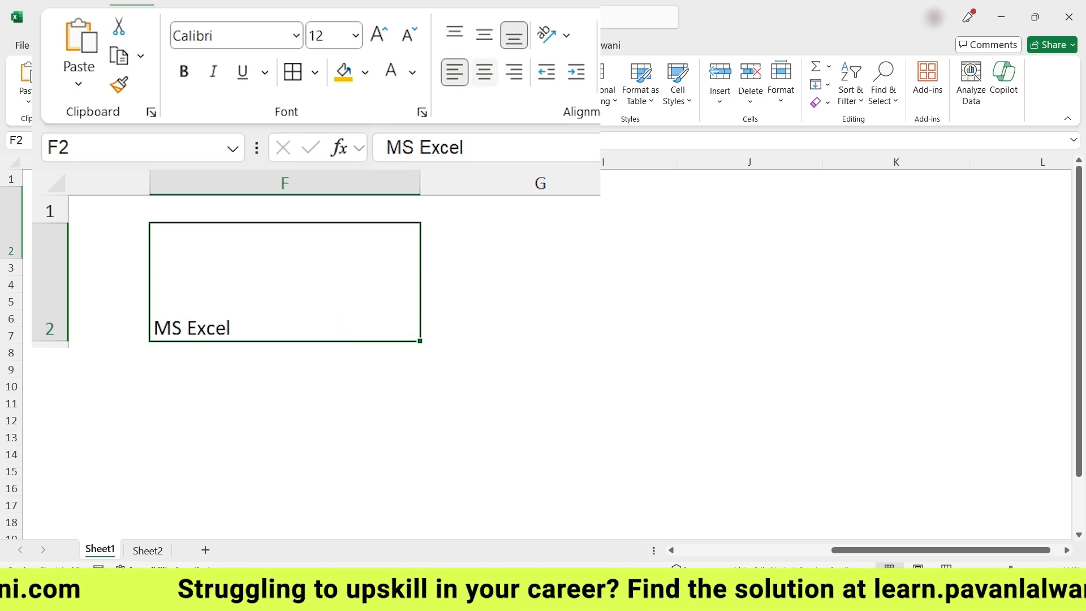
Centre 'MS Excel' in F2 both horizontally and vertically after trying other alignments
{"action": "left_click", "coordinate": [484, 72]}
{"action": "left_click", "coordinate": [514, 72]}
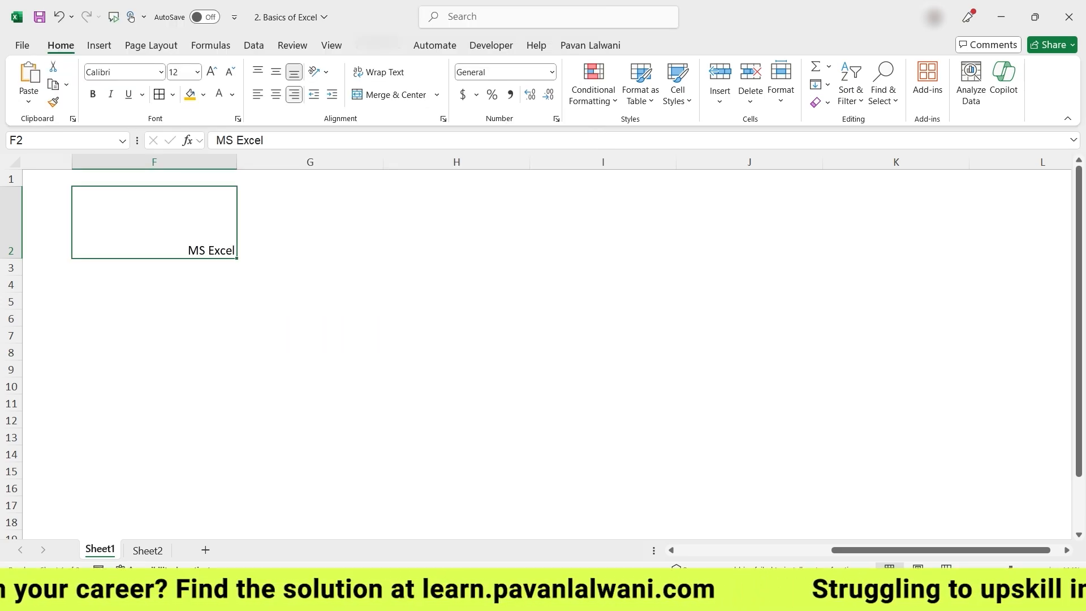
{"action": "left_click", "coordinate": [258, 95]}
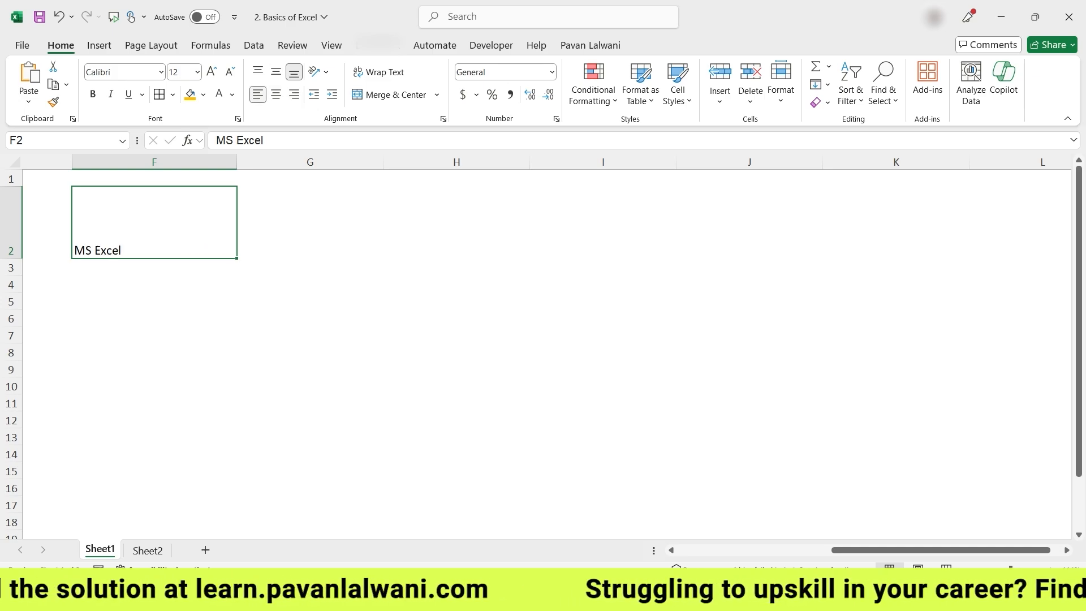
{"action": "left_click", "coordinate": [276, 95]}
{"action": "left_click", "coordinate": [294, 94]}
{"action": "left_click", "coordinate": [276, 72]}
{"action": "left_click", "coordinate": [294, 72]}
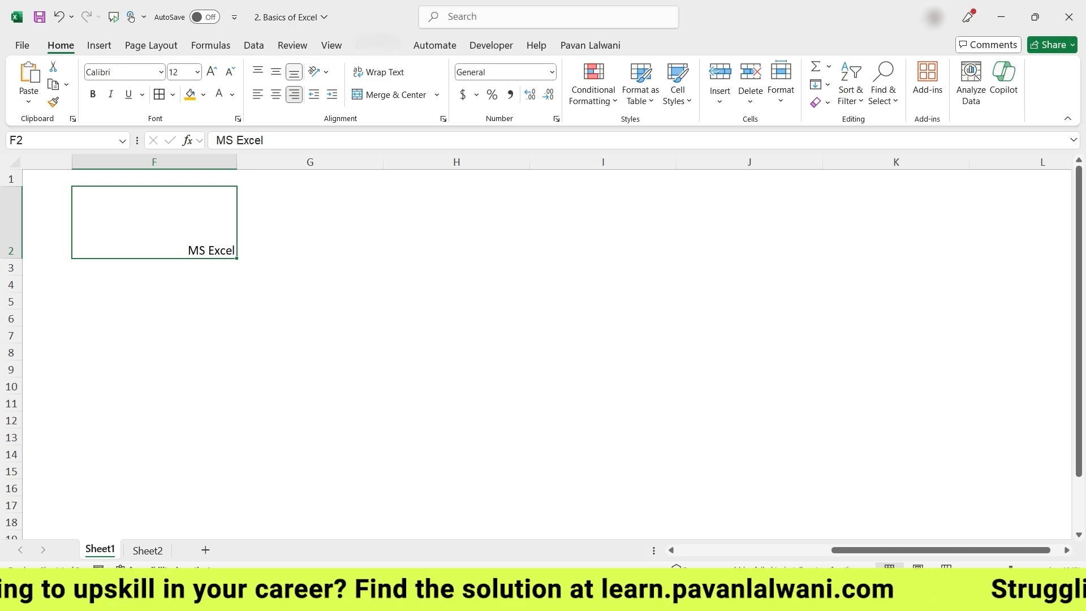
{"action": "left_click", "coordinate": [276, 72]}
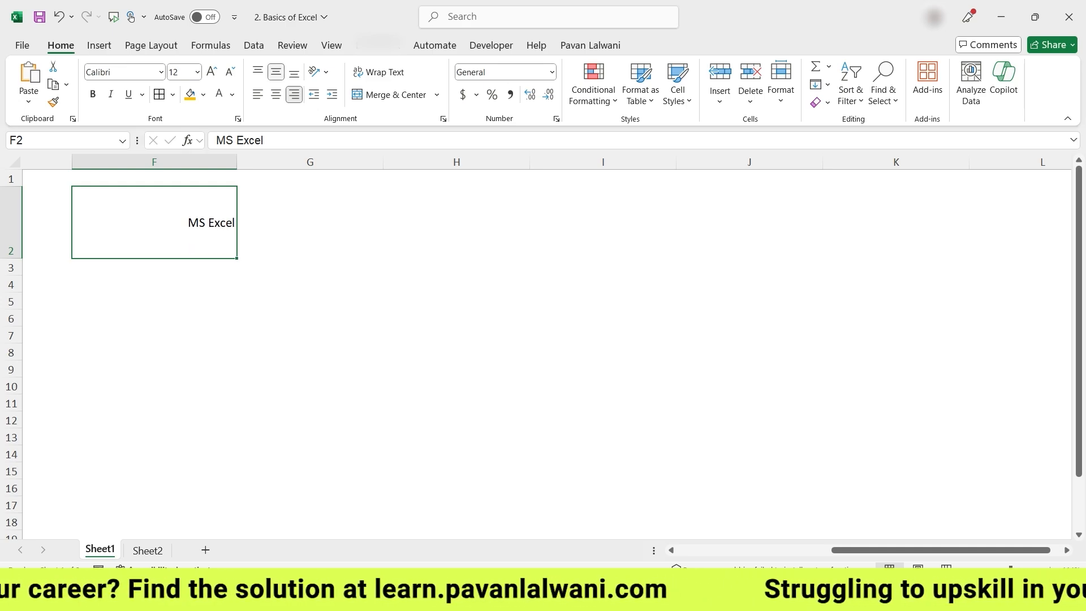
{"action": "left_click", "coordinate": [276, 95]}
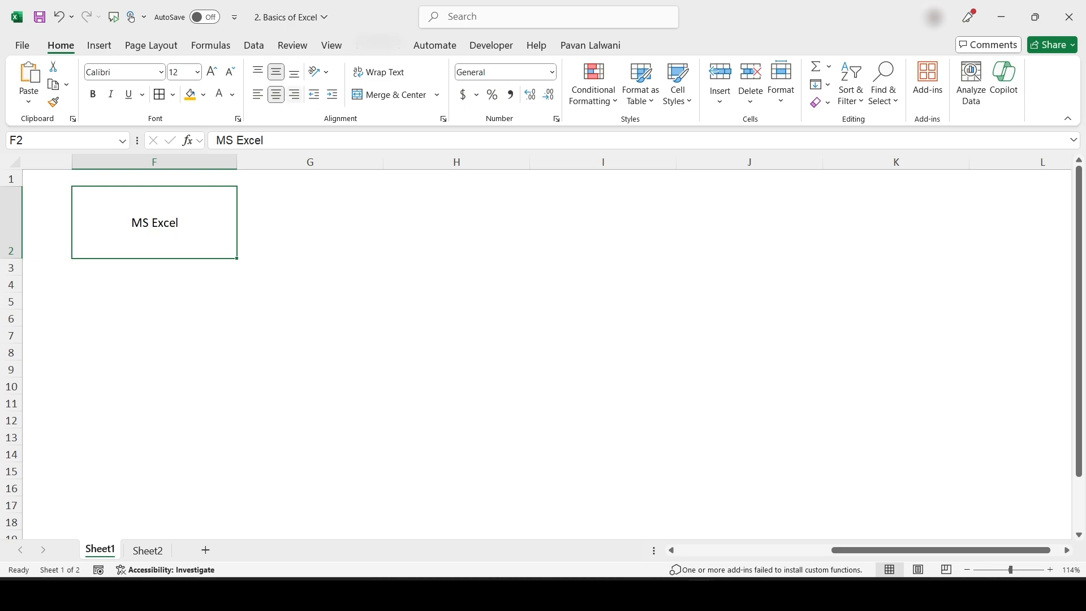
Increase the F2 text's font size to 18
{"action": "left_click", "coordinate": [212, 71]}
{"action": "left_click", "coordinate": [212, 71]}
{"action": "left_click", "coordinate": [212, 71]}
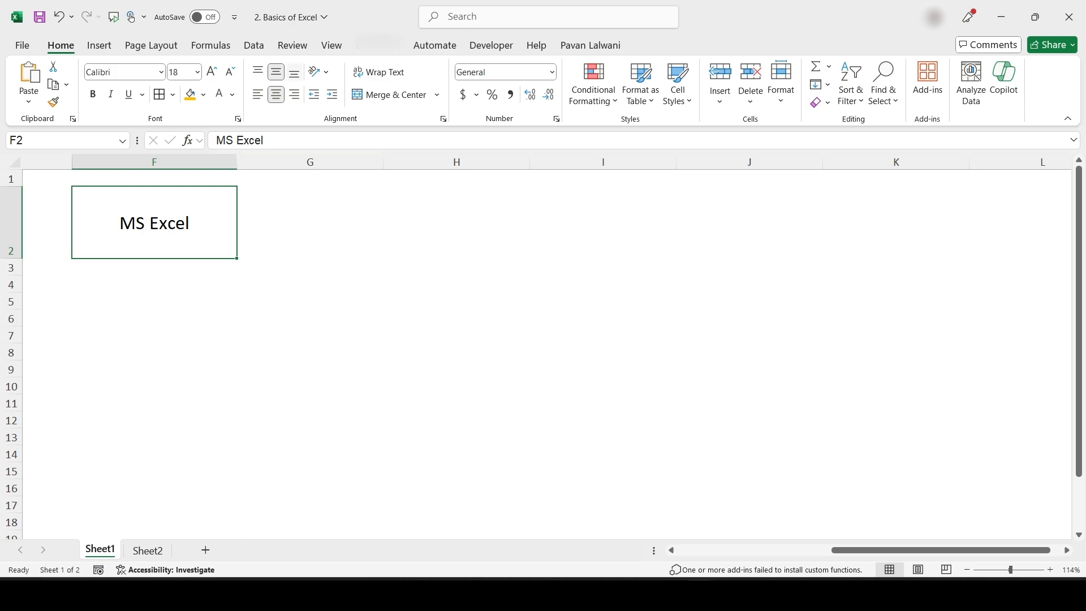
{"action": "left_click", "coordinate": [319, 71]}
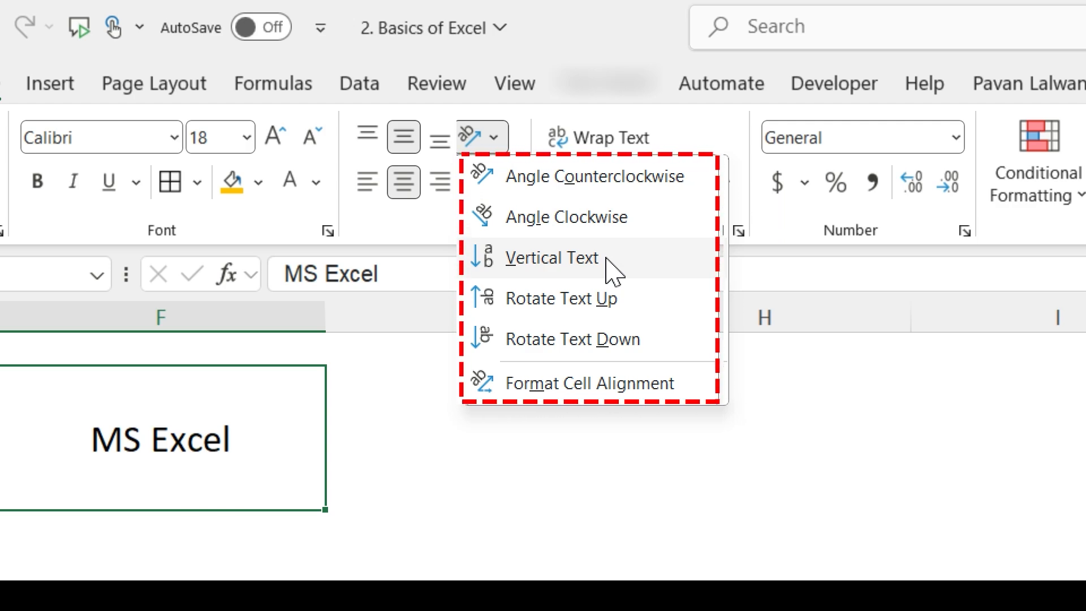
Try counterclockwise and clockwise angles on 'MS Excel', then stack it as vertical text
{"action": "left_click", "coordinate": [565, 182]}
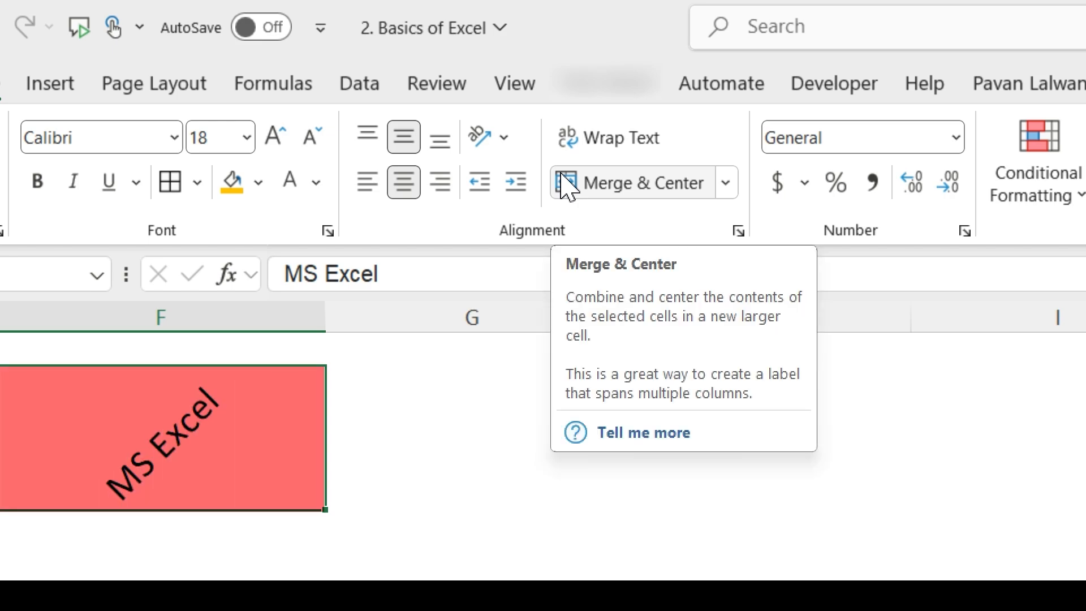
{"action": "left_click", "coordinate": [505, 140]}
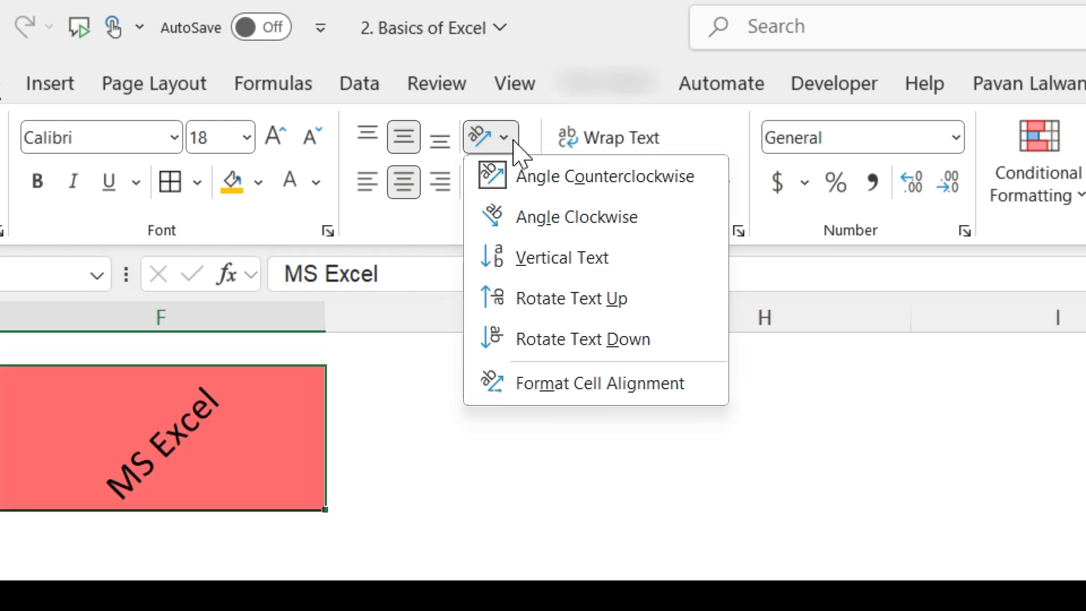
{"action": "left_click", "coordinate": [529, 221]}
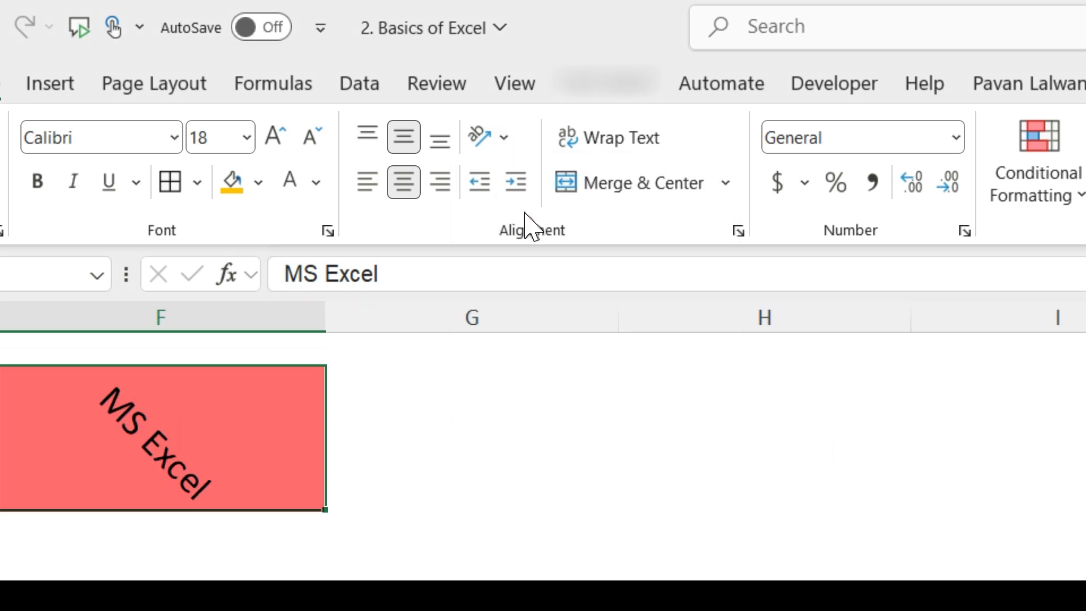
{"action": "left_click", "coordinate": [497, 140]}
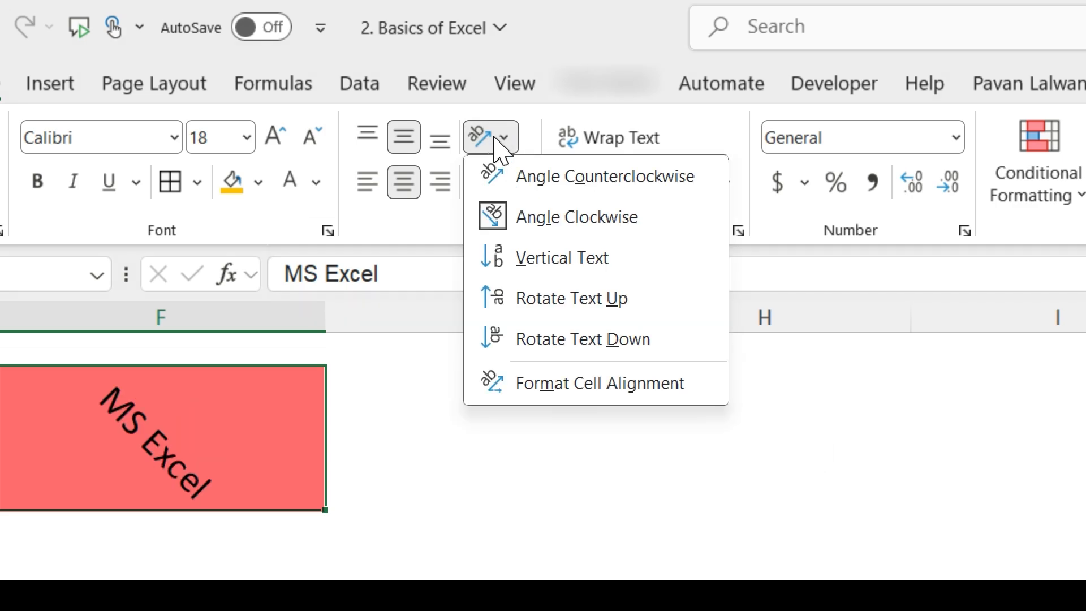
{"action": "left_click", "coordinate": [526, 259]}
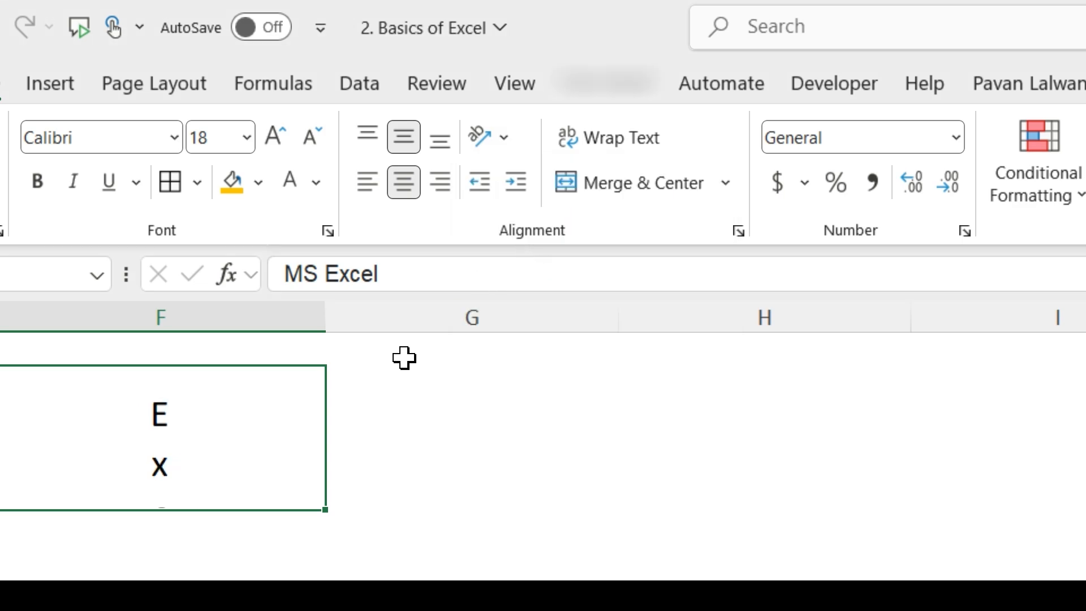
Make row 2 much taller and shrink the F2 text to size 11
{"action": "left_click_drag", "start_coordinate": [23, 496], "coordinate": [33, 592]}
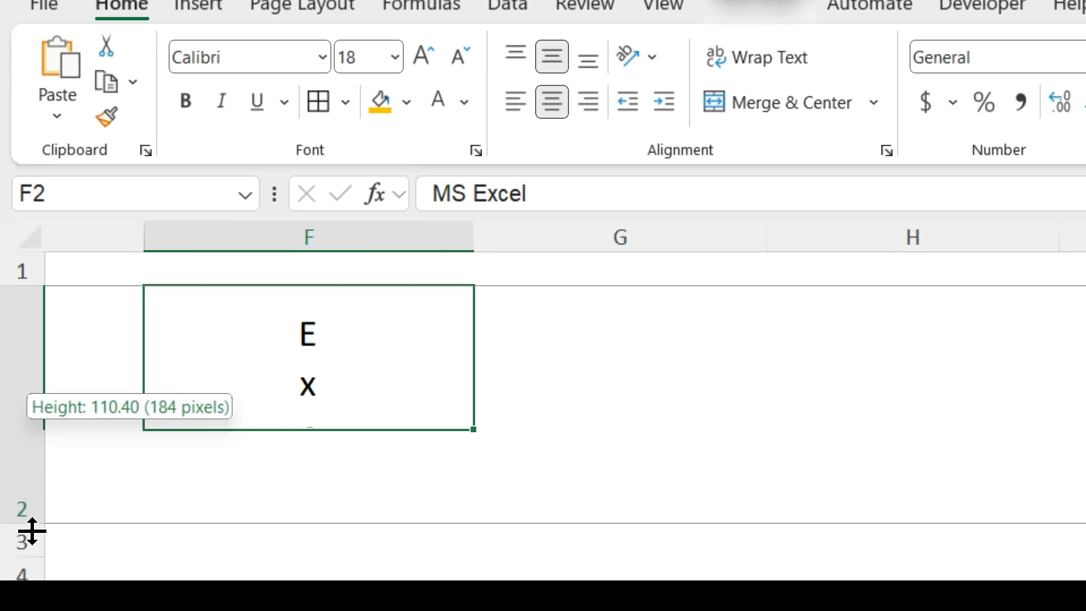
{"action": "left_click_drag", "start_coordinate": [39, 524], "coordinate": [39, 581]}
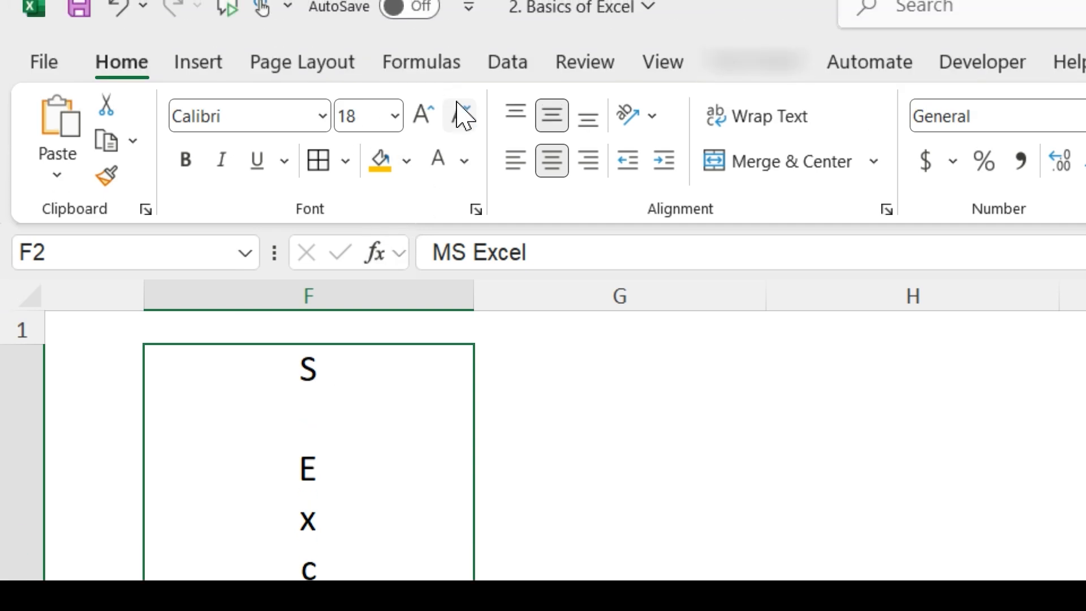
{"action": "left_click", "coordinate": [459, 8]}
{"action": "left_click", "coordinate": [460, 125]}
{"action": "left_click", "coordinate": [460, 125]}
{"action": "left_click", "coordinate": [461, 126]}
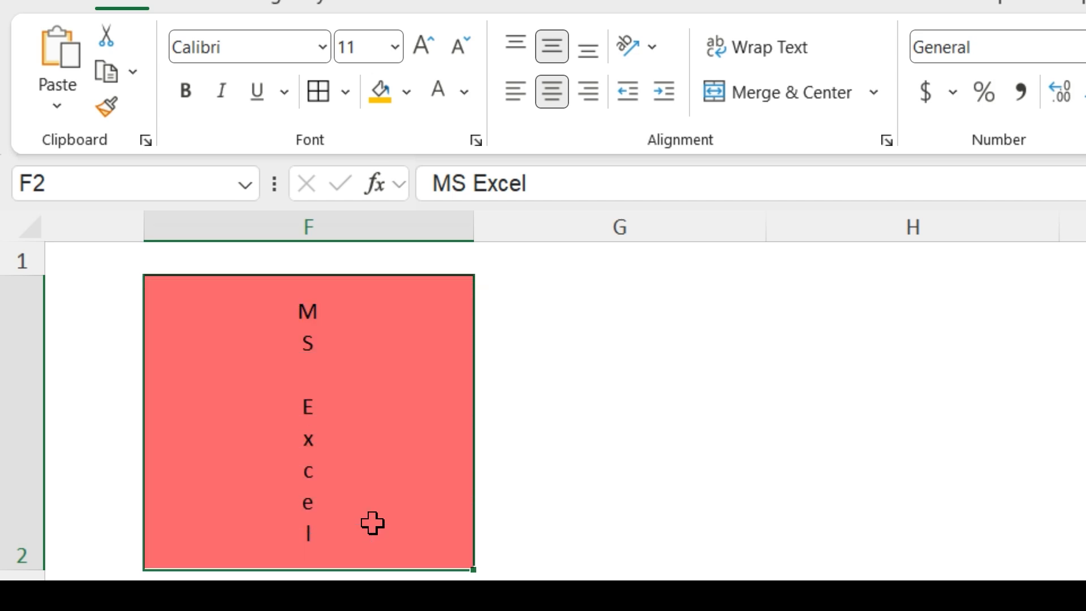
Rotate the F2 text up, then switch it to Rotate Text Down
{"action": "left_click", "coordinate": [651, 48]}
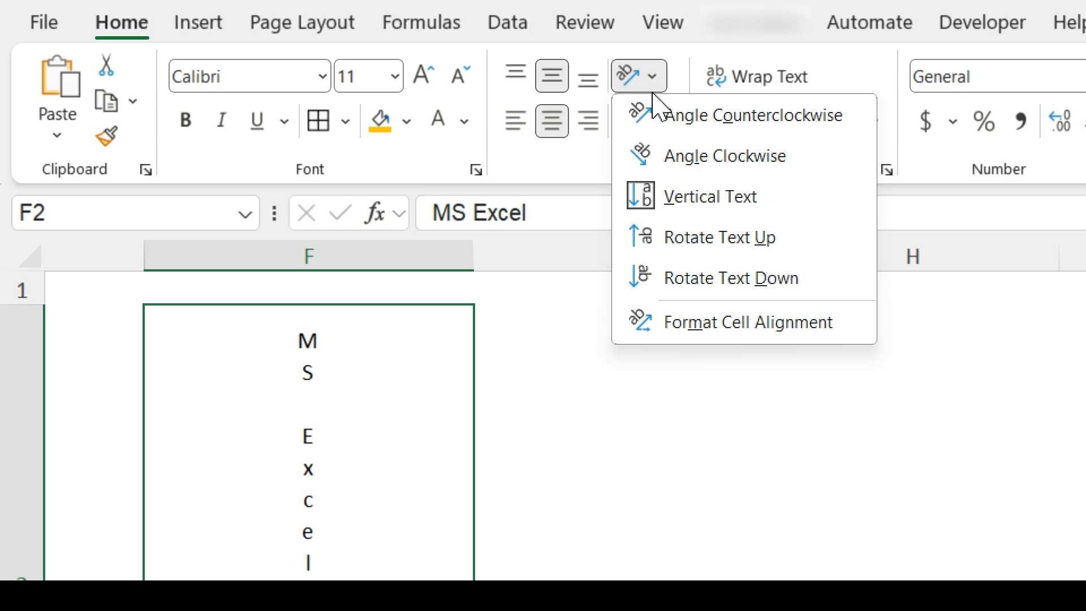
{"action": "left_click", "coordinate": [664, 239]}
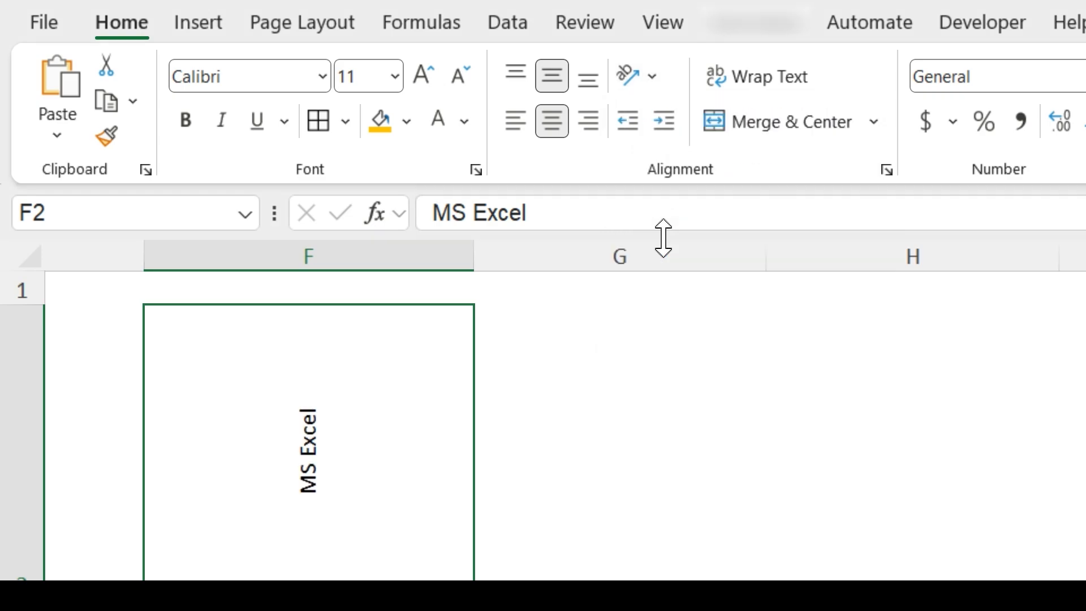
{"action": "left_click", "coordinate": [656, 84]}
{"action": "left_click", "coordinate": [676, 283]}
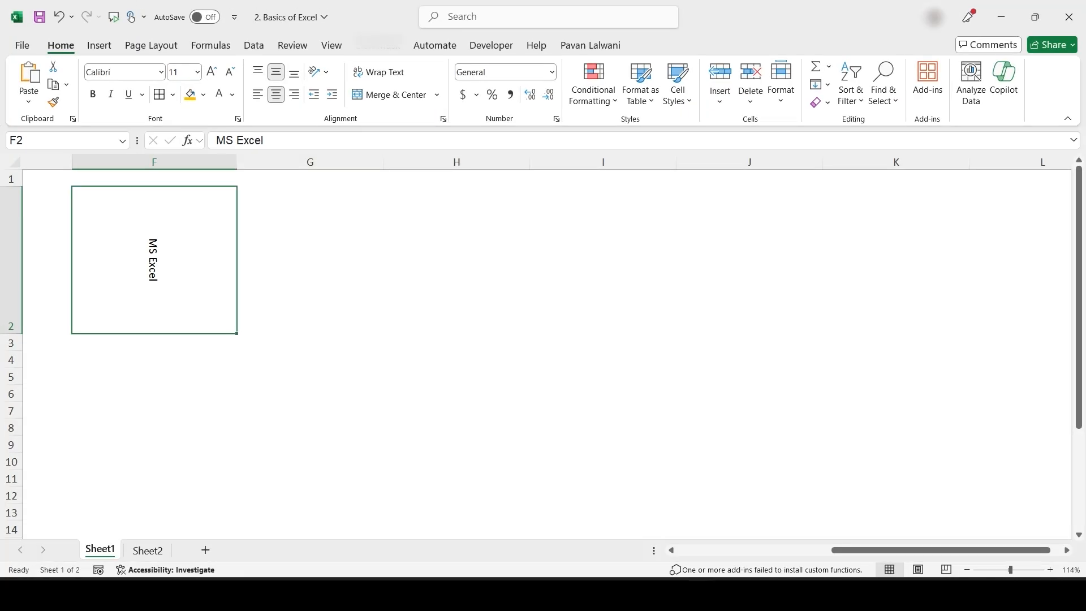
Delete F2's text, autofit row 2, and return to the channel table with row 1 selected
{"action": "key", "text": "Delete"}
{"action": "double_click", "coordinate": [13, 333]}
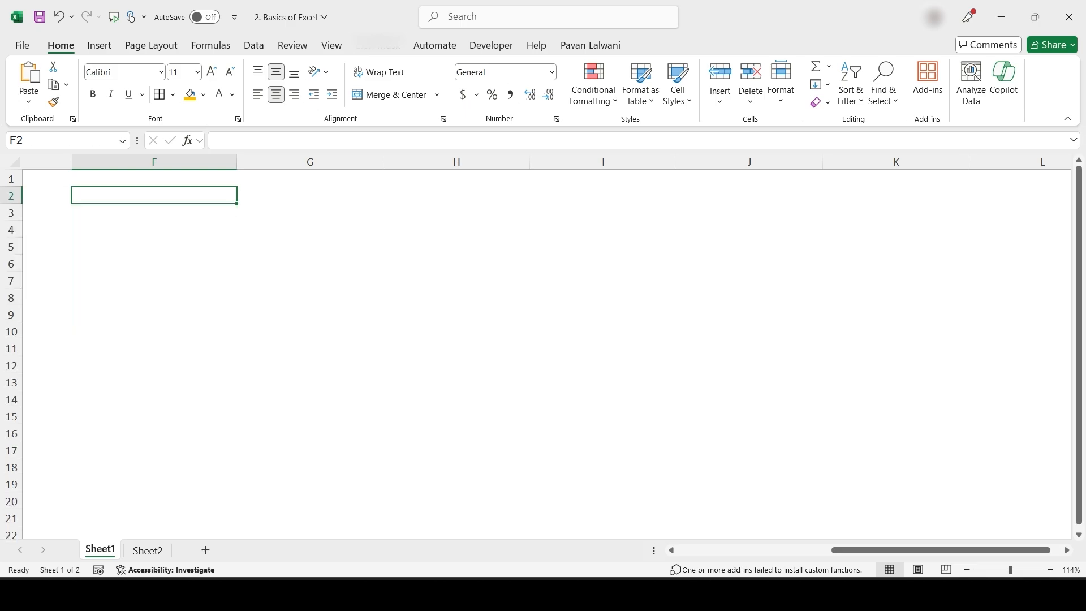
{"action": "left_click_drag", "start_coordinate": [1004, 549], "coordinate": [852, 550]}
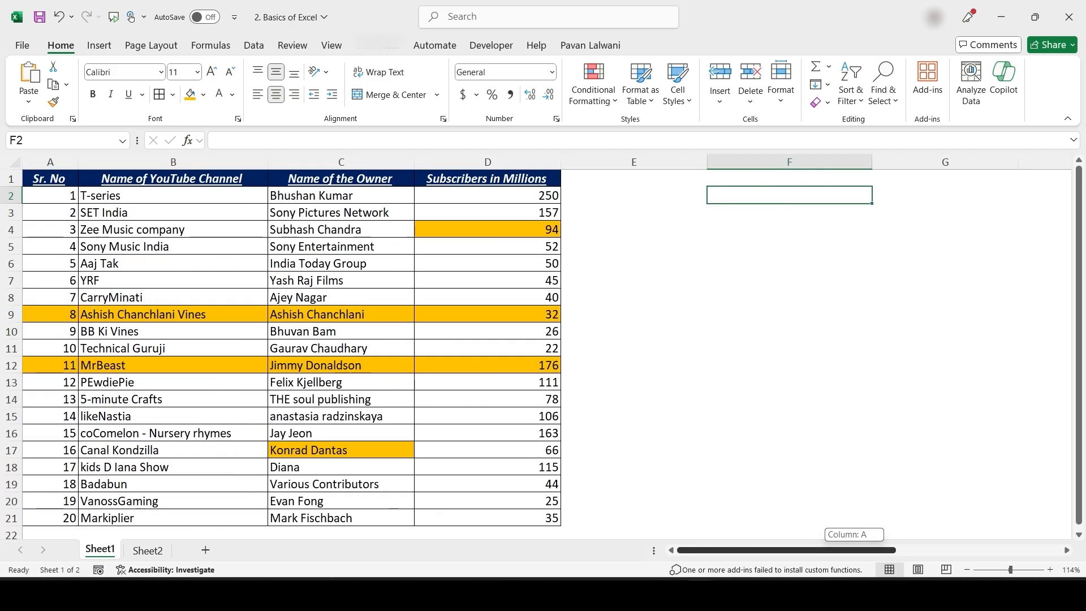
{"action": "left_click", "coordinate": [341, 213]}
{"action": "mouse_move", "coordinate": [630, 322]}
{"action": "left_mouse_down"}
{"action": "mouse_move", "coordinate": [526, 320]}
{"action": "mouse_move", "coordinate": [630, 338]}
{"action": "left_mouse_up"}
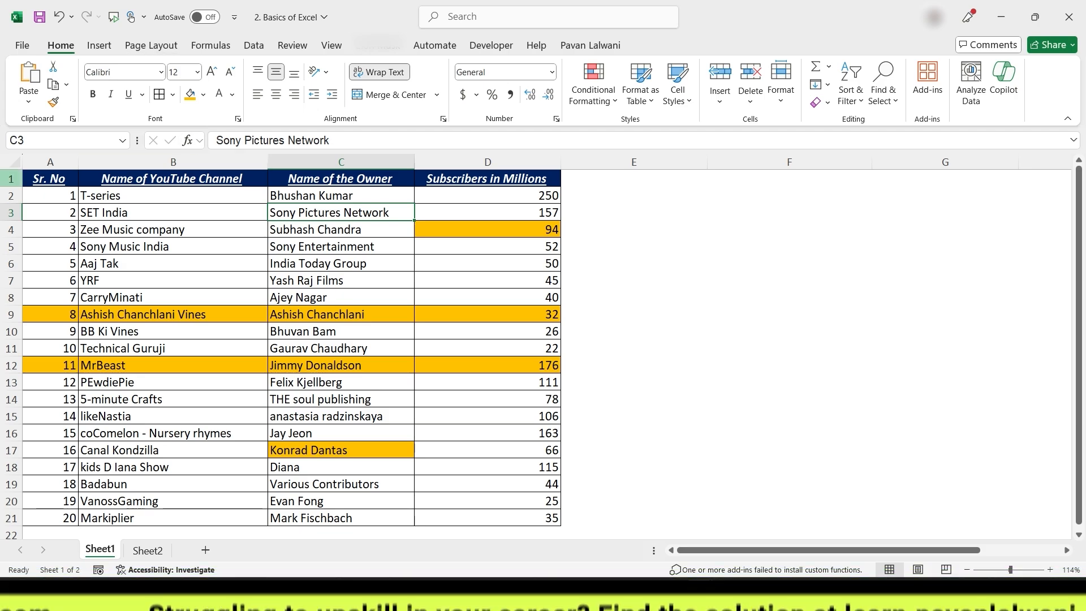
{"action": "left_click", "coordinate": [11, 179]}
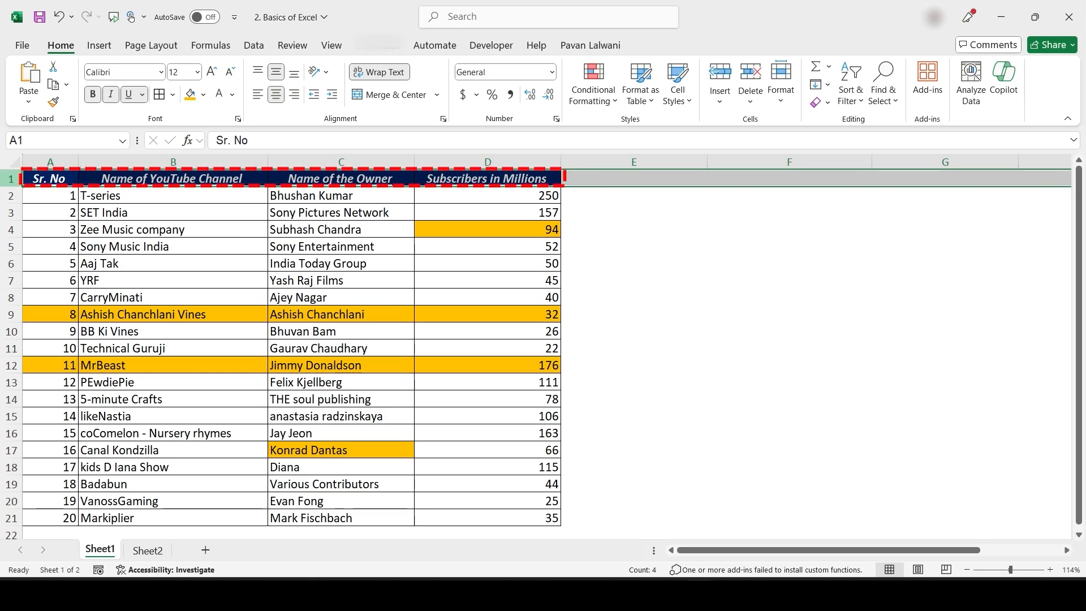
Insert a blank row above the table header at row 1
{"action": "right_click", "coordinate": [10, 181]}
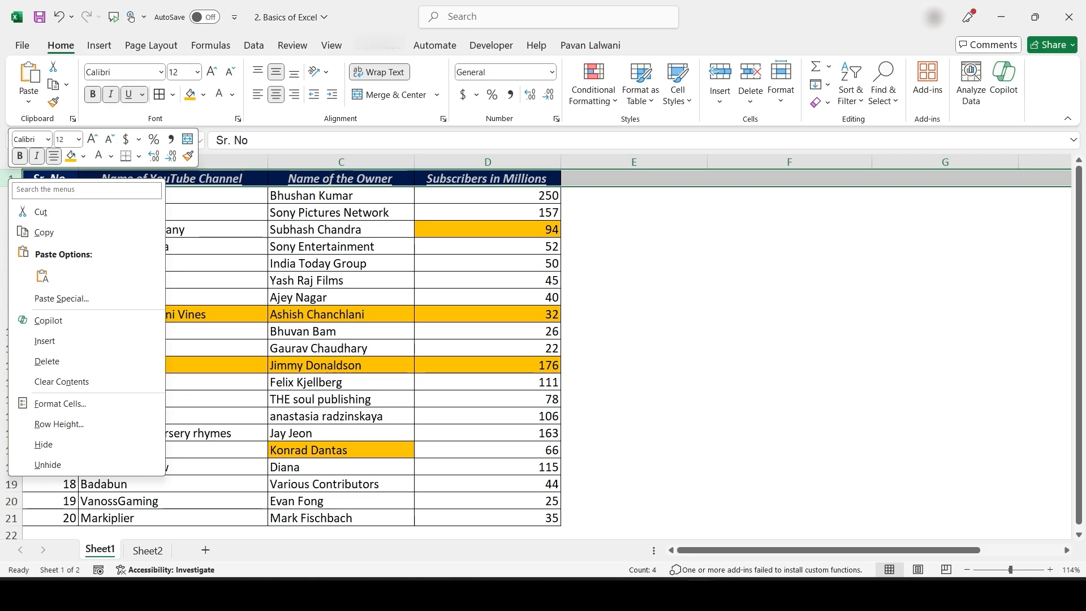
{"action": "key", "text": "Escape"}
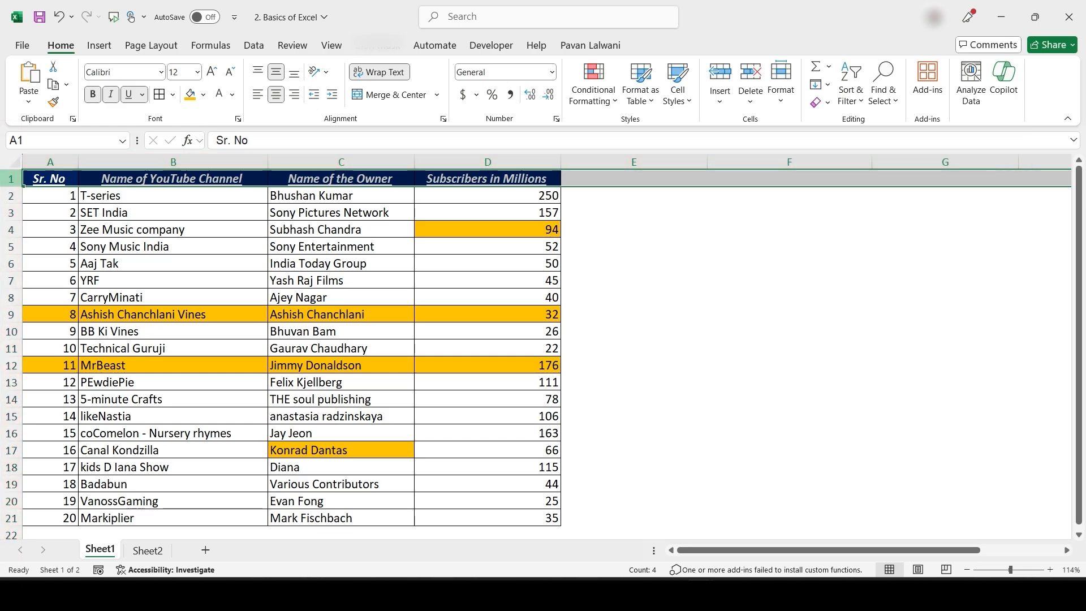
{"action": "right_click", "coordinate": [12, 180]}
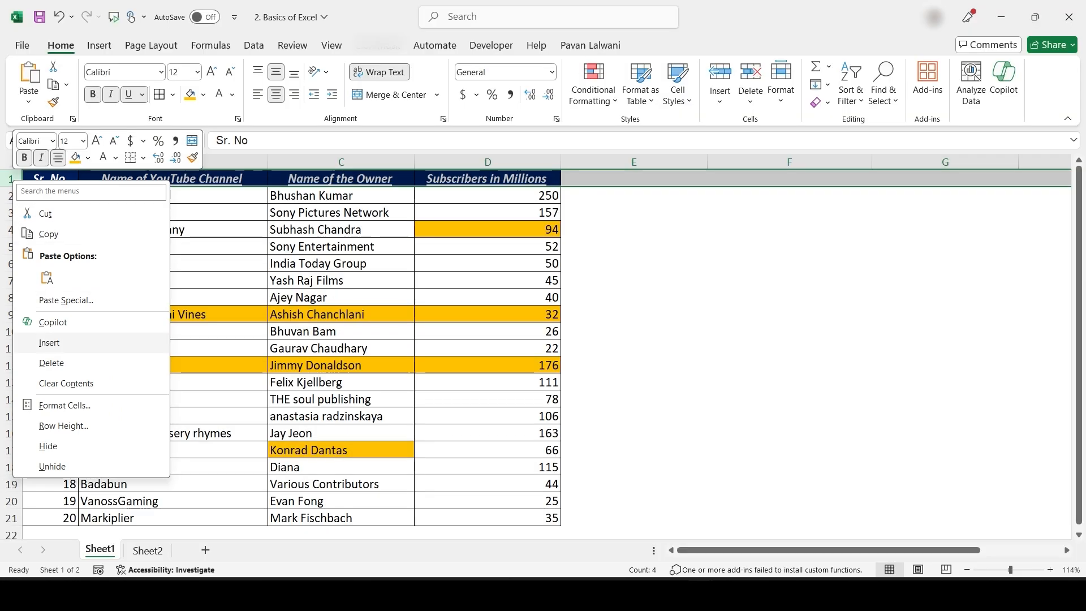
{"action": "left_click", "coordinate": [50, 342]}
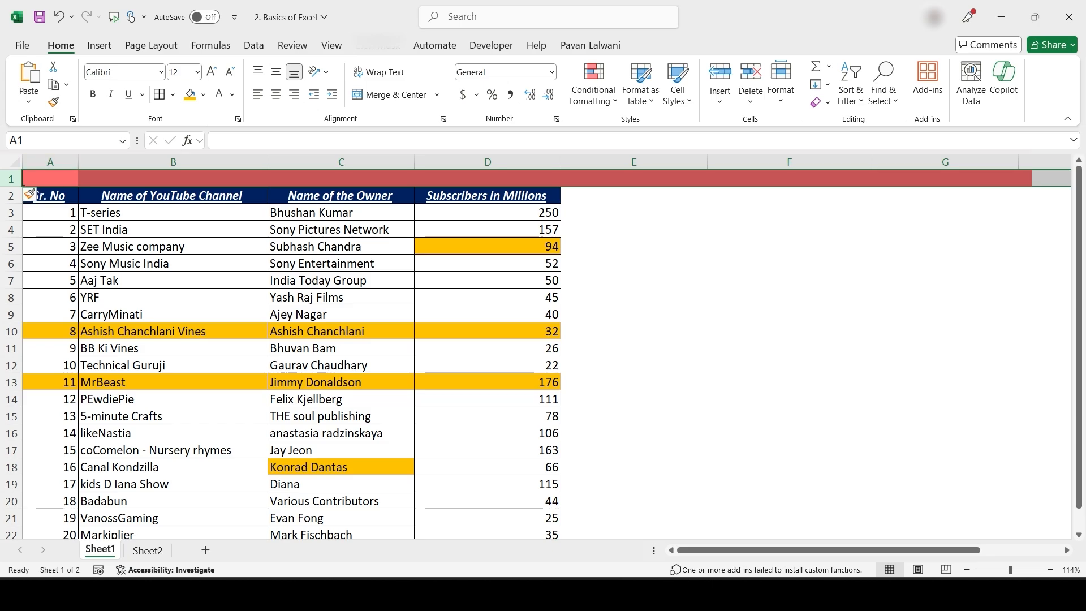
Try inserting a blank row 10 and a blank column C, then undo both and select A1
{"action": "left_click", "coordinate": [11, 332]}
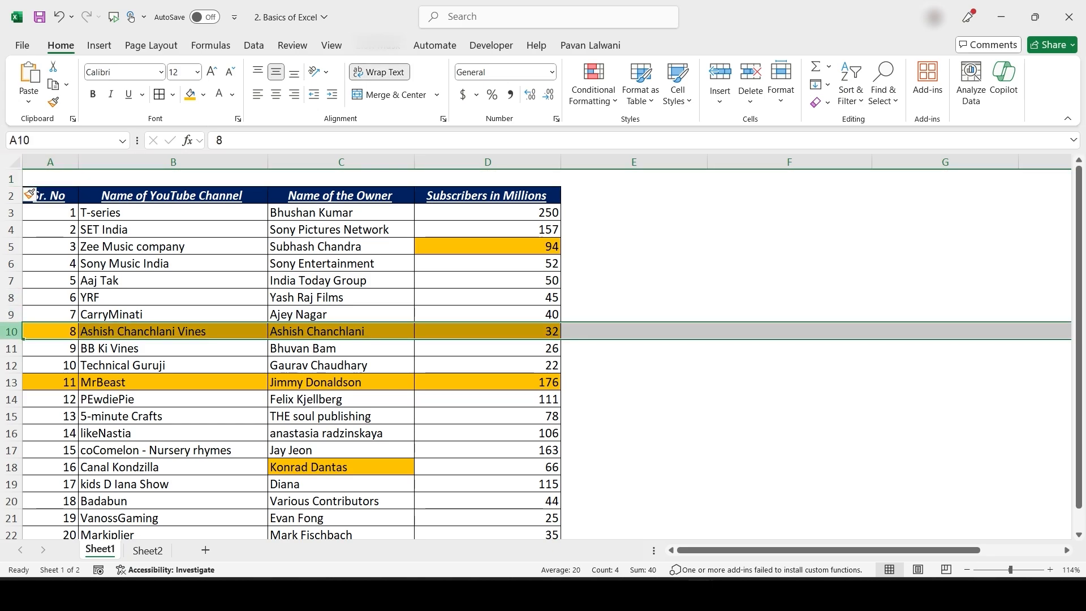
{"action": "right_click", "coordinate": [14, 332]}
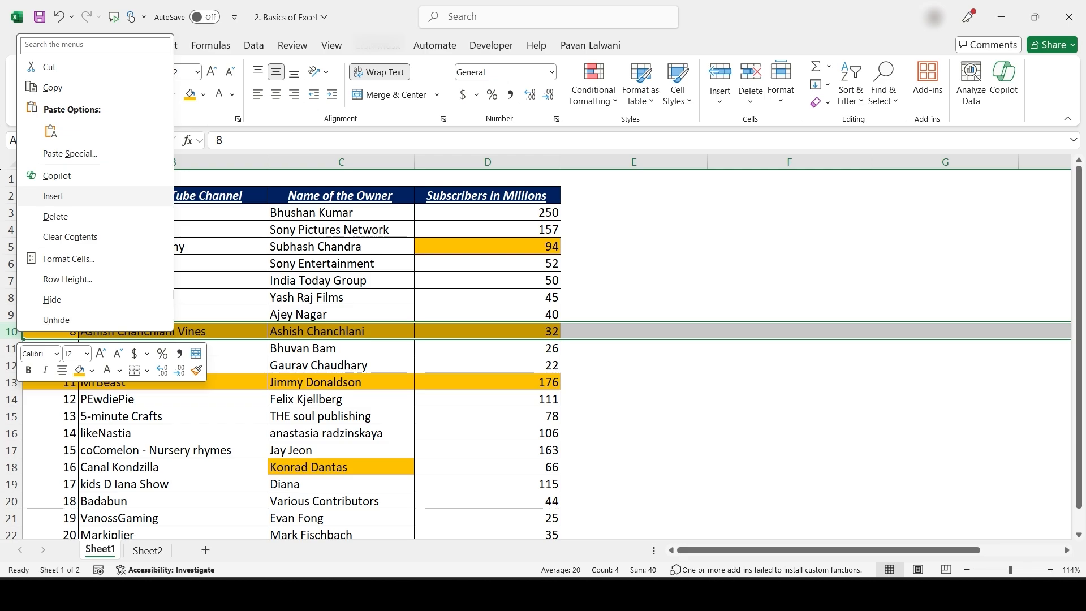
{"action": "left_click", "coordinate": [53, 196]}
{"action": "left_click", "coordinate": [488, 315]}
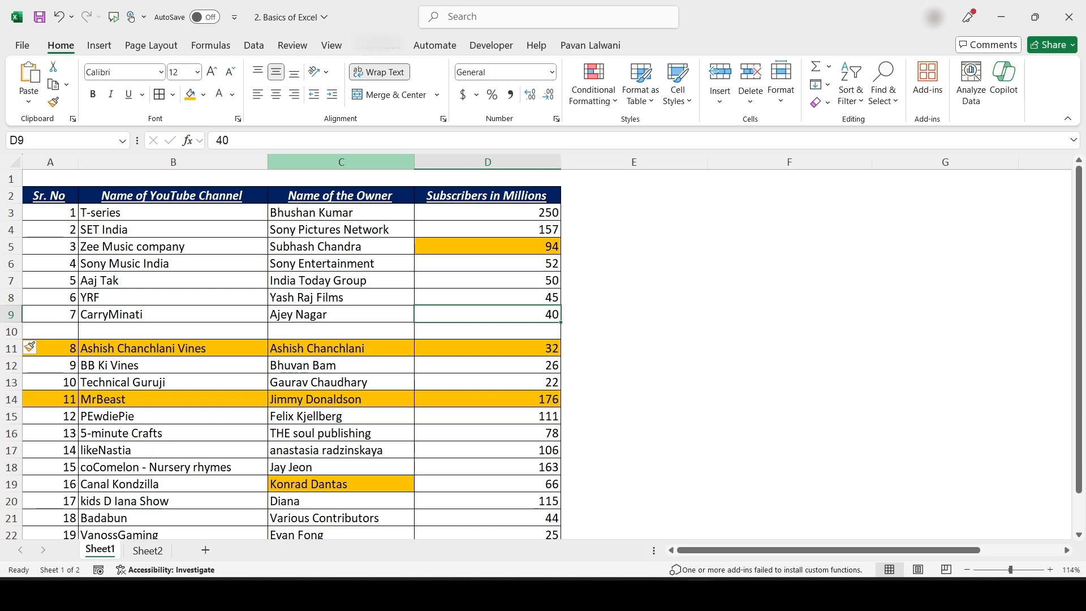
{"action": "left_click", "coordinate": [384, 162]}
{"action": "right_click", "coordinate": [386, 162]}
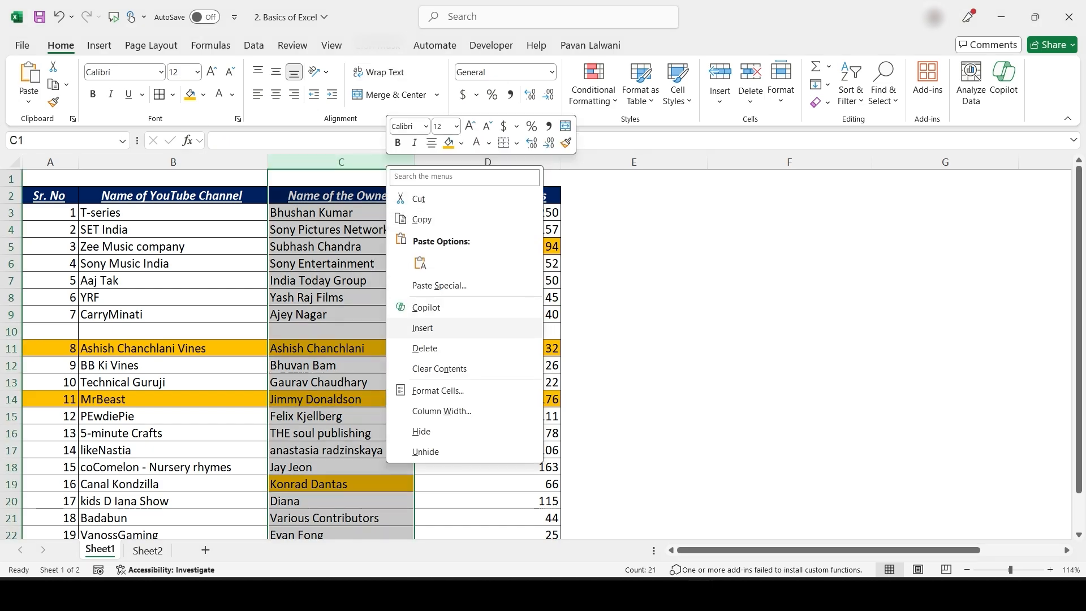
{"action": "left_click", "coordinate": [422, 328]}
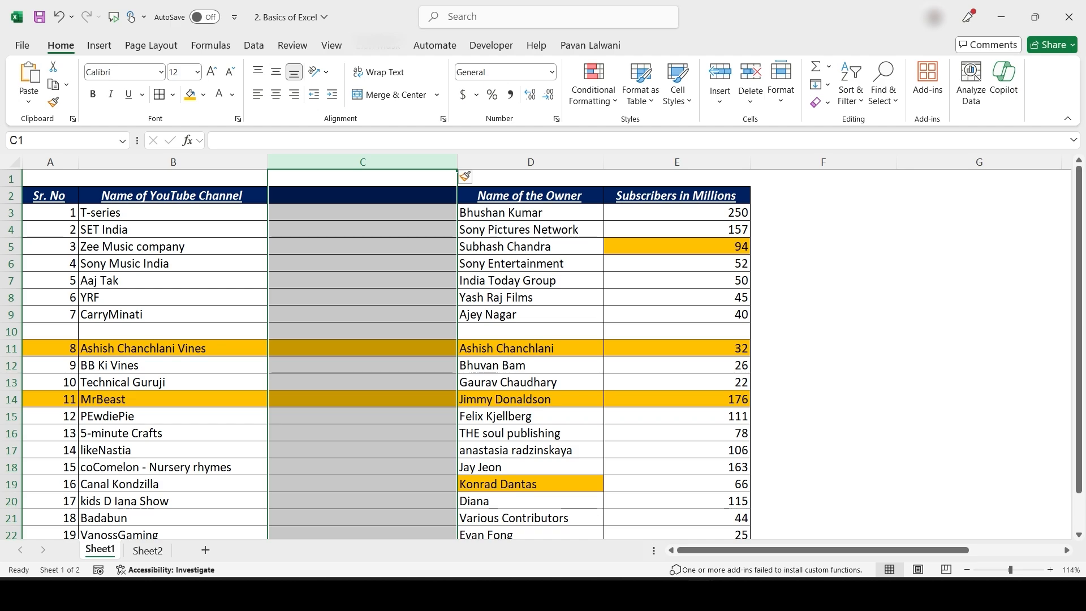
{"action": "key", "text": "ctrl+z"}
{"action": "key", "text": "ctrl+z"}
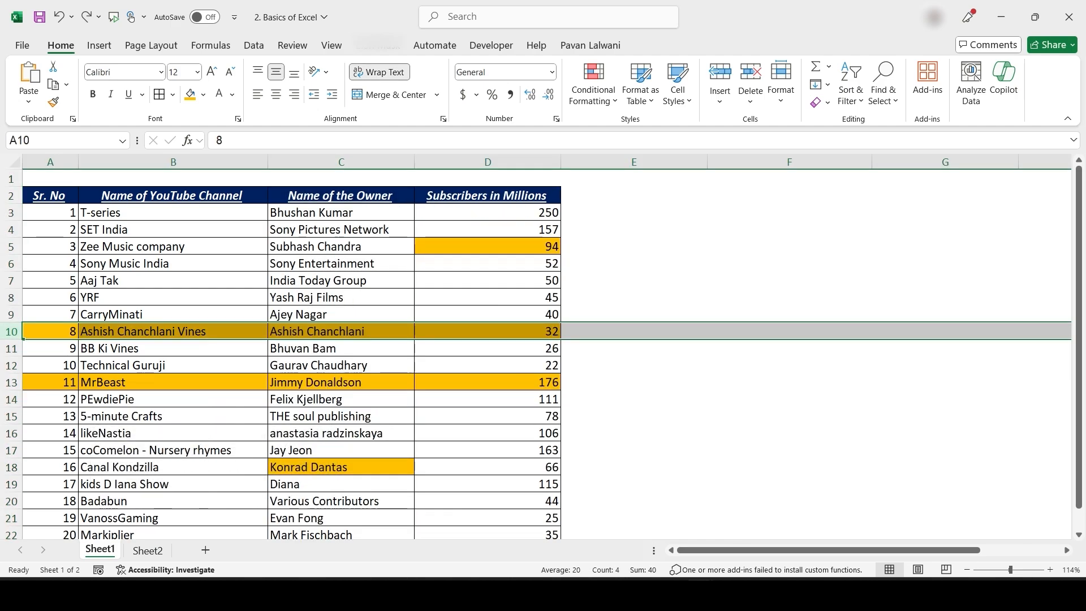
{"action": "scroll", "coordinate": [543, 345], "scroll_direction": "up", "scroll_amount": 3, "text": "ctrl"}
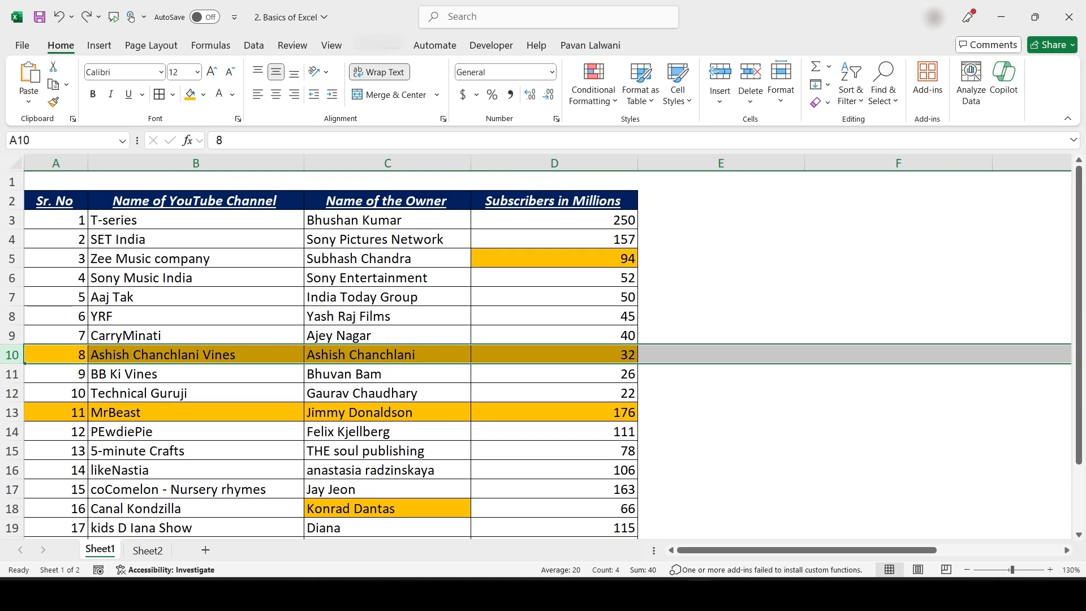
{"action": "left_click", "coordinate": [56, 181]}
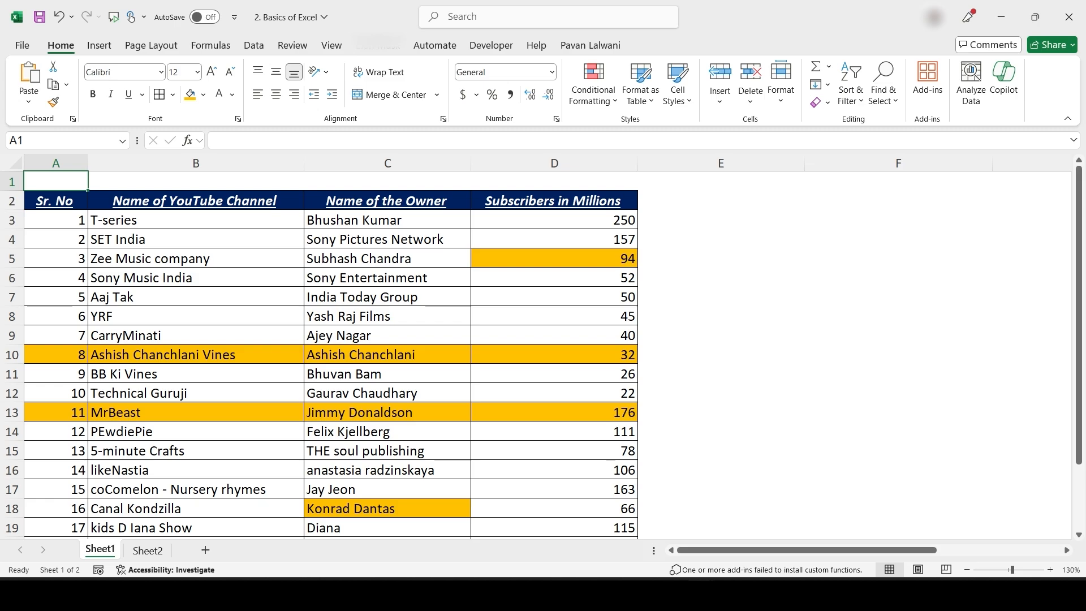
Enter the title 'Famous Youtubers' in cell A1
{"action": "type", "text": "Famous"}
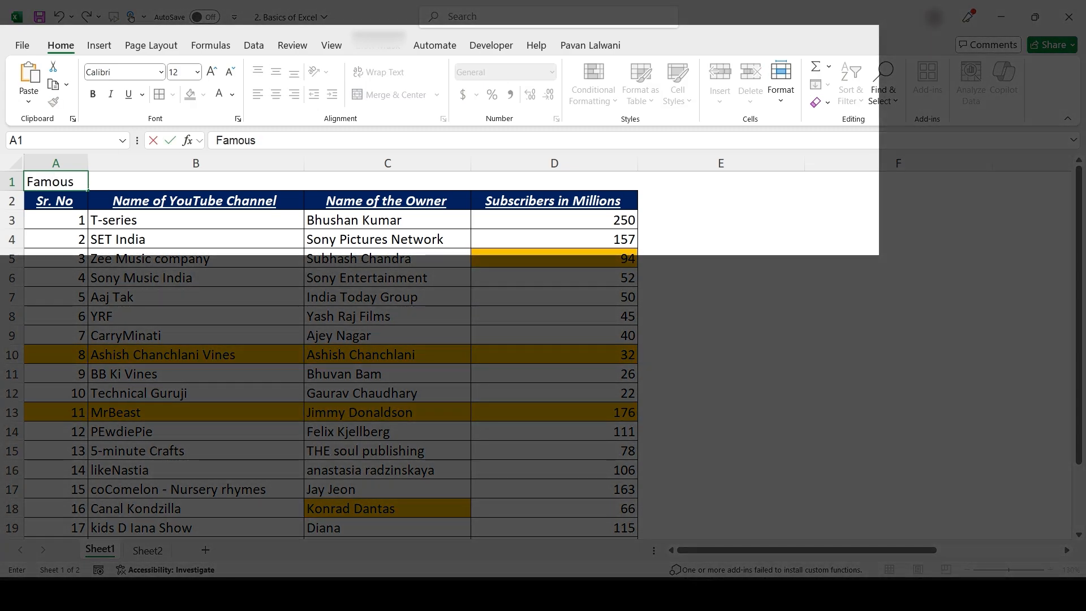
{"action": "type", "text": " Youtubers"}
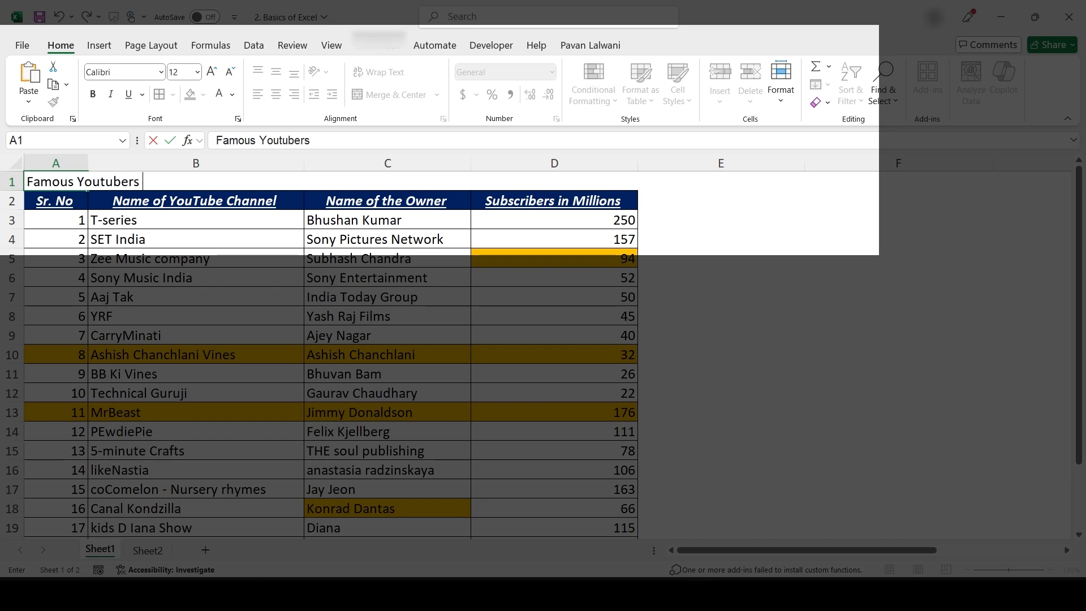
{"action": "key", "text": "Return"}
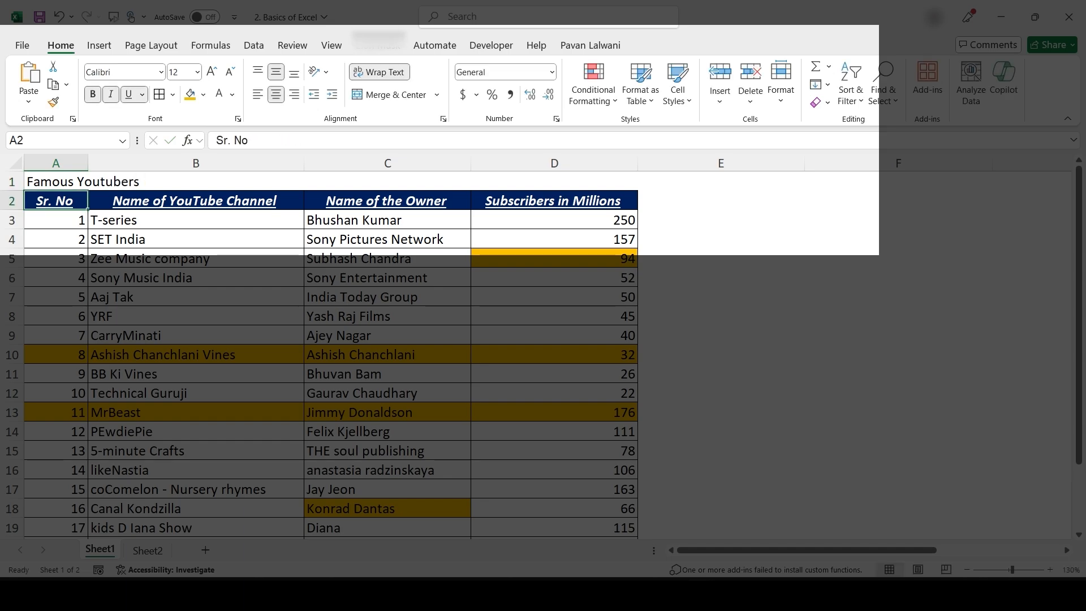
{"action": "key", "text": "shift+Return"}
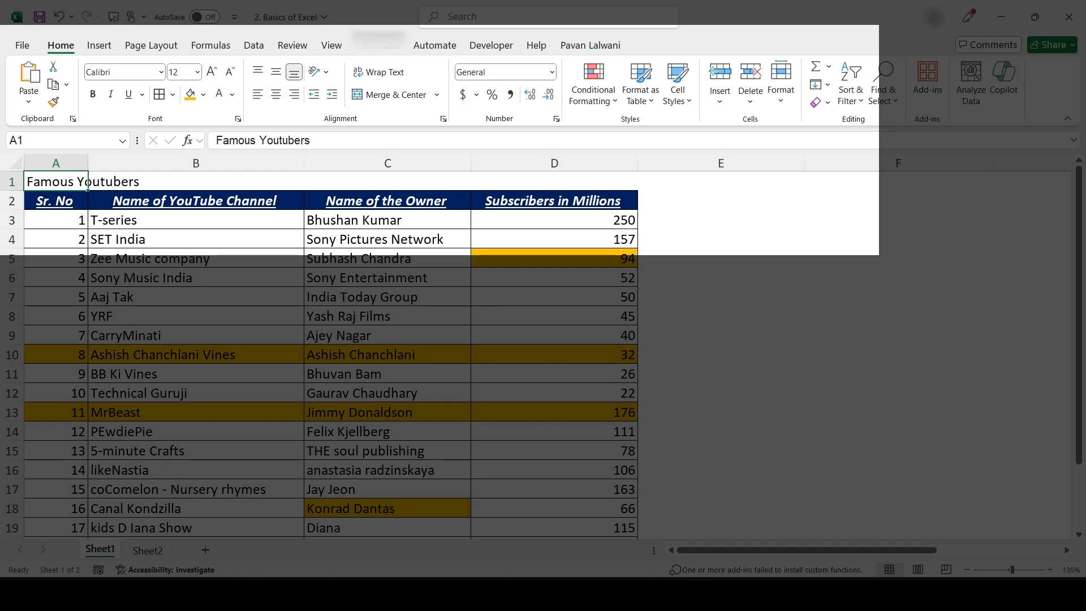
Select A1:D1 and merge and centre the title across it
{"action": "key", "text": "shift+Right"}
{"action": "key", "text": "shift+Right"}
{"action": "key", "text": "shift+Right"}
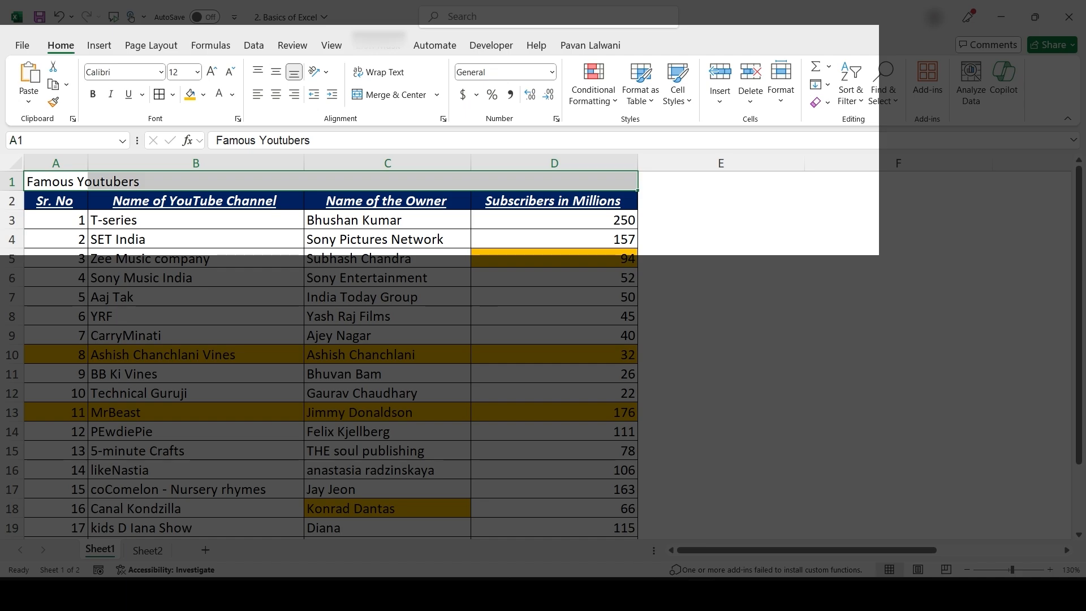
{"action": "key", "text": "Left"}
{"action": "key", "text": "shift+Right"}
{"action": "key", "text": "shift+Right"}
{"action": "key", "text": "shift+Right"}
{"action": "key", "text": "Left"}
{"action": "key", "text": "shift+Right"}
{"action": "key", "text": "shift+Right"}
{"action": "key", "text": "shift+Right"}
{"action": "key", "text": "Left"}
{"action": "key", "text": "shift+Right"}
{"action": "key", "text": "shift+Right"}
{"action": "key", "text": "shift+Right"}
{"action": "left_click", "coordinate": [388, 94]}
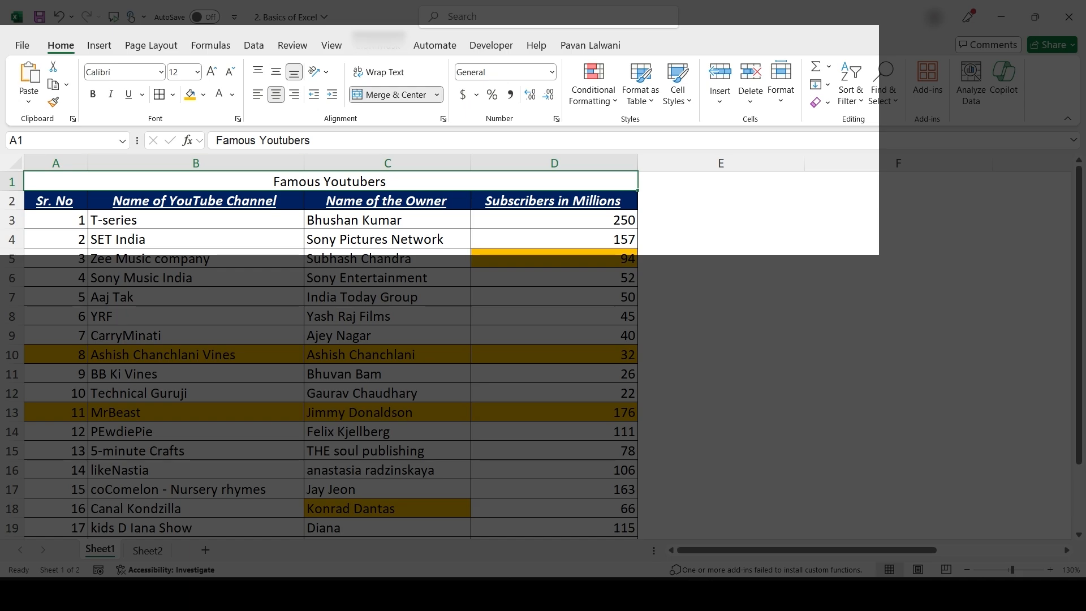
Enlarge the title font, fill the title band orange and make its text black
{"action": "left_click", "coordinate": [212, 72]}
{"action": "left_click", "coordinate": [212, 72]}
{"action": "left_click", "coordinate": [211, 71]}
{"action": "left_click", "coordinate": [211, 71]}
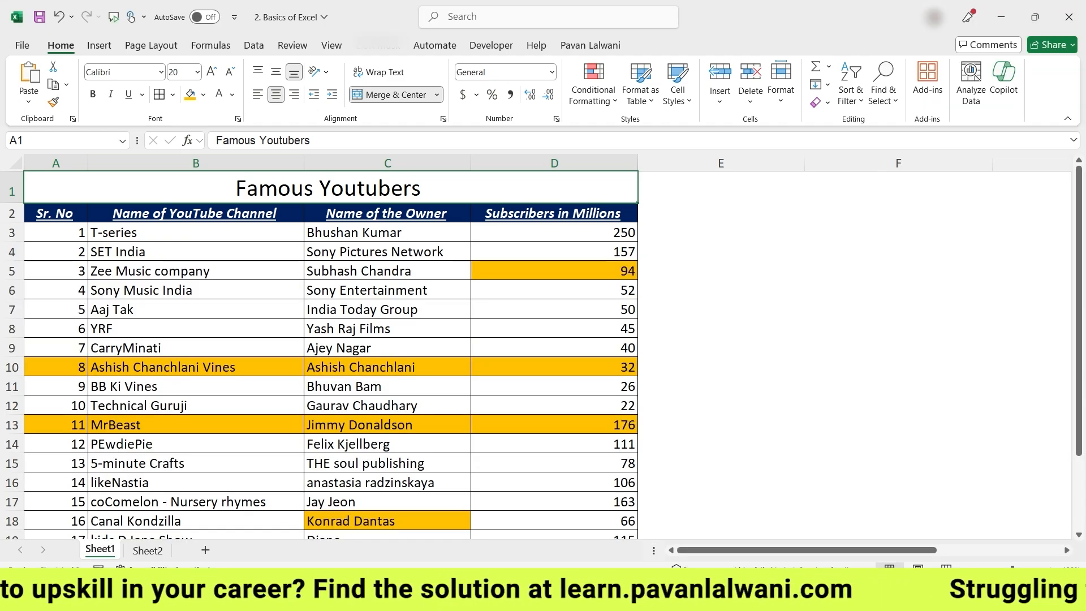
{"action": "left_click", "coordinate": [190, 95]}
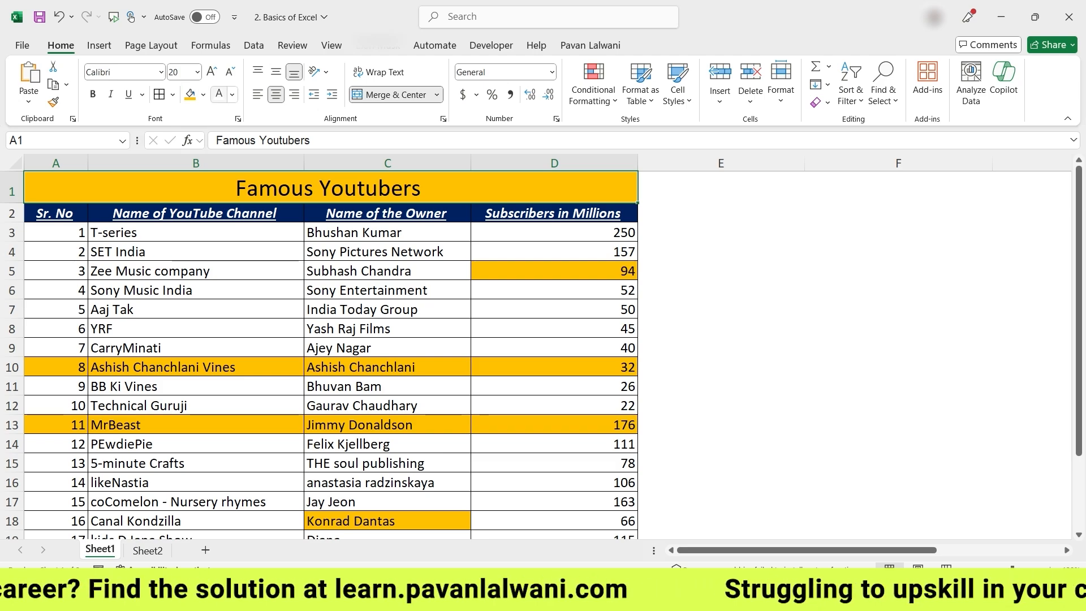
{"action": "left_click", "coordinate": [232, 95]}
{"action": "left_click", "coordinate": [228, 182]}
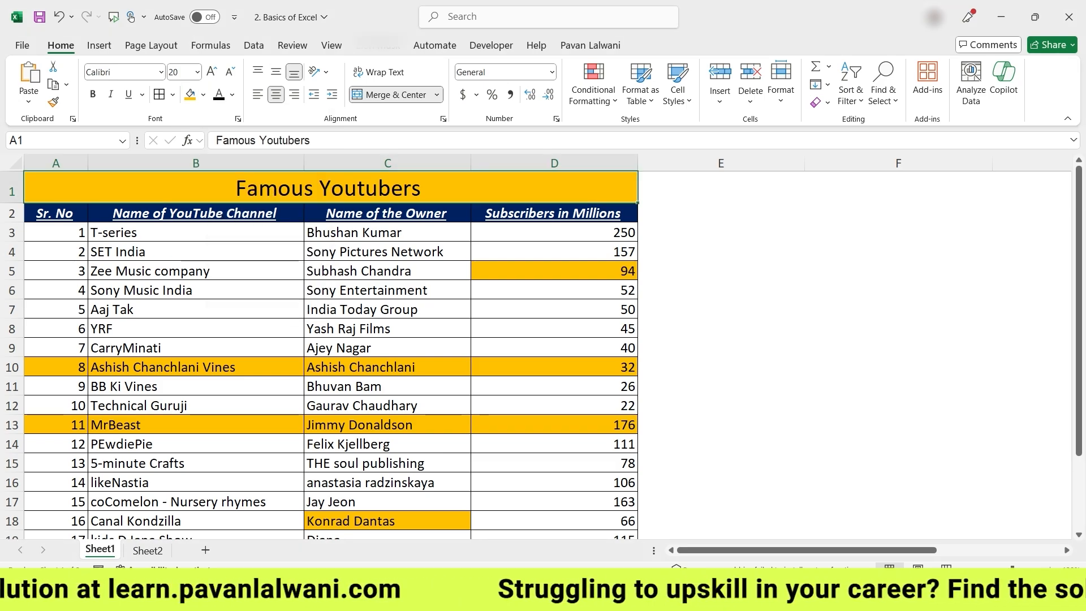
{"action": "left_click", "coordinate": [720, 252]}
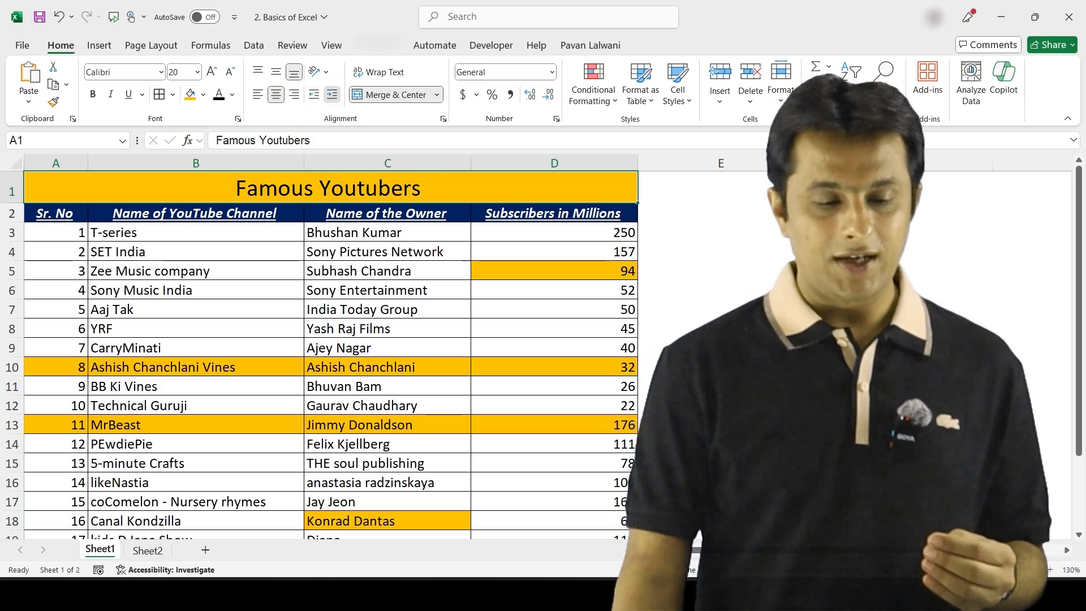
Left-align the title and adjust its indent up and down, leaving it shifted right
{"action": "left_click", "coordinate": [332, 95]}
{"action": "left_click", "coordinate": [332, 94]}
{"action": "left_click", "coordinate": [332, 95]}
{"action": "left_click", "coordinate": [332, 94]}
{"action": "left_click", "coordinate": [332, 95]}
{"action": "left_click", "coordinate": [332, 94]}
{"action": "left_click", "coordinate": [332, 94]}
{"action": "left_click", "coordinate": [332, 95]}
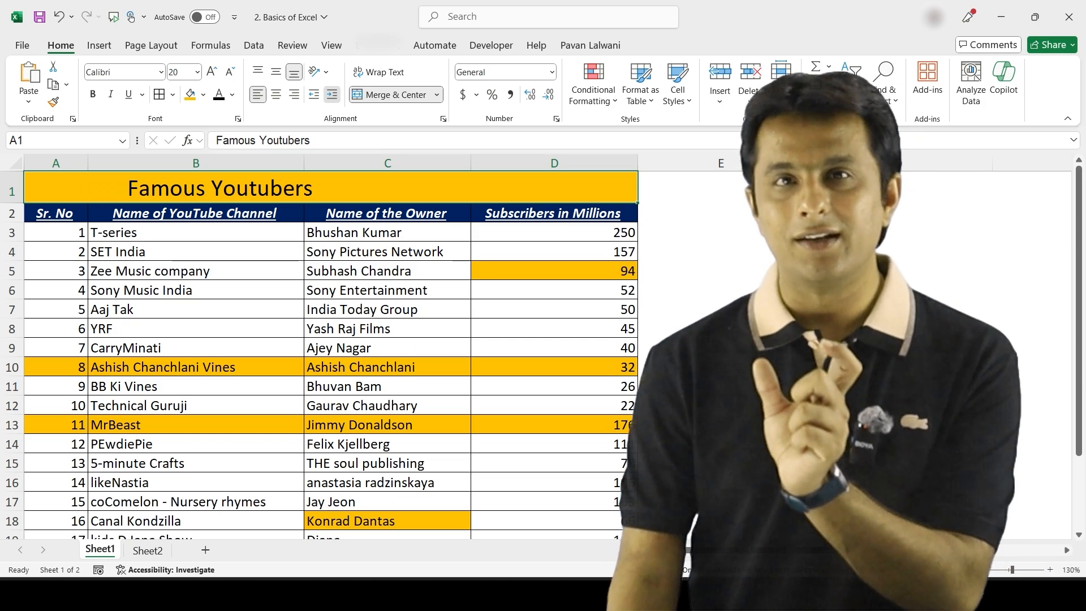
{"action": "left_click", "coordinate": [332, 95]}
{"action": "left_click", "coordinate": [332, 94]}
{"action": "left_click", "coordinate": [332, 94]}
{"action": "left_click", "coordinate": [332, 94]}
{"action": "left_click", "coordinate": [332, 95]}
{"action": "left_click", "coordinate": [332, 95]}
{"action": "left_click", "coordinate": [332, 94]}
{"action": "left_click", "coordinate": [332, 95]}
{"action": "left_click", "coordinate": [332, 94]}
{"action": "left_click", "coordinate": [314, 95]}
{"action": "left_click", "coordinate": [313, 95]}
{"action": "left_click", "coordinate": [313, 95]}
{"action": "left_click", "coordinate": [314, 95]}
{"action": "left_click", "coordinate": [314, 95]}
{"action": "left_click", "coordinate": [332, 94]}
{"action": "left_click", "coordinate": [332, 95]}
{"action": "left_click", "coordinate": [332, 95]}
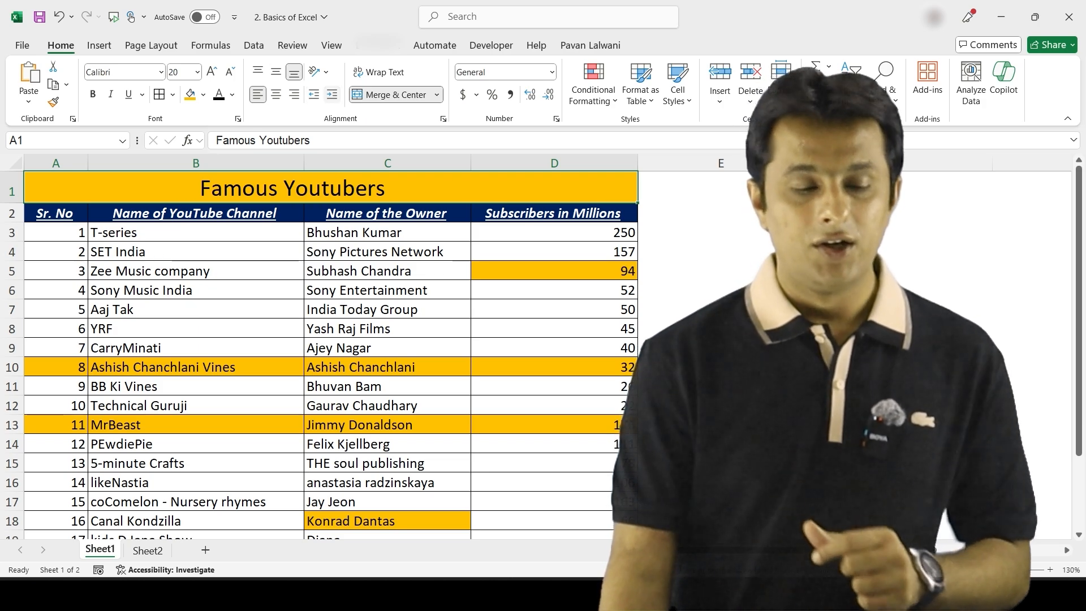
{"action": "left_click", "coordinate": [332, 94]}
{"action": "left_click", "coordinate": [332, 94]}
{"action": "left_click", "coordinate": [332, 94]}
{"action": "left_click", "coordinate": [332, 95]}
{"action": "left_click", "coordinate": [314, 94]}
{"action": "left_click", "coordinate": [314, 95]}
{"action": "left_click", "coordinate": [314, 94]}
{"action": "left_click", "coordinate": [314, 94]}
{"action": "left_click", "coordinate": [332, 94]}
{"action": "left_click", "coordinate": [332, 94]}
{"action": "left_click", "coordinate": [332, 94]}
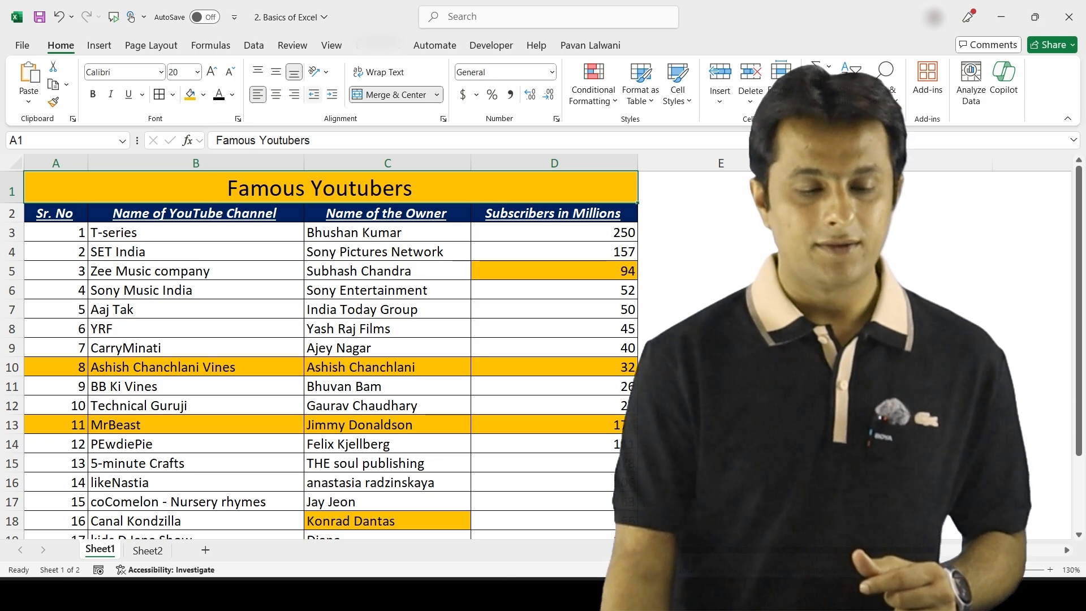
{"action": "left_click", "coordinate": [554, 214]}
Enter 'Today is a beautiful day in Pune…' plus a rainy-day sentence in cell I1
{"action": "scroll", "coordinate": [543, 351], "scroll_direction": "right", "scroll_amount": 3}
{"action": "scroll", "coordinate": [543, 350], "scroll_direction": "right", "scroll_amount": 3}
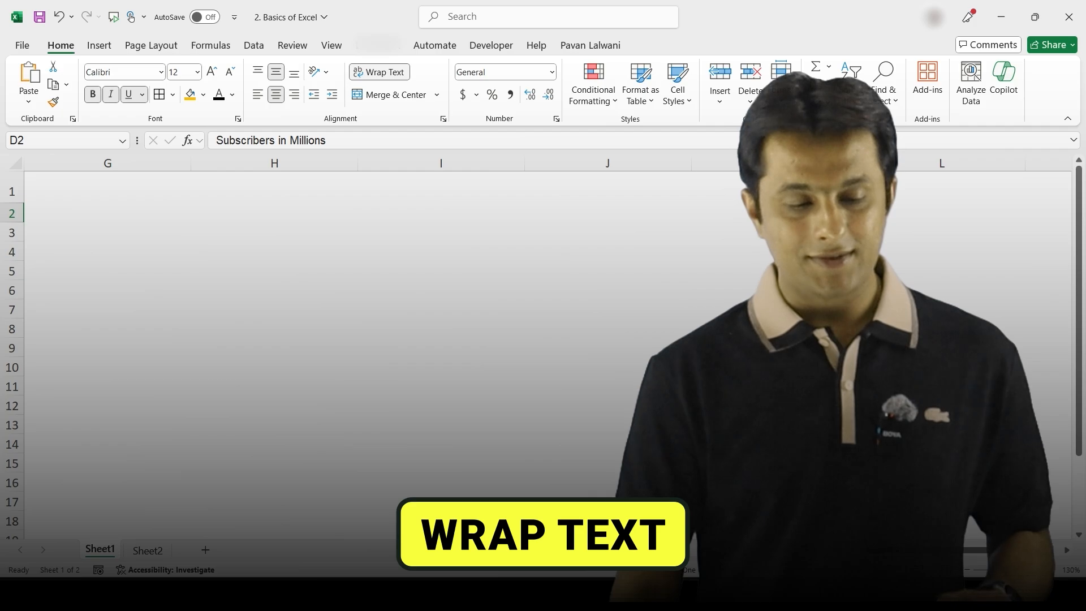
{"action": "left_click", "coordinate": [441, 164]}
{"action": "left_click", "coordinate": [441, 188]}
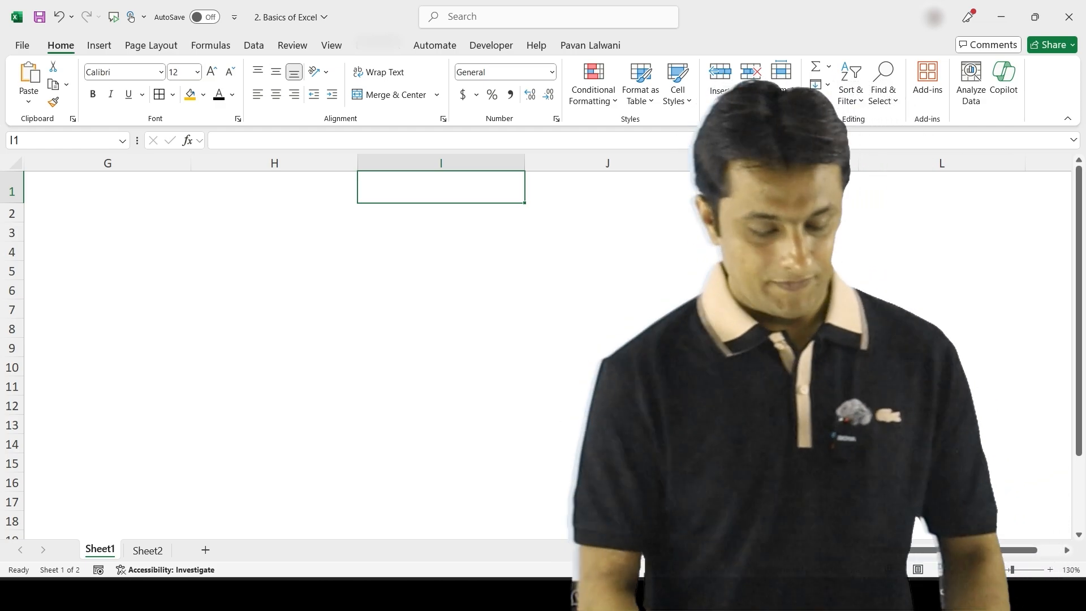
{"action": "type", "text": "Today is a bea"}
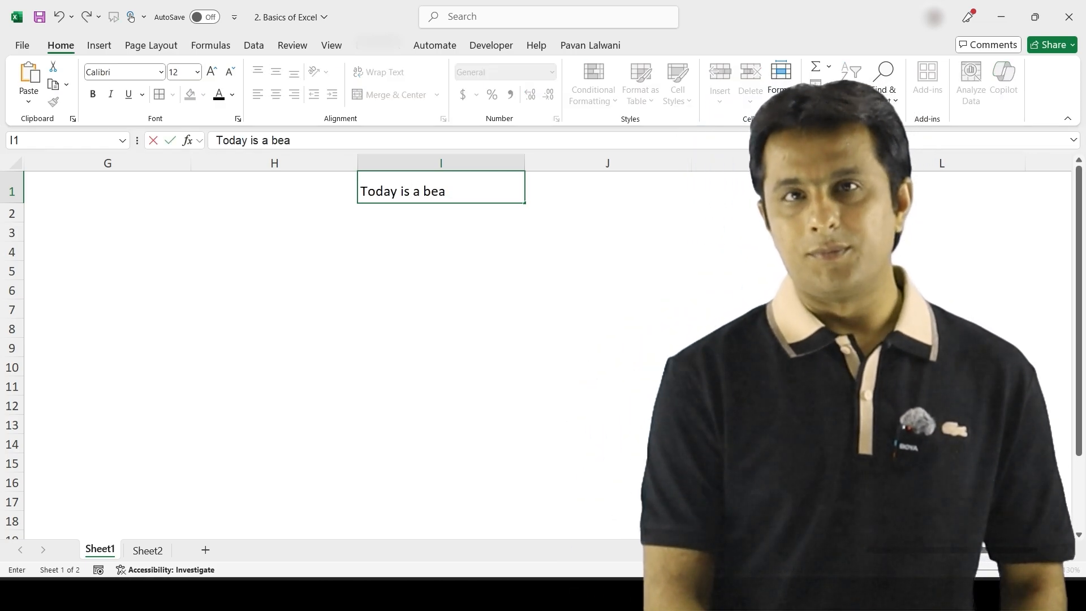
{"action": "type", "text": "utiful day in Pu"}
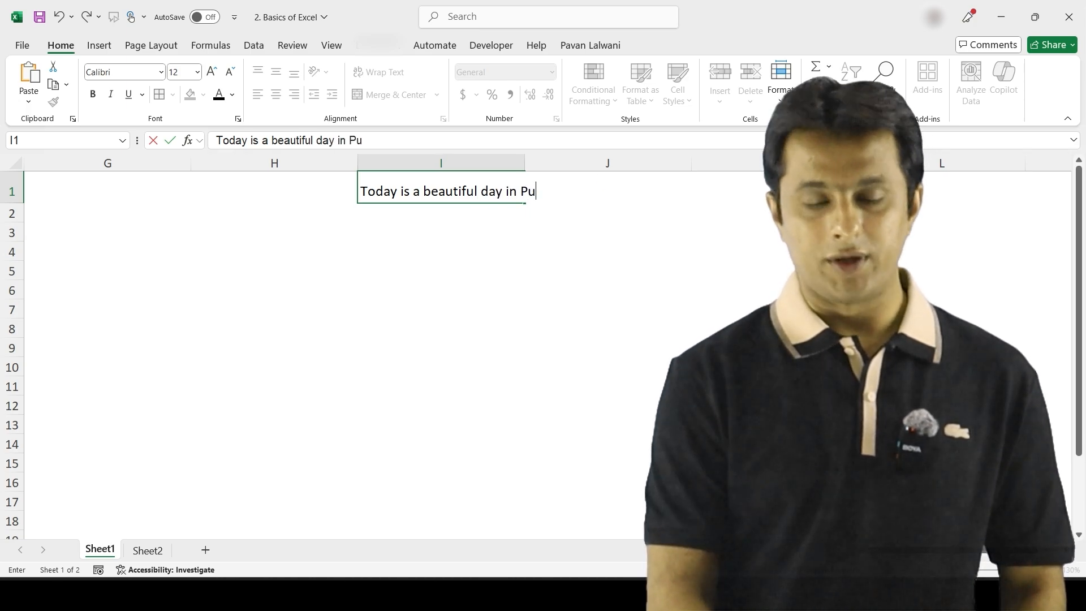
{"action": "type", "text": "ne. India."}
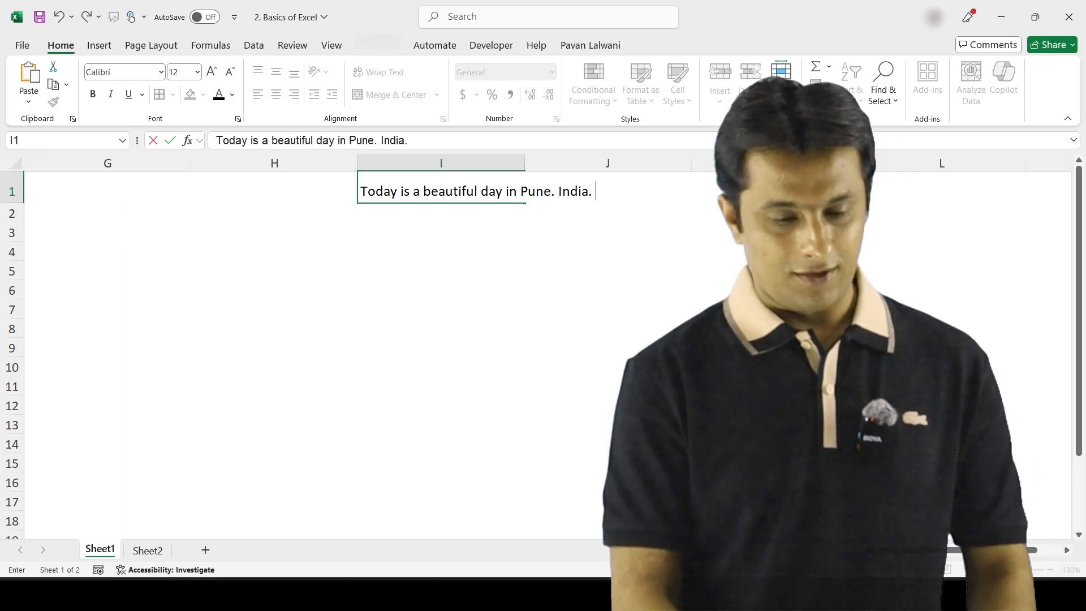
{"action": "type", "text": " Raiing"}
{"action": "key", "text": "BackSpace"}
{"action": "key", "text": "BackSpace"}
{"action": "key", "text": "BackSpace"}
{"action": "key", "text": "BackSpace"}
{"action": "key", "text": "BackSpace"}
{"action": "key", "text": "BackSpace"}
{"action": "type", "text": "Toda"}
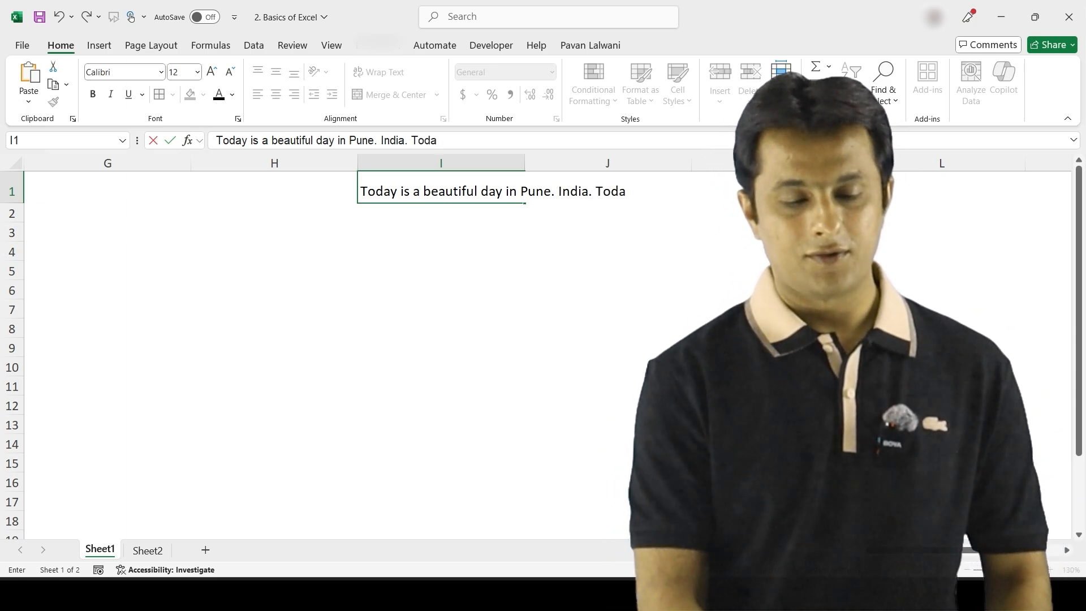
{"action": "type", "text": "y its raini"}
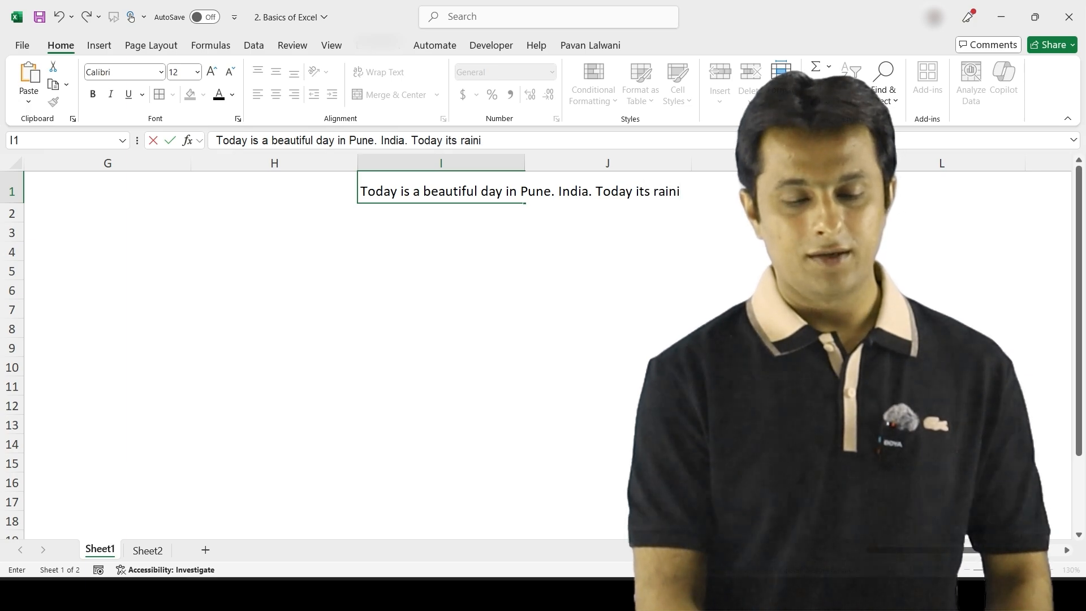
{"action": "type", "text": "ng outside. I"}
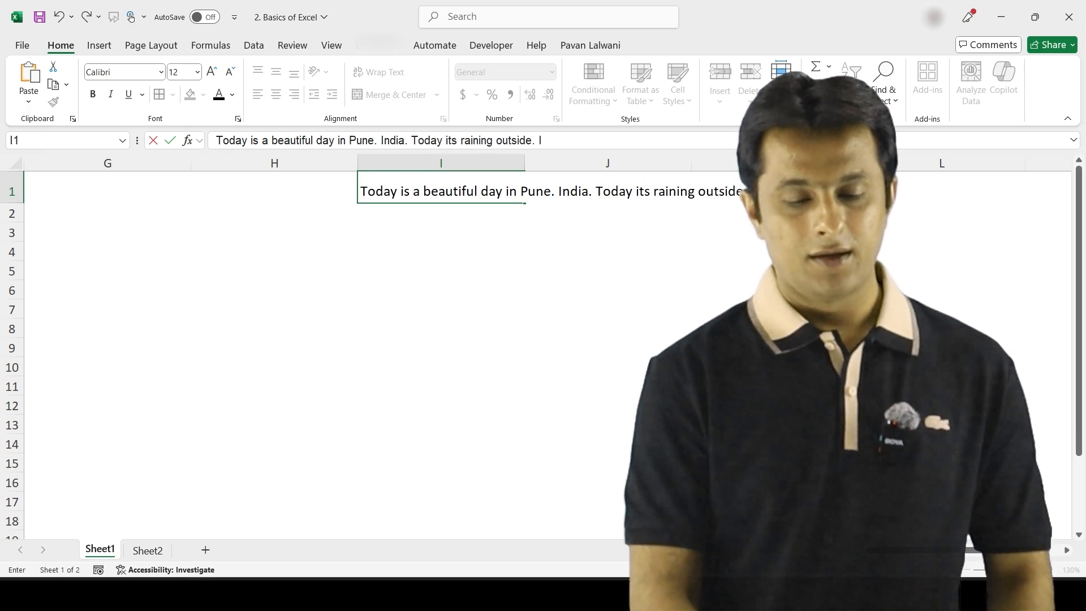
{"action": "type", "text": " want off,"}
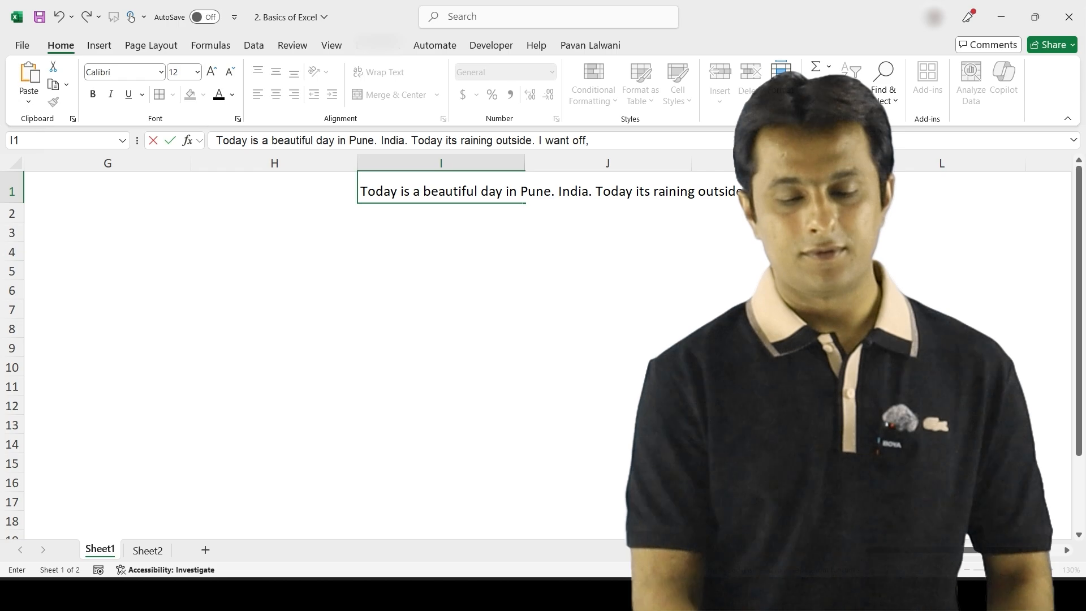
{"action": "key", "text": "BackSpace"}
{"action": "type", "text": " for schoo"}
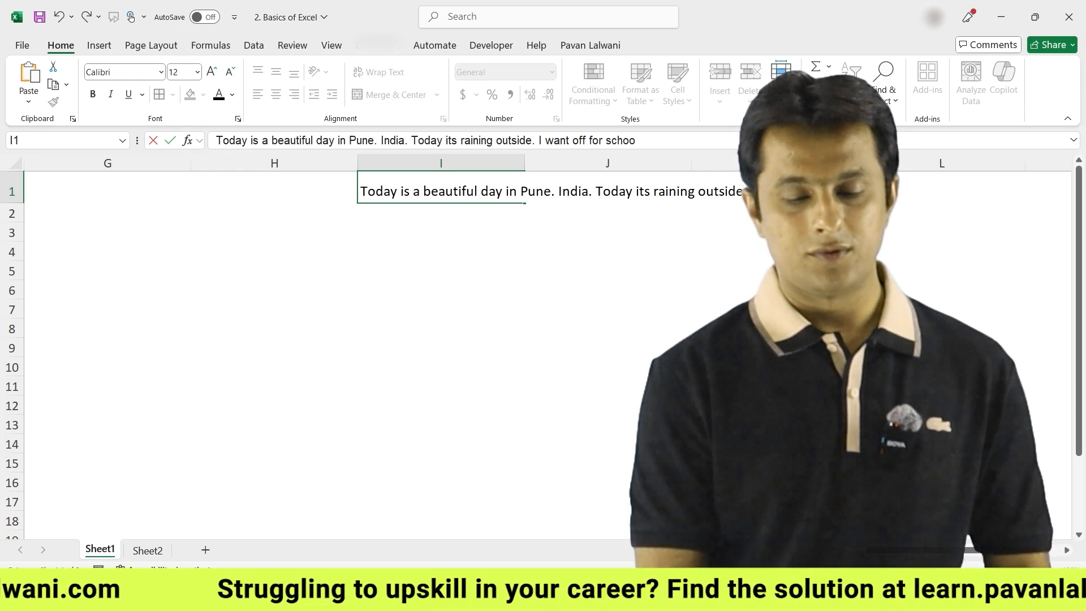
{"action": "type", "text": "l, college and office"}
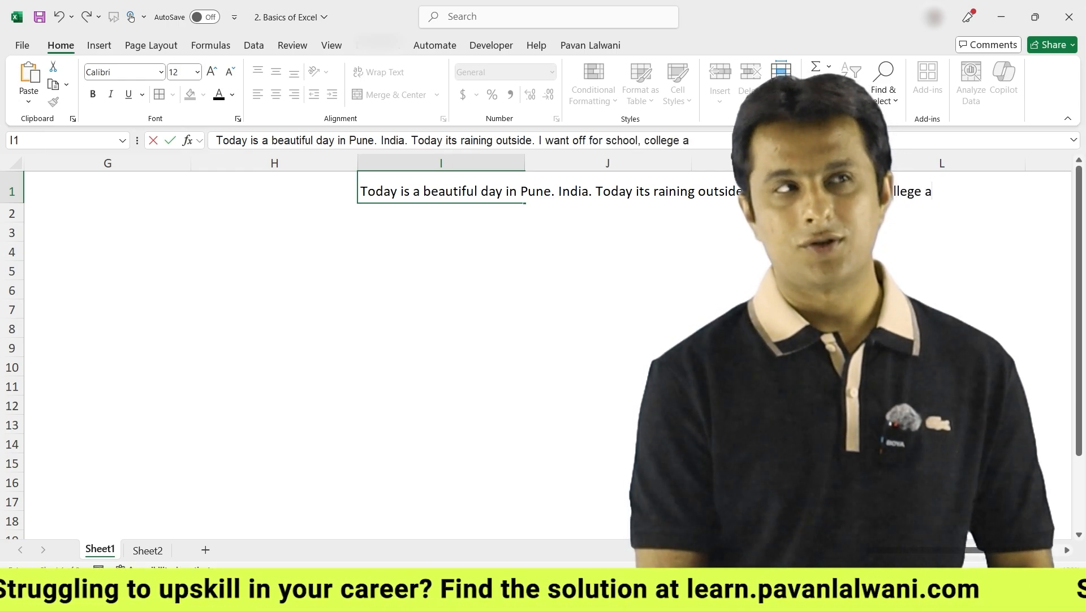
{"action": "key", "text": "Return"}
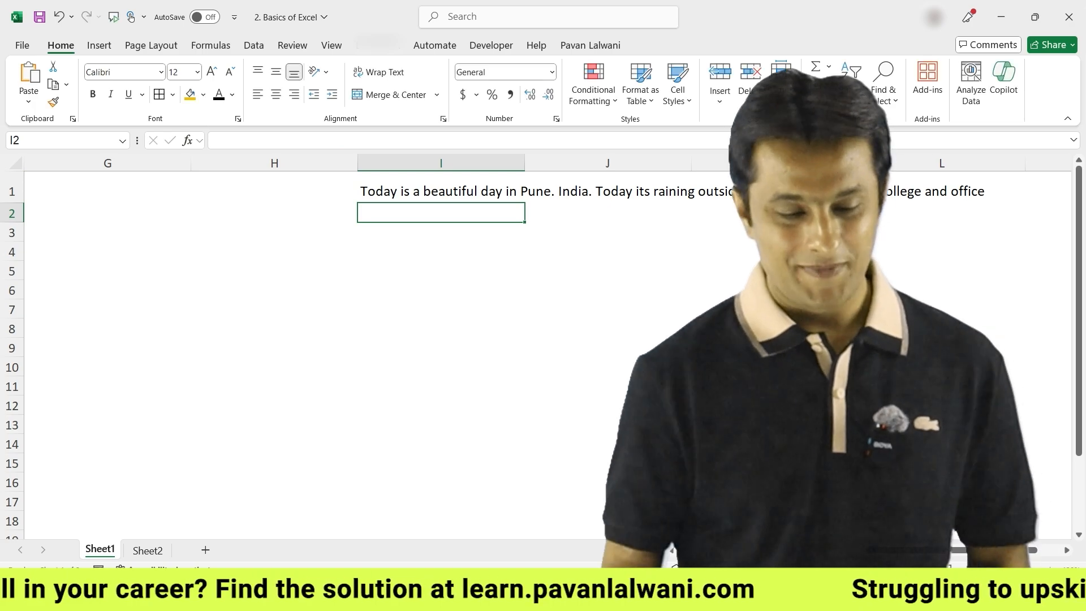
{"action": "key", "text": "Up"}
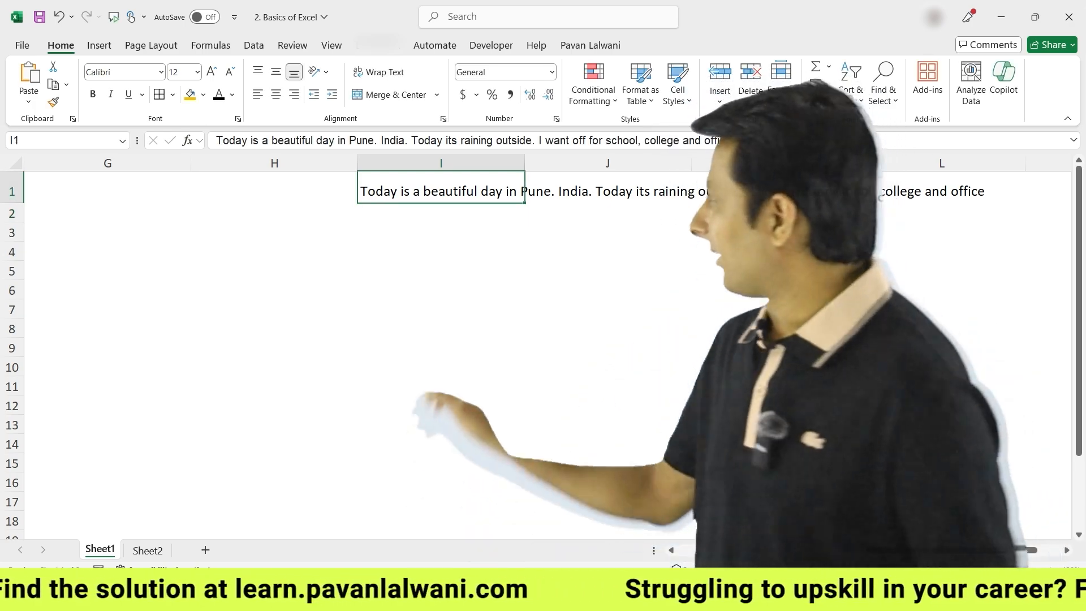
{"action": "scroll", "coordinate": [303, 305], "scroll_direction": "right", "scroll_amount": 1}
Copy the red-filled I1 sentence down into I2:I11 with Ctrl+D
{"action": "scroll", "coordinate": [302, 305], "scroll_direction": "right", "scroll_amount": 1}
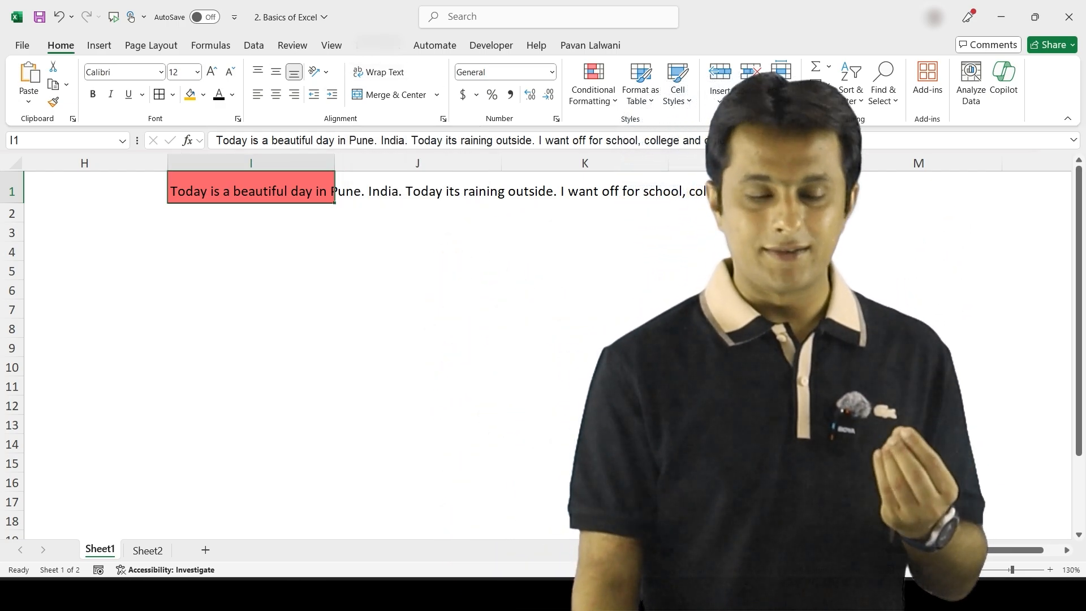
{"action": "left_click", "coordinate": [379, 72]}
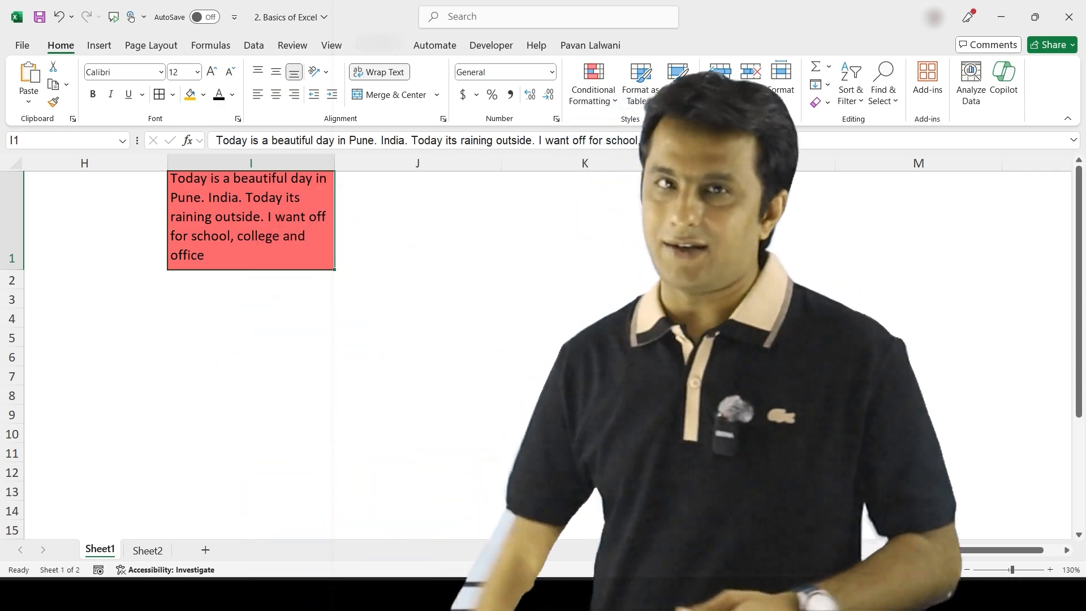
{"action": "key", "text": "ctrl+z"}
{"action": "key", "text": "ctrl+z"}
{"action": "key", "text": "ctrl+z"}
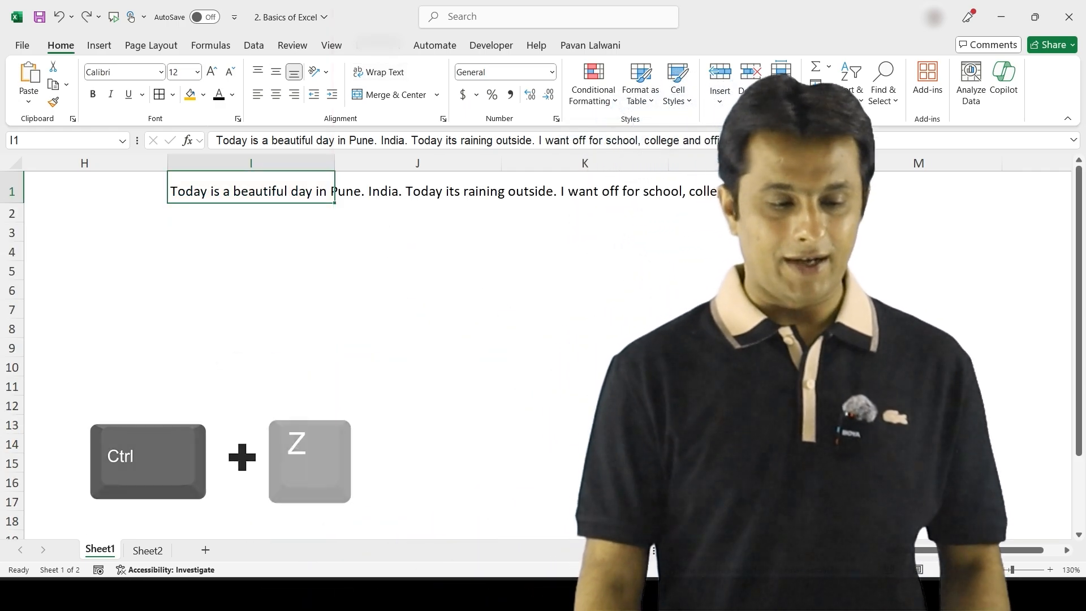
{"action": "key", "text": "ctrl+y"}
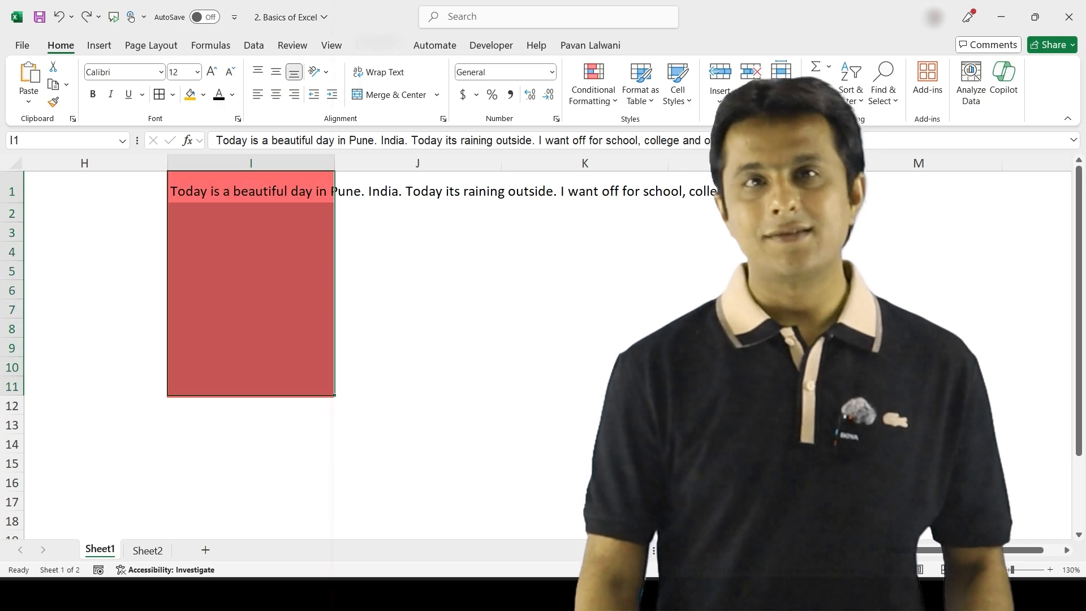
{"action": "key", "text": "ctrl+d"}
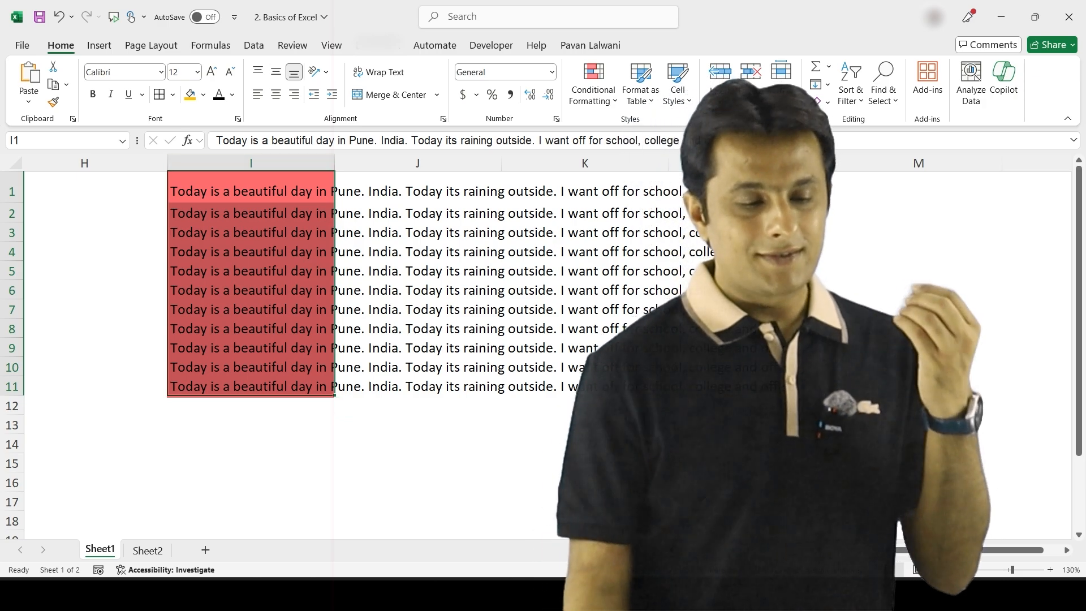
Wrap the text in I1:I11, review the result, then undo the wrapping
{"action": "left_click_drag", "start_coordinate": [250, 192], "coordinate": [250, 367]}
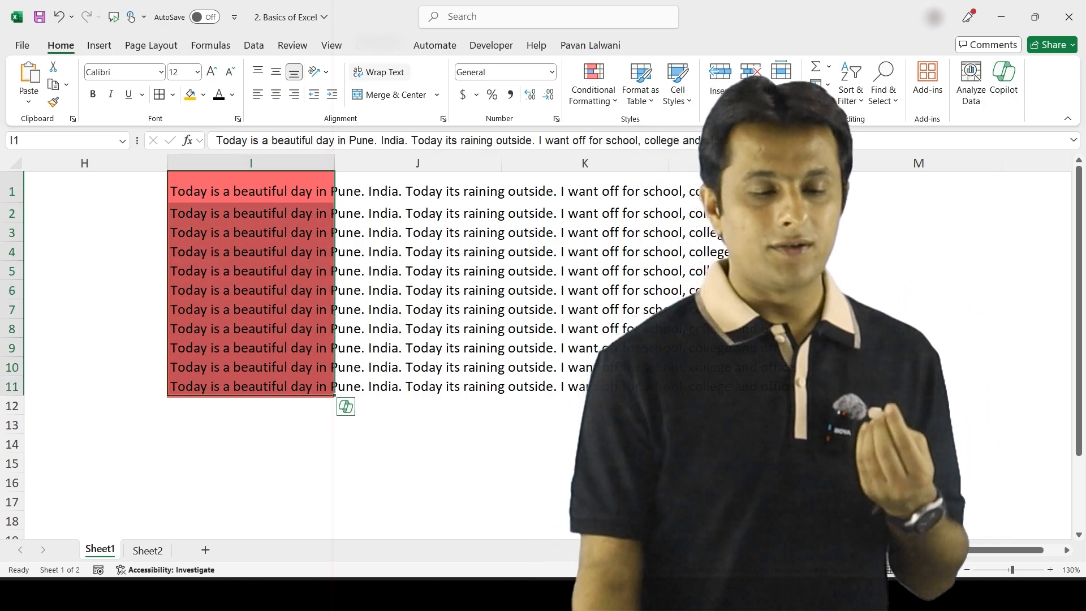
{"action": "left_click", "coordinate": [380, 73]}
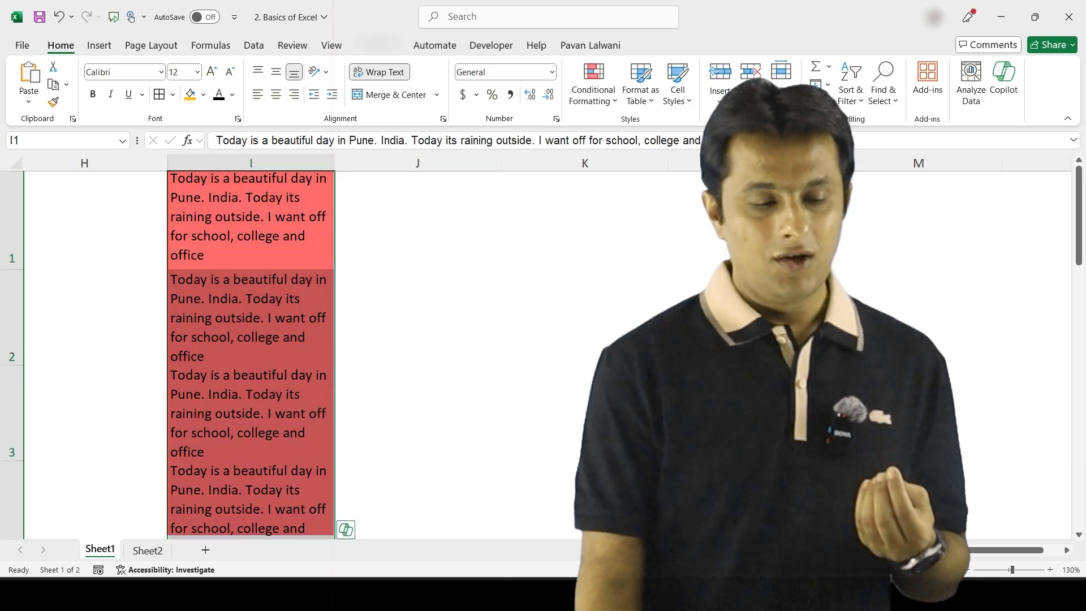
{"action": "scroll", "coordinate": [339, 350], "scroll_direction": "down", "scroll_amount": 2}
{"action": "scroll", "coordinate": [250, 351], "scroll_direction": "down", "scroll_amount": 3}
{"action": "scroll", "coordinate": [251, 350], "scroll_direction": "up", "scroll_amount": 6}
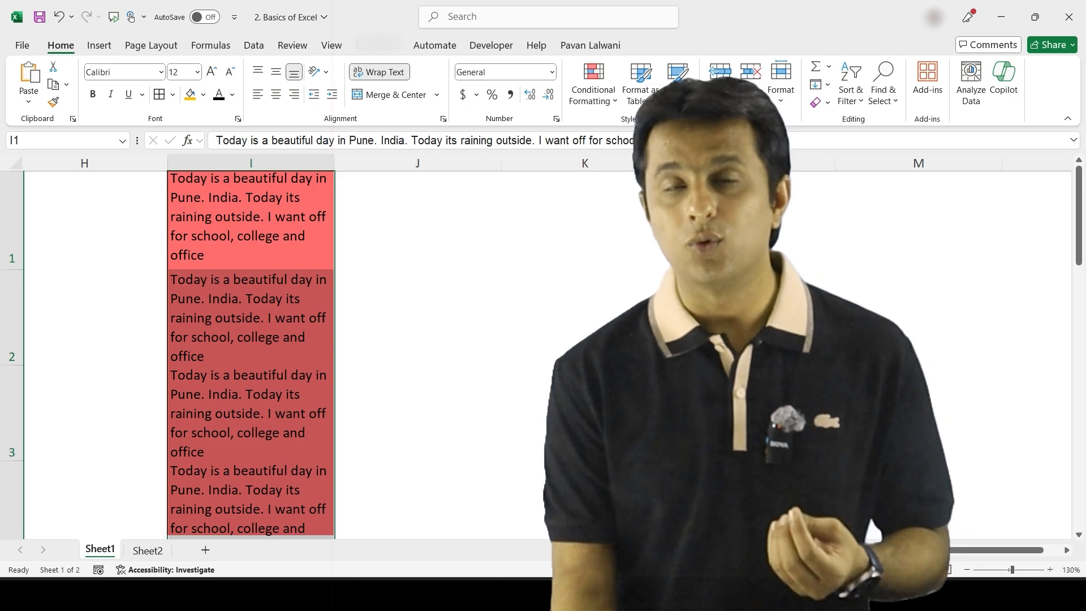
{"action": "scroll", "coordinate": [250, 351], "scroll_direction": "down", "scroll_amount": 6}
{"action": "scroll", "coordinate": [251, 351], "scroll_direction": "up", "scroll_amount": 6}
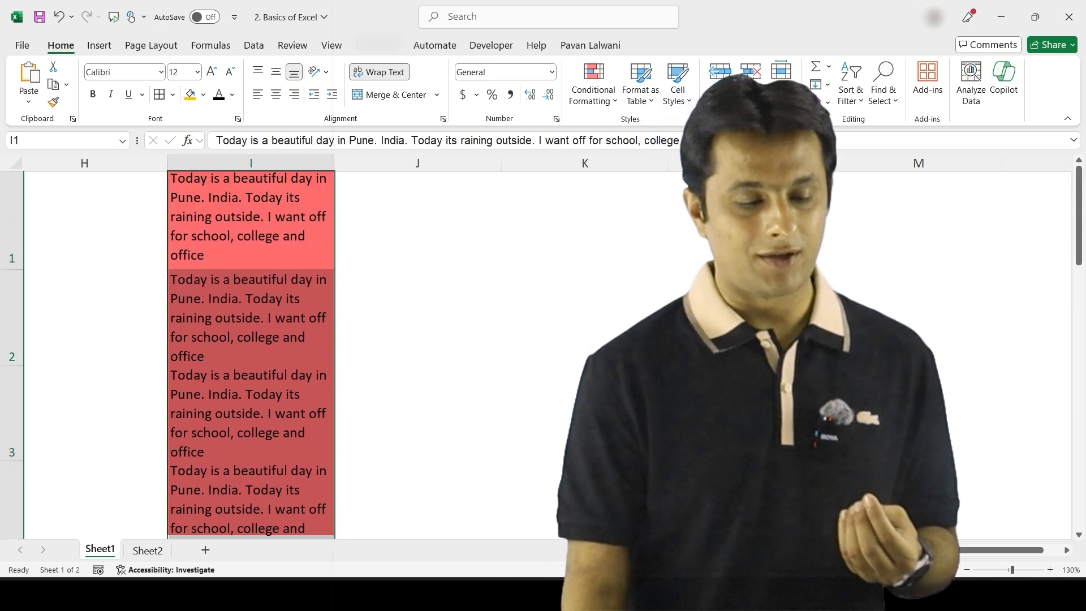
{"action": "key", "text": "ctrl+z"}
Put the heading Amount in A2, with 10 in A3 and 20 in A4
{"action": "left_click", "coordinate": [251, 232]}
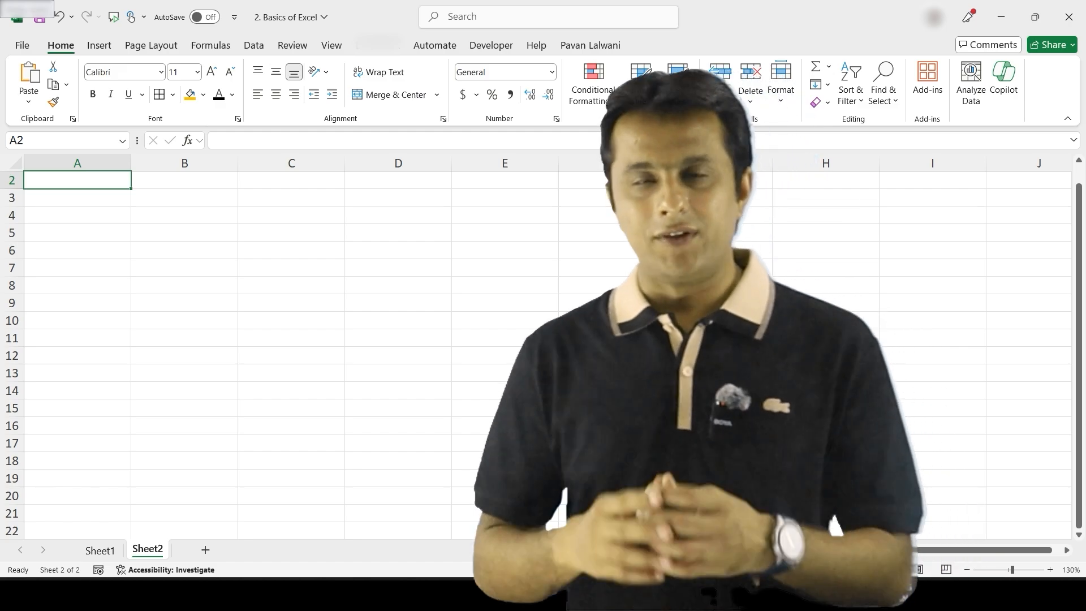
{"action": "type", "text": "S"}
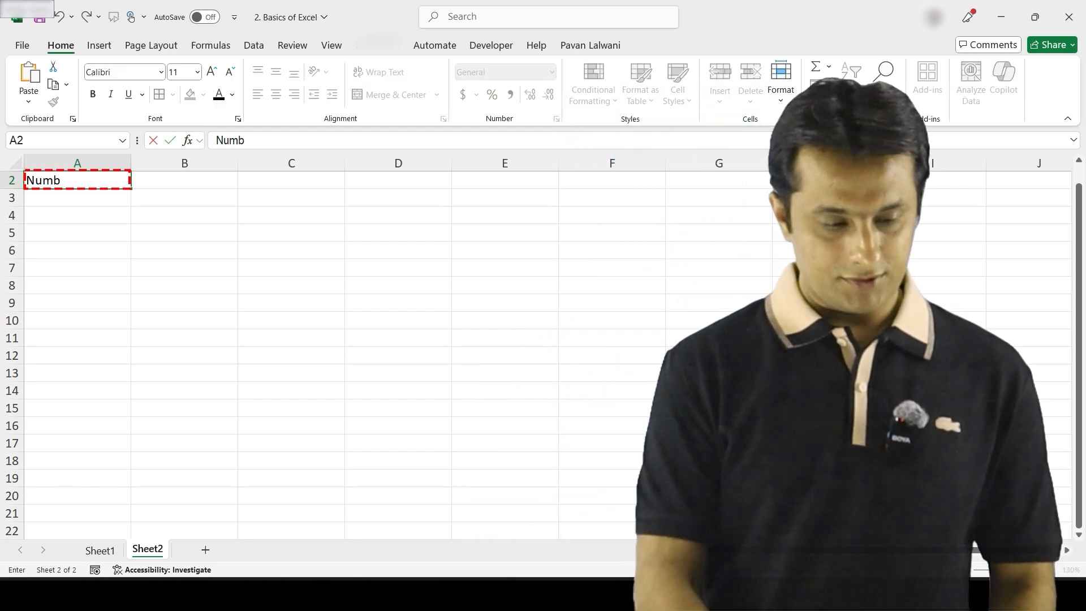
{"action": "key", "text": "Return"}
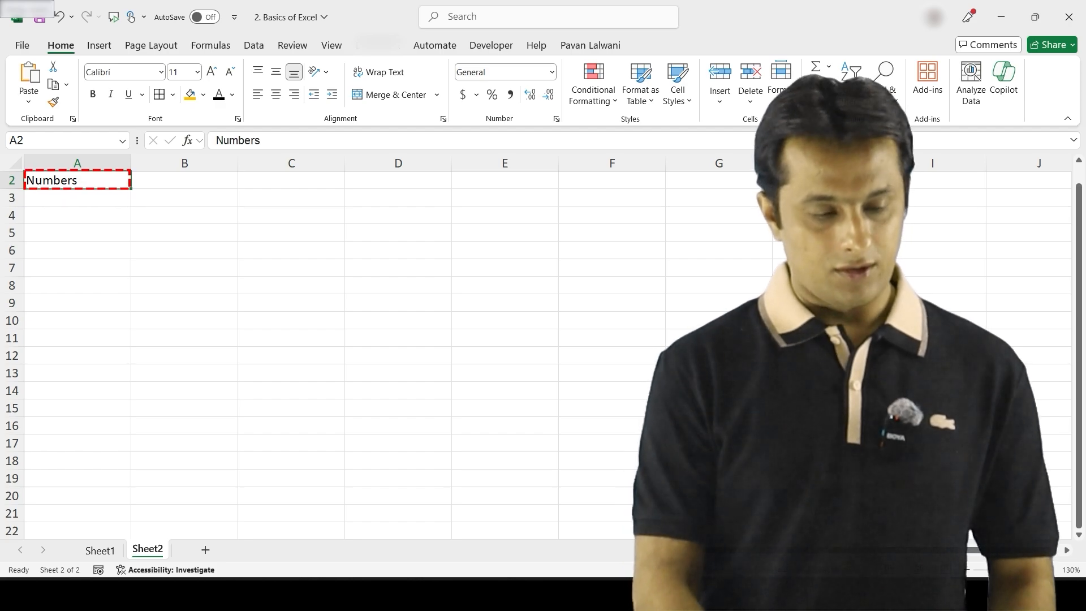
{"action": "key", "text": "BackSpace"}
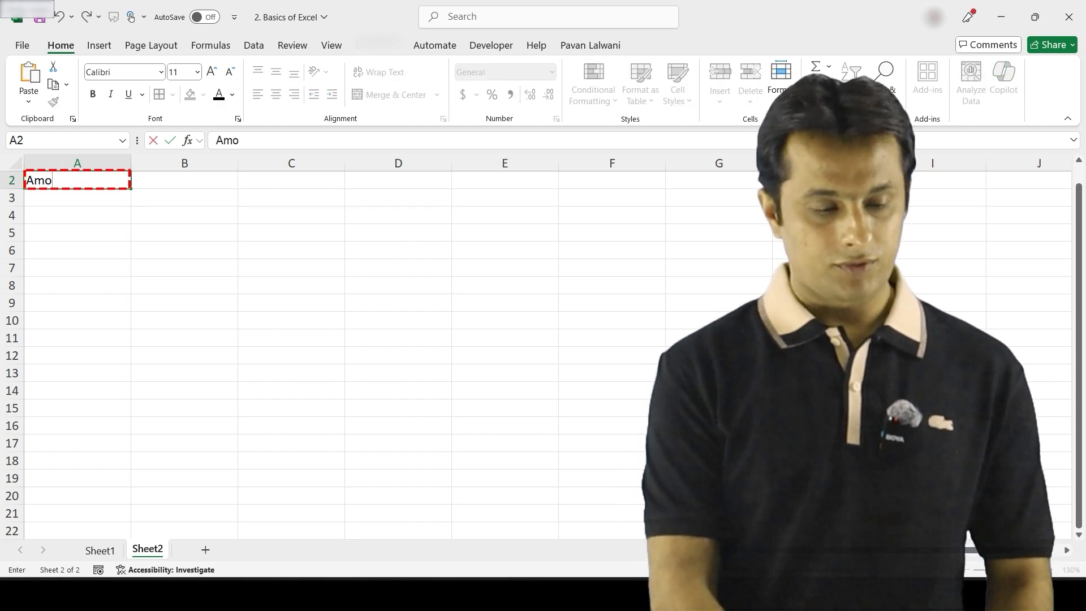
{"action": "key", "text": "Return"}
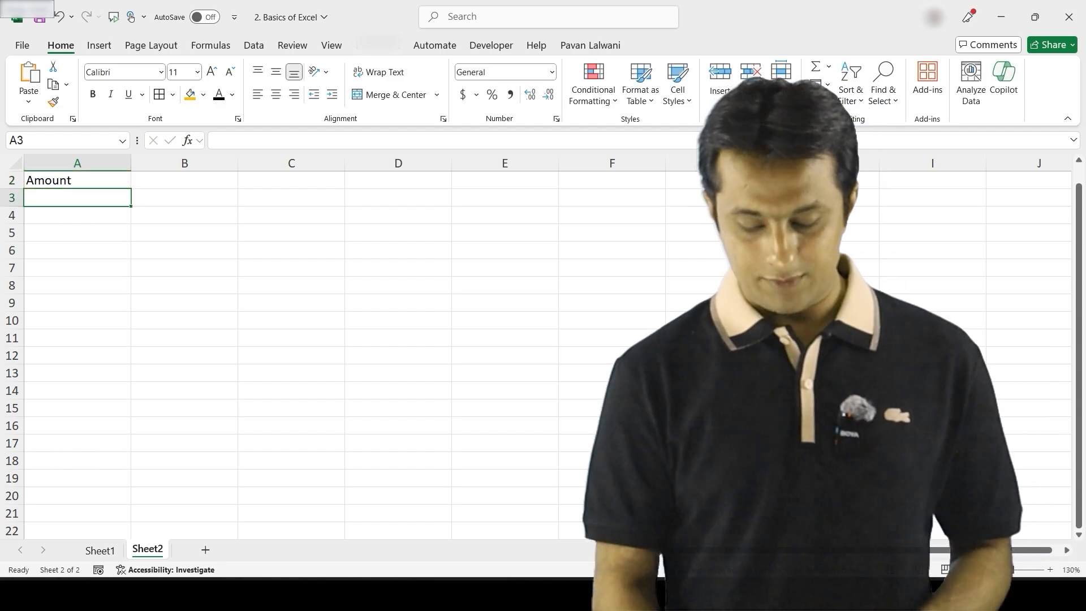
{"action": "type", "text": "10"}
{"action": "key", "text": "Return"}
{"action": "type", "text": "20"}
{"action": "key", "text": "Return"}
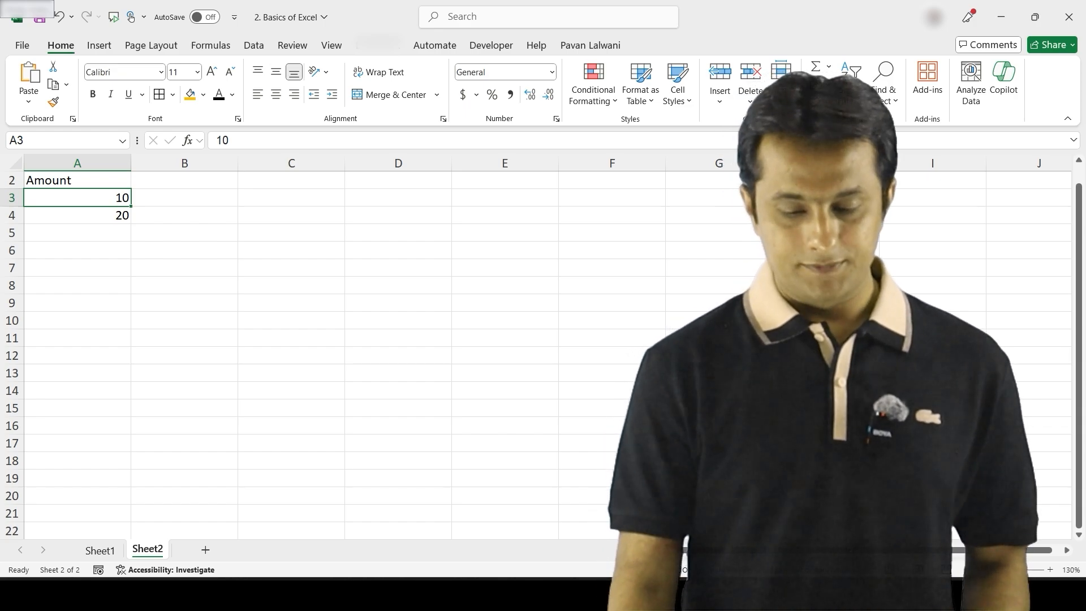
{"action": "scroll", "coordinate": [340, 339], "scroll_direction": "up", "scroll_amount": 1, "text": "ctrl"}
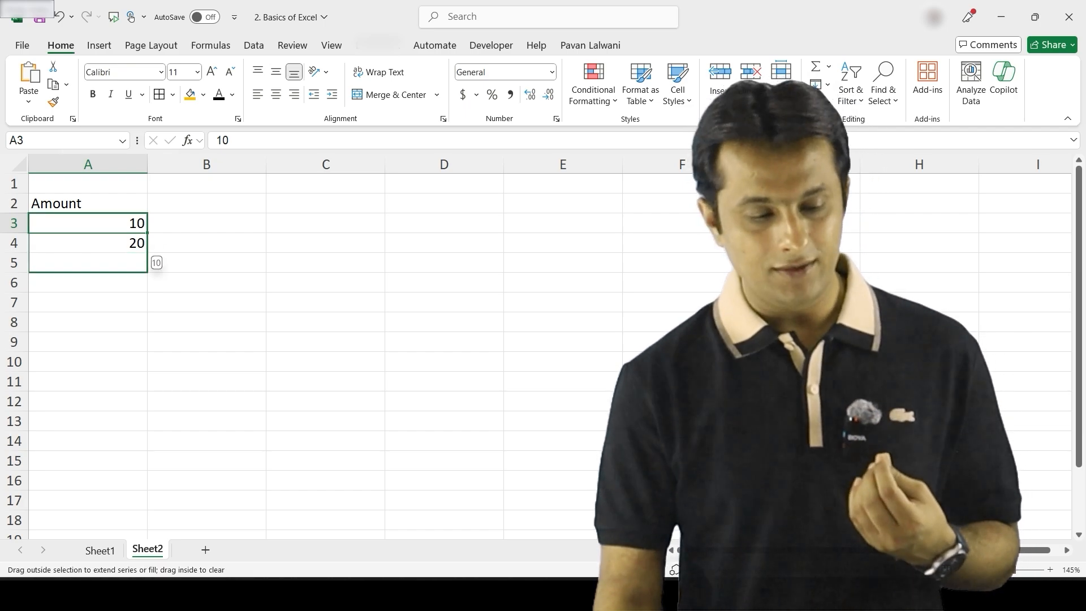
Extend 10, 20 into a series reaching 130 in A15, replacing an accidental copy fill
{"action": "left_click_drag", "start_coordinate": [148, 416], "coordinate": [148, 481]}
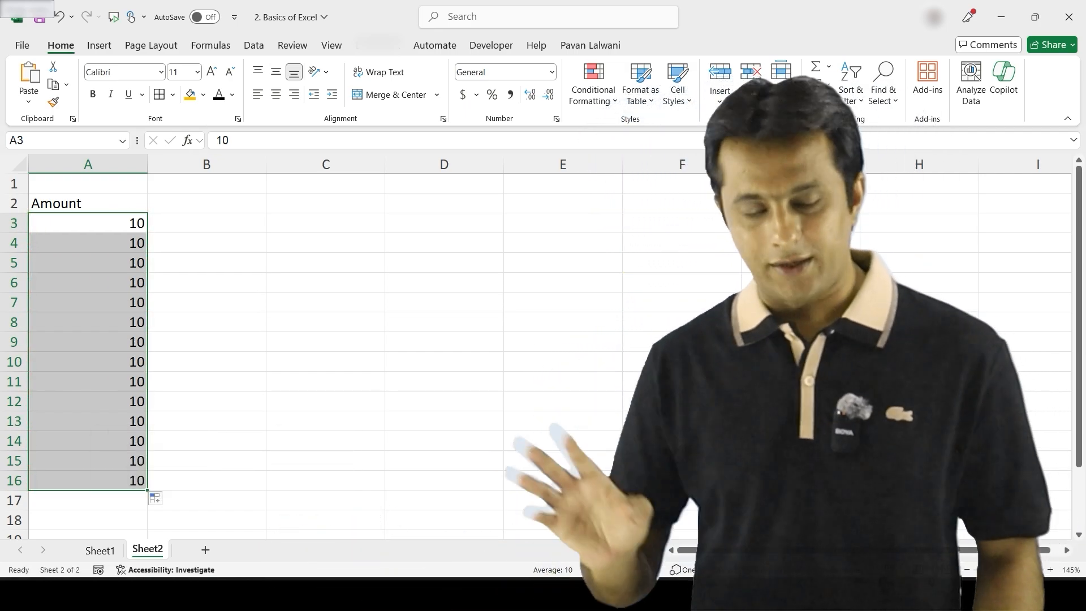
{"action": "key", "text": "ctrl+z"}
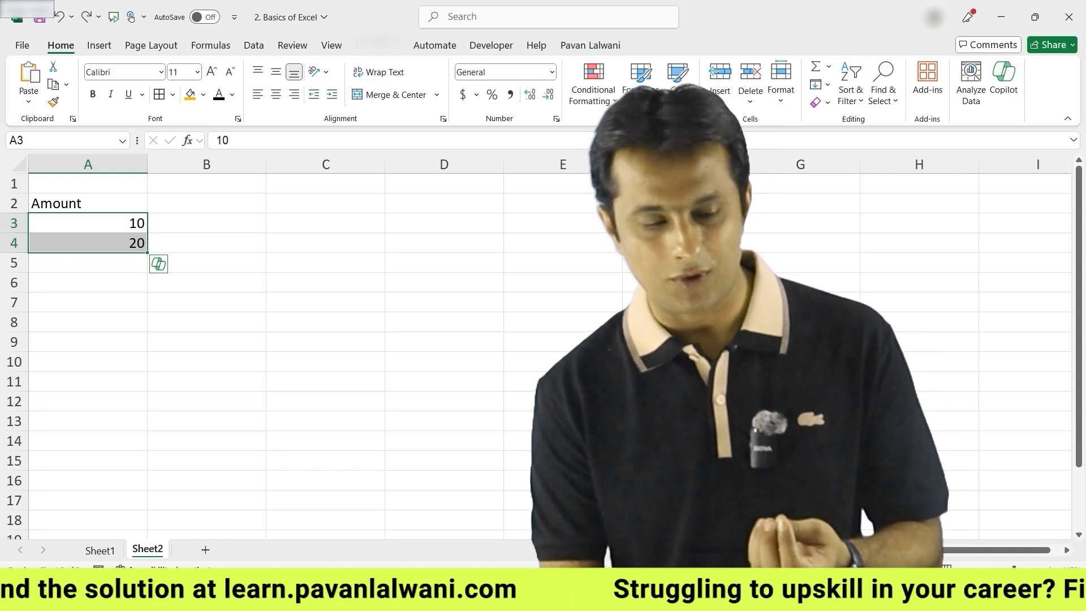
{"action": "left_click_drag", "start_coordinate": [148, 332], "coordinate": [147, 469]}
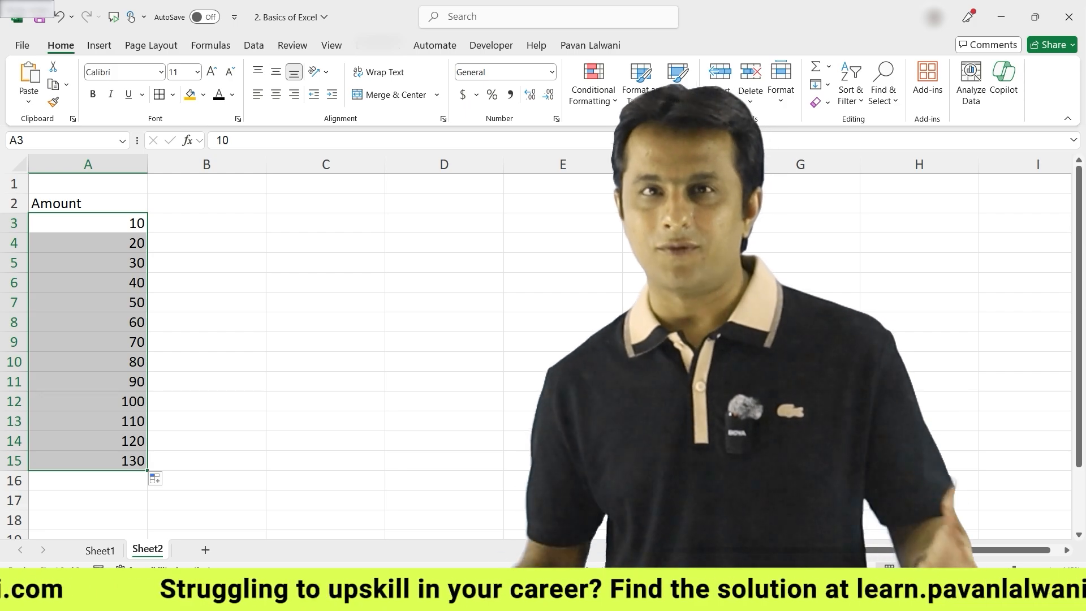
{"action": "left_click", "coordinate": [444, 223]}
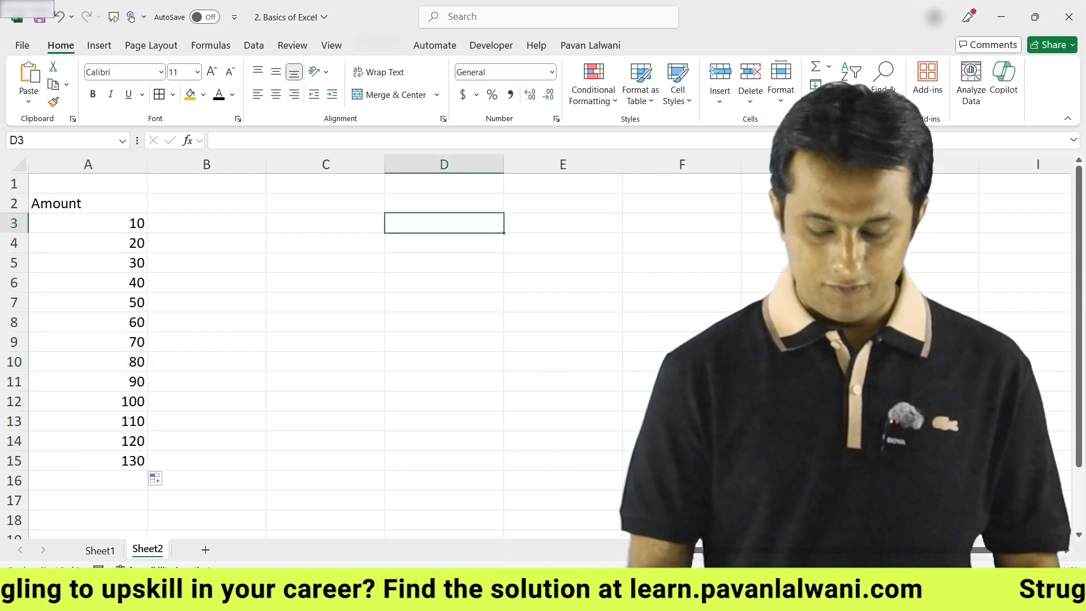
{"action": "type", "text": "2"}
{"action": "key", "text": "Return"}
{"action": "type", "text": "5"}
{"action": "key", "text": "Return"}
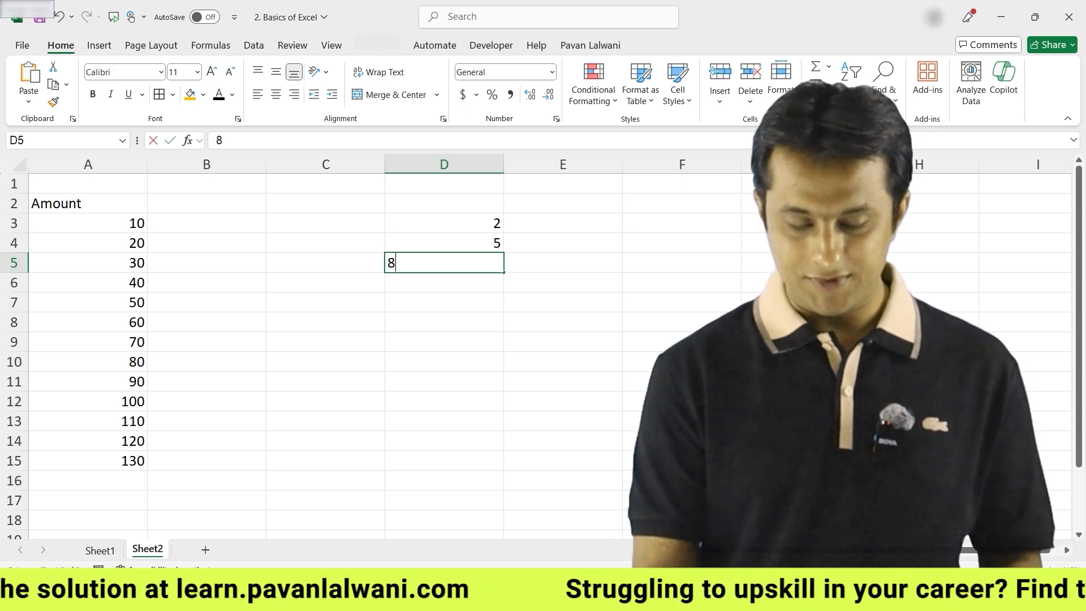
{"action": "type", "text": "8"}
{"action": "key", "text": "Return"}
{"action": "left_click_drag", "start_coordinate": [444, 223], "coordinate": [444, 262]}
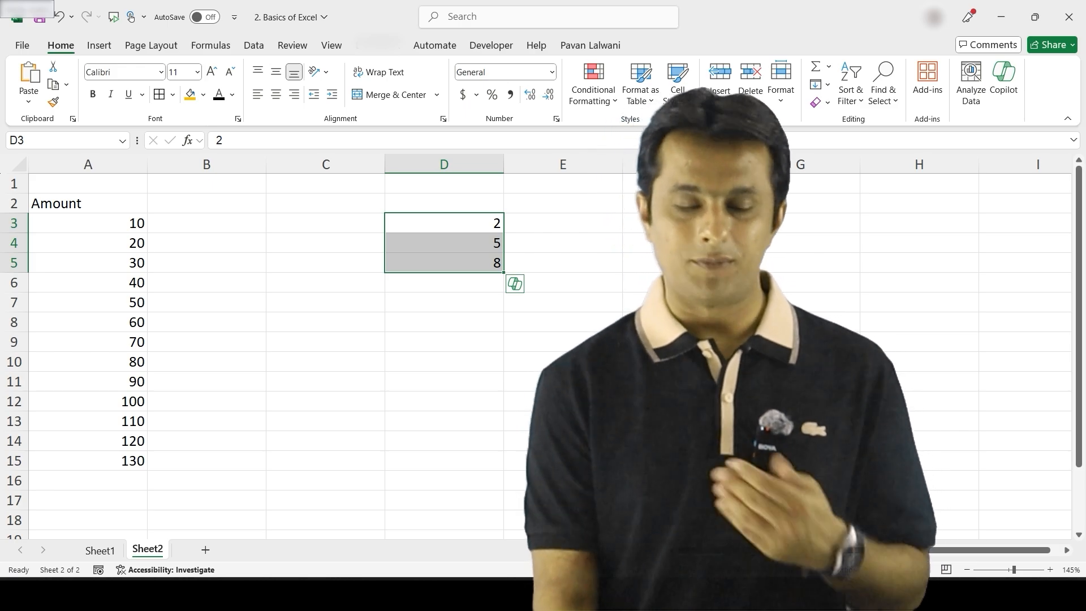
{"action": "left_click", "coordinate": [444, 223]}
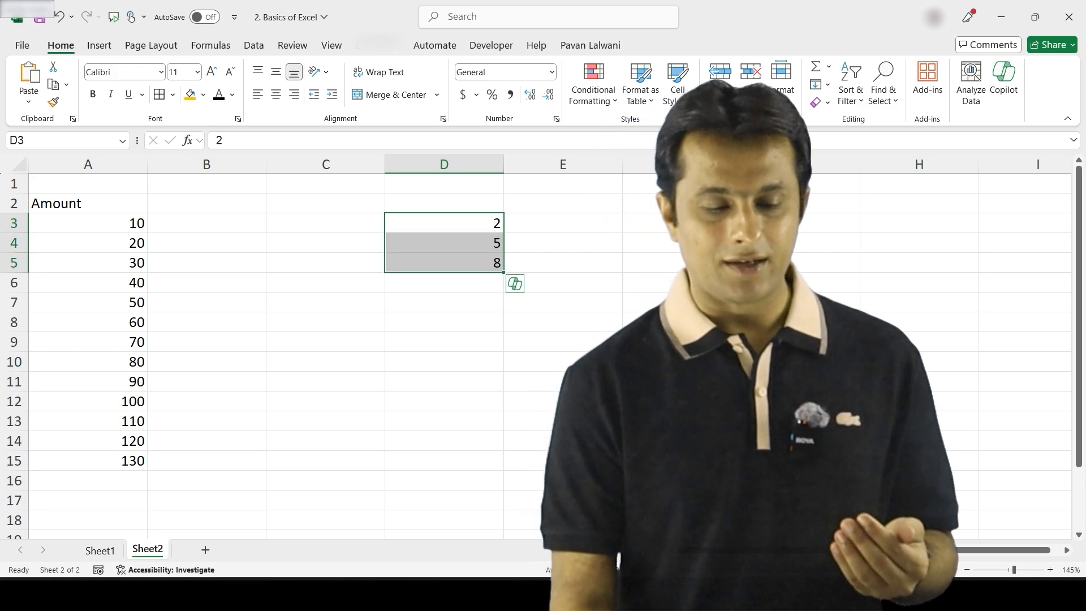
{"action": "left_click_drag", "start_coordinate": [444, 223], "coordinate": [444, 263]}
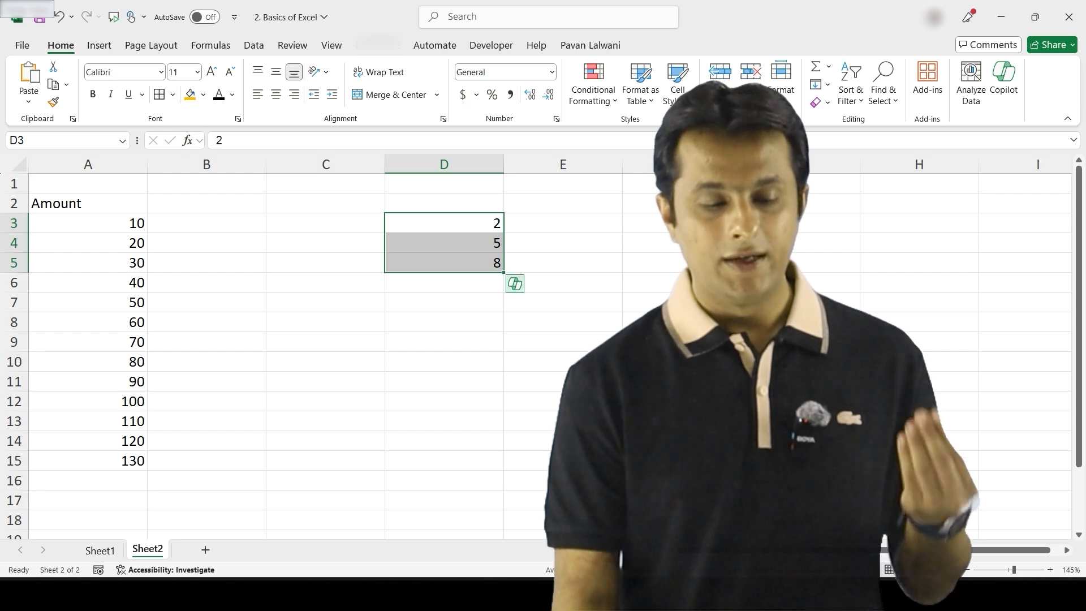
{"action": "left_click_drag", "start_coordinate": [504, 428], "coordinate": [503, 489]}
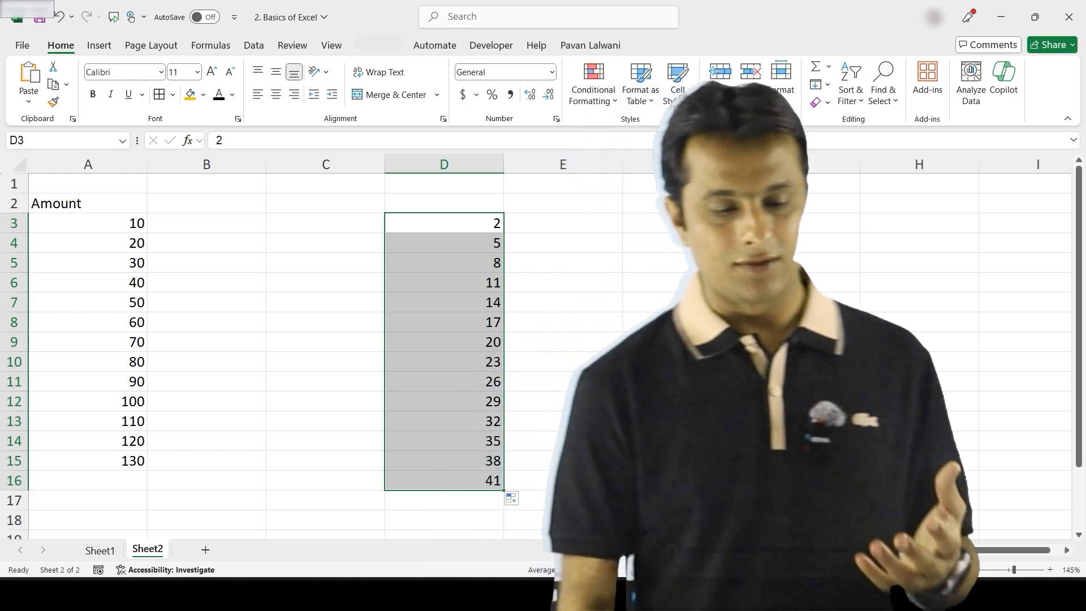
{"action": "left_click", "coordinate": [444, 165]}
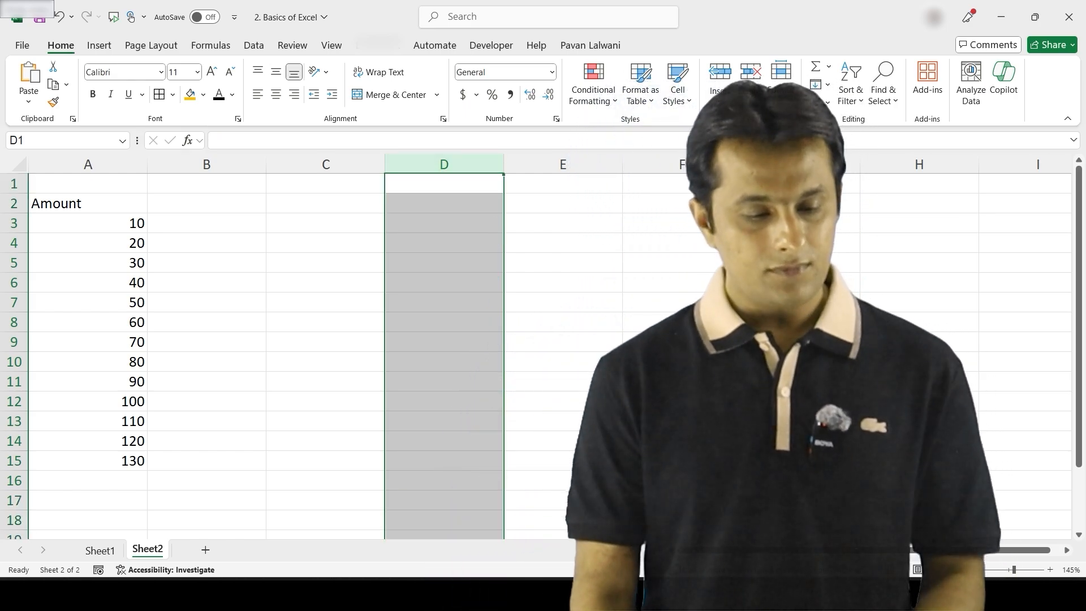
{"action": "left_click", "coordinate": [325, 243]}
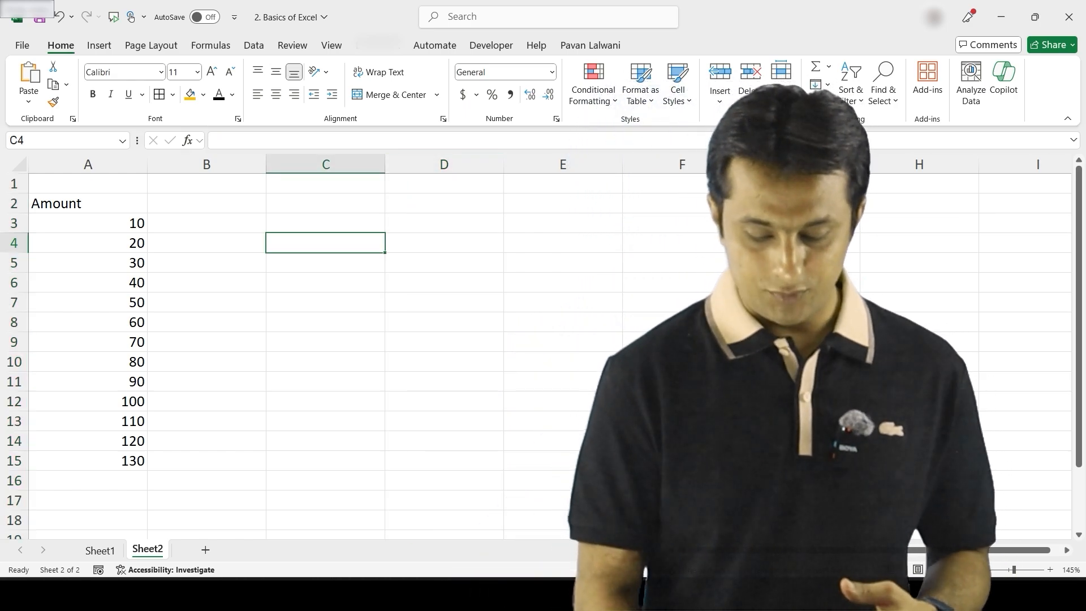
{"action": "type", "text": "10"}
{"action": "key", "text": "Return"}
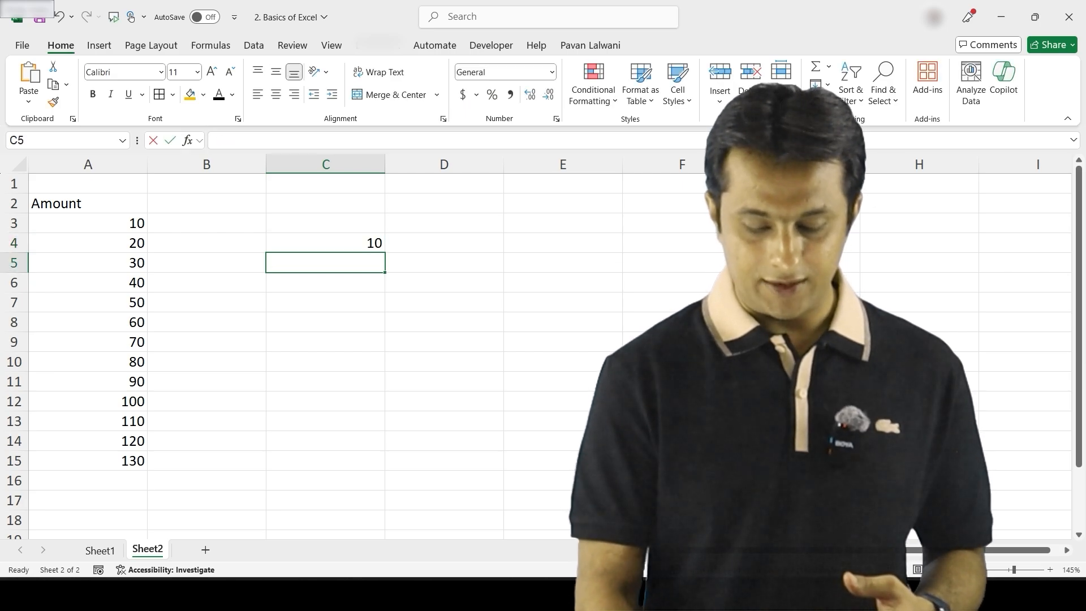
{"action": "type", "text": "5"}
{"action": "key", "text": "Return"}
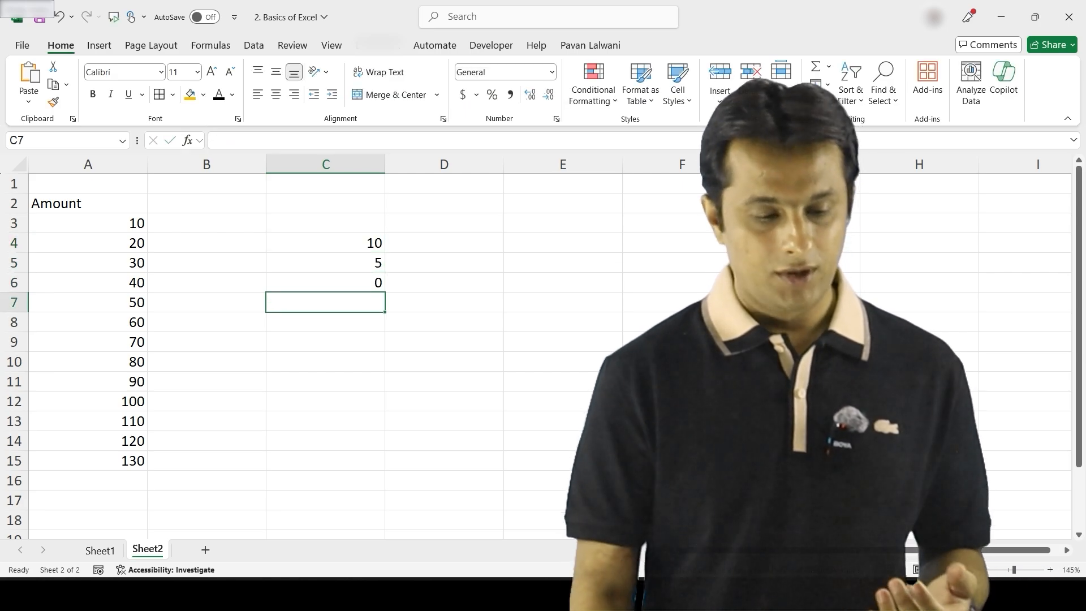
{"action": "key", "text": "shift+Down"}
{"action": "key", "text": "shift+Down"}
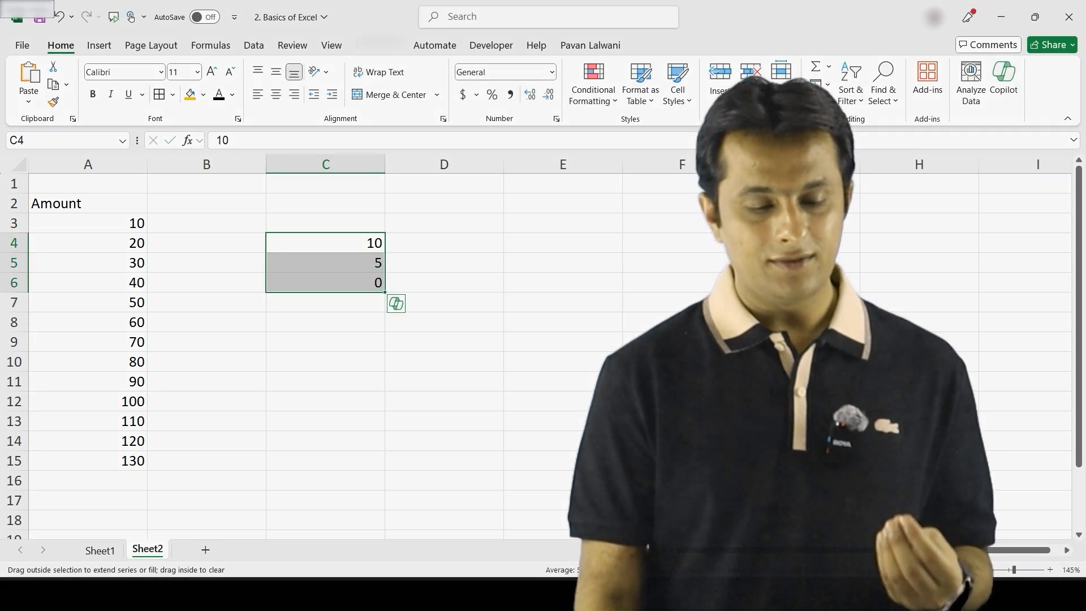
{"action": "left_click_drag", "start_coordinate": [384, 291], "coordinate": [385, 469]}
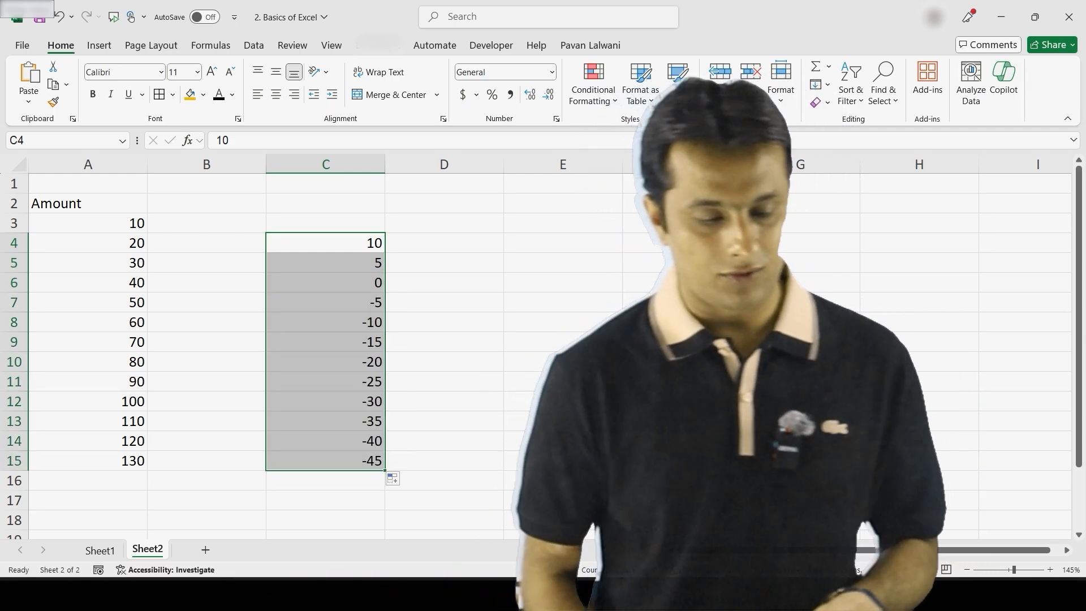
{"action": "key", "text": "Delete"}
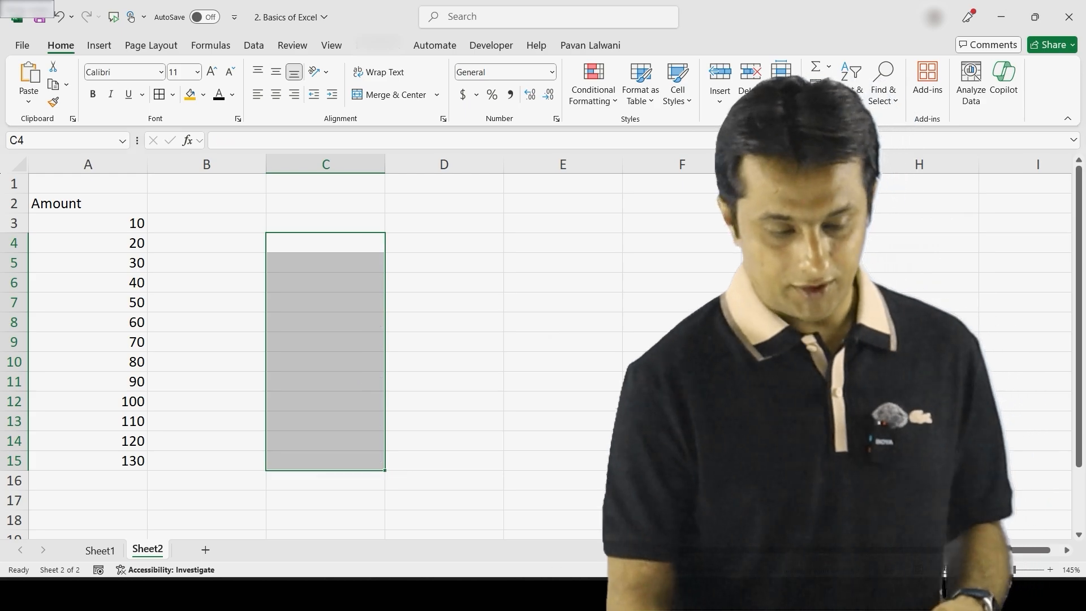
Format A3:A15 as dollar accounting with two decimals, $10.00 to $130.00
{"action": "left_click_drag", "start_coordinate": [88, 224], "coordinate": [88, 461]}
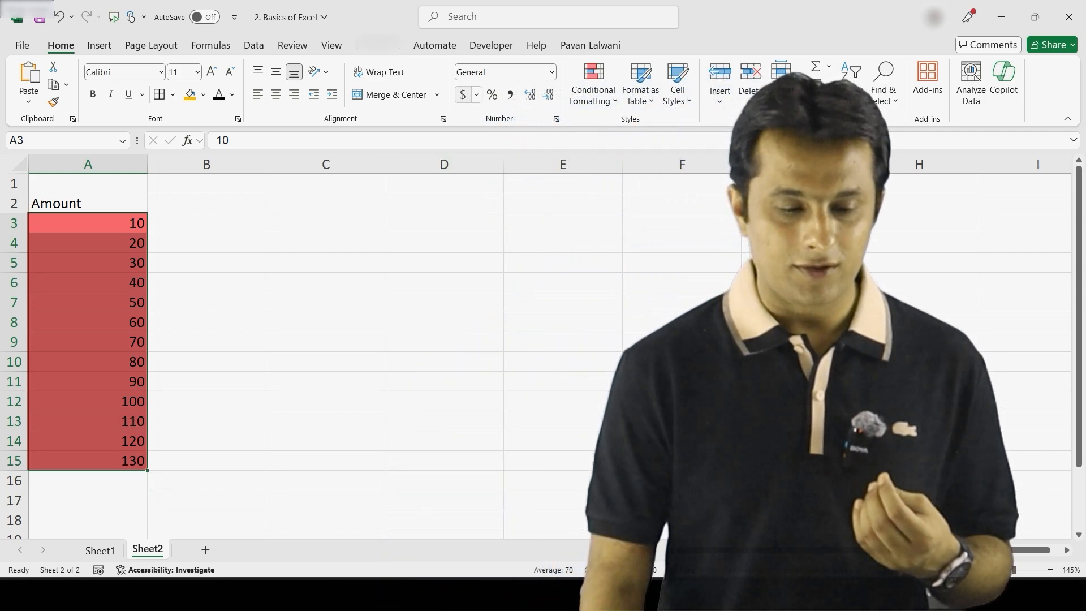
{"action": "left_click", "coordinate": [462, 94]}
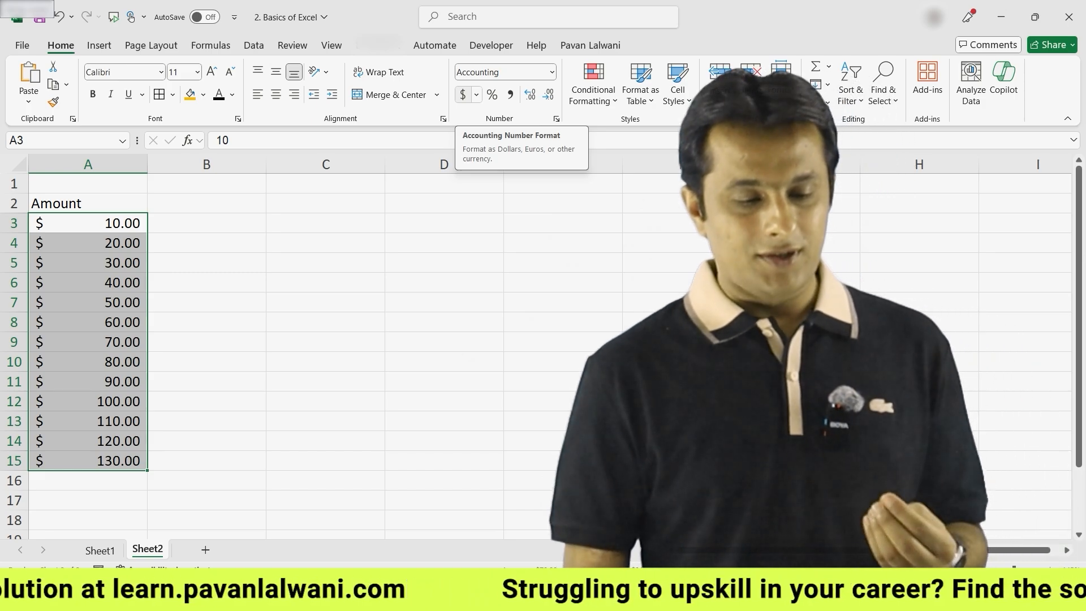
{"action": "left_click", "coordinate": [476, 94]}
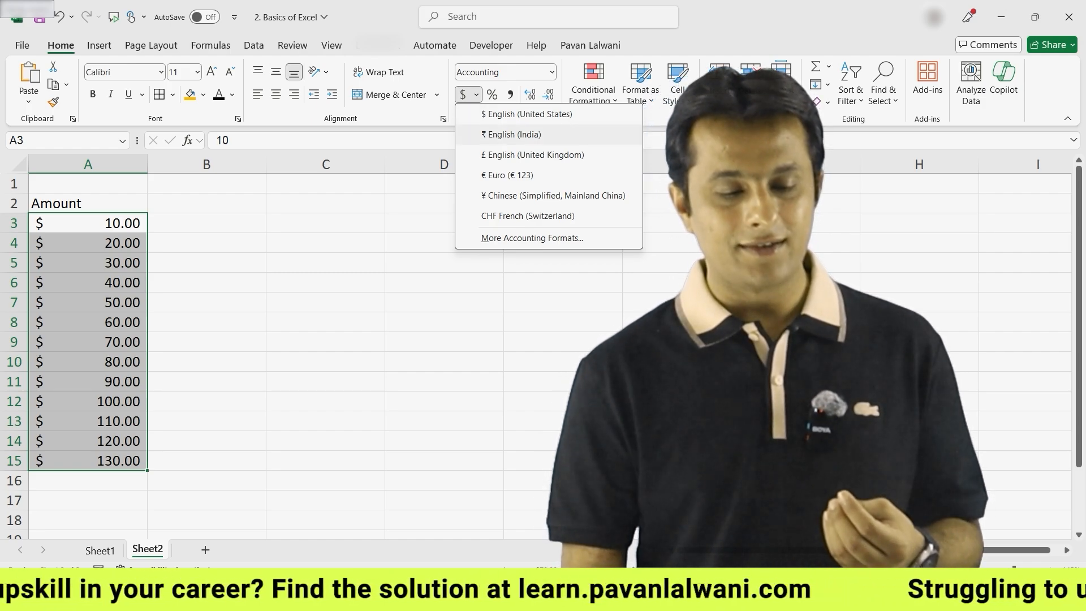
Switch the Amount currency through rupee and yuan, settling on euro (€10.00 to €130.00)
{"action": "left_click", "coordinate": [511, 134]}
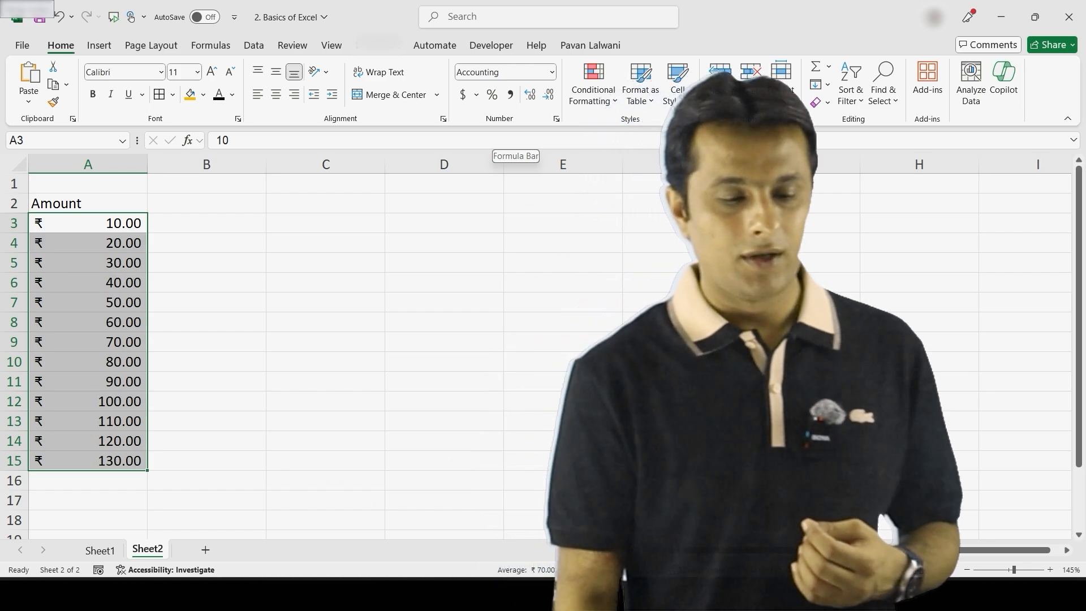
{"action": "left_click", "coordinate": [476, 95]}
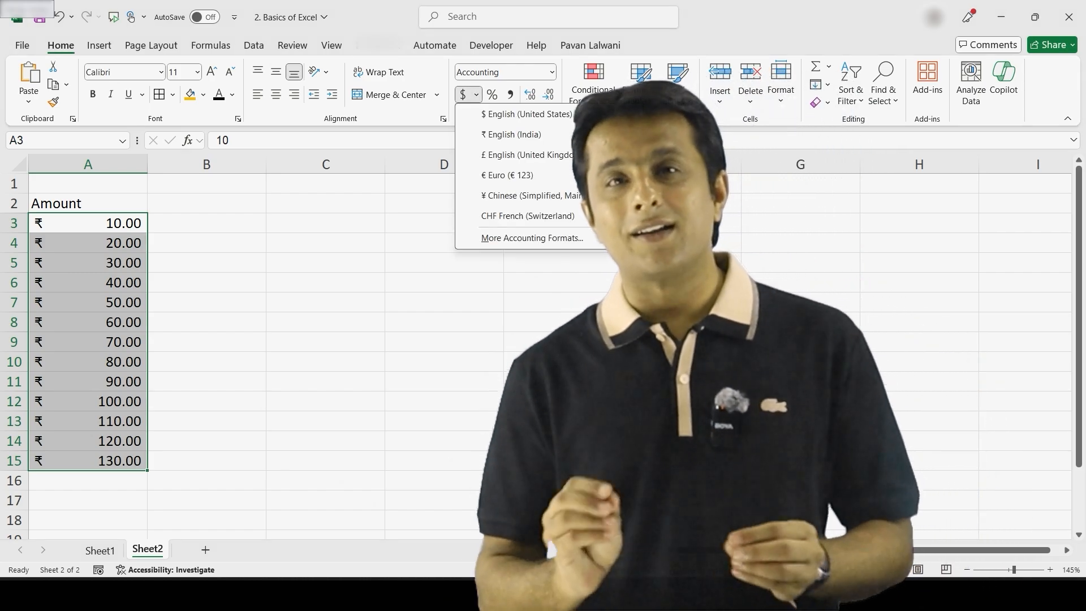
{"action": "left_click", "coordinate": [526, 195]}
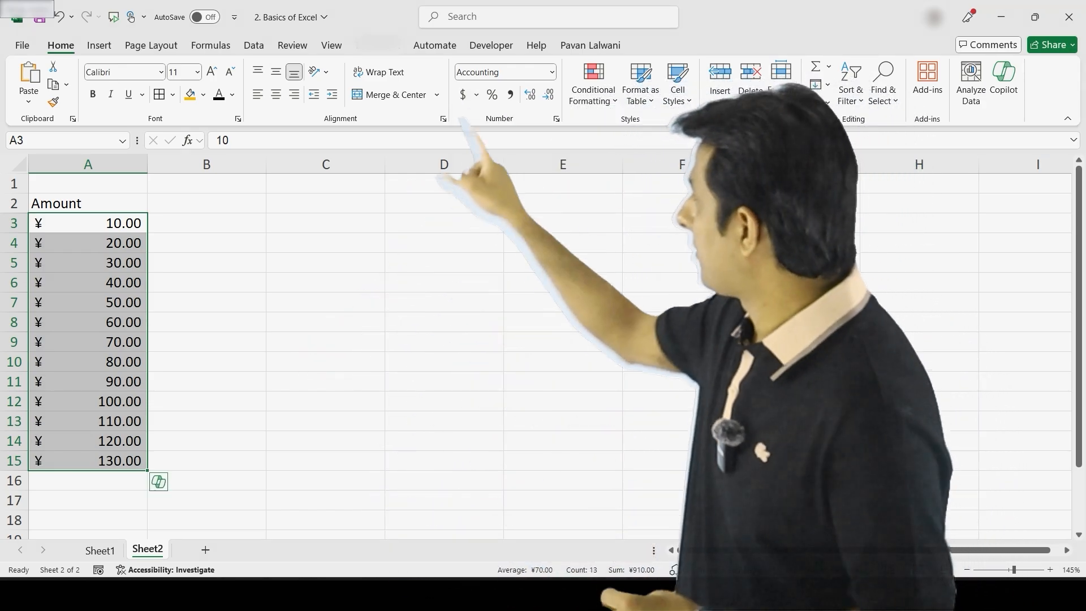
{"action": "left_click", "coordinate": [476, 94]}
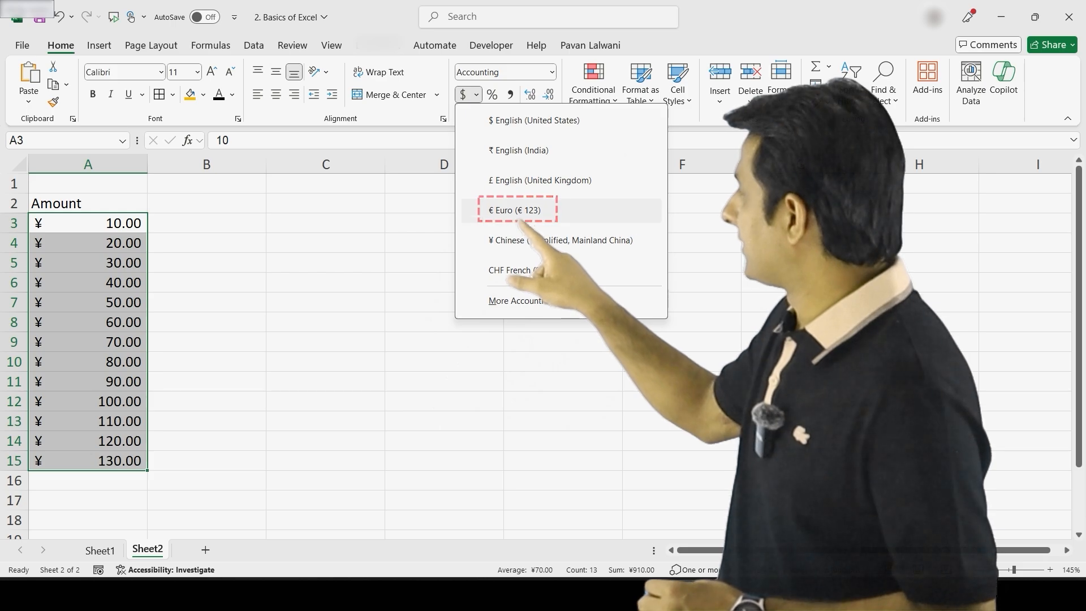
{"action": "left_click", "coordinate": [497, 211]}
Open More Accounting Formats and view the full currency symbol list
{"action": "left_click", "coordinate": [477, 95]}
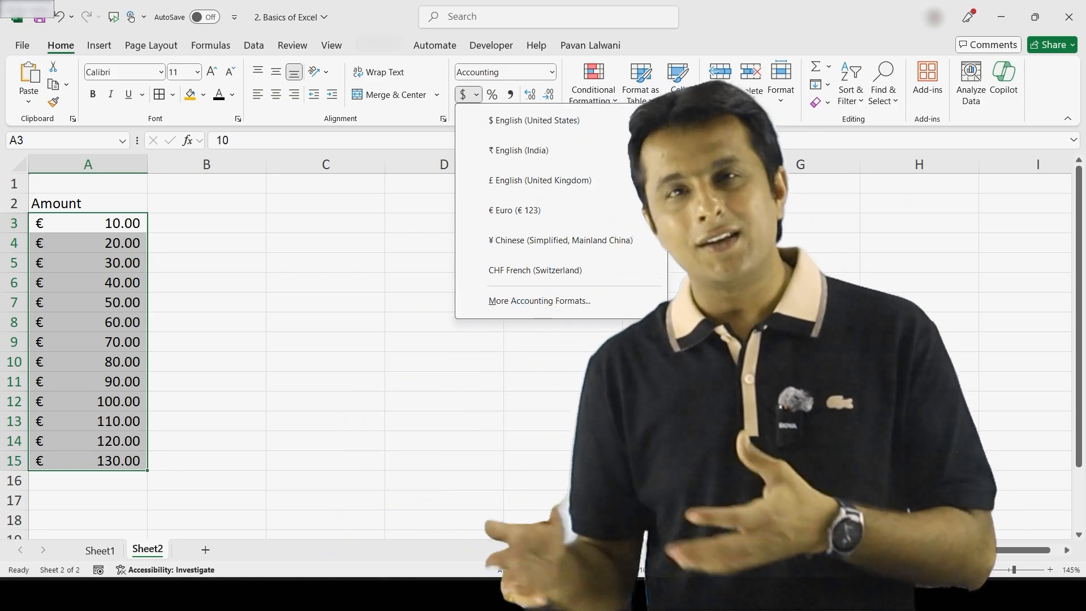
{"action": "left_click", "coordinate": [539, 300]}
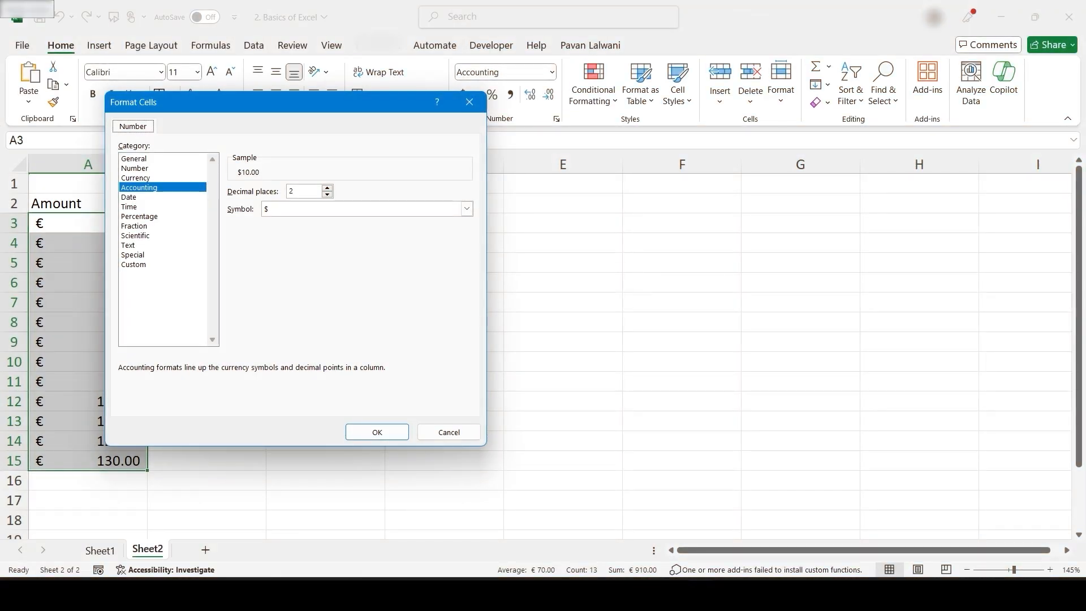
{"action": "left_click", "coordinate": [466, 208]}
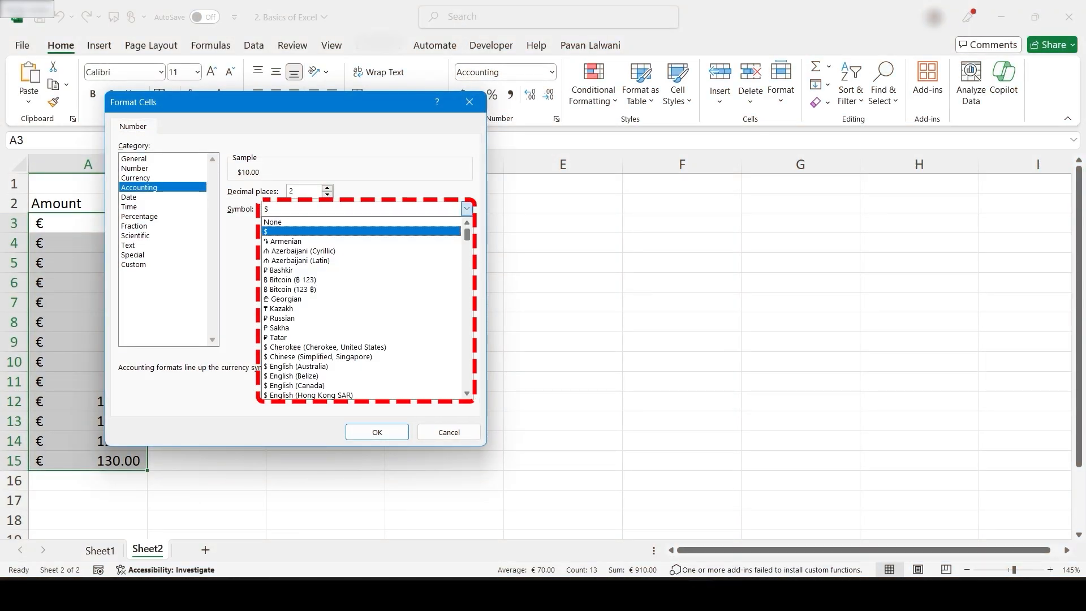
Cancel Format Cells without changes and reselect the Amount values A3:A15
{"action": "scroll", "coordinate": [362, 309], "scroll_direction": "down", "scroll_amount": 20}
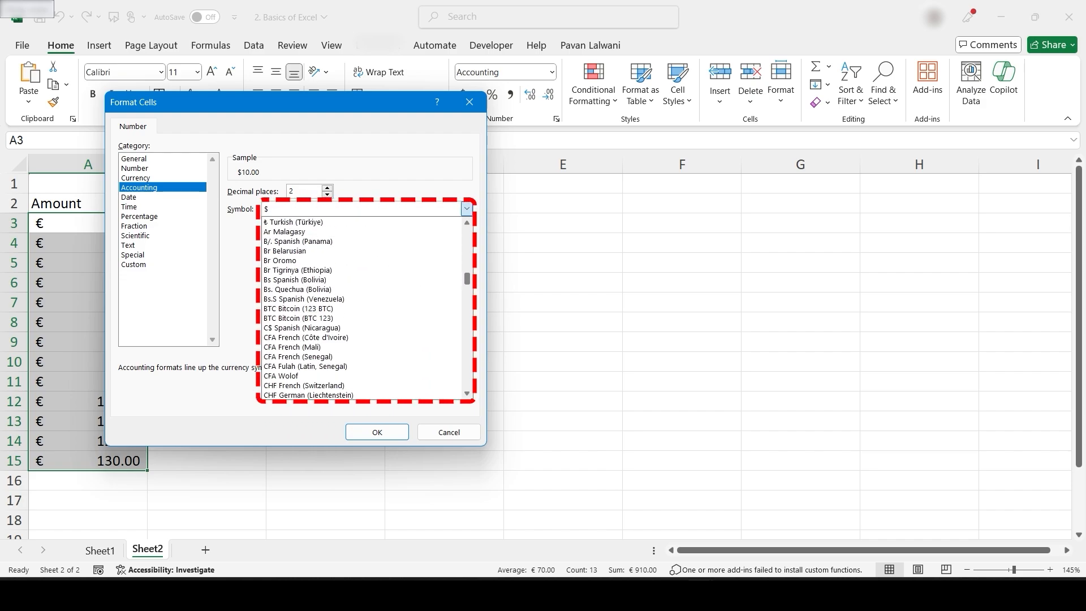
{"action": "scroll", "coordinate": [362, 309], "scroll_direction": "down", "scroll_amount": 12}
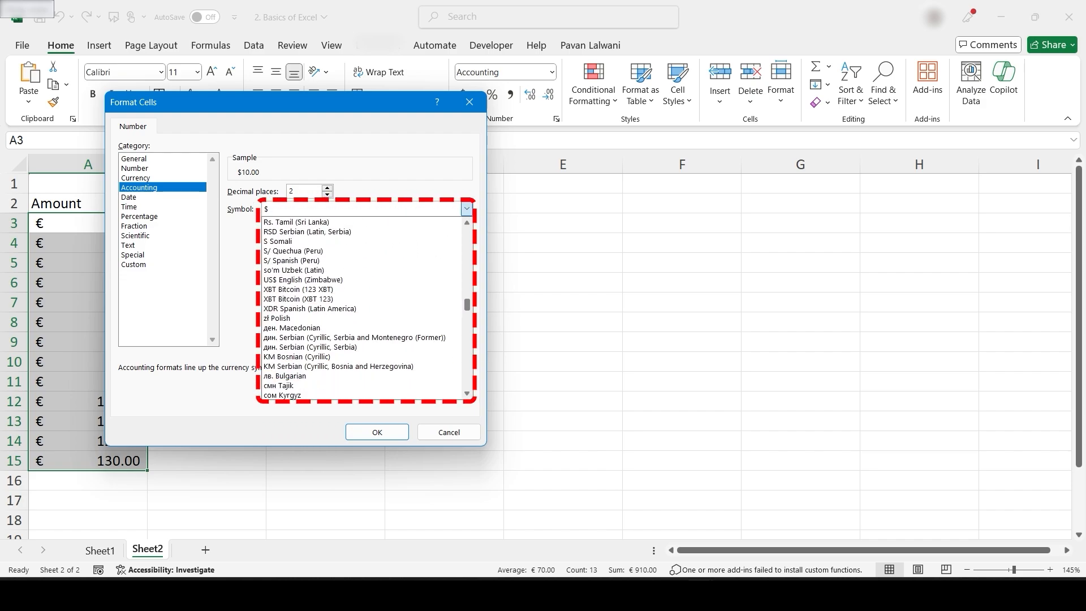
{"action": "scroll", "coordinate": [362, 309], "scroll_direction": "up", "scroll_amount": 20}
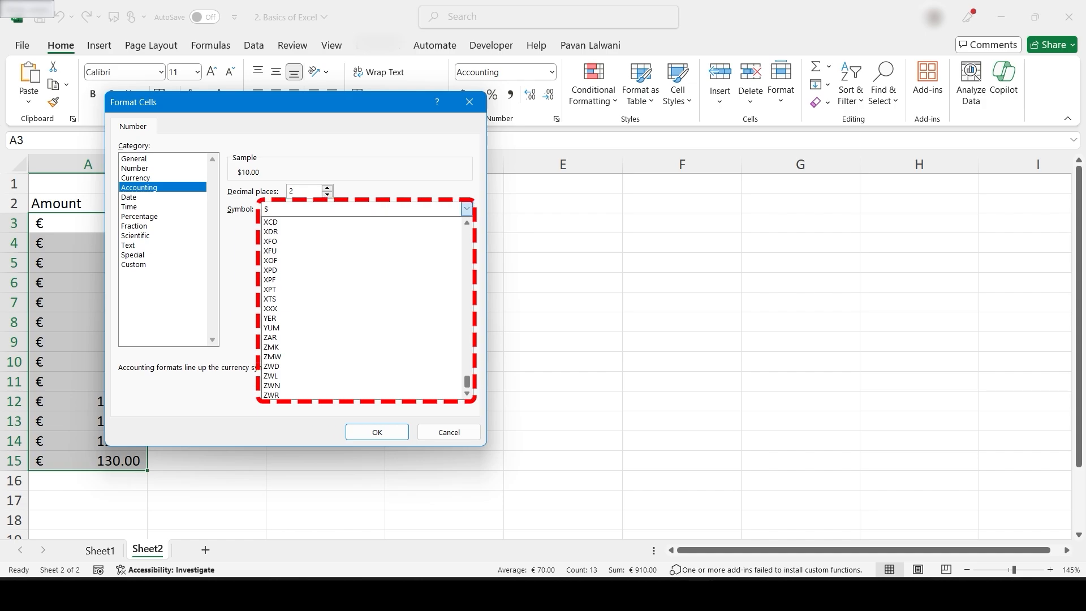
{"action": "key", "text": "Escape"}
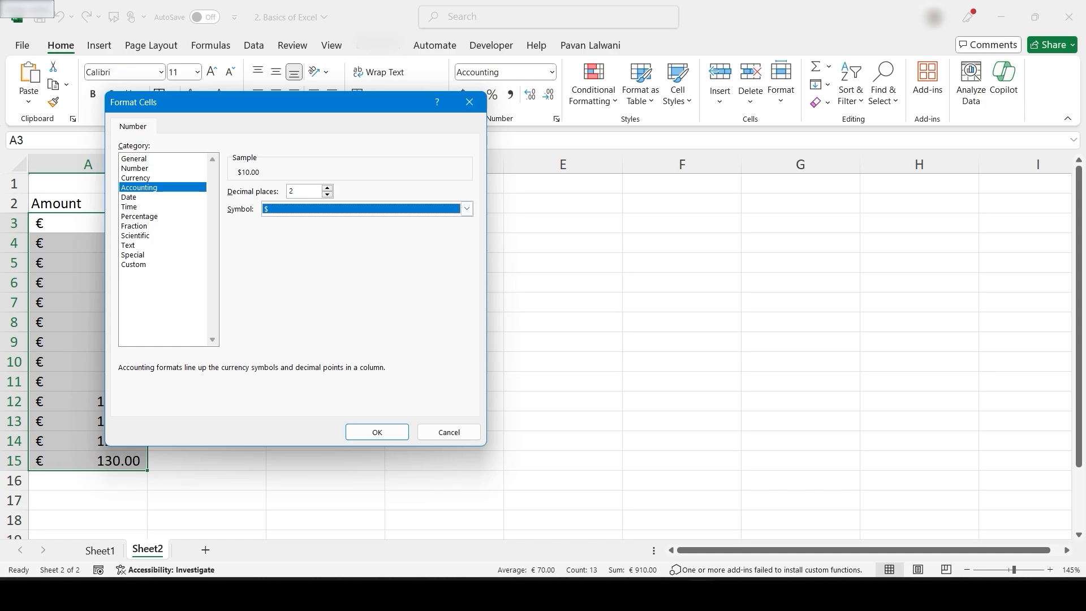
{"action": "left_click", "coordinate": [449, 432]}
{"action": "left_click_drag", "start_coordinate": [89, 223], "coordinate": [88, 461]}
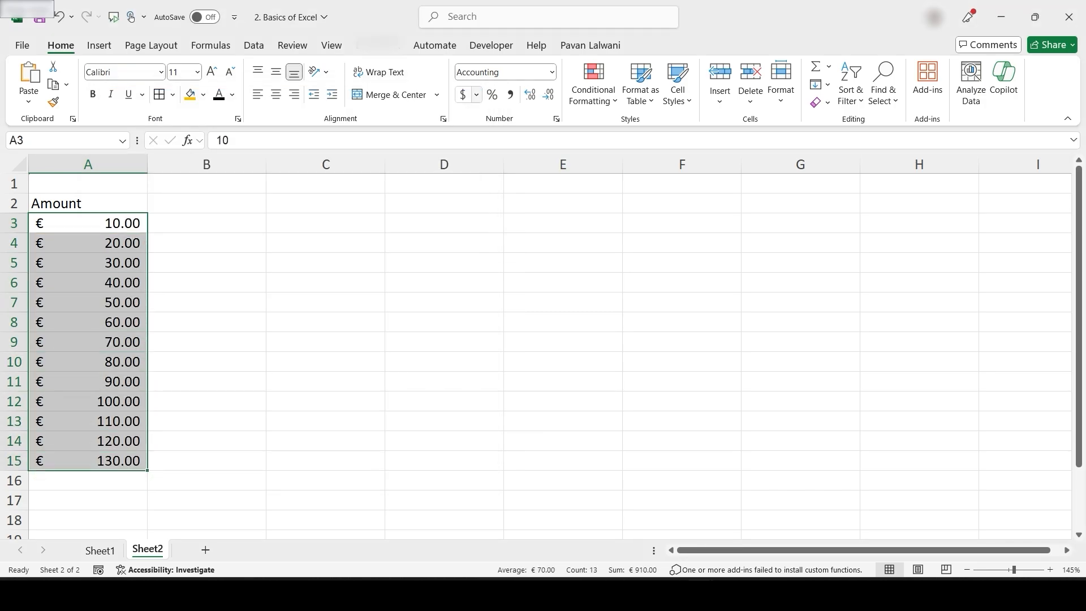
{"action": "left_click", "coordinate": [476, 94]}
Apply Indian rupee accounting format to A3:A15 and remove the decimal places
{"action": "left_click", "coordinate": [509, 135]}
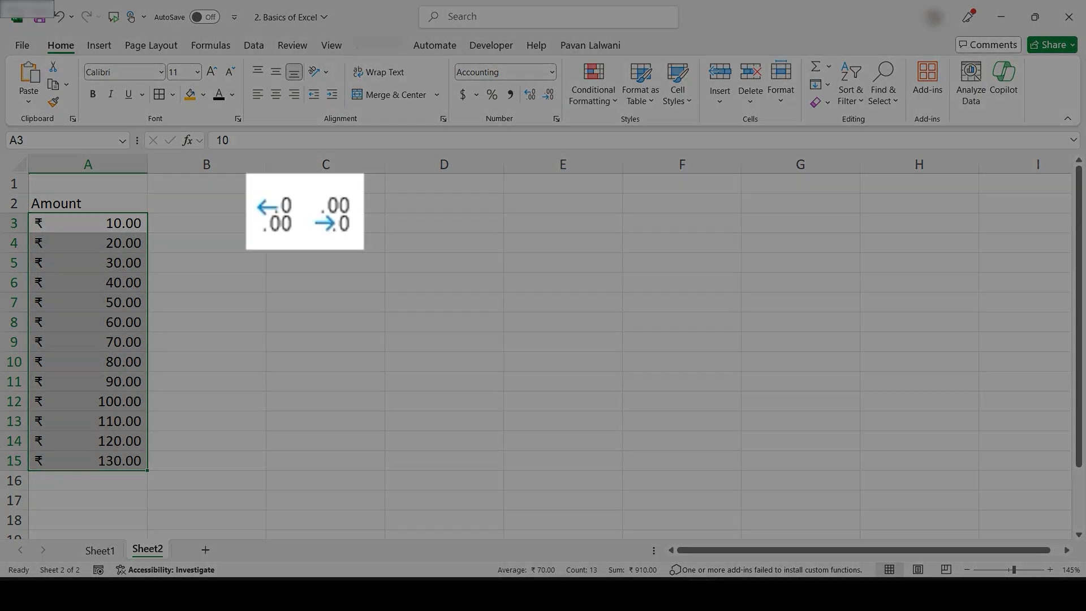
{"action": "key", "text": "alt+h"}
{"action": "key", "text": "9"}
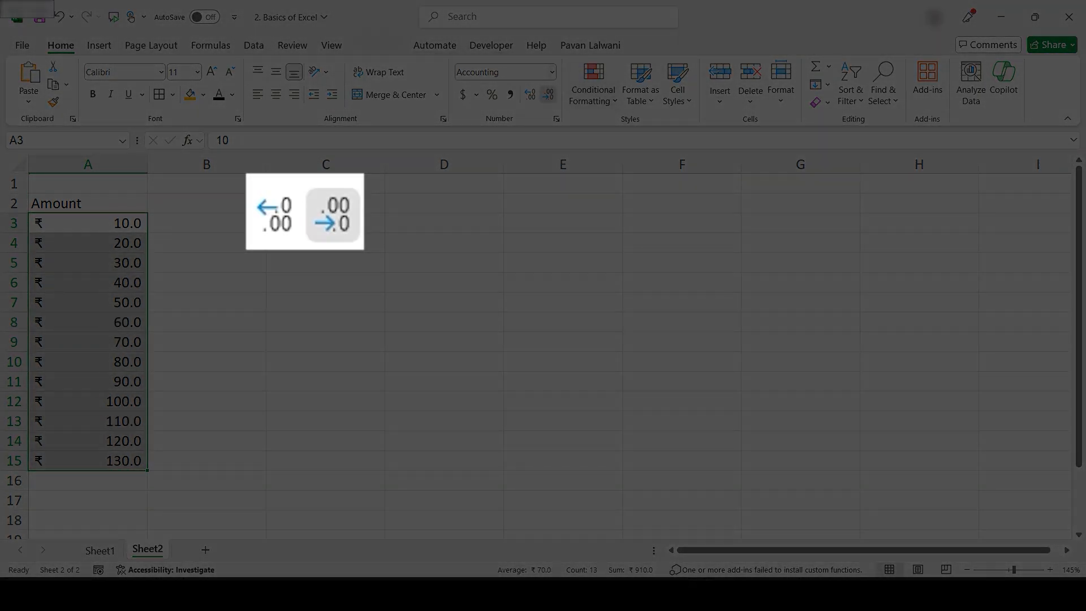
{"action": "key", "text": "alt+h"}
{"action": "key", "text": "9"}
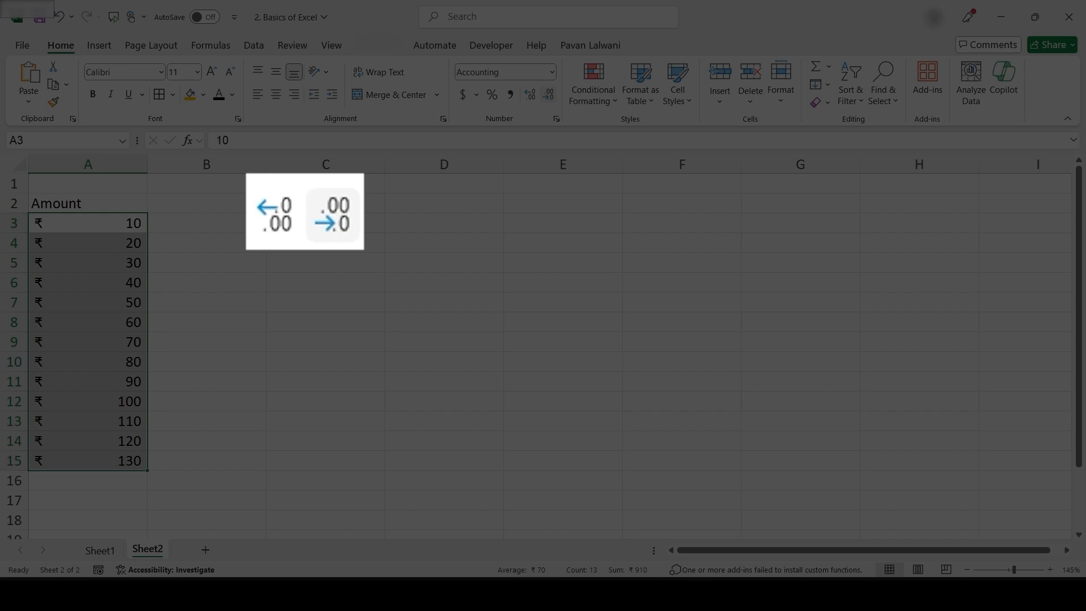
Adjust the amounts back to two decimals, then apply Percentage format with Ctrl+Shift+5
{"action": "key", "text": "alt+h"}
{"action": "key", "text": "0"}
{"action": "key", "text": "alt+h"}
{"action": "key", "text": "0"}
{"action": "key", "text": "alt+h"}
{"action": "key", "text": "0"}
{"action": "key", "text": "alt+h"}
{"action": "key", "text": "0"}
{"action": "key", "text": "alt+h"}
{"action": "key", "text": "0"}
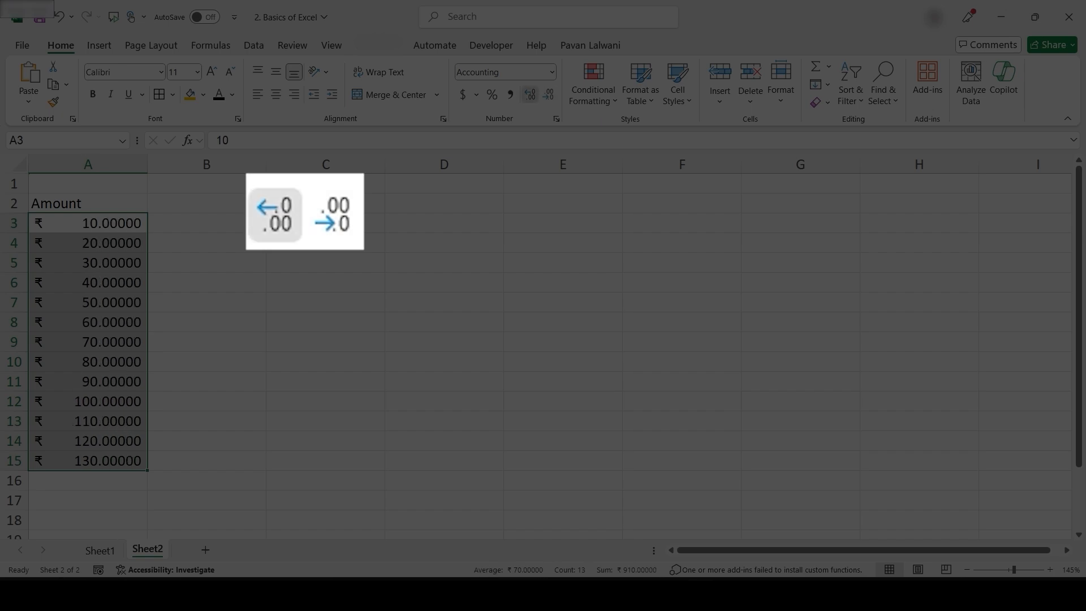
{"action": "key", "text": "alt+h"}
{"action": "key", "text": "9"}
{"action": "key", "text": "alt+h"}
{"action": "key", "text": "9"}
{"action": "key", "text": "alt+h"}
{"action": "key", "text": "9"}
{"action": "key", "text": "alt+h"}
{"action": "key", "text": "9"}
{"action": "key", "text": "alt+h"}
{"action": "key", "text": "9"}
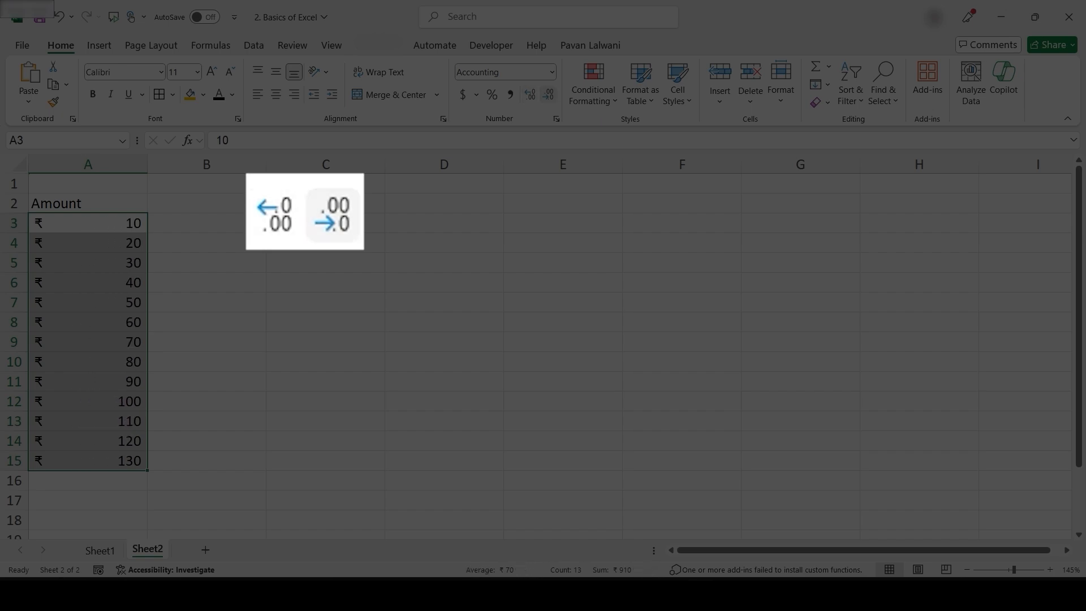
{"action": "key", "text": "alt+h"}
{"action": "key", "text": "0"}
{"action": "key", "text": "alt+h"}
{"action": "key", "text": "0"}
{"action": "key", "text": "alt+h"}
{"action": "key", "text": "0"}
{"action": "key", "text": "alt+h"}
{"action": "key", "text": "9"}
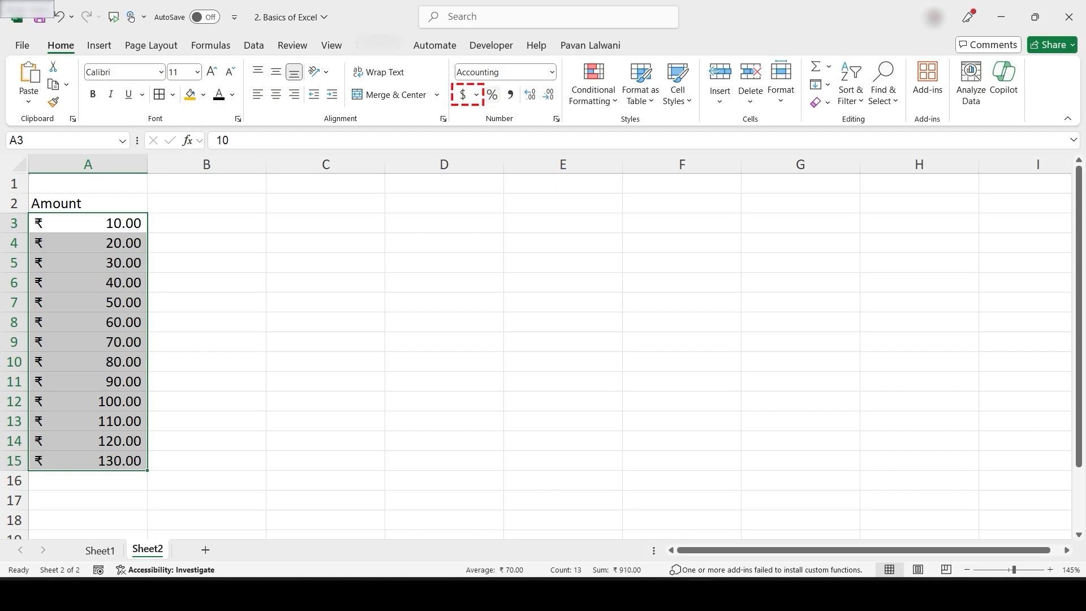
{"action": "key", "text": "ctrl+shift+5"}
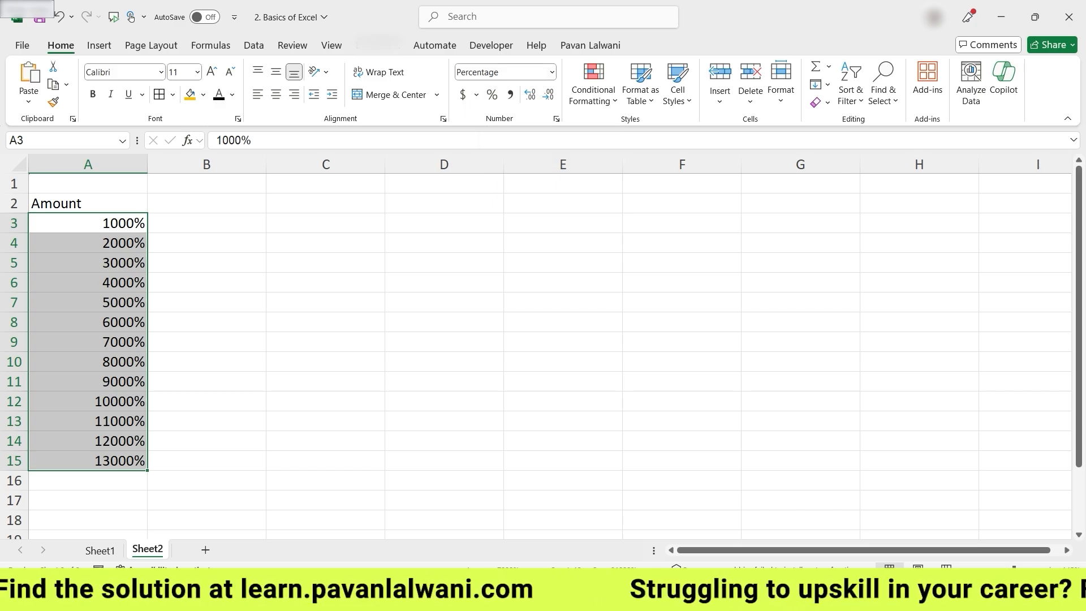
Undo an accidental move so percentages 1000% to 13000% stay in A3:A15, then select C3
{"action": "left_click_drag", "start_coordinate": [68, 213], "coordinate": [68, 293]}
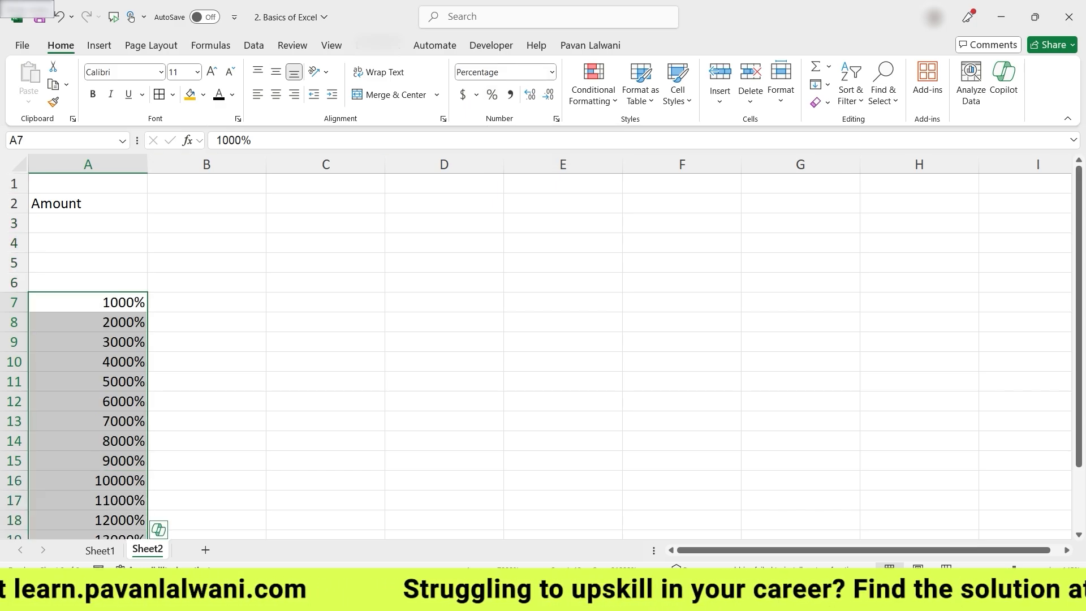
{"action": "key", "text": "ctrl+z"}
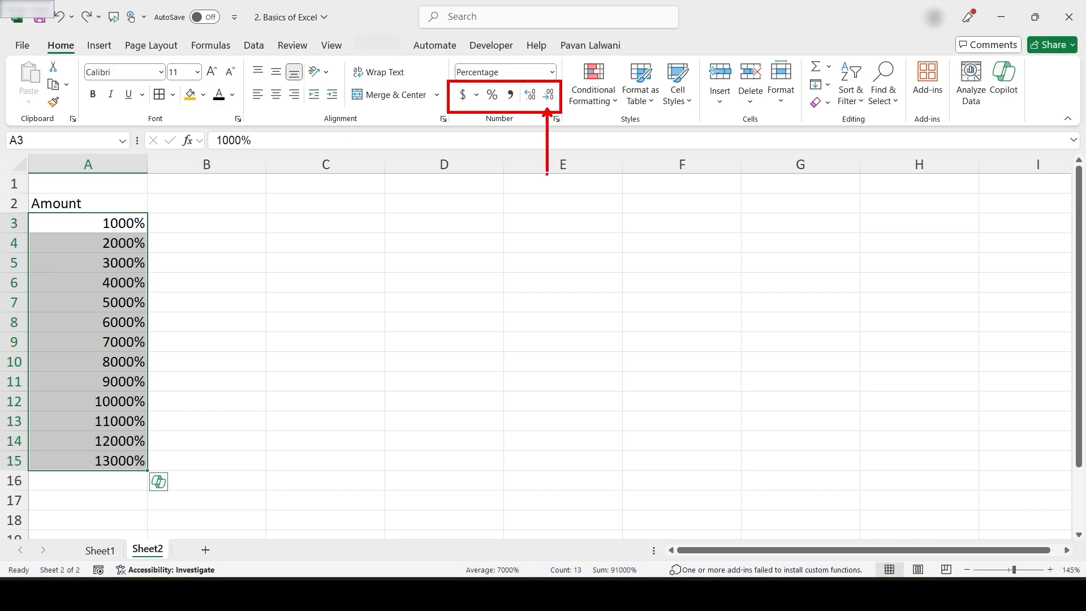
{"action": "left_click", "coordinate": [325, 223]}
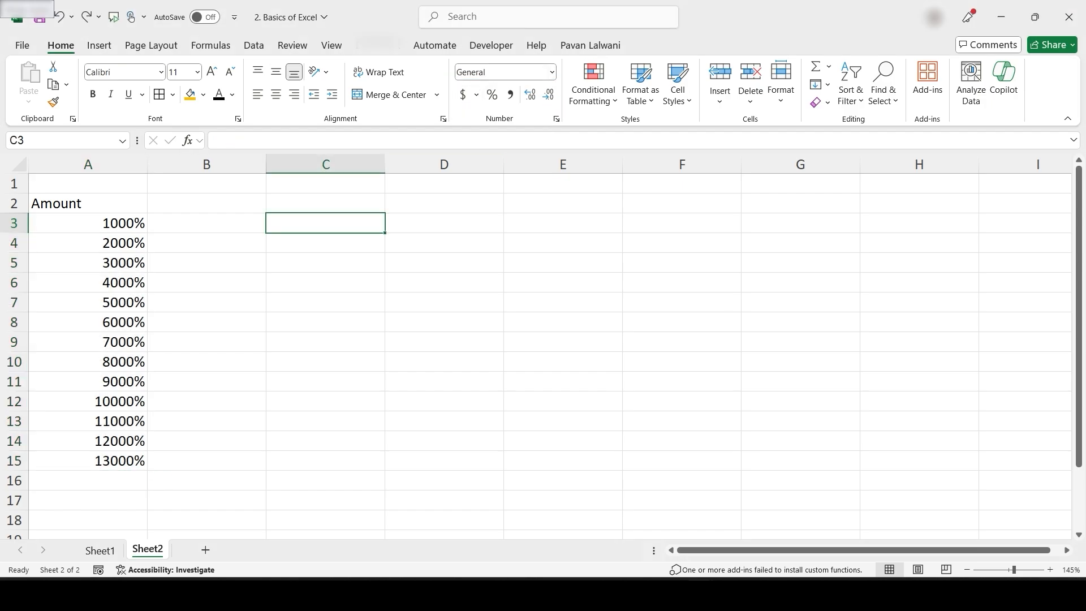
Type the heading Date in C2 and insert today's date, 28-08-24, in C3
{"action": "left_click", "coordinate": [325, 204]}
{"action": "type", "text": "Date"}
{"action": "key", "text": "Return"}
{"action": "key", "text": "ctrl+semicolon"}
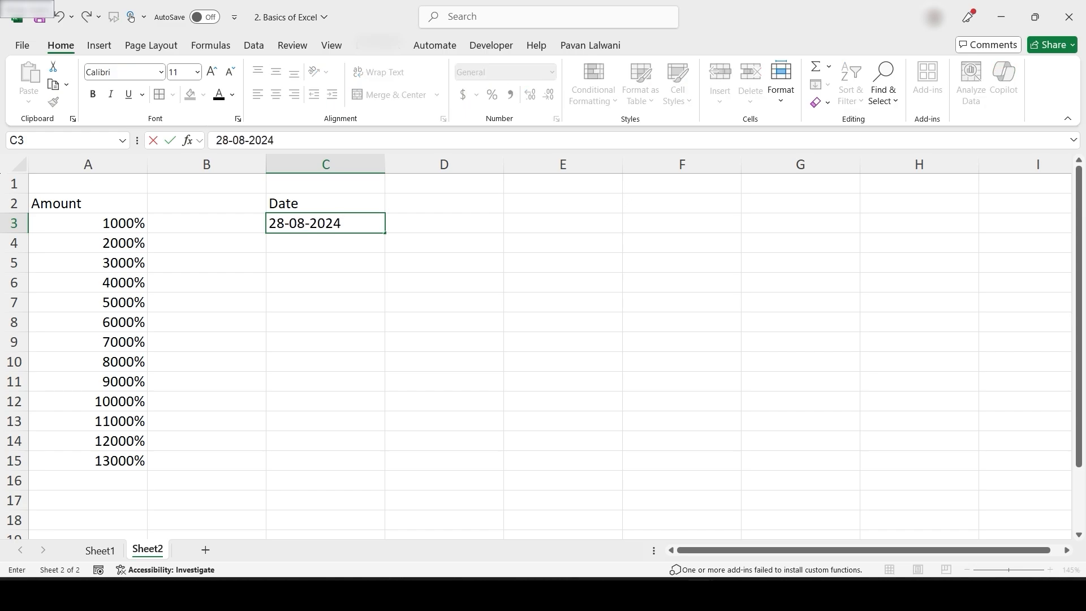
{"action": "key", "text": "Escape"}
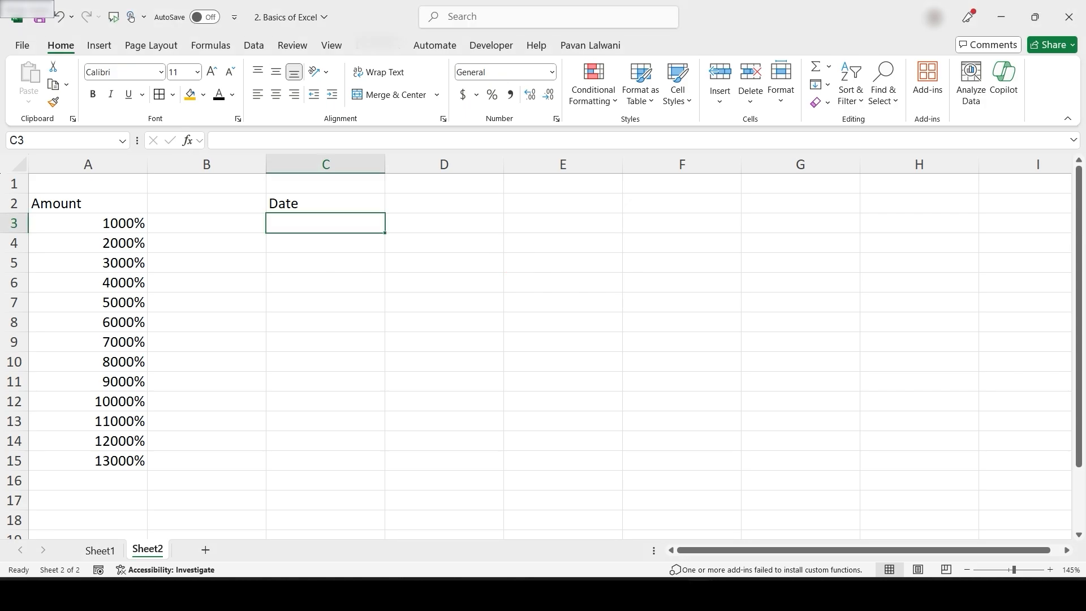
{"action": "key", "text": "ctrl+semicolon"}
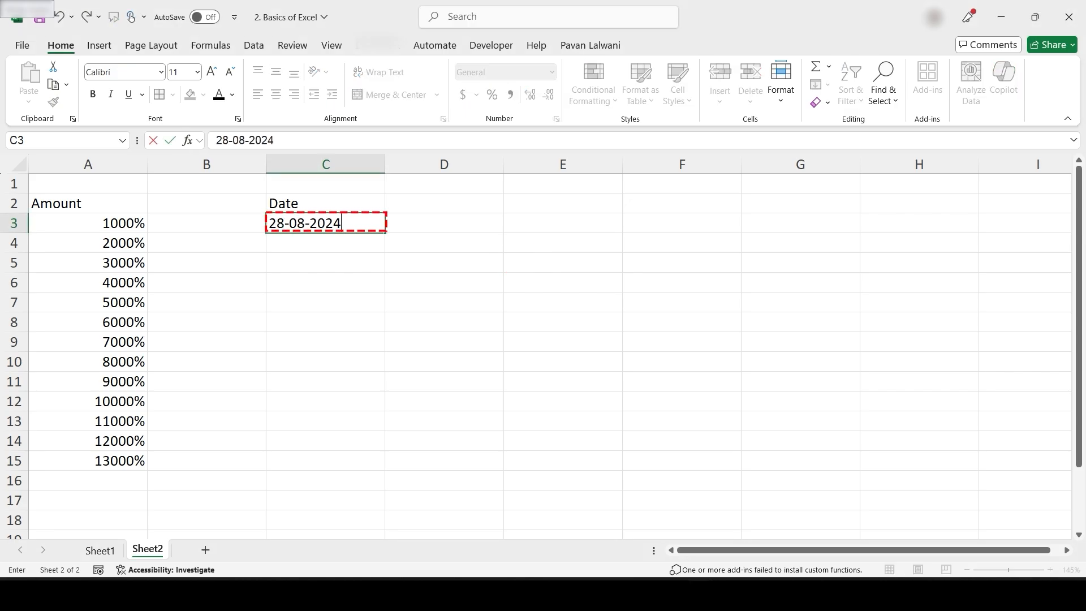
{"action": "key", "text": "Return"}
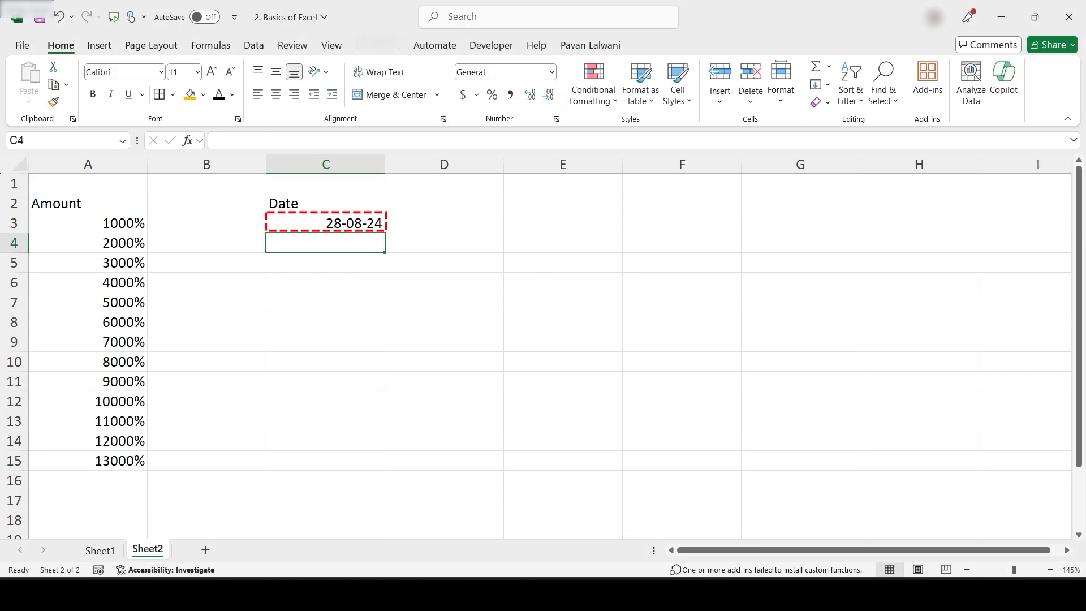
{"action": "key", "text": "Escape"}
{"action": "key", "text": "Up"}
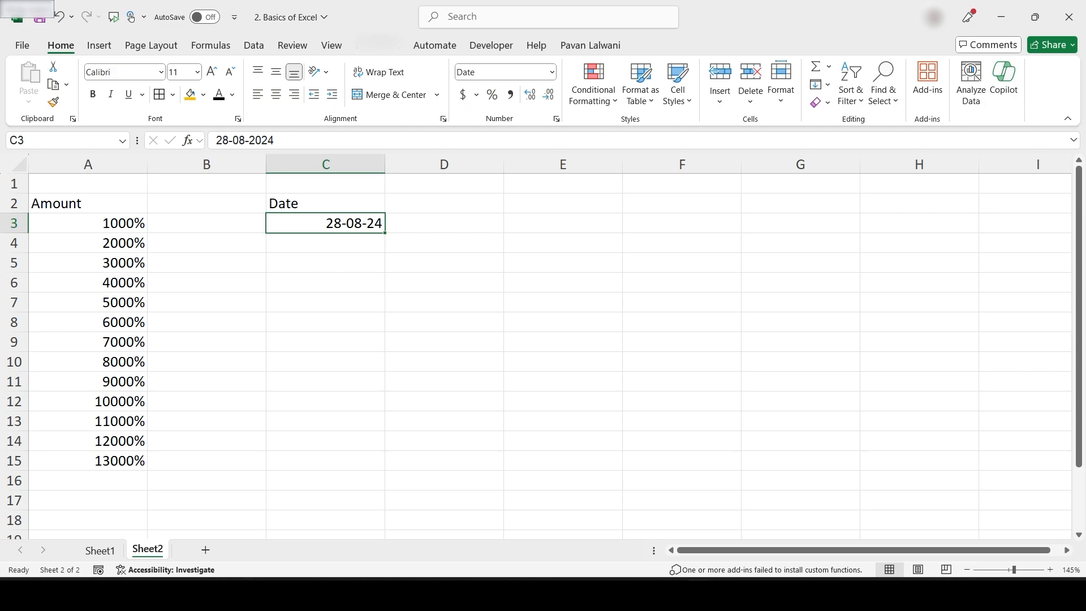
Fill C3:C15 with daily dates from 28-08-24 to 09-09-24 and check them
{"action": "left_click_drag", "start_coordinate": [385, 233], "coordinate": [384, 466]}
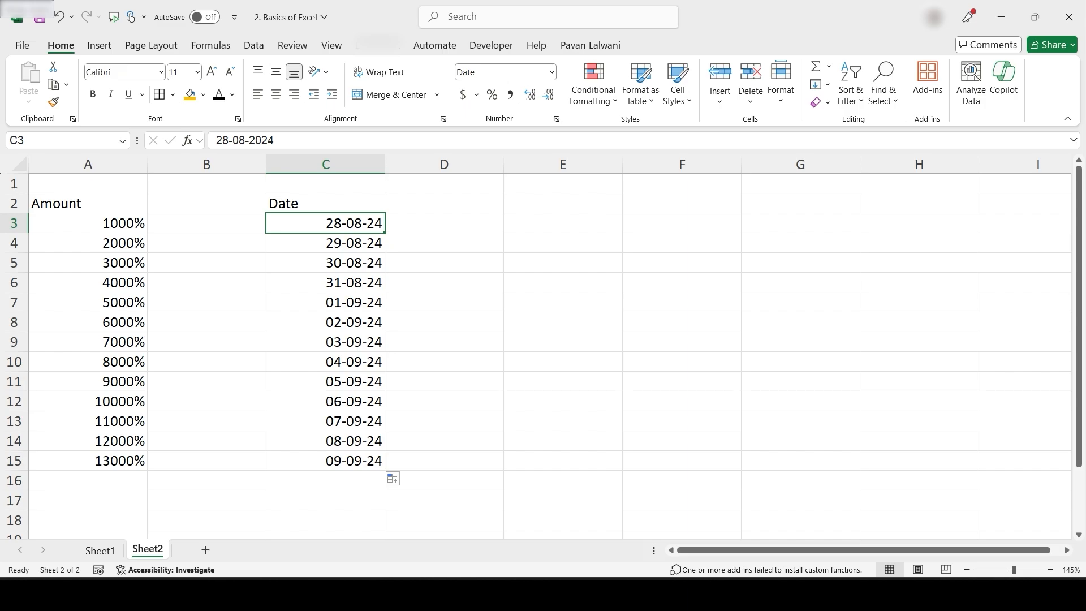
{"action": "scroll", "coordinate": [543, 350], "scroll_direction": "down", "scroll_amount": 2}
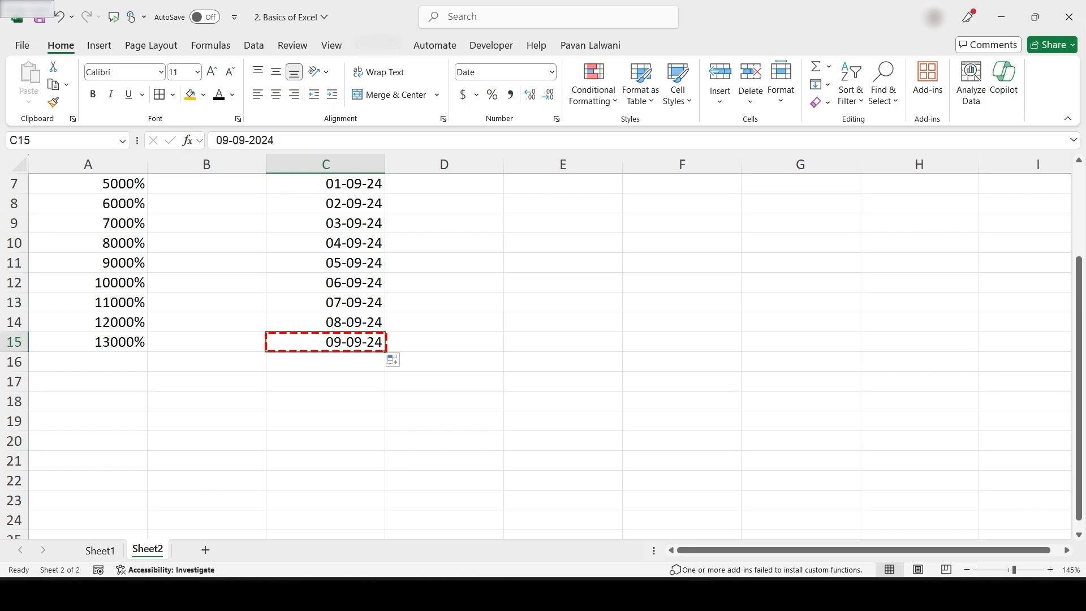
{"action": "left_click", "coordinate": [325, 322]}
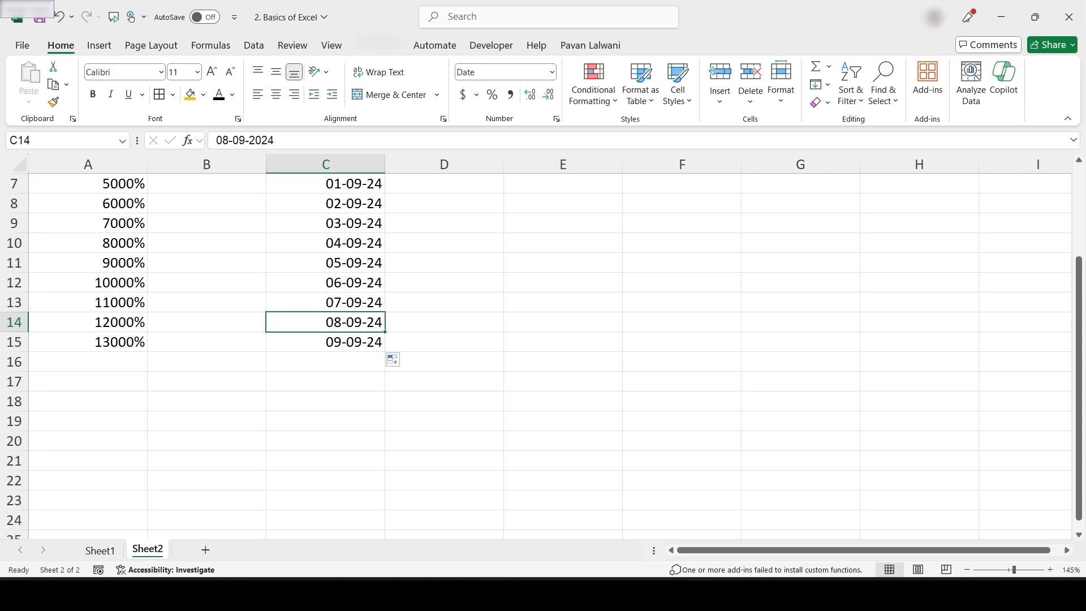
{"action": "scroll", "coordinate": [325, 322], "scroll_direction": "up", "scroll_amount": 2}
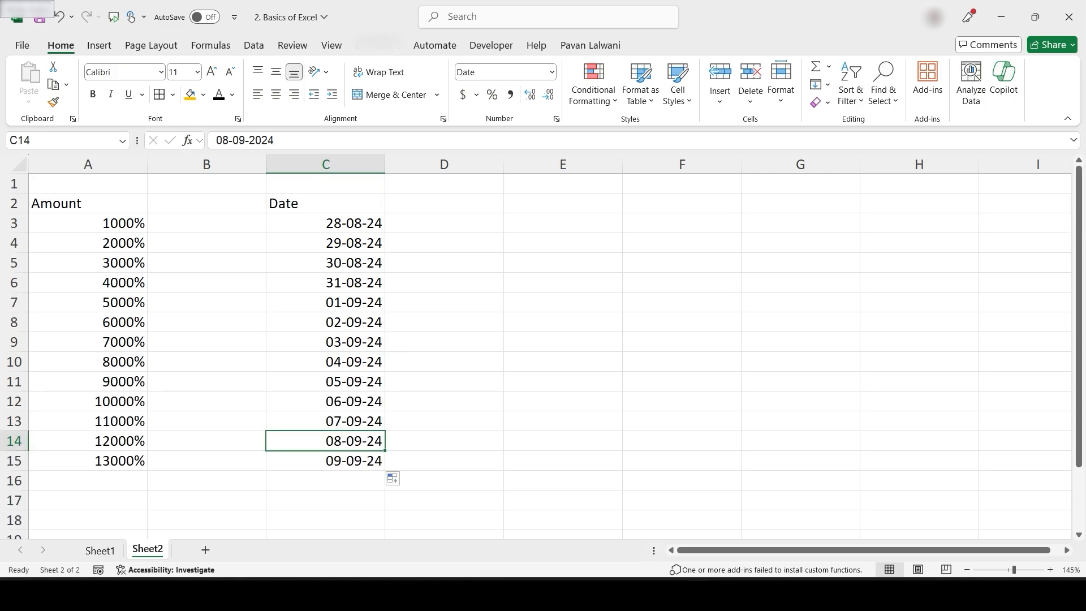
Apply Long Date format to C3:C15 so dates read like Wednesday, 28 August, 2024
{"action": "left_click_drag", "start_coordinate": [326, 223], "coordinate": [326, 460]}
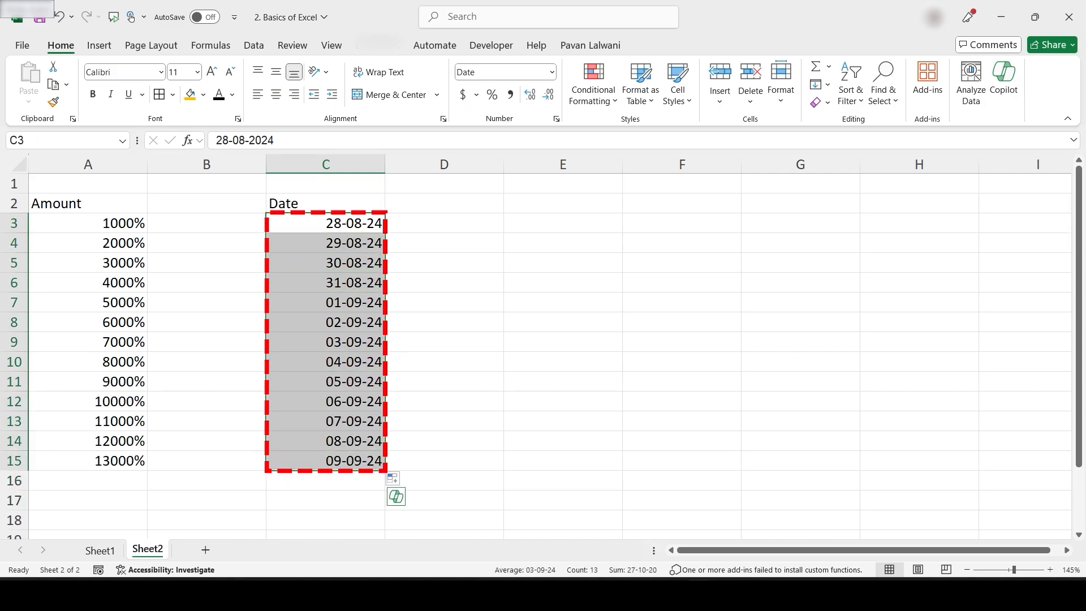
{"action": "left_click", "coordinate": [552, 72]}
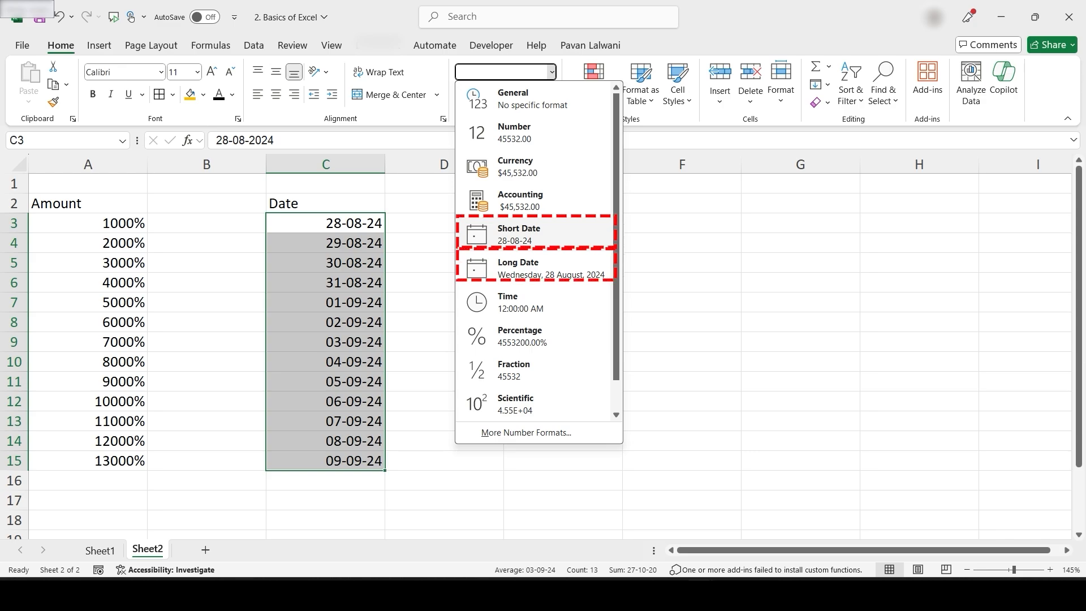
{"action": "left_click", "coordinate": [534, 234]}
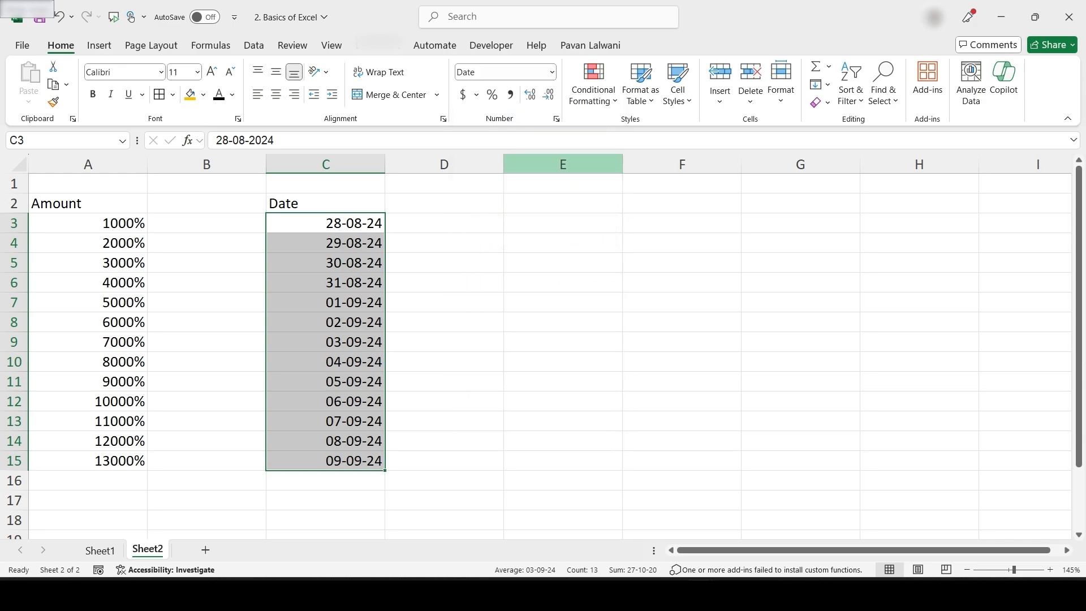
{"action": "left_click", "coordinate": [551, 72]}
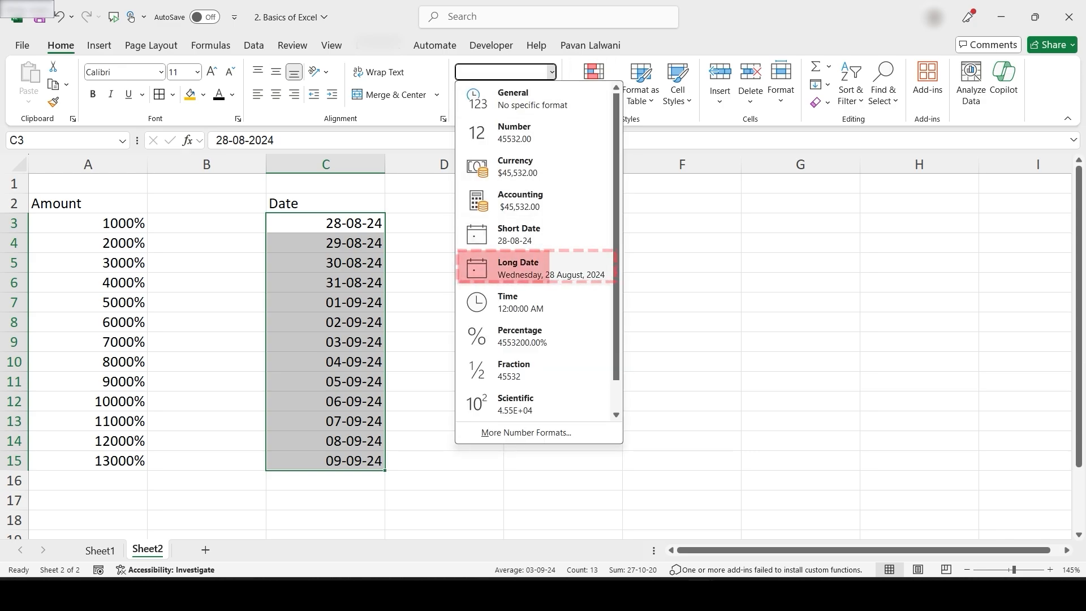
{"action": "left_click", "coordinate": [534, 268]}
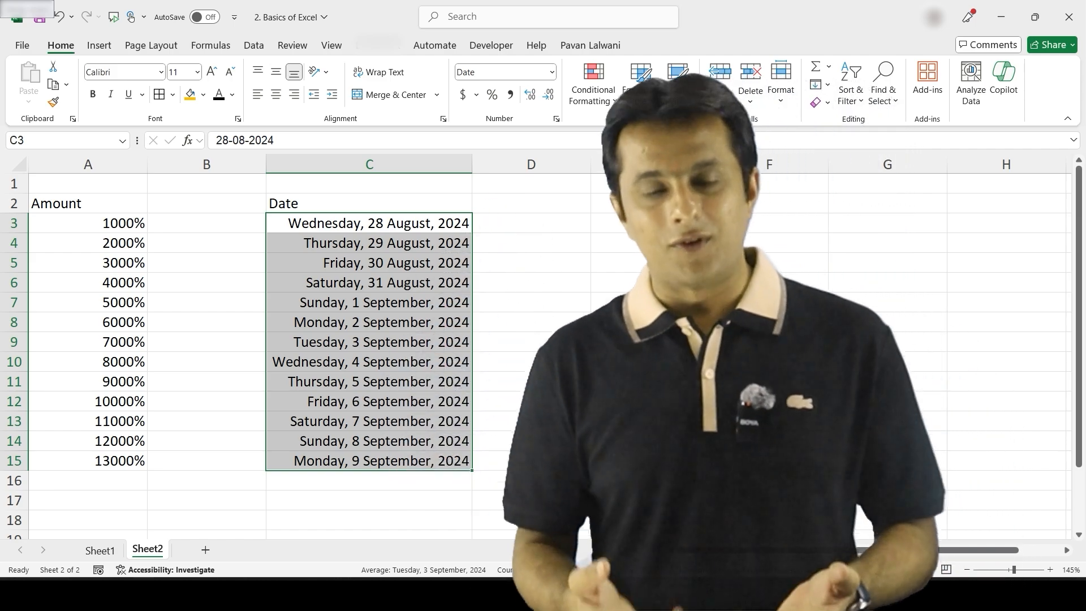
{"action": "left_click", "coordinate": [552, 73]}
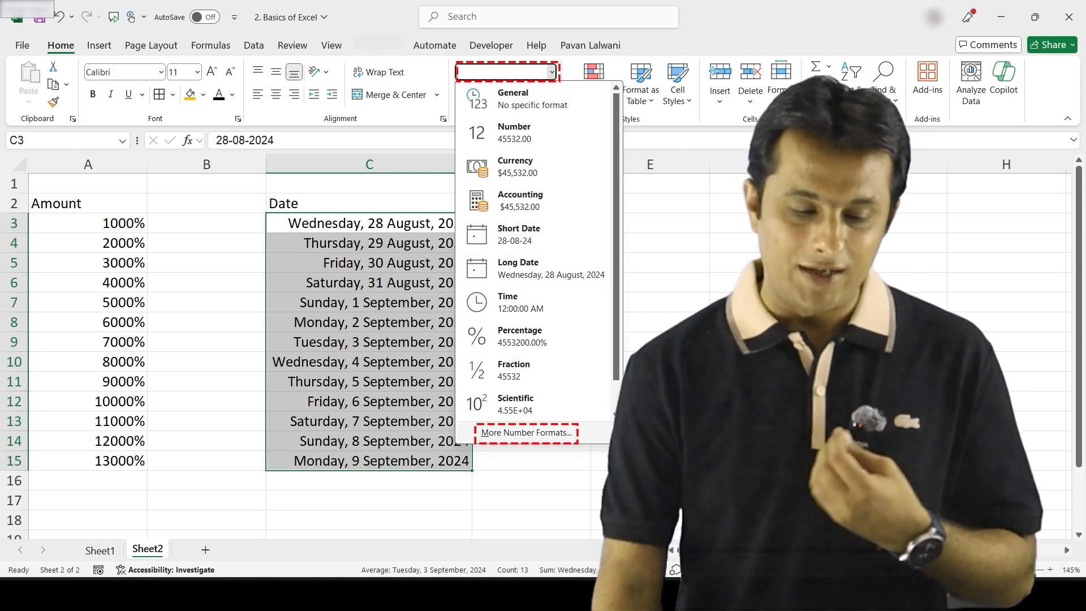
Open the Format Cells Date options for C3:C15 via More Number Formats
{"action": "left_click", "coordinate": [526, 432]}
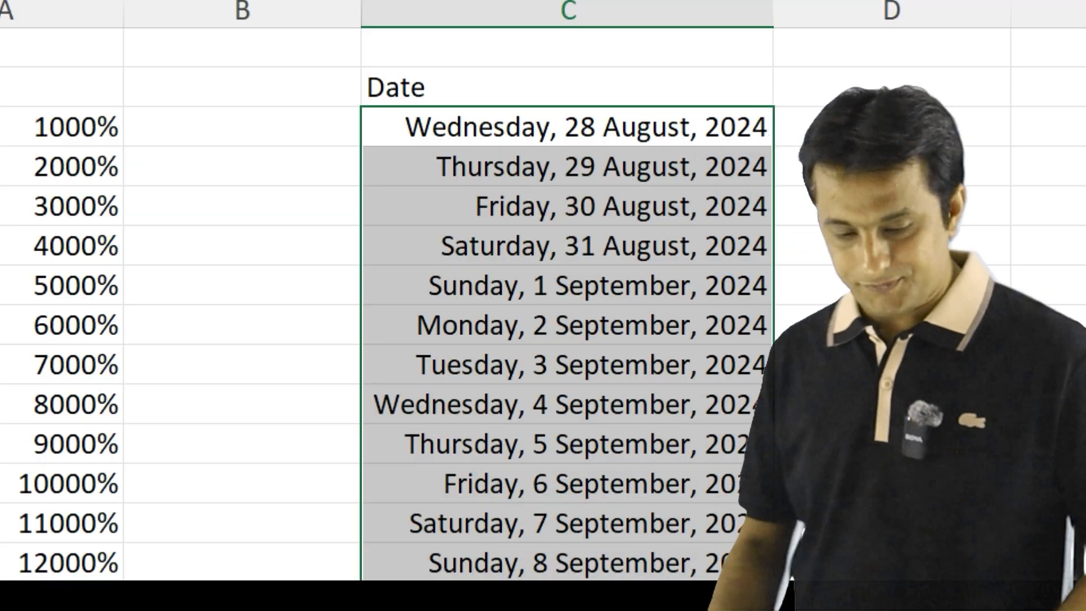
{"action": "key", "text": "ctrl+q"}
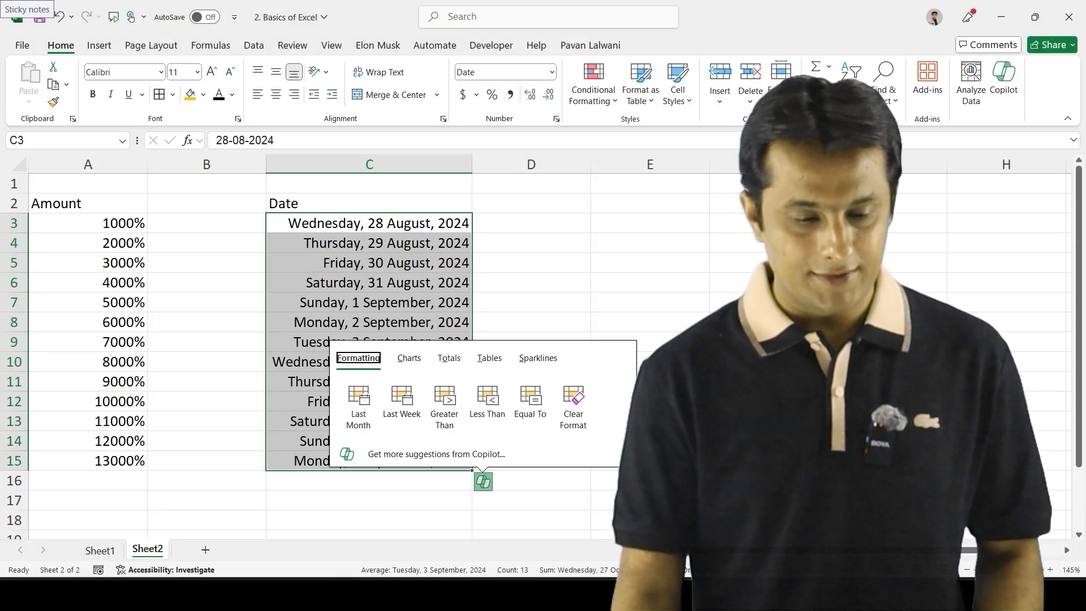
{"action": "left_click", "coordinate": [551, 72]}
{"action": "left_click", "coordinate": [523, 432]}
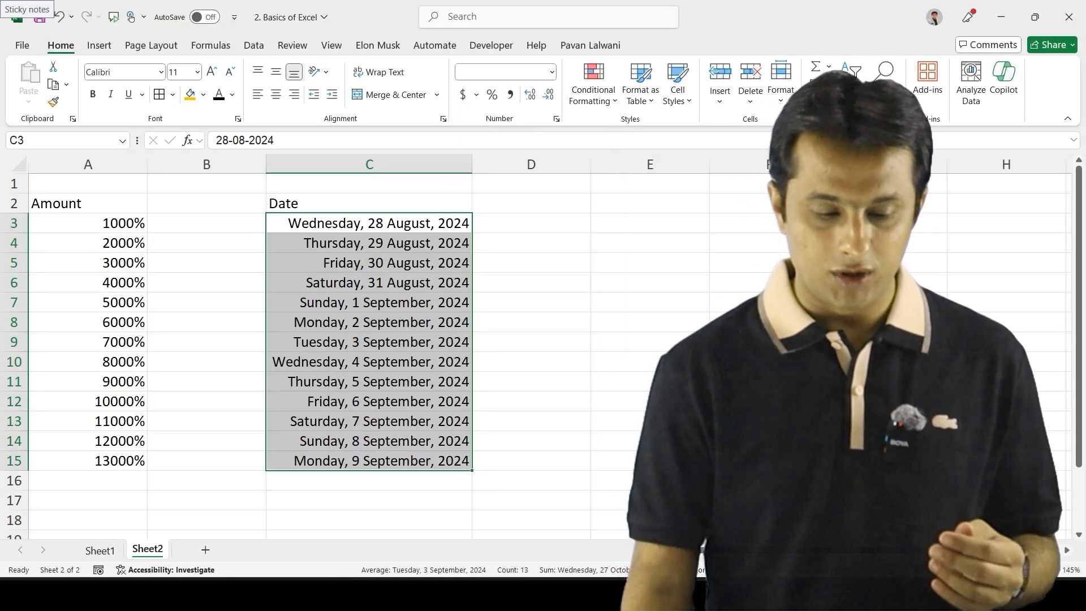
Set the date locale to English (United Kingdom) and choose the 14 March 2012 type
{"action": "left_click", "coordinate": [467, 288]}
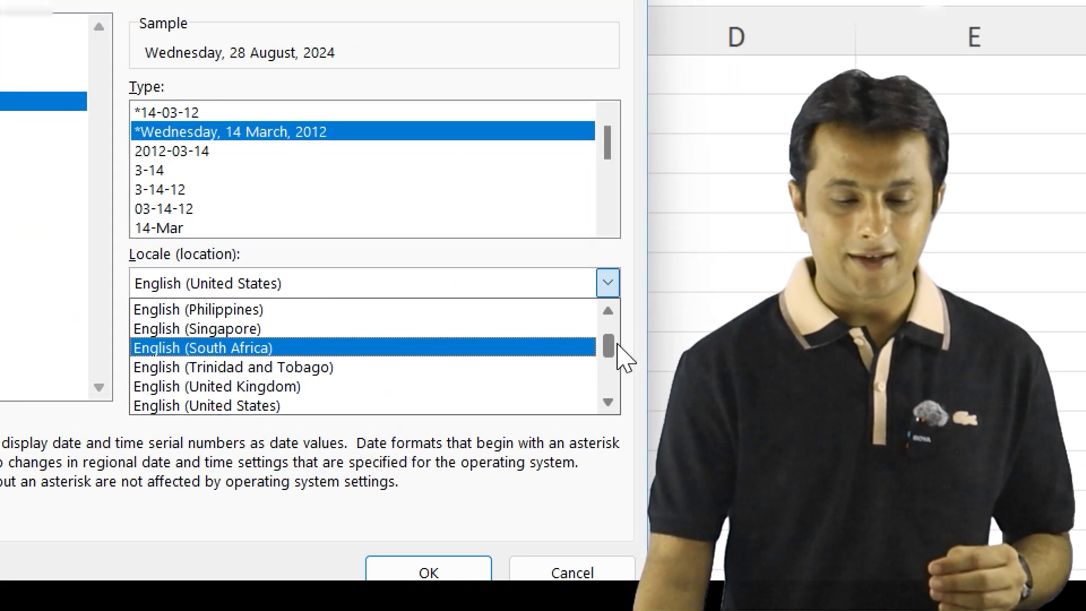
{"action": "mouse_move", "coordinate": [609, 347]}
{"action": "left_mouse_down"}
{"action": "mouse_move", "coordinate": [607, 335]}
{"action": "mouse_move", "coordinate": [608, 346]}
{"action": "left_mouse_up"}
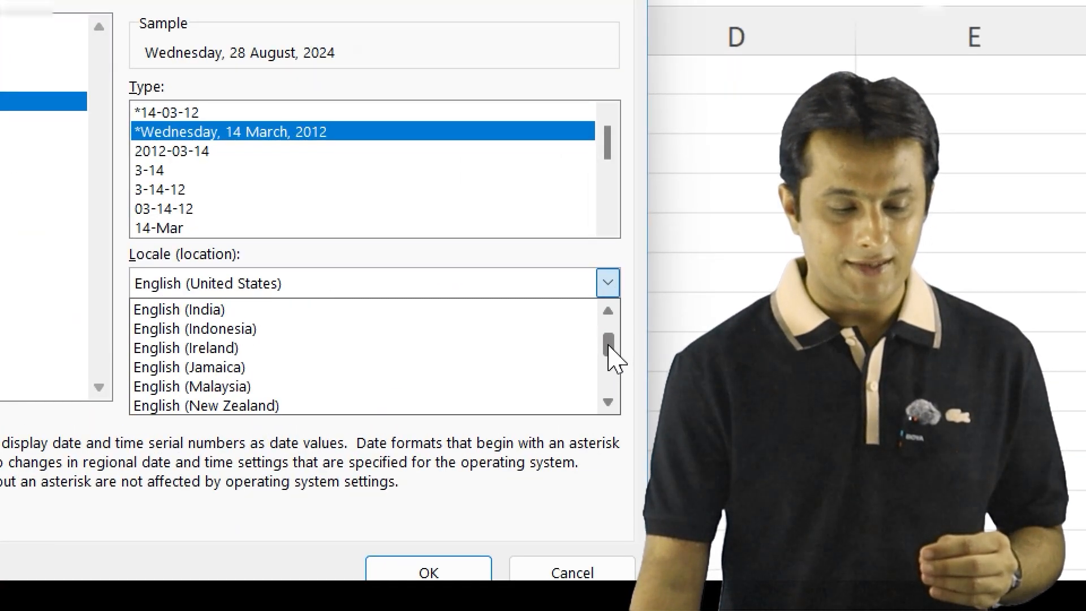
{"action": "scroll", "coordinate": [363, 394], "scroll_direction": "down", "scroll_amount": 1}
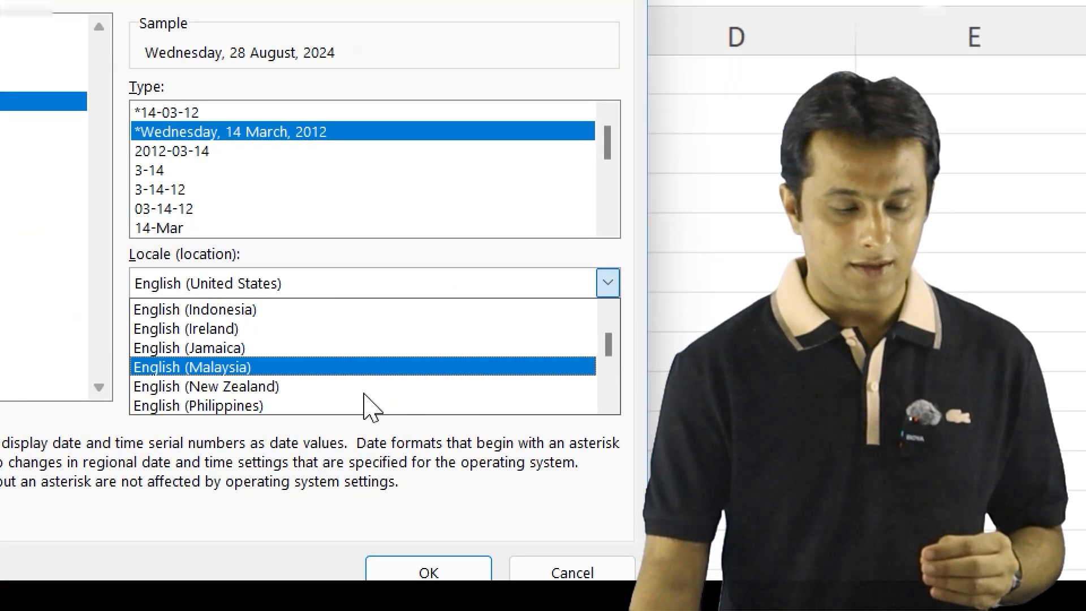
{"action": "left_click", "coordinate": [247, 368]}
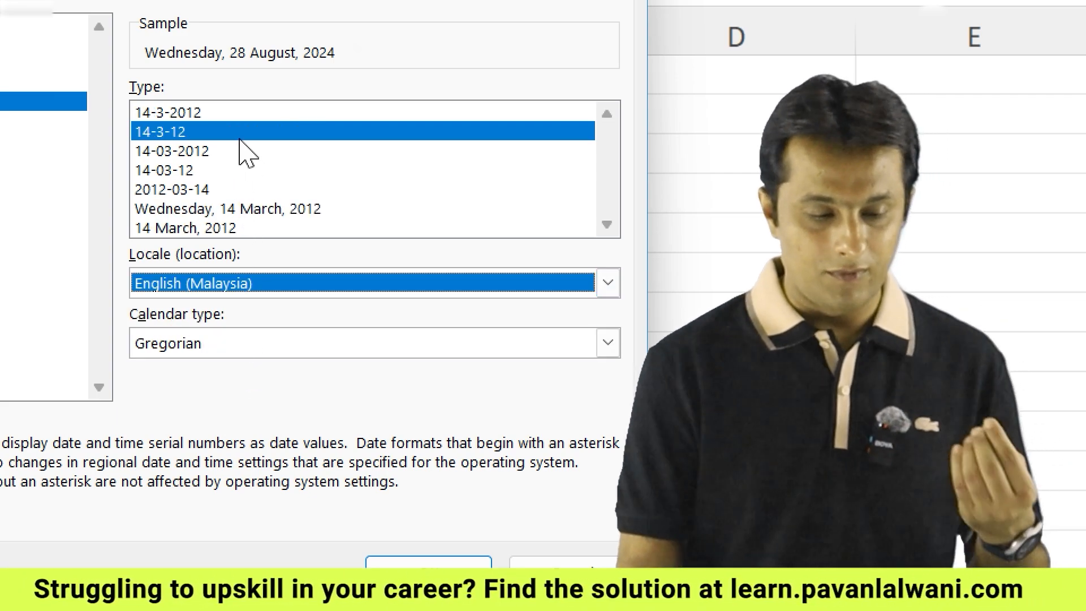
{"action": "left_click", "coordinate": [608, 283]}
{"action": "scroll", "coordinate": [374, 379], "scroll_direction": "down", "scroll_amount": 2}
{"action": "left_click", "coordinate": [270, 387]}
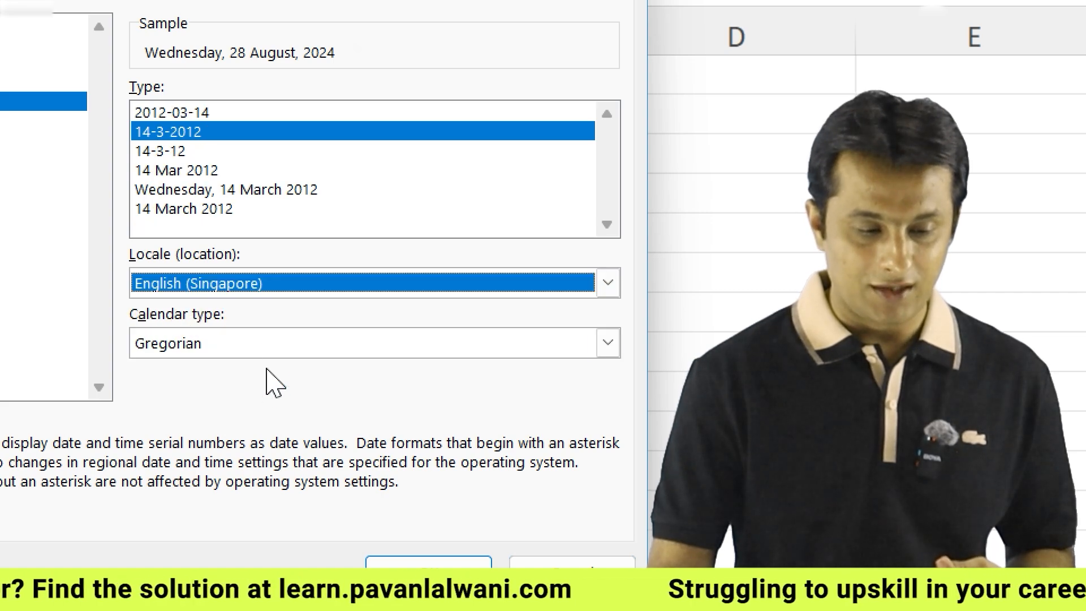
{"action": "left_click", "coordinate": [608, 283]}
{"action": "scroll", "coordinate": [509, 345], "scroll_direction": "down", "scroll_amount": 1}
{"action": "left_click", "coordinate": [292, 405]}
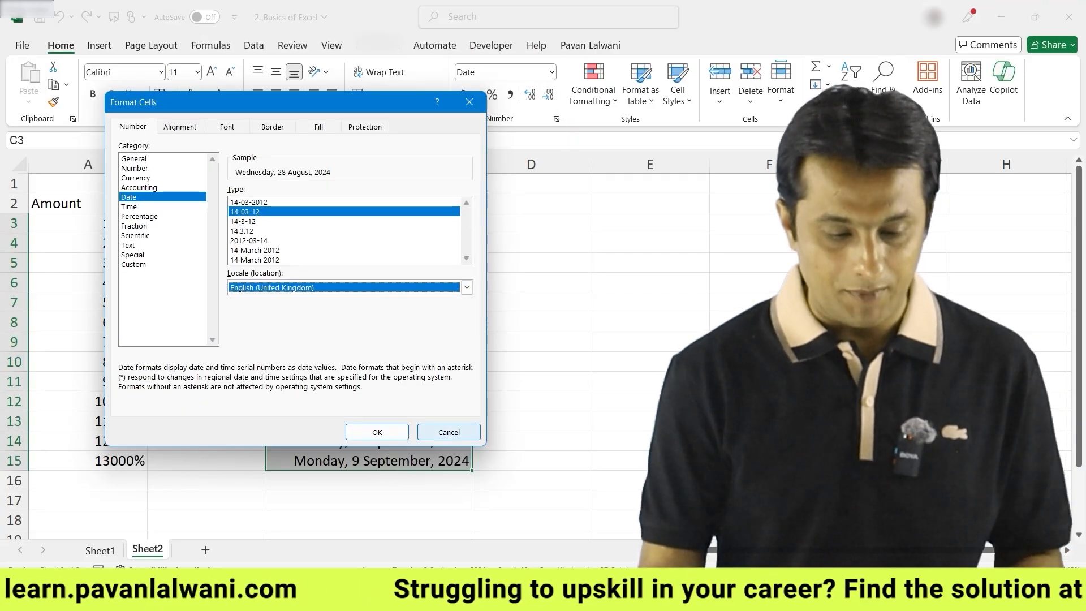
{"action": "left_click", "coordinate": [317, 250]}
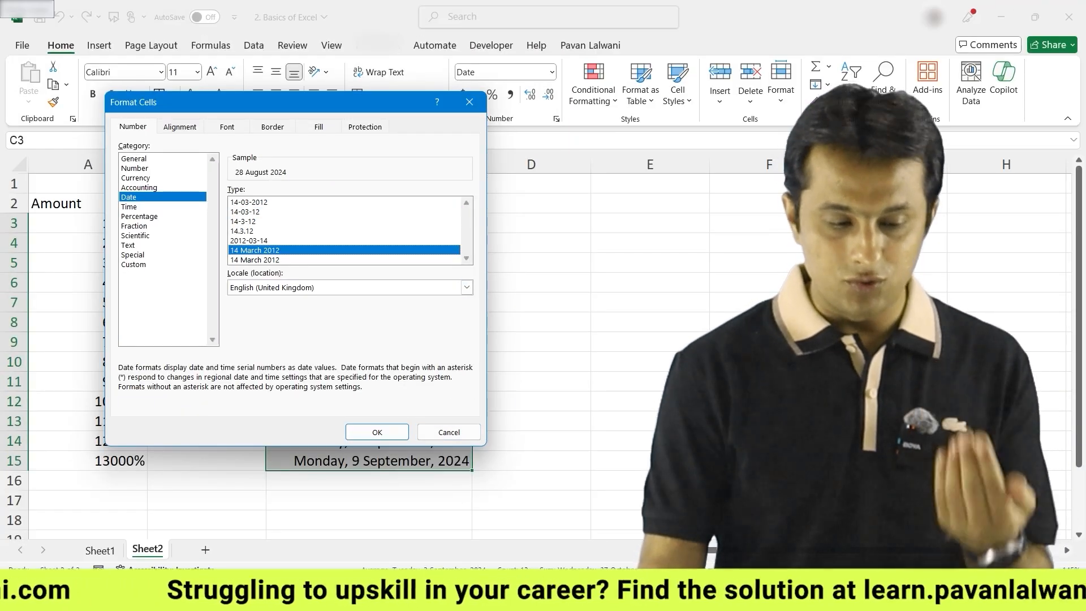
Apply the UK 14 March 2012 date format to the Date column
{"action": "key", "text": "Return"}
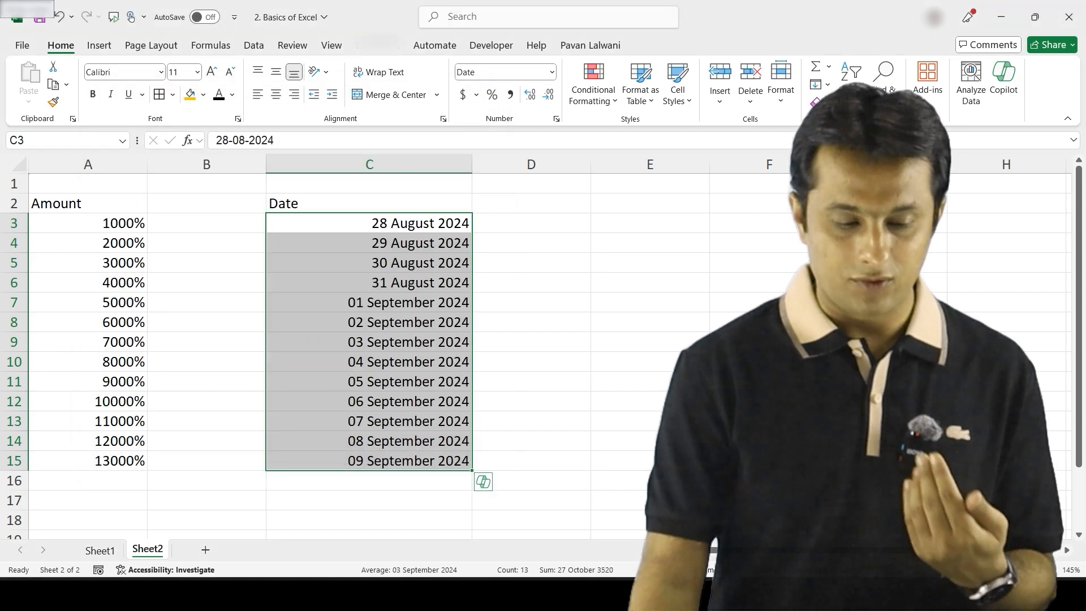
{"action": "key", "text": "Right"}
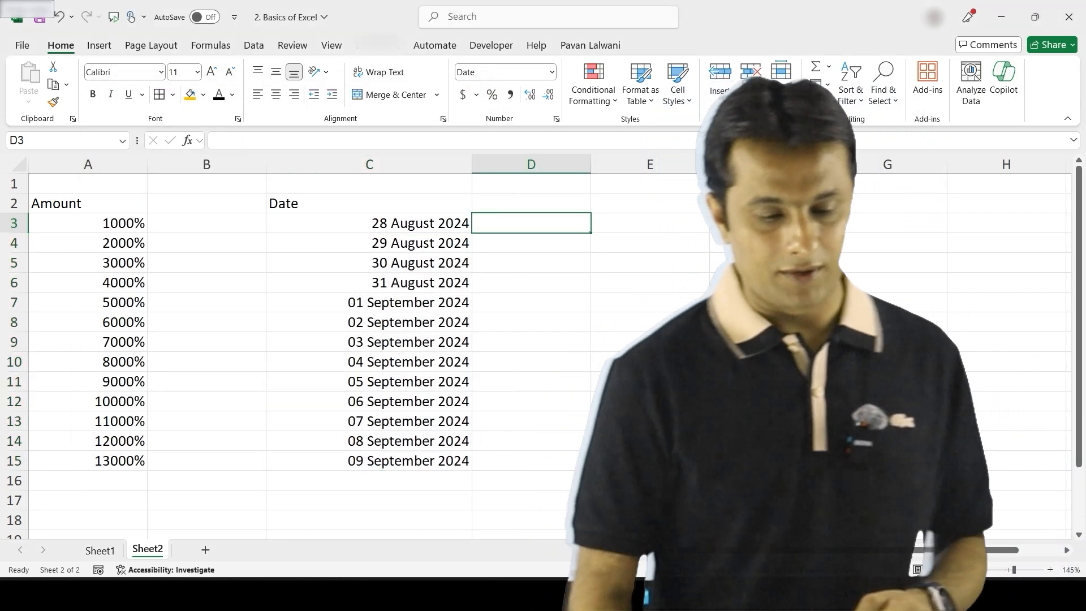
{"action": "left_click", "coordinate": [552, 73]}
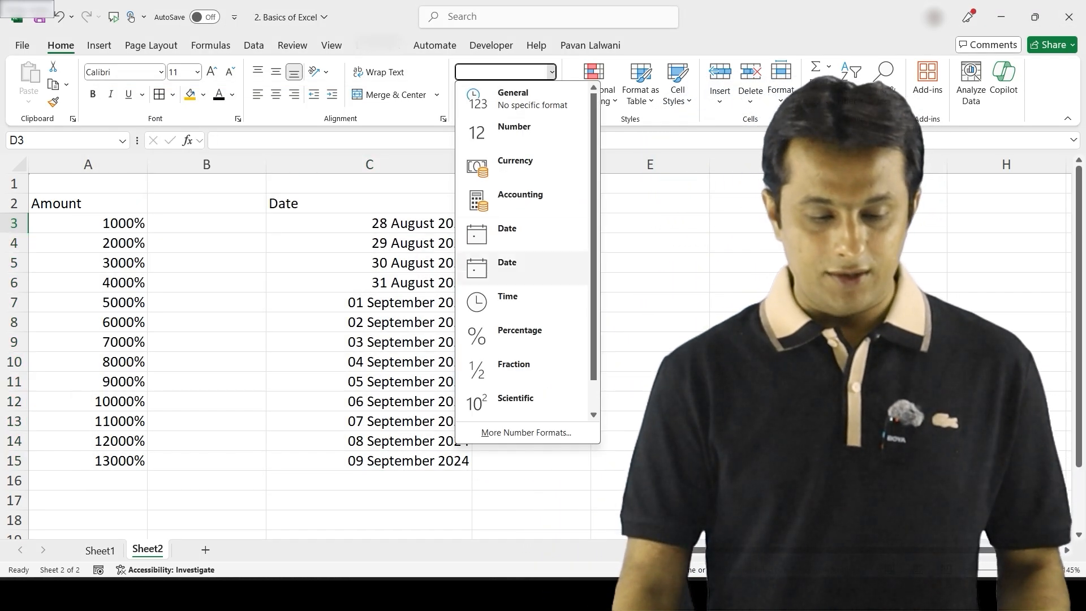
{"action": "left_click", "coordinate": [396, 263]}
{"action": "left_click", "coordinate": [396, 263]}
Enter 25.25, 65.36, 25.36 and 45.95 in cells E3 to E6
{"action": "left_click", "coordinate": [650, 224]}
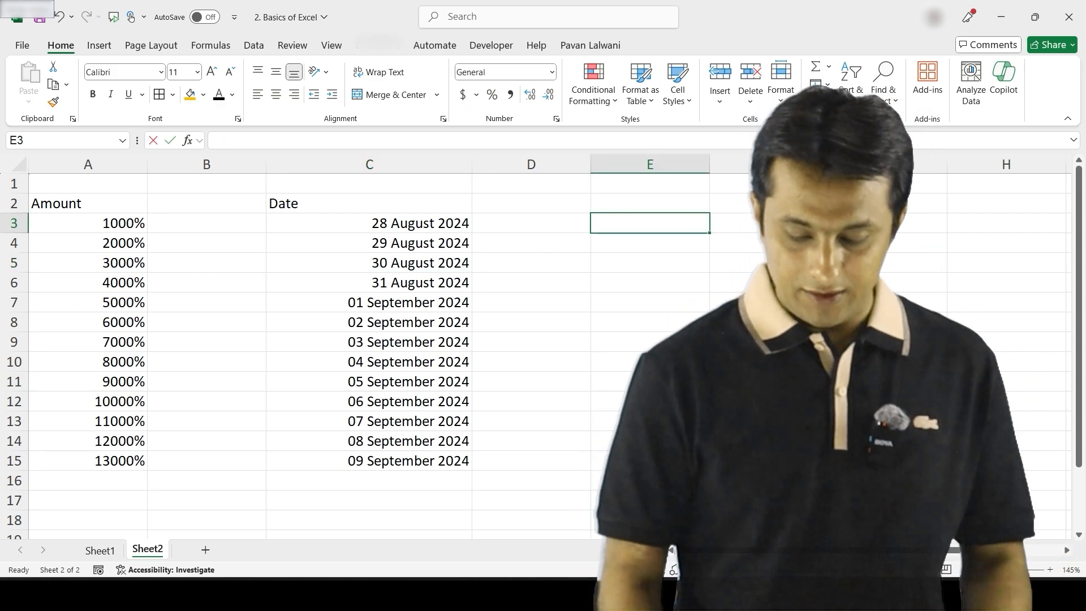
{"action": "type", "text": "25.25"}
{"action": "key", "text": "Return"}
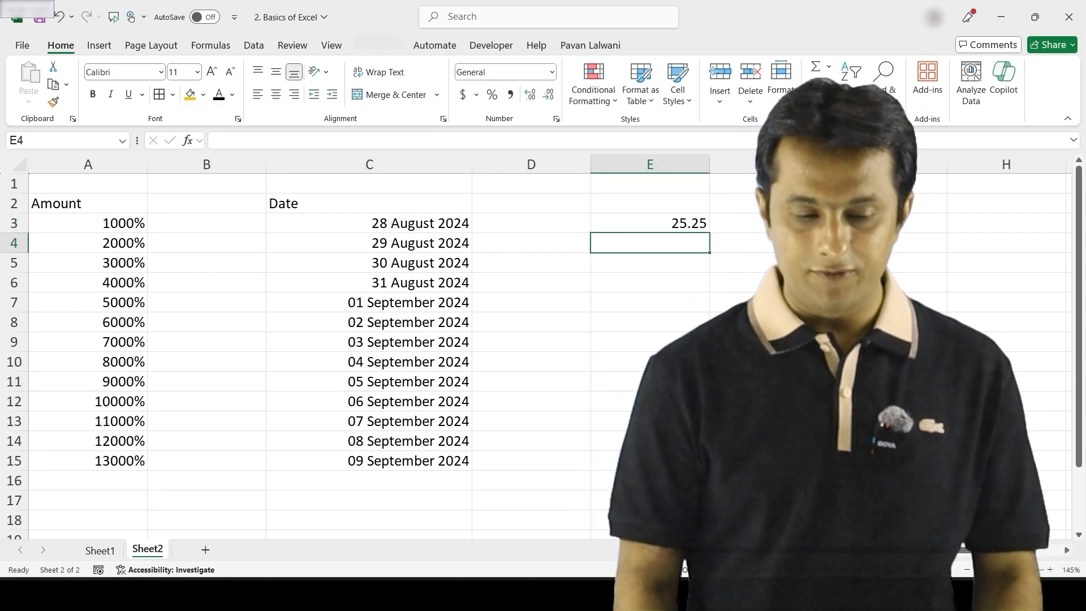
{"action": "type", "text": "65.36"}
{"action": "key", "text": "Return"}
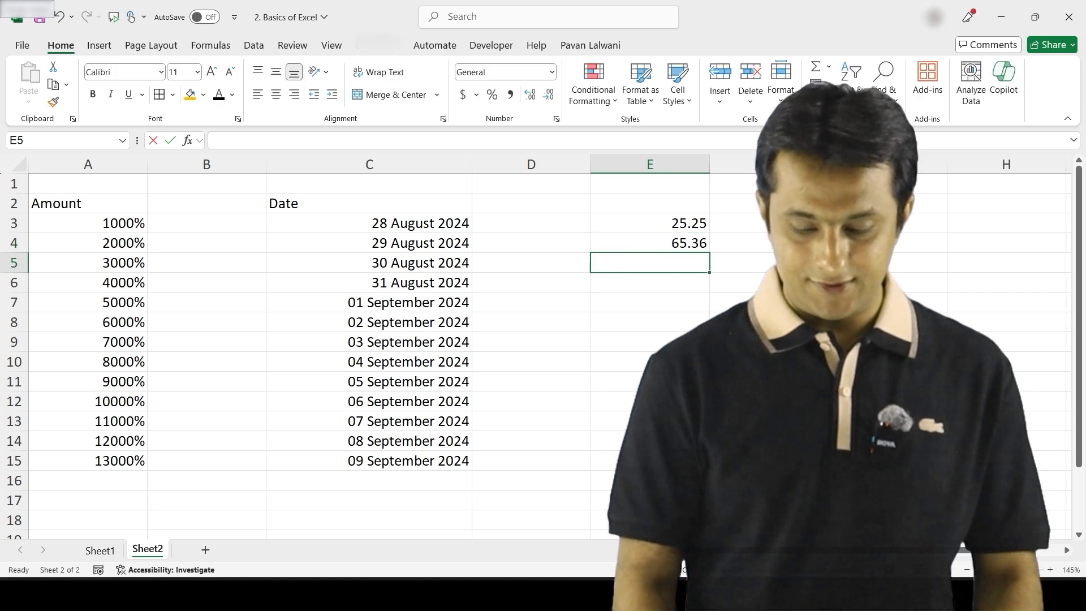
{"action": "type", "text": "25.36"}
{"action": "key", "text": "Return"}
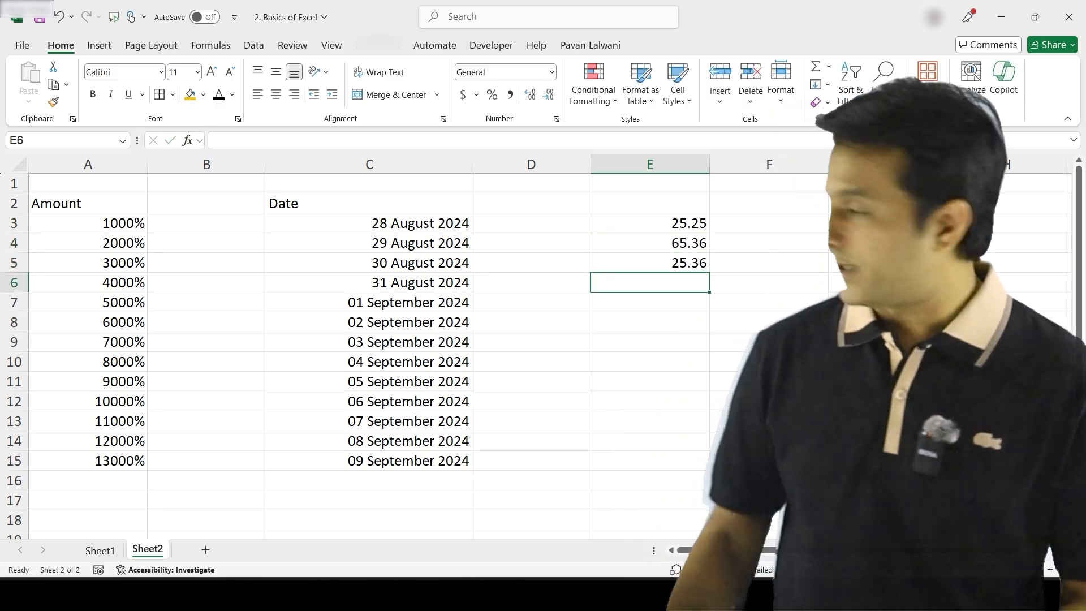
{"action": "scroll", "coordinate": [396, 339], "scroll_direction": "right", "scroll_amount": 4}
{"action": "type", "text": "45"}
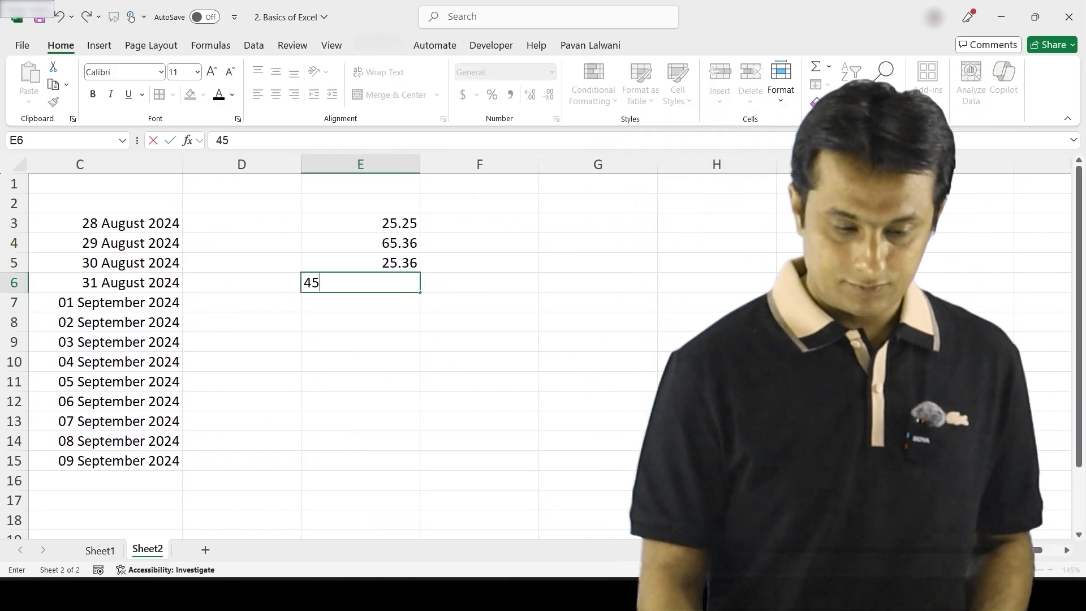
{"action": "type", "text": ".95"}
{"action": "key", "text": "Return"}
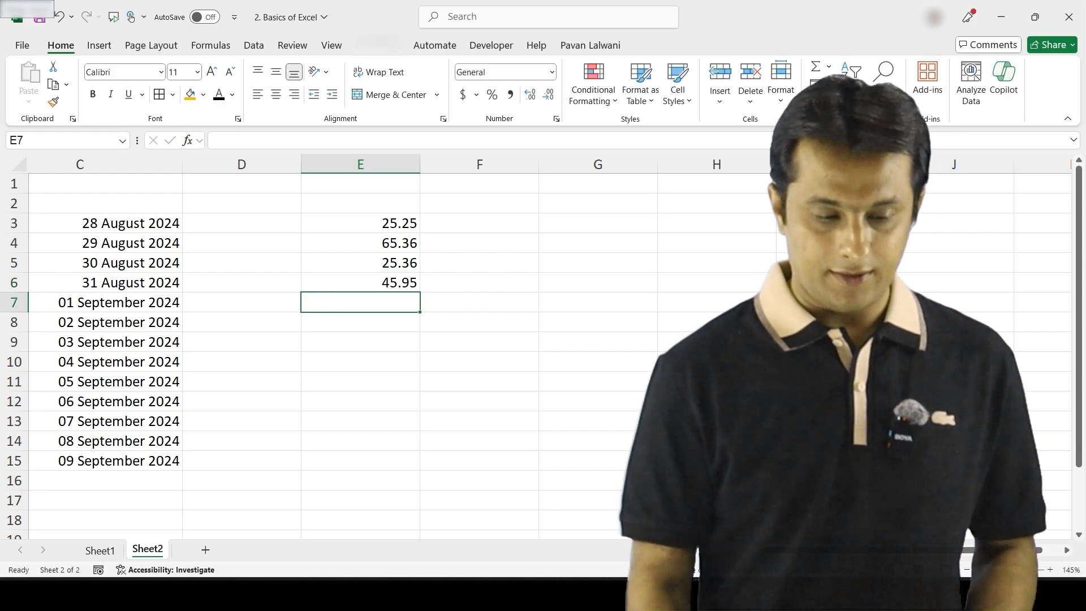
Extend the number series down to E13 and add the heading 'Numbers' in E2
{"action": "key", "text": "ctrl+Up"}
{"action": "key", "text": "ctrl+Up"}
{"action": "key", "text": "ctrl+shift+Down"}
{"action": "key", "text": "shift+Down"}
{"action": "key", "text": "shift+Down"}
{"action": "key", "text": "shift+Down"}
{"action": "key", "text": "shift+Down"}
{"action": "key", "text": "shift+Down"}
{"action": "key", "text": "shift+Down"}
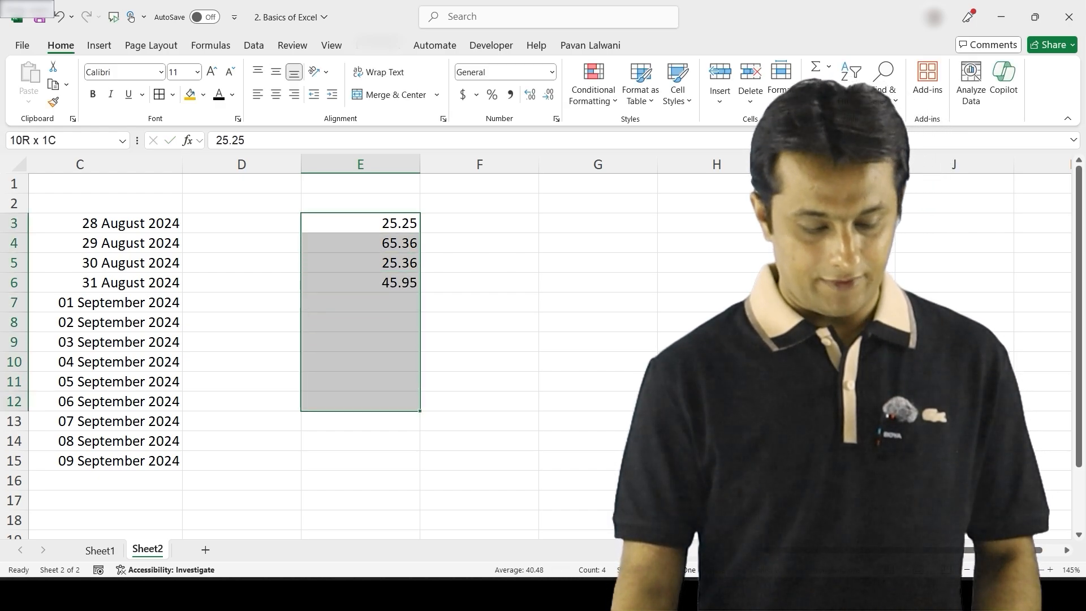
{"action": "left_click_drag", "start_coordinate": [360, 224], "coordinate": [417, 423]}
{"action": "left_click", "coordinate": [360, 282]}
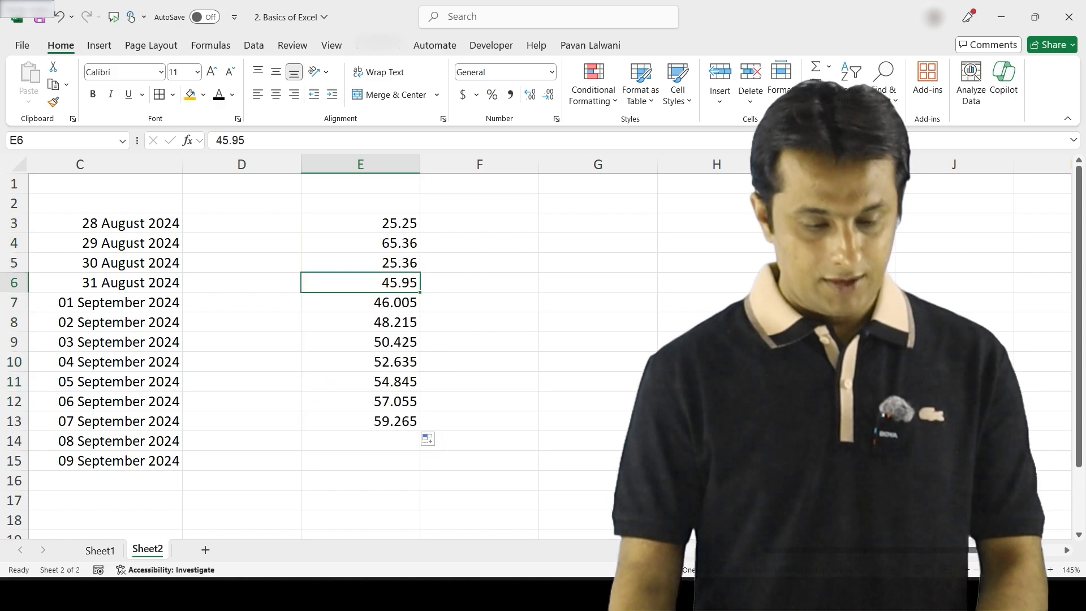
{"action": "left_click", "coordinate": [360, 204]}
{"action": "type", "text": "Numbers"}
{"action": "key", "text": "Return"}
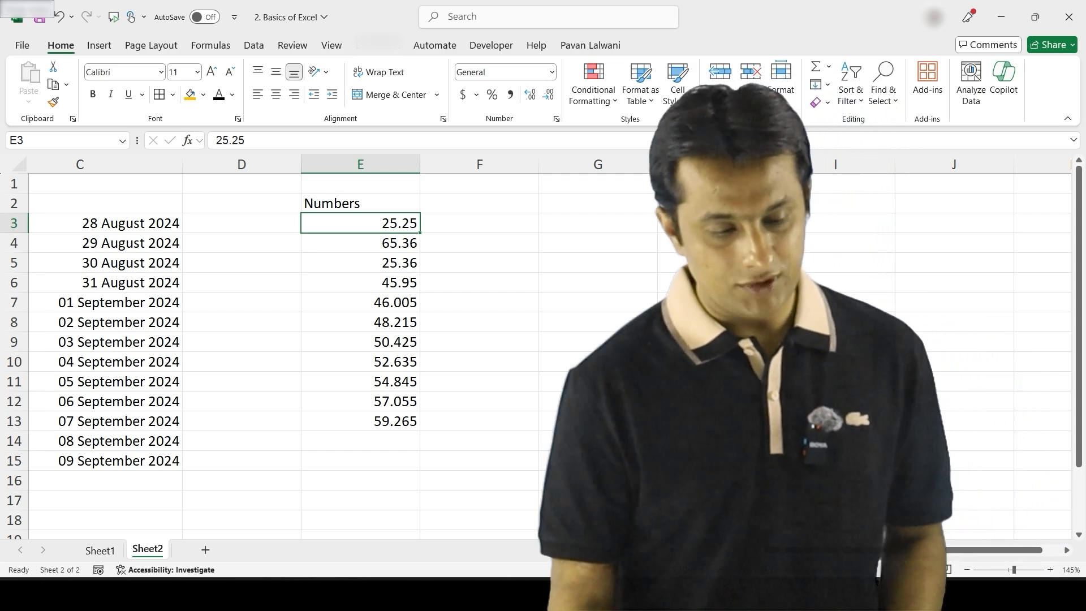
Apply Number format to E3:E13 and adjust its decimal places down and back up
{"action": "key", "text": "ctrl+shift+Down"}
{"action": "key", "text": "ctrl+c"}
{"action": "left_click", "coordinate": [552, 72]}
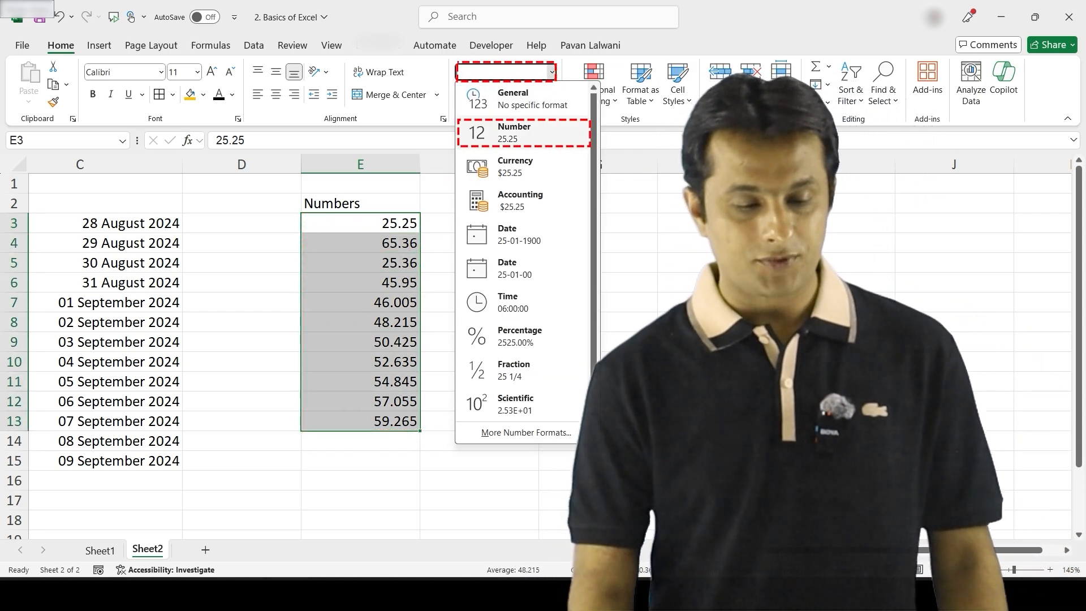
{"action": "left_click", "coordinate": [523, 133]}
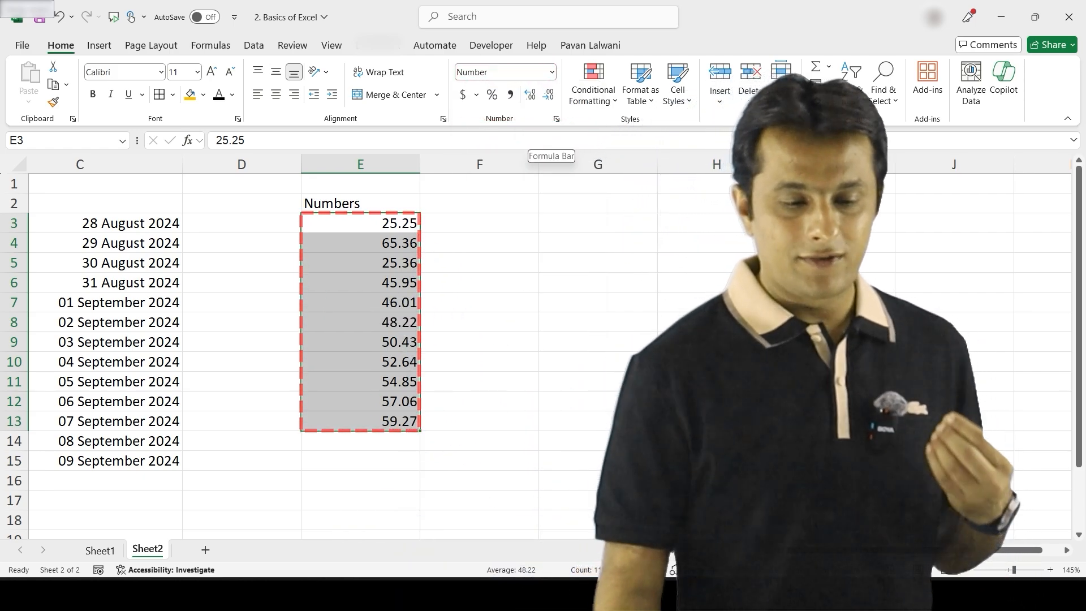
{"action": "left_click", "coordinate": [548, 95]}
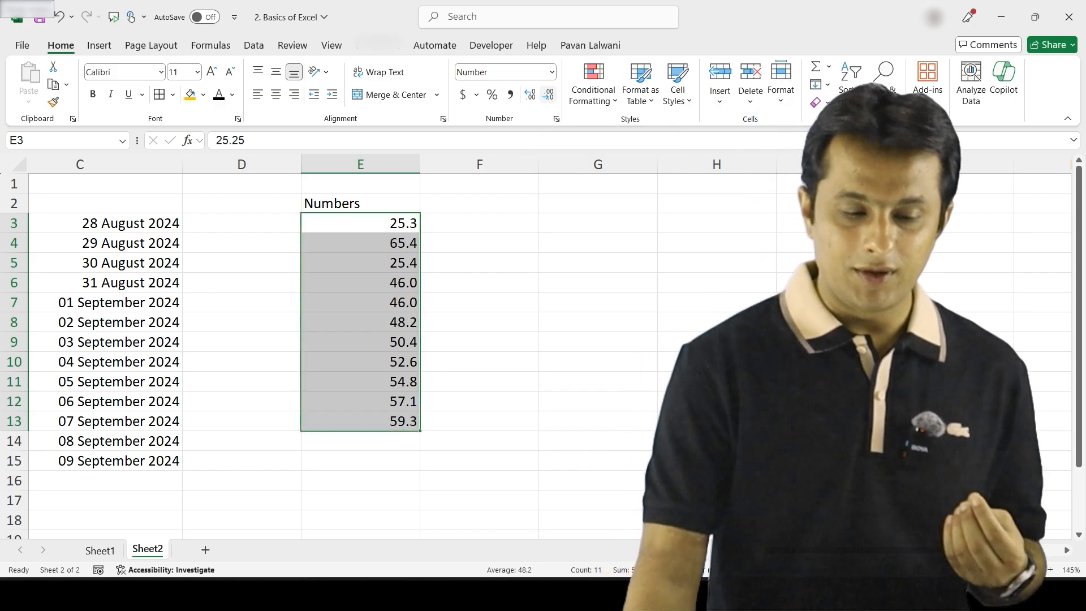
{"action": "left_click", "coordinate": [547, 95]}
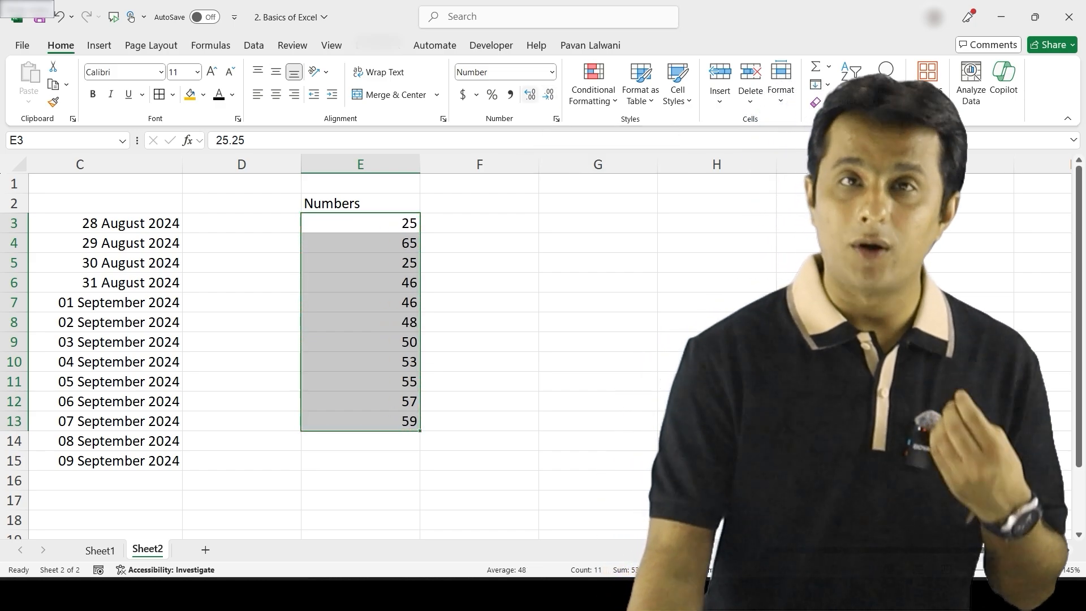
{"action": "left_click", "coordinate": [529, 95]}
{"action": "left_click", "coordinate": [530, 95]}
{"action": "left_click", "coordinate": [529, 94]}
{"action": "left_click", "coordinate": [529, 94]}
{"action": "left_click", "coordinate": [530, 95]}
{"action": "left_click", "coordinate": [529, 95]}
Switch E3:E13 to Currency, then to Accounting format with dollar signs
{"action": "left_click", "coordinate": [552, 72]}
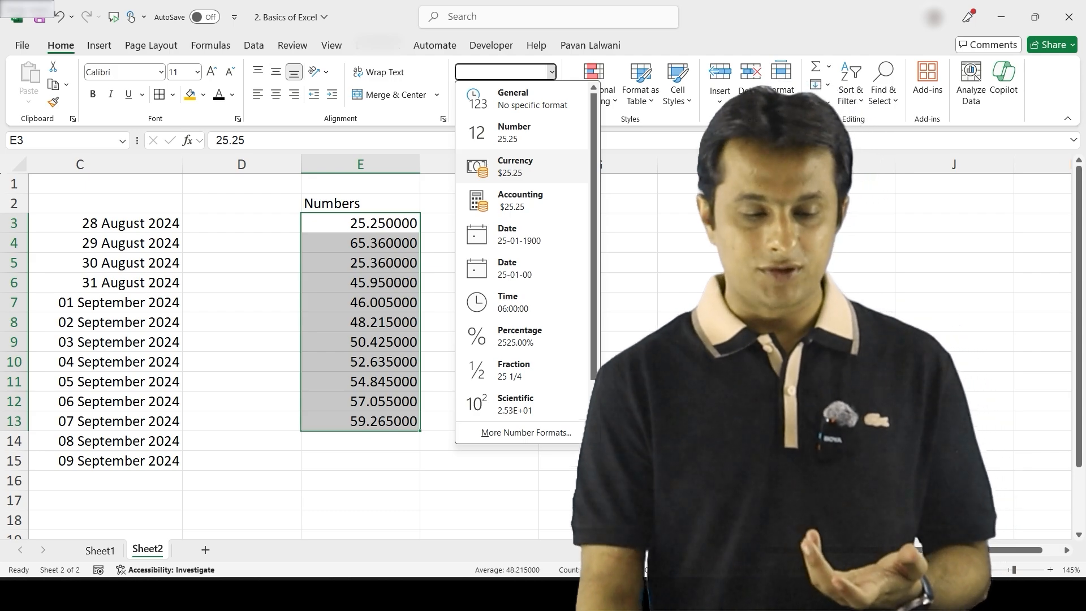
{"action": "left_click", "coordinate": [515, 167]}
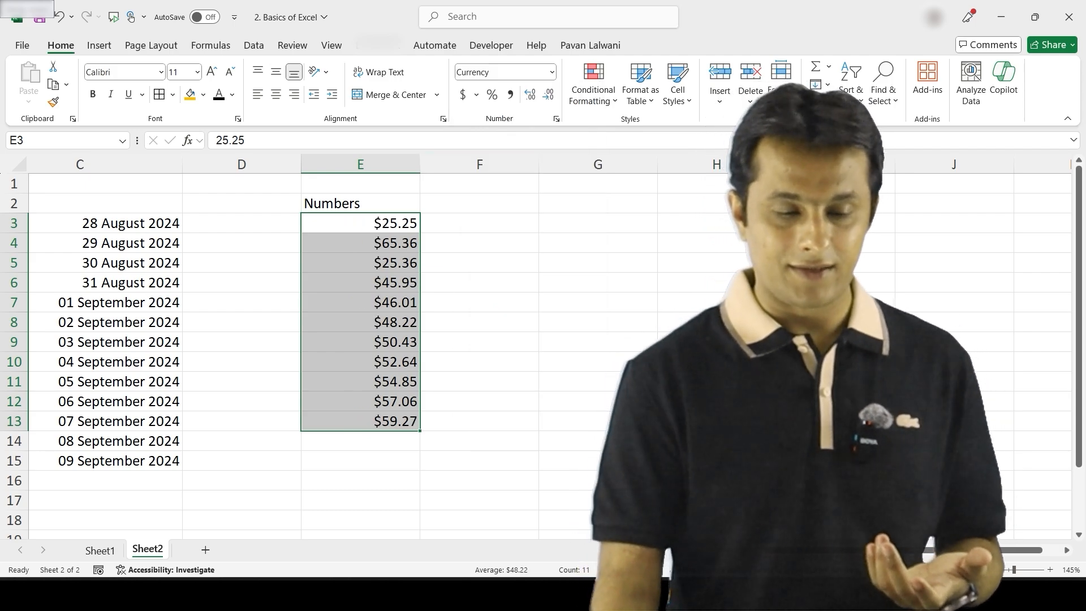
{"action": "left_click", "coordinate": [552, 72]}
{"action": "left_click", "coordinate": [515, 200]}
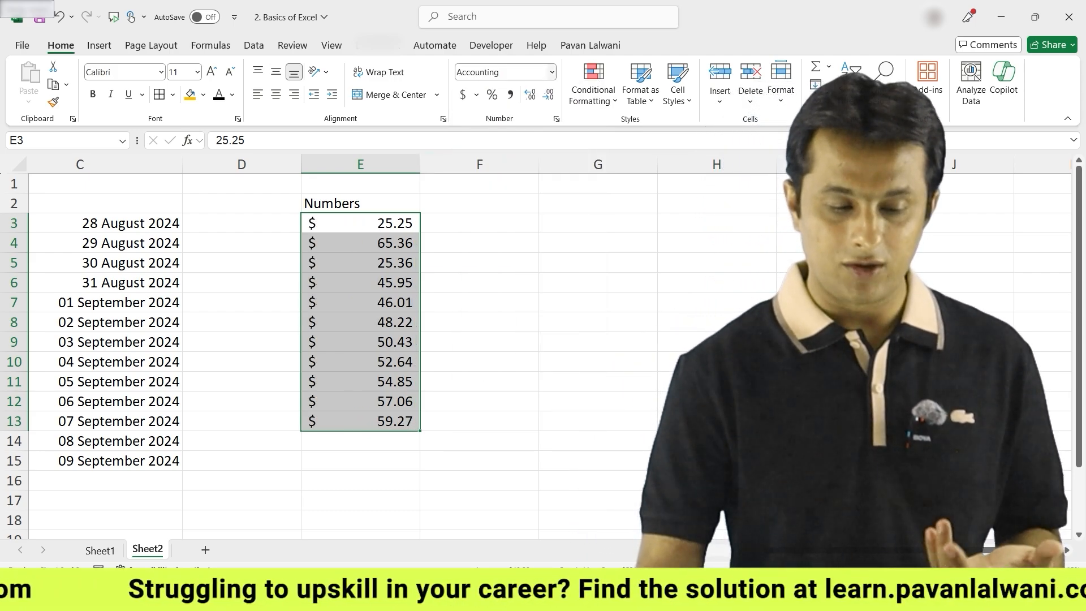
{"action": "left_click", "coordinate": [551, 71]}
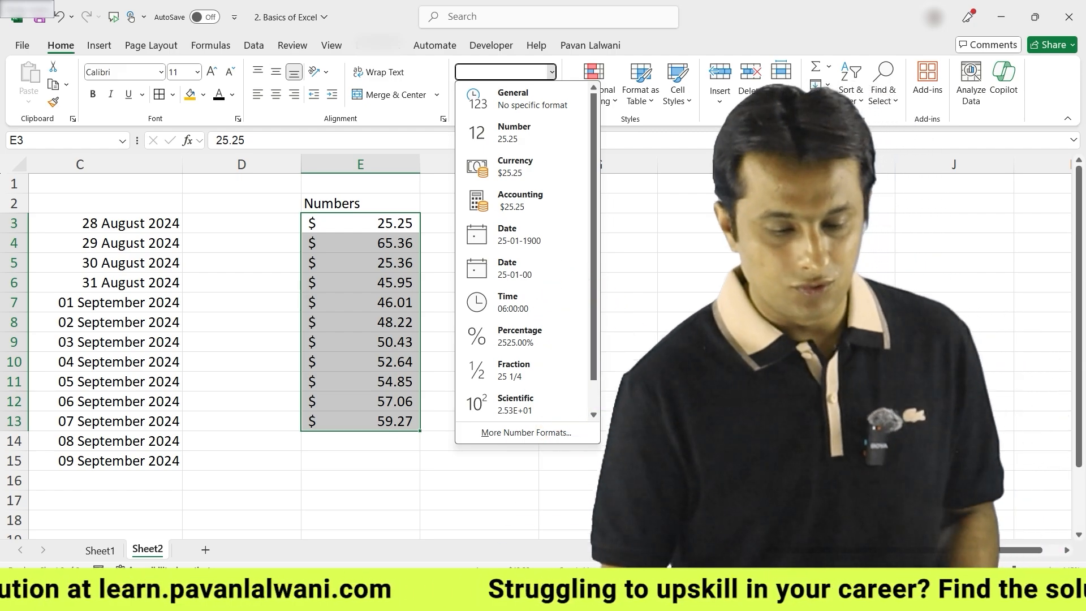
{"action": "key", "text": "Escape"}
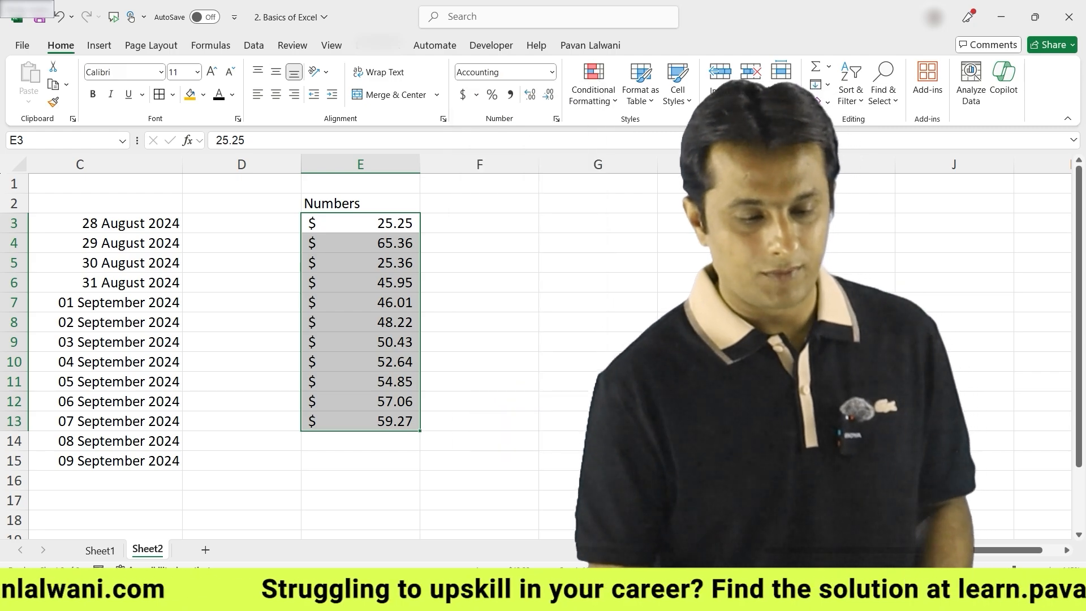
{"action": "key", "text": "Up"}
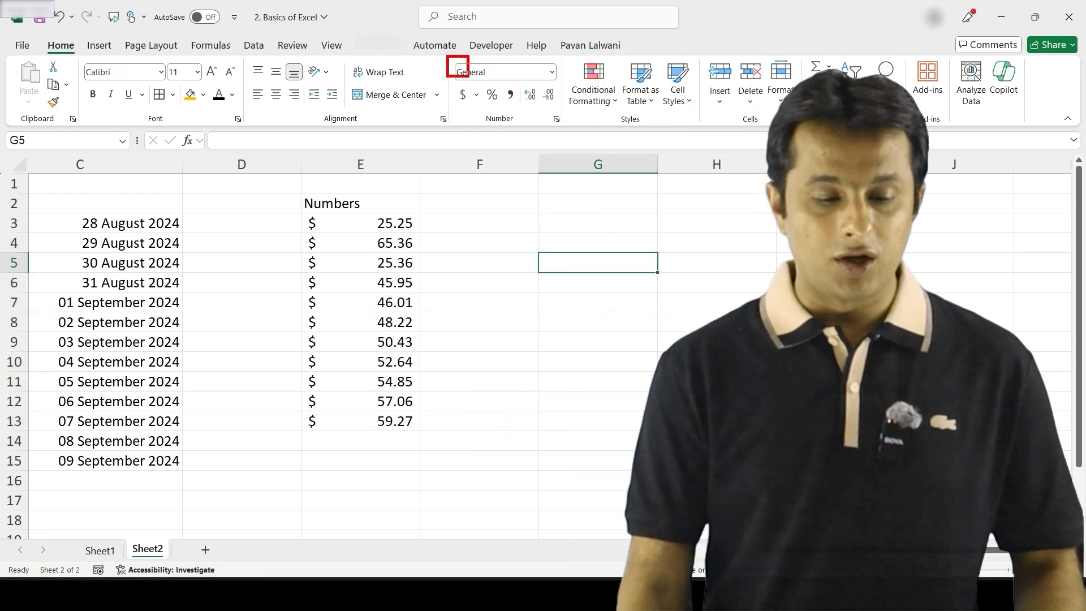